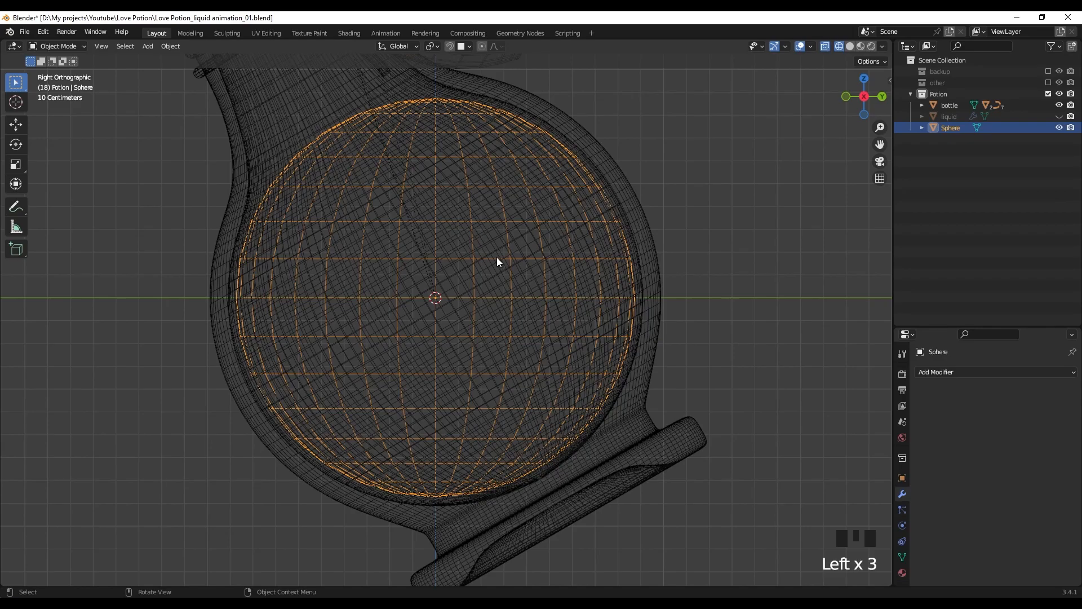
Isolate the sphere in local view and delete the faces of its upper part, down to just above the middle
key(slash)
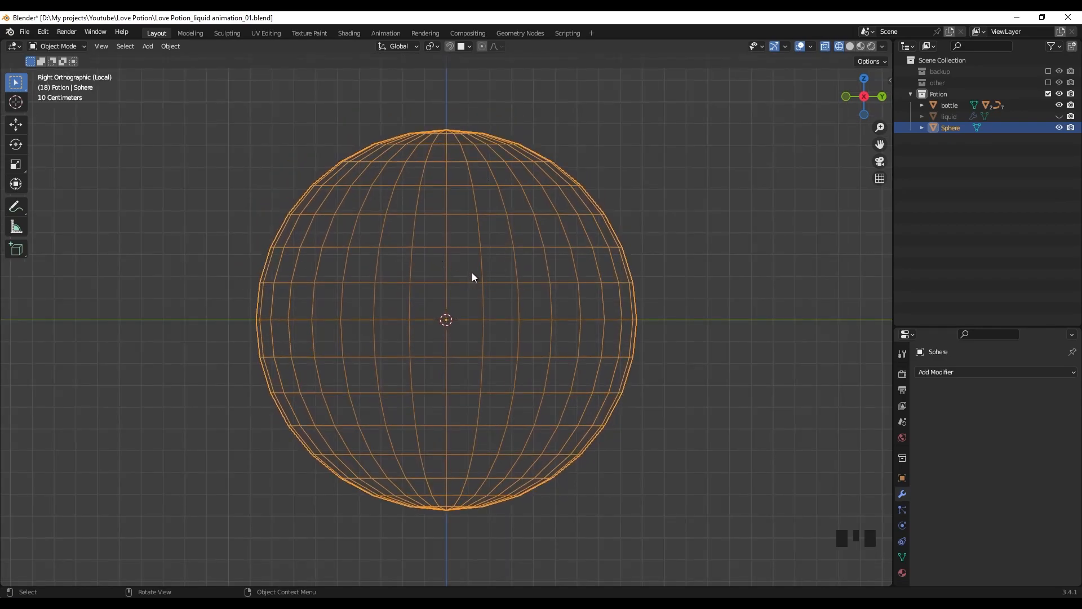
key(Tab)
shift+middle_drag(449, 262, 442, 263)
drag(179, 99, 694, 282)
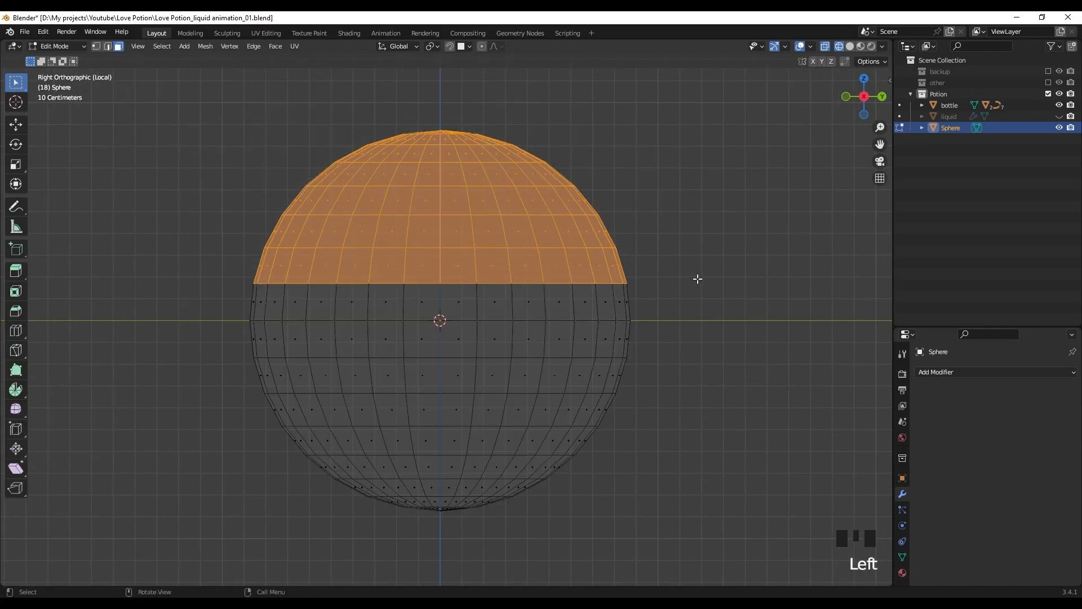
key(x)
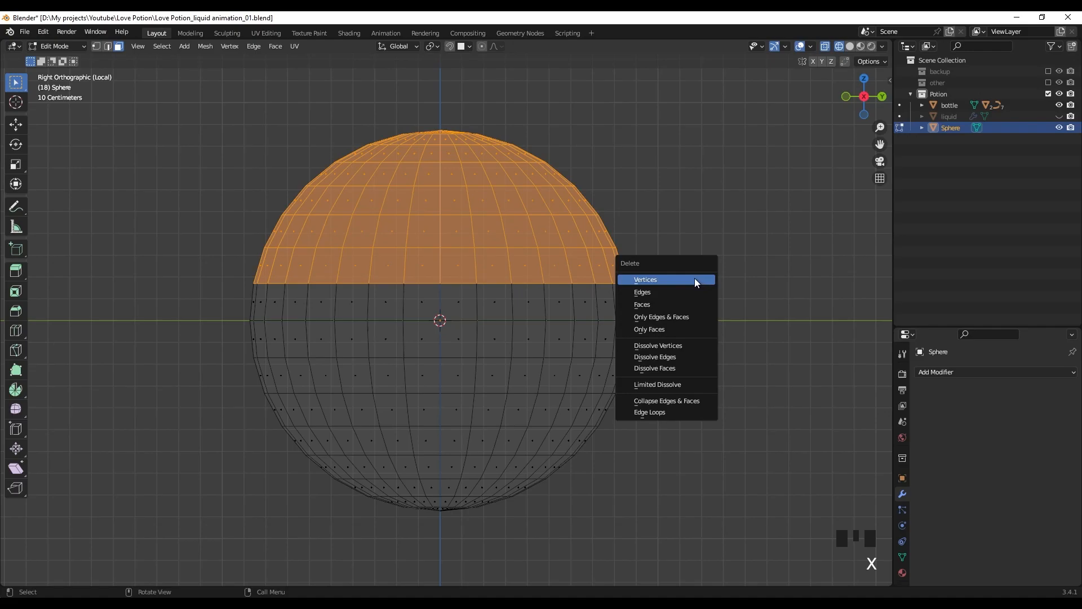
click(675, 305)
mouse_move(499, 270)
middle_down()
mouse_move(507, 297)
mouse_move(486, 279)
middle_up()
scroll(510, 297, down, 2)
key(Tab)
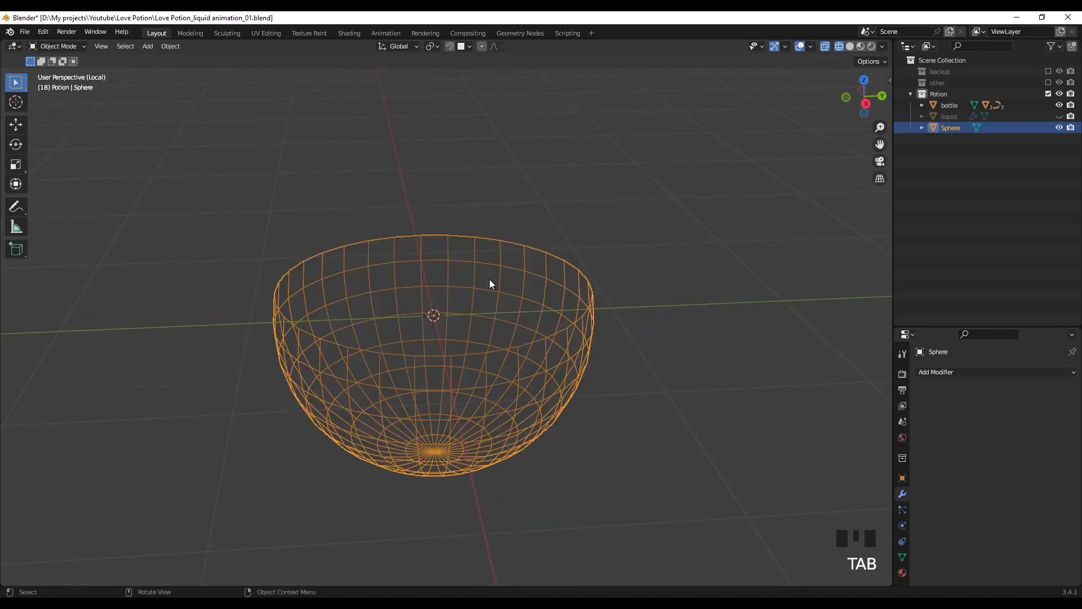
Select the open top edge loop of the cut sphere in solid shading and fill it with a face
key(Tab)
key(Tab)
key(Tab)
key(2)
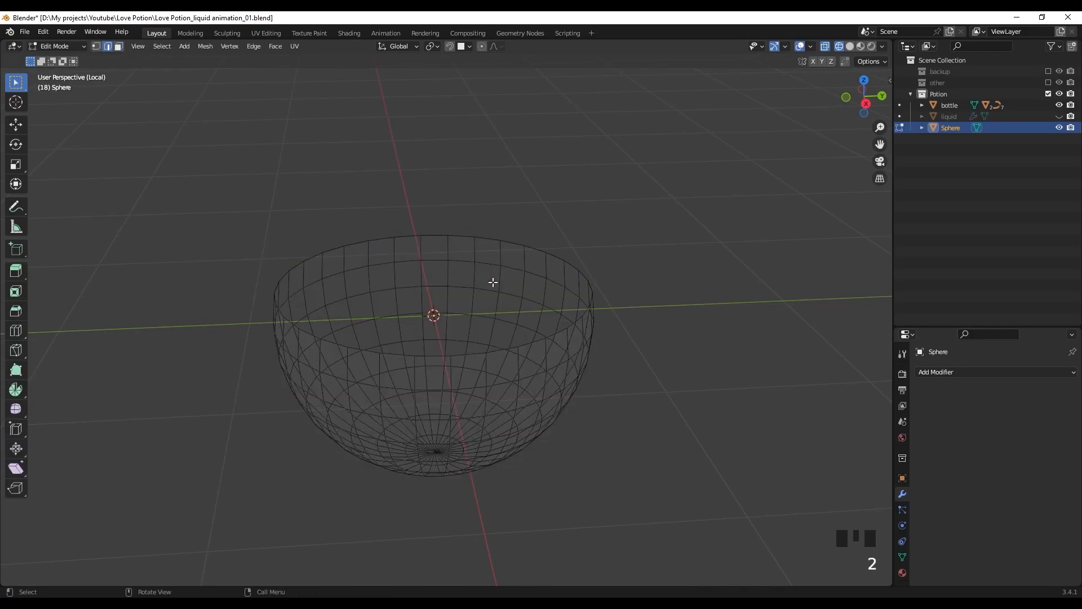
alt+click(463, 235)
scroll(451, 301, up, 2)
mouse_move(461, 311)
shift+middle_down()
mouse_move(558, 309)
mouse_move(529, 311)
shift+middle_up()
key(shift+z)
key(f)
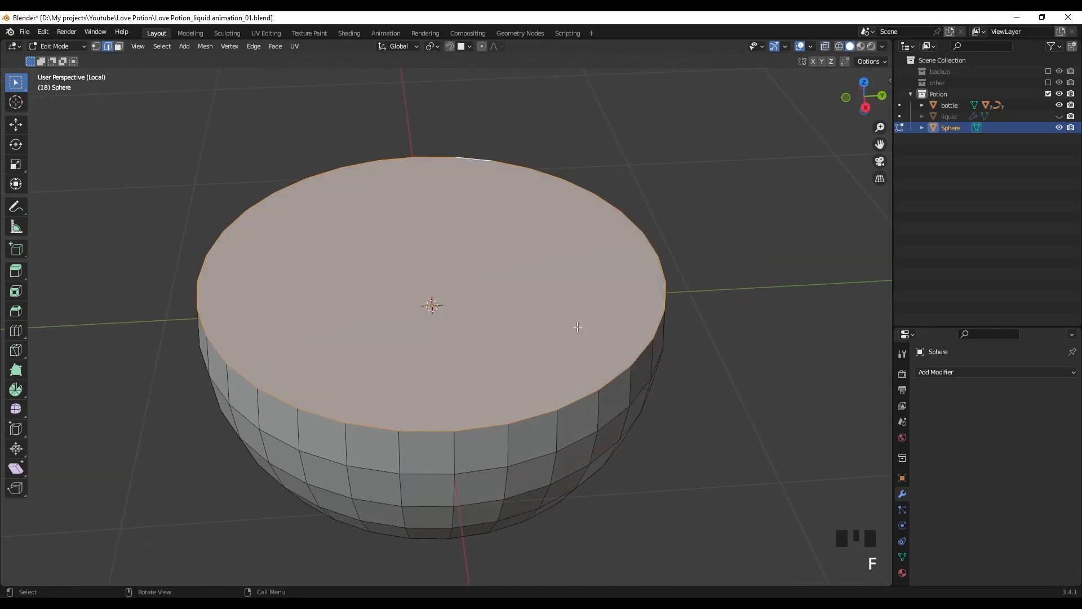
Inset the top face by about 0.145 m and delete the inner face
key(i)
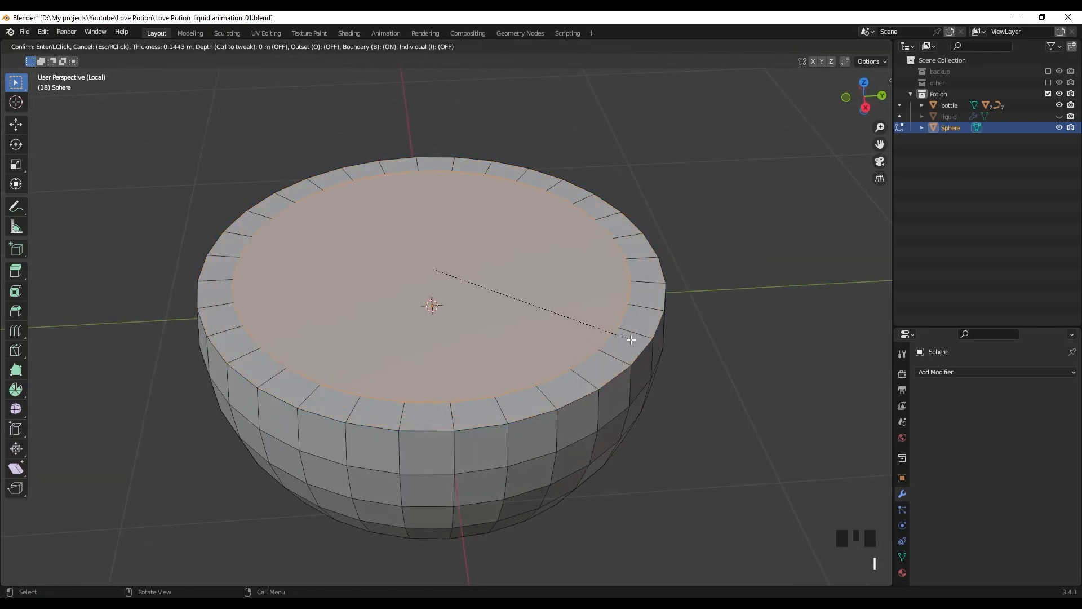
click(629, 340)
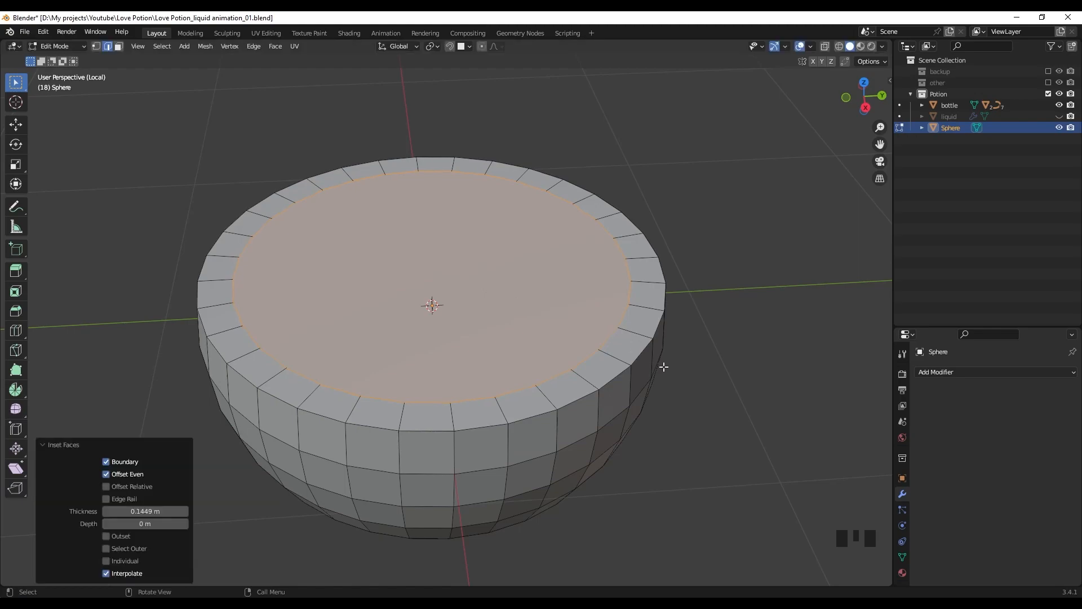
key(x)
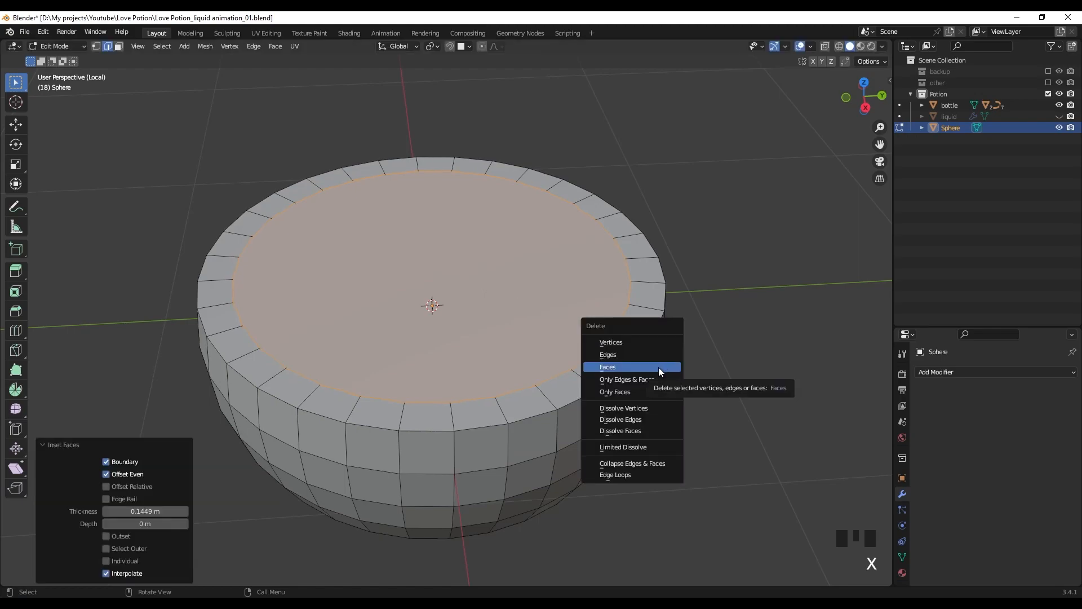
click(660, 369)
Select the inner rim edge loop and close the opening with Grid Fill
mouse_move(492, 213)
shift+middle_down()
mouse_move(501, 227)
mouse_move(481, 199)
shift+middle_up()
alt+click(444, 186)
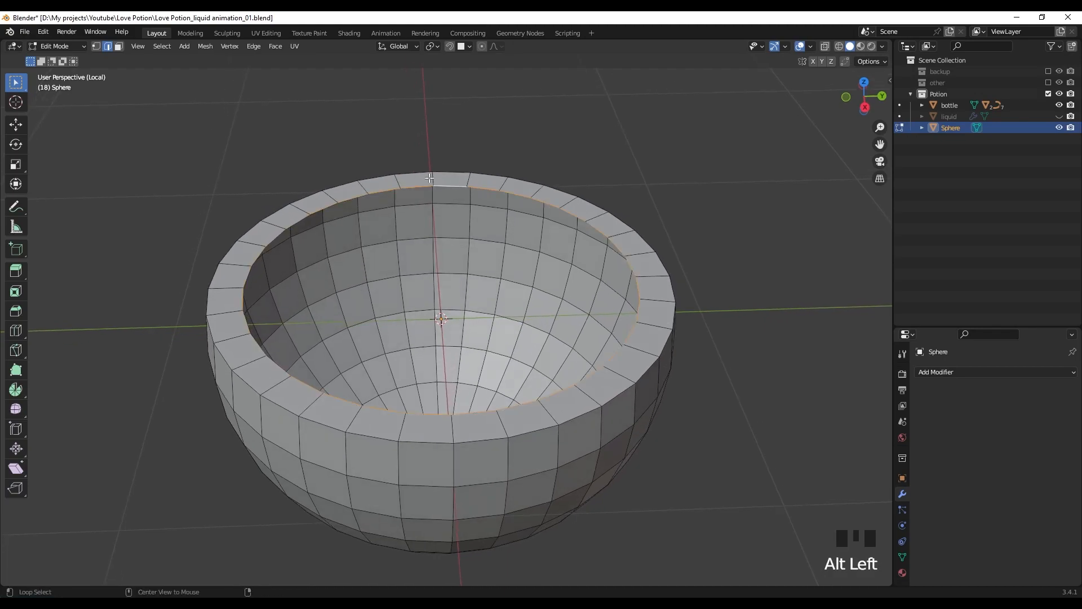
key(ctrl+f)
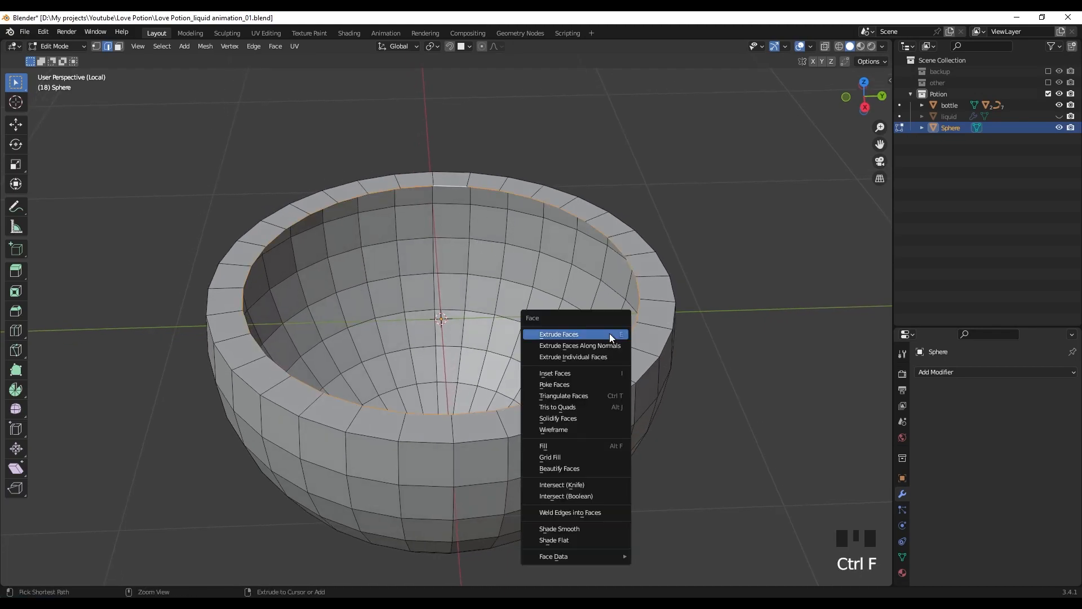
click(551, 457)
Bevel the outer top rim edge loop with 2 segments and a width of about 0.057 m
shift+middle_drag(462, 363, 459, 326)
alt+click(485, 390)
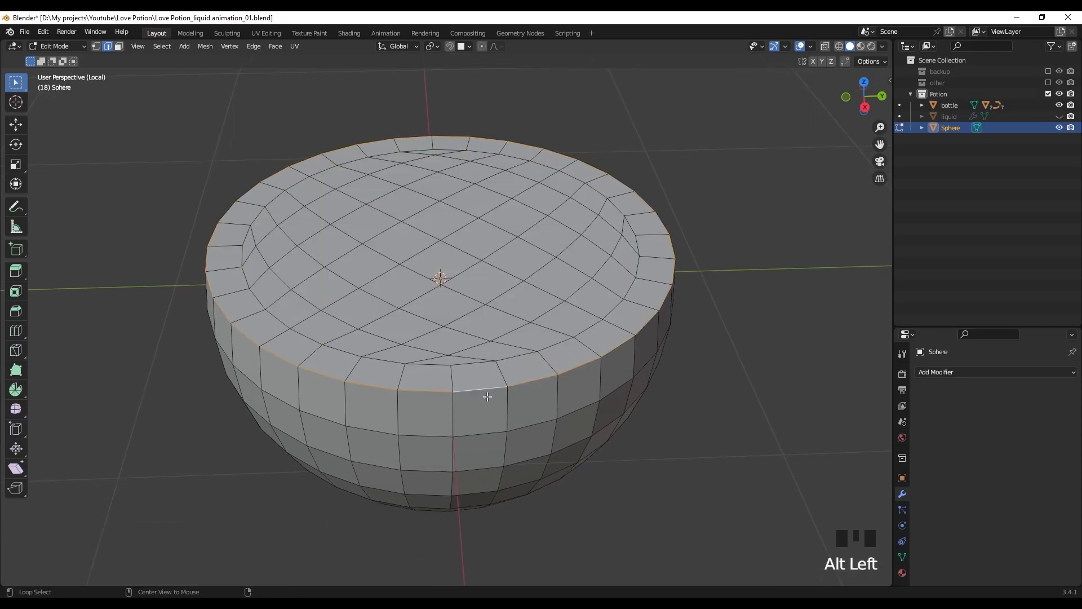
key(ctrl+b)
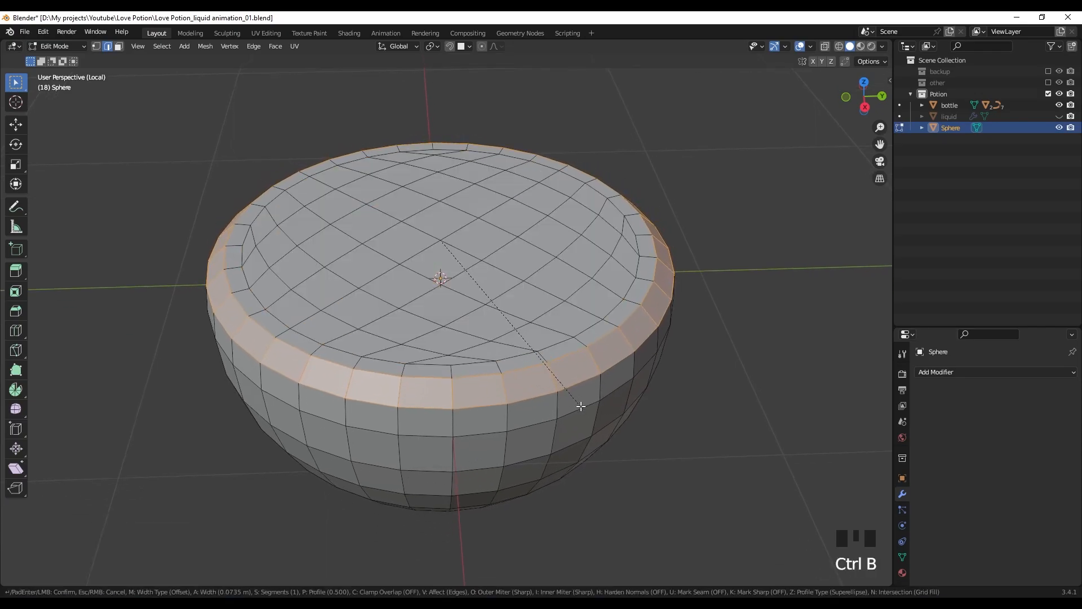
scroll(576, 406, up, 1)
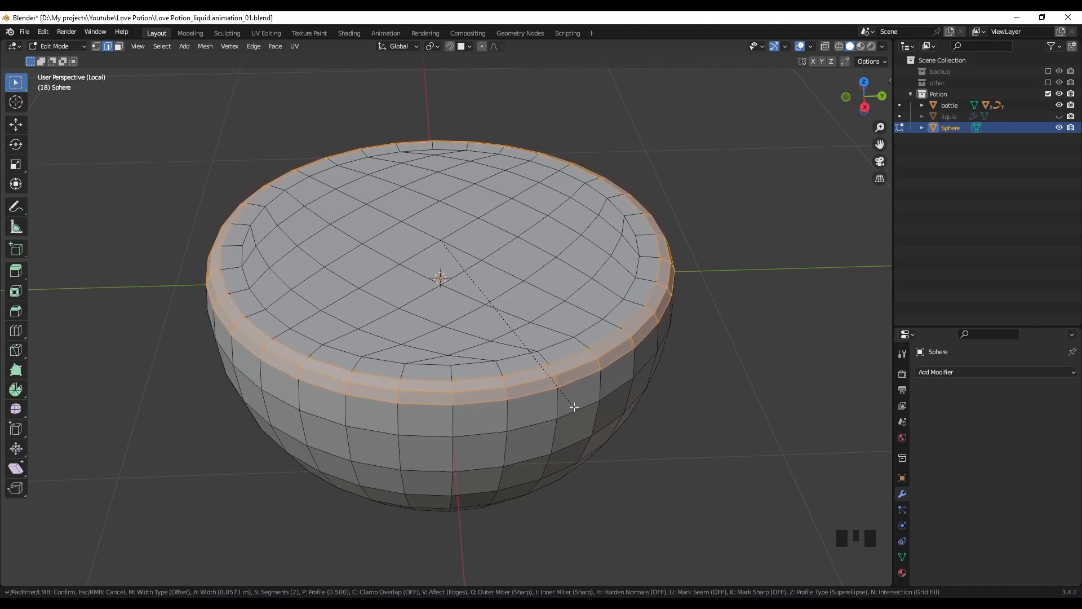
click(573, 407)
Add a Subdivision Surface modifier to the sphere with the viewport level at 2
drag(920, 328, 931, 184)
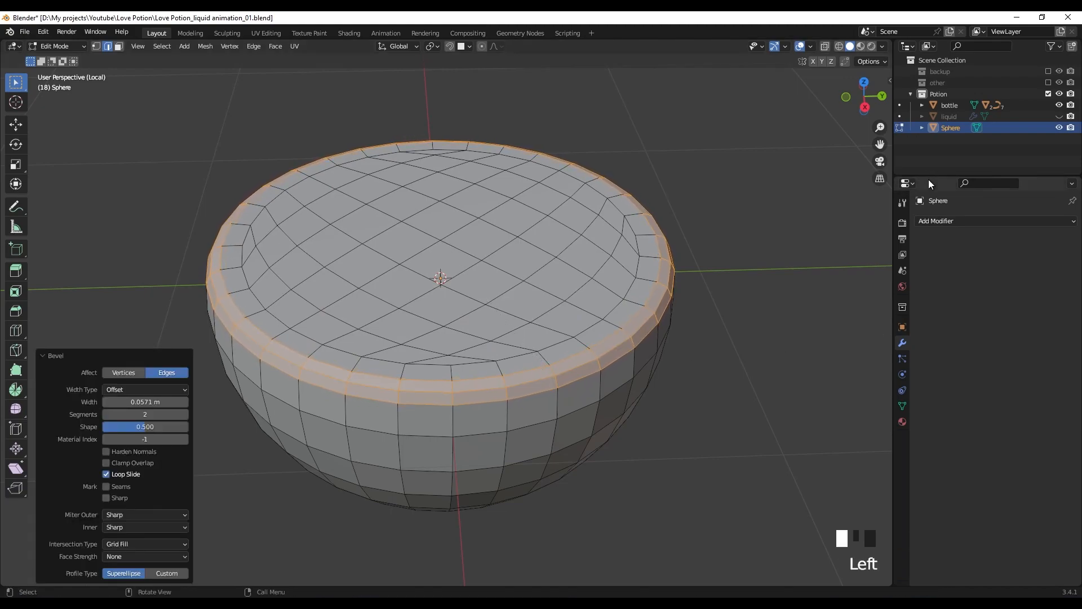
click(938, 221)
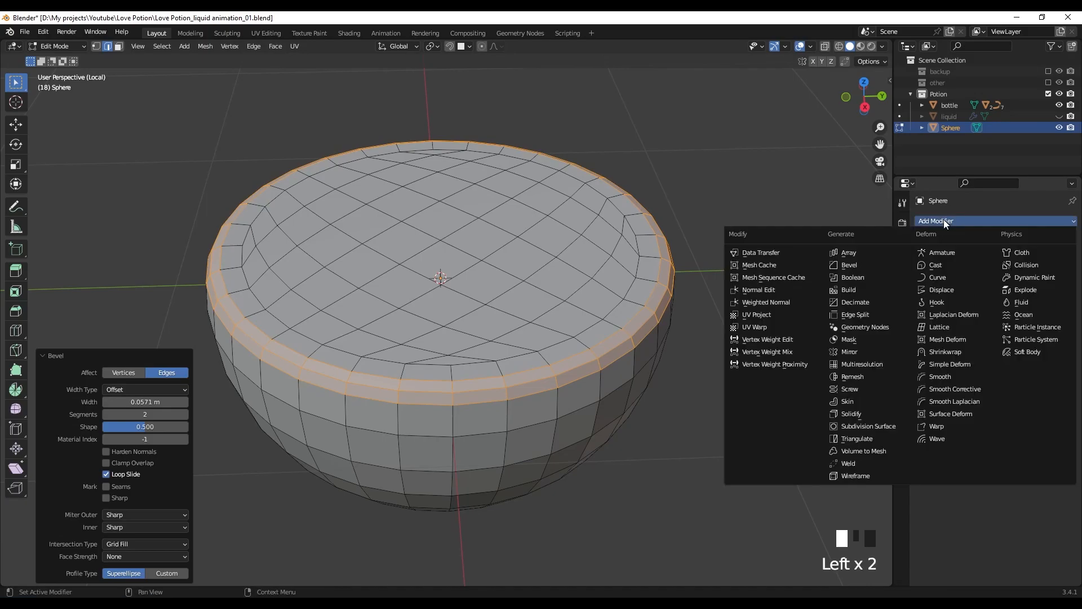
click(885, 427)
click(1057, 275)
click(1057, 275)
Return to Object Mode and apply Shade Smooth to the half sphere
key(Tab)
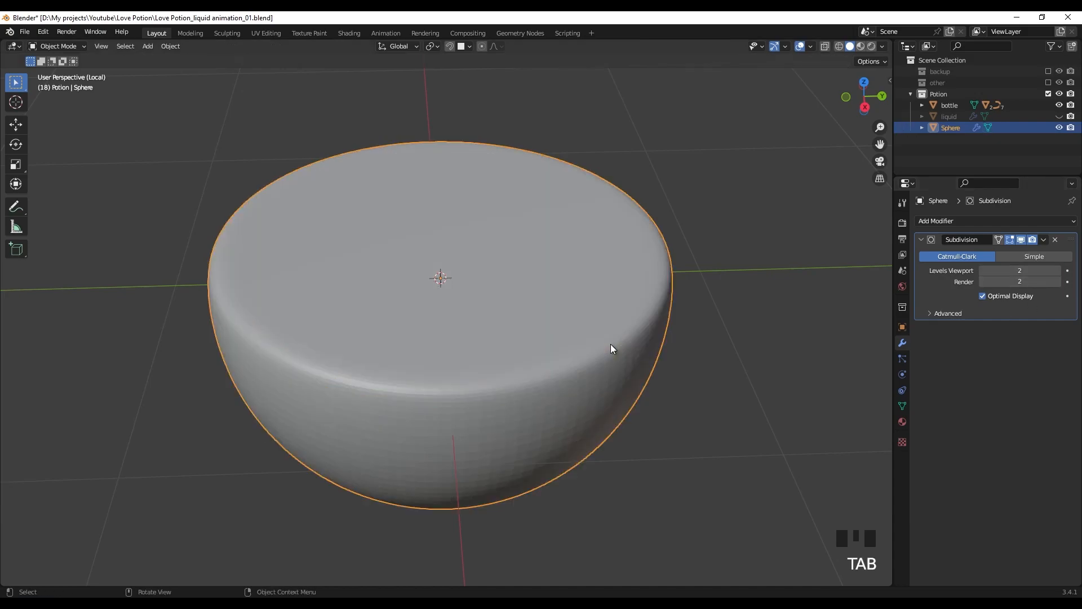
right_click(525, 292)
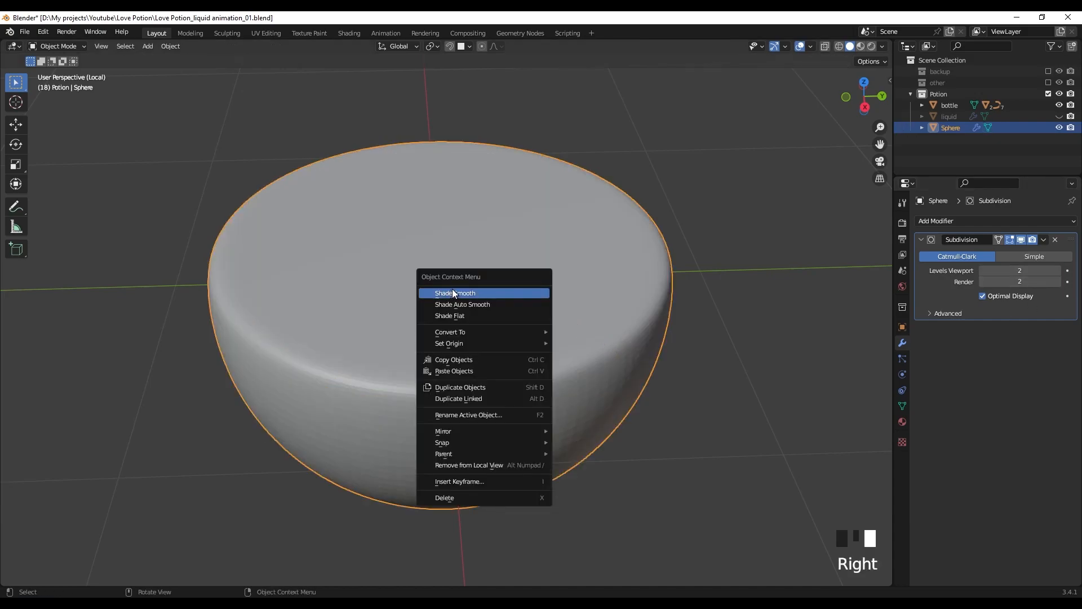
click(527, 292)
middle_drag(541, 333, 566, 320)
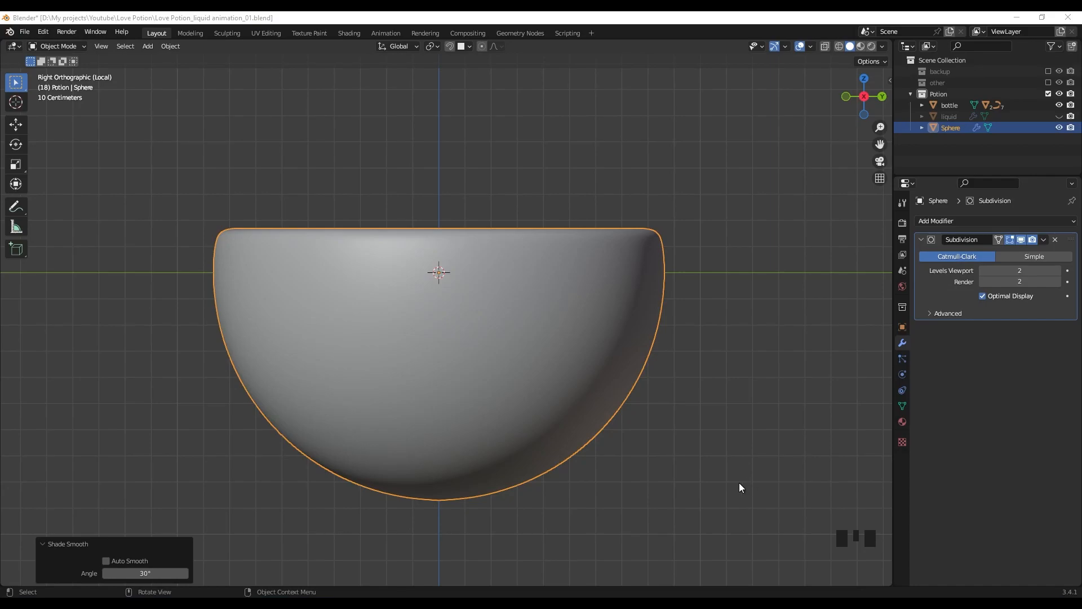
Add a Wave modifier to the half sphere and play the animation to preview the motion
click(924, 222)
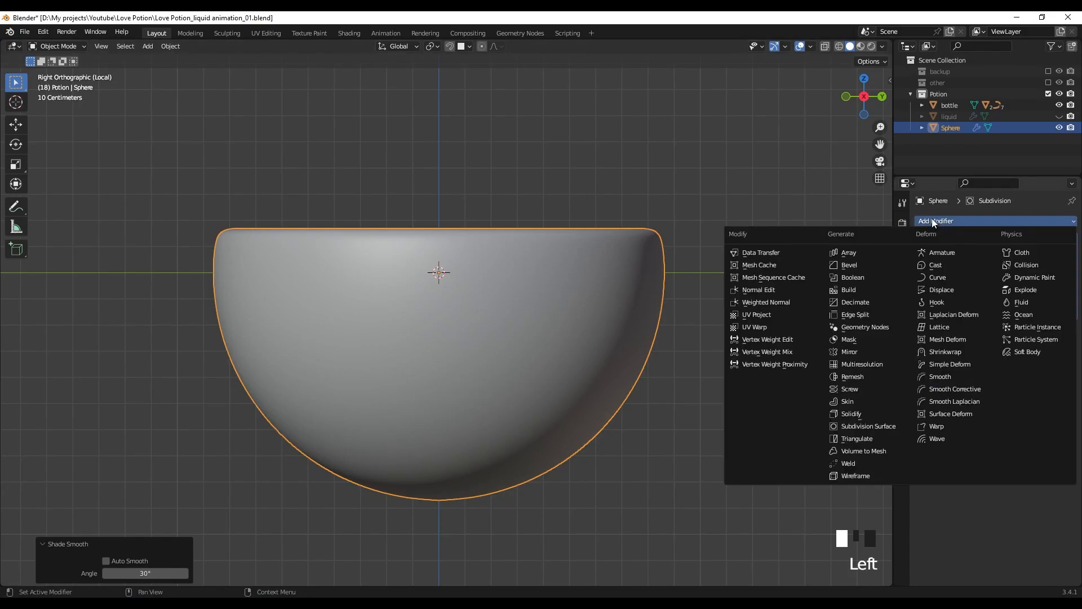
click(962, 436)
middle_drag(888, 439, 550, 386)
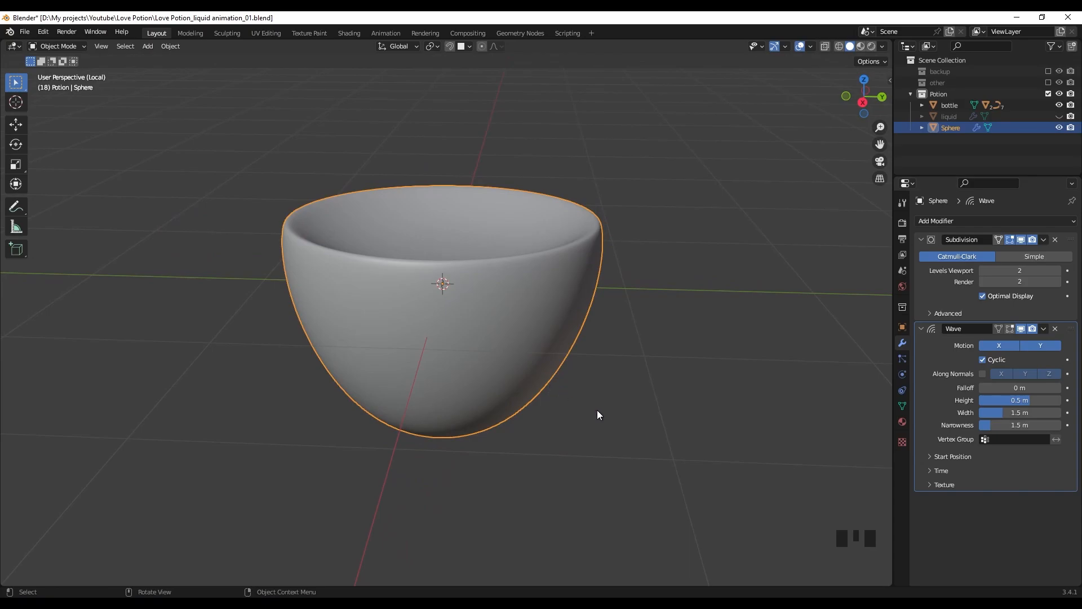
key(space)
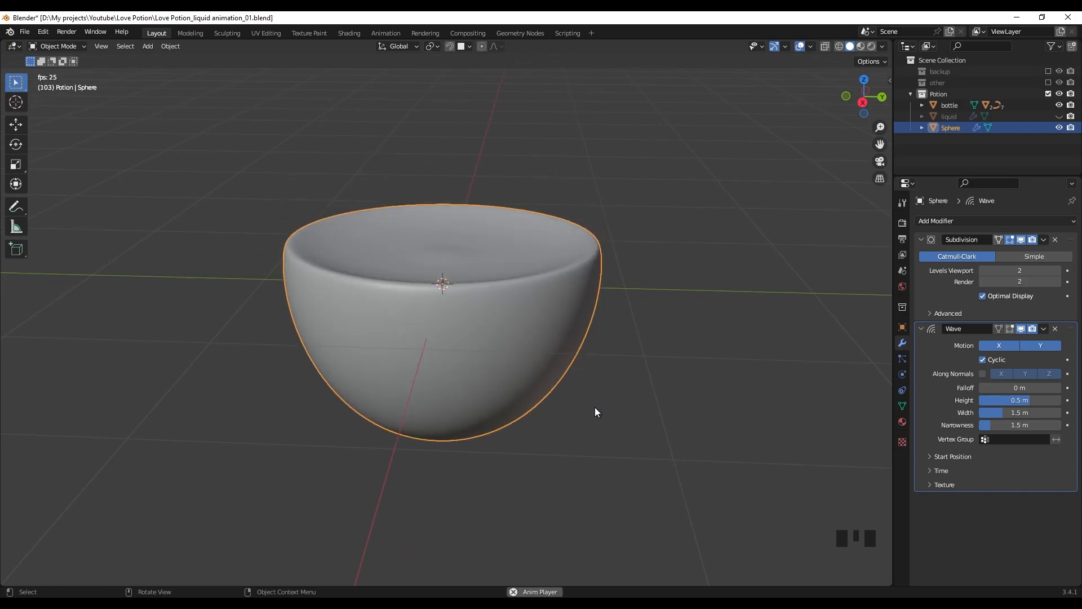
key(space)
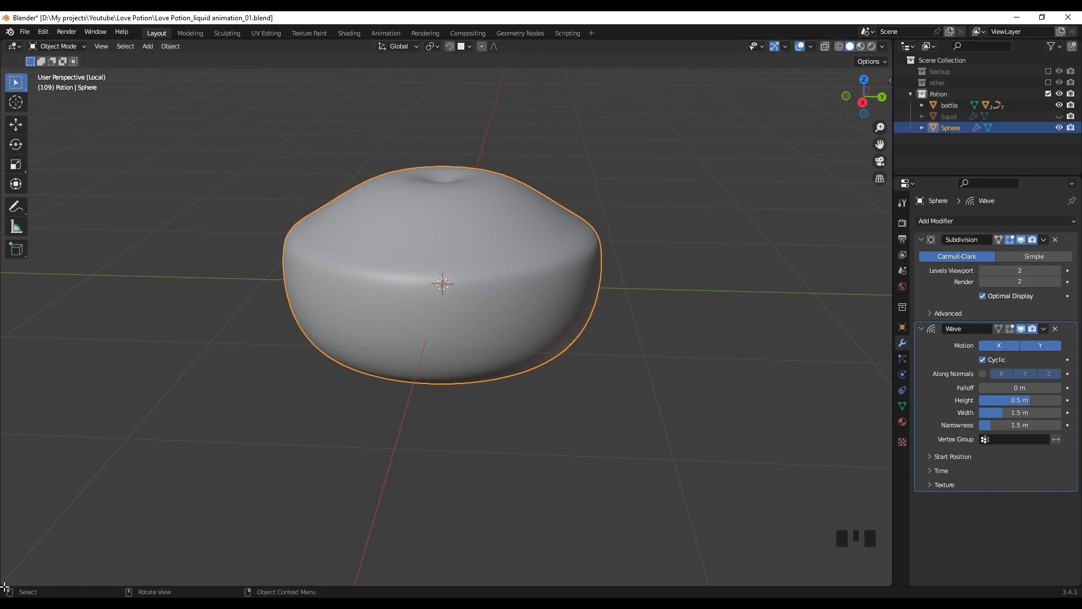
Split off an area below the 3D viewport, make it a Timeline and reduce its height
drag(9, 578, 59, 403)
click(14, 414)
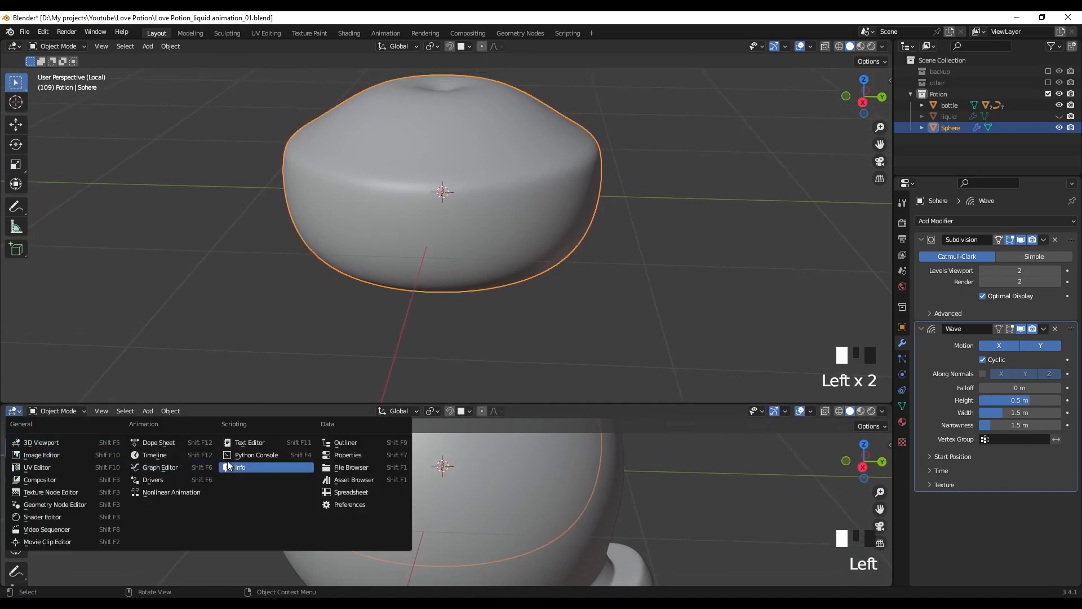
click(168, 455)
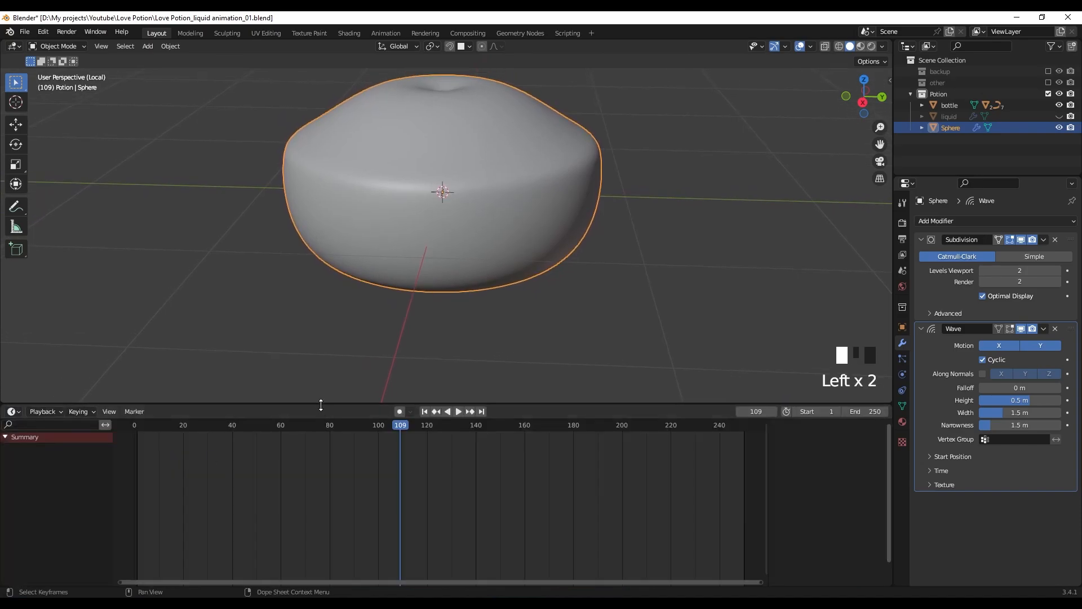
drag(321, 406, 324, 428)
scroll(412, 507, down, 3)
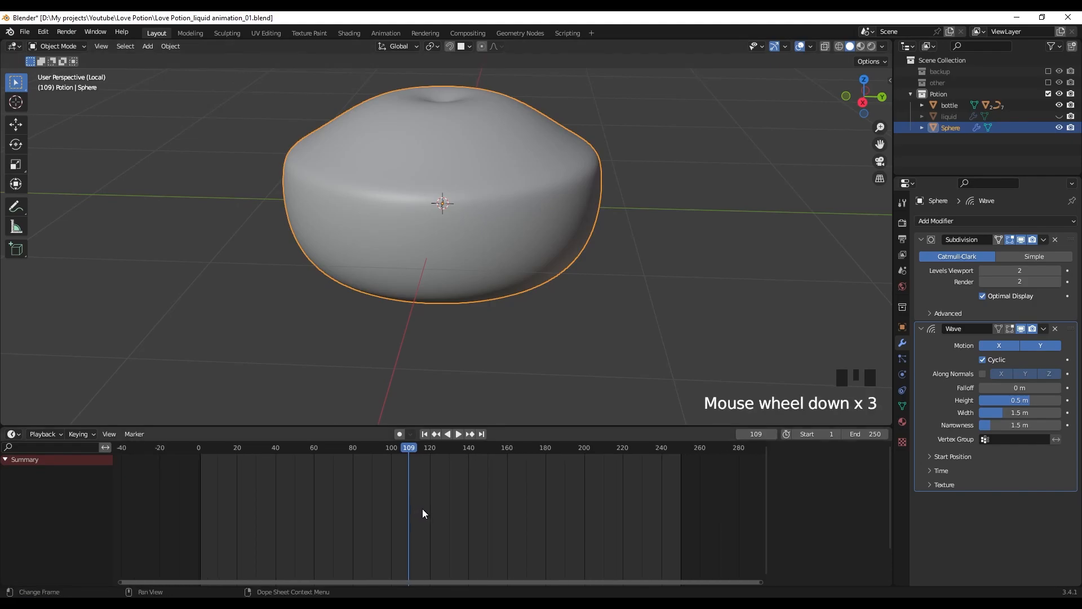
Play the wave animation, stop it and return the playhead to frame 0
click(457, 434)
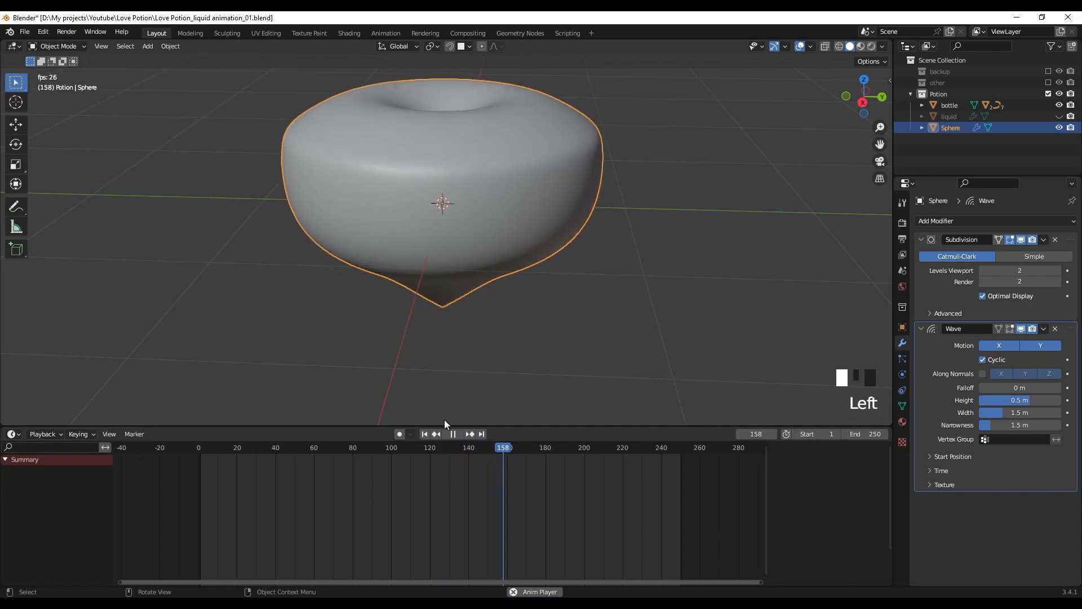
key(space)
click(193, 454)
mouse_move(542, 311)
shift+middle_down()
mouse_move(536, 322)
mouse_move(543, 309)
shift+middle_up()
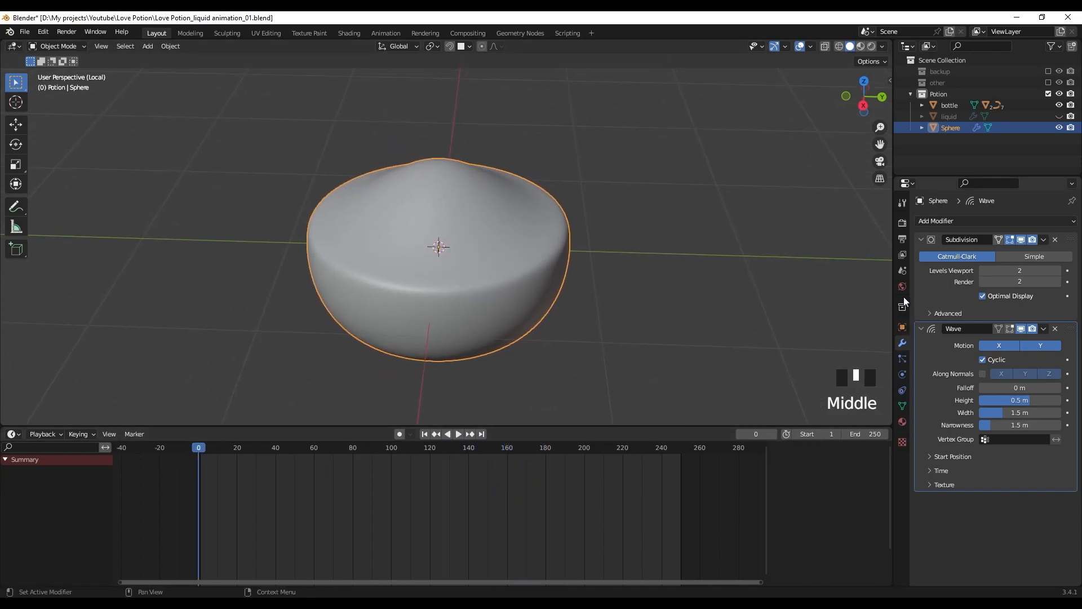
Widen the modifier properties area and collapse the Subdivision modifier's settings
drag(894, 297, 844, 298)
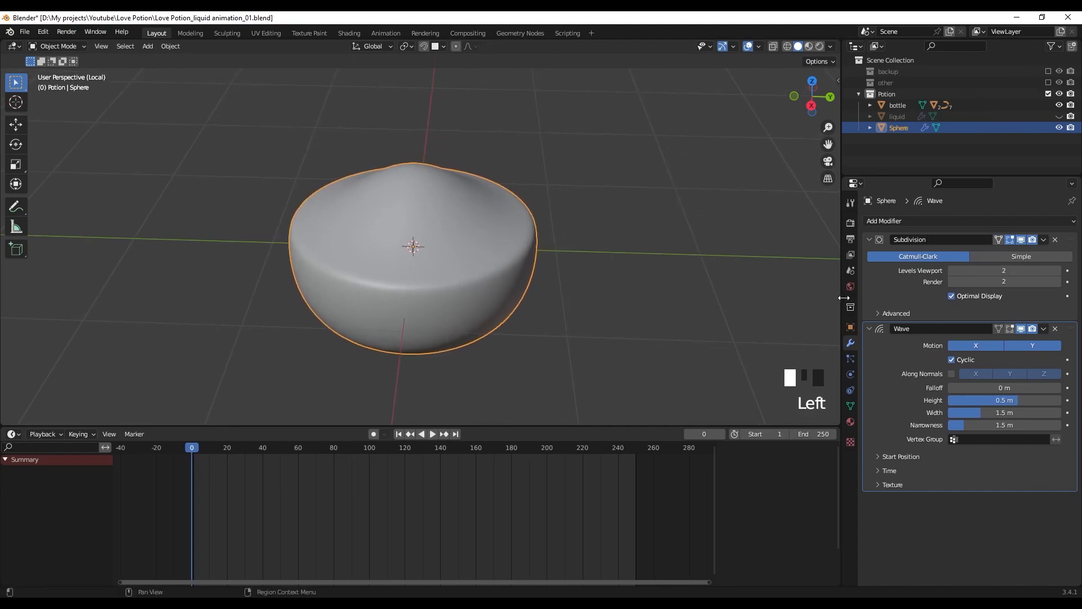
click(868, 240)
ctrl+middle_drag(877, 286, 878, 265)
middle_drag(572, 287, 524, 271)
Lower the Wave modifier's height to 0.25 m and width to 1.3 m while previewing the animation
shift+drag(1010, 348, 525, 301)
middle_drag(525, 306, 496, 259)
shift+drag(1010, 346, 925, 346)
key(space)
key(space)
key(space)
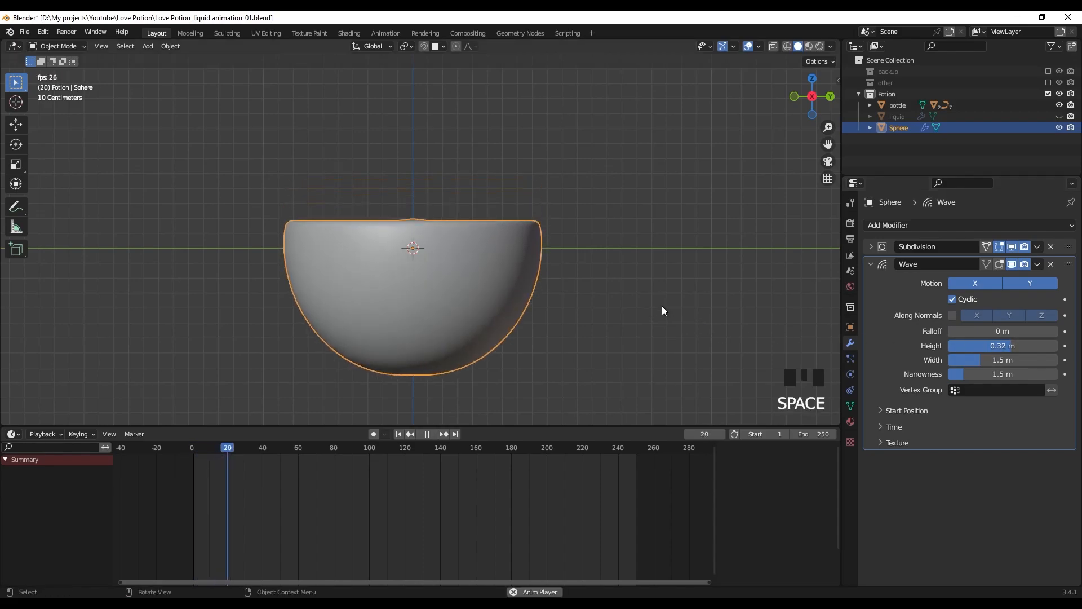
shift+drag(1015, 346, 968, 365)
key(space)
mouse_move(552, 275)
middle_down()
mouse_move(546, 296)
mouse_move(558, 288)
middle_up()
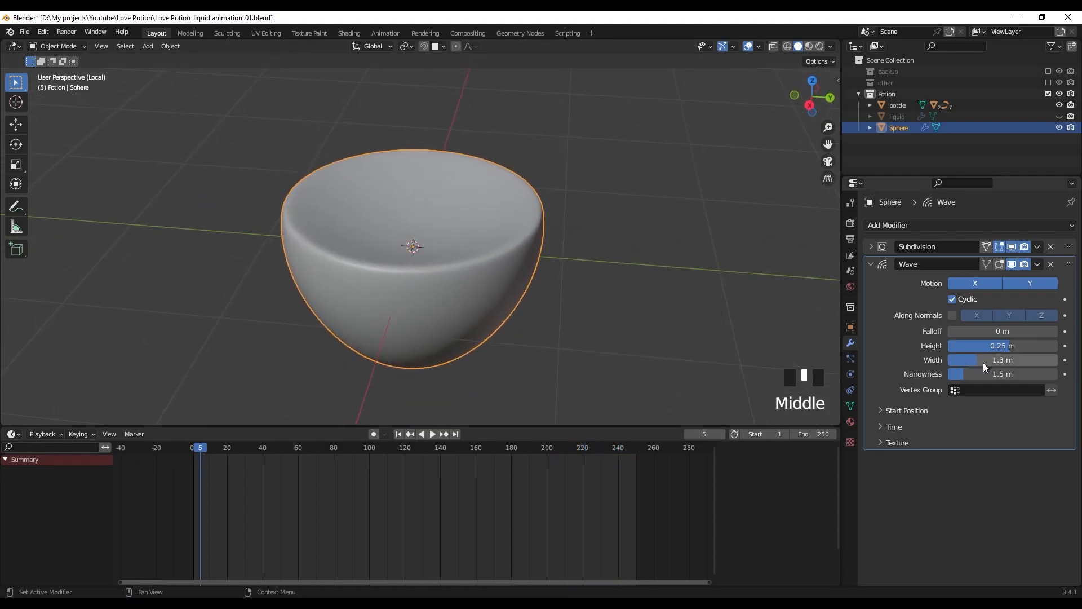
Try different Wave widths during playback, then set the width to 2.4 m and narrowness to 6 m
drag(981, 365, 1015, 365)
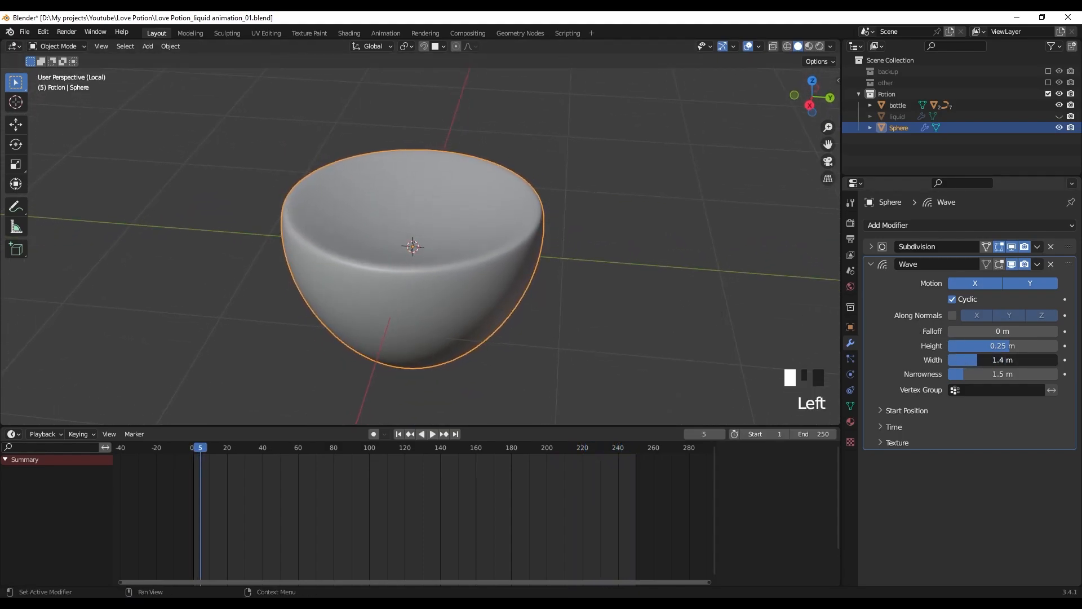
key(space)
drag(990, 360, 1078, 360)
key(space)
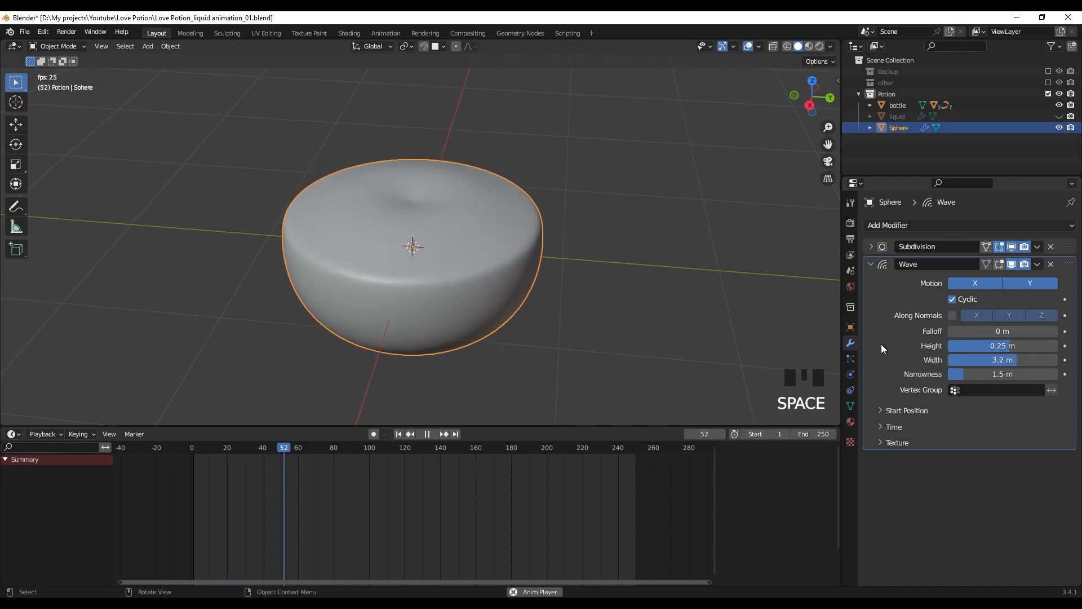
key(space)
drag(986, 359, 1008, 377)
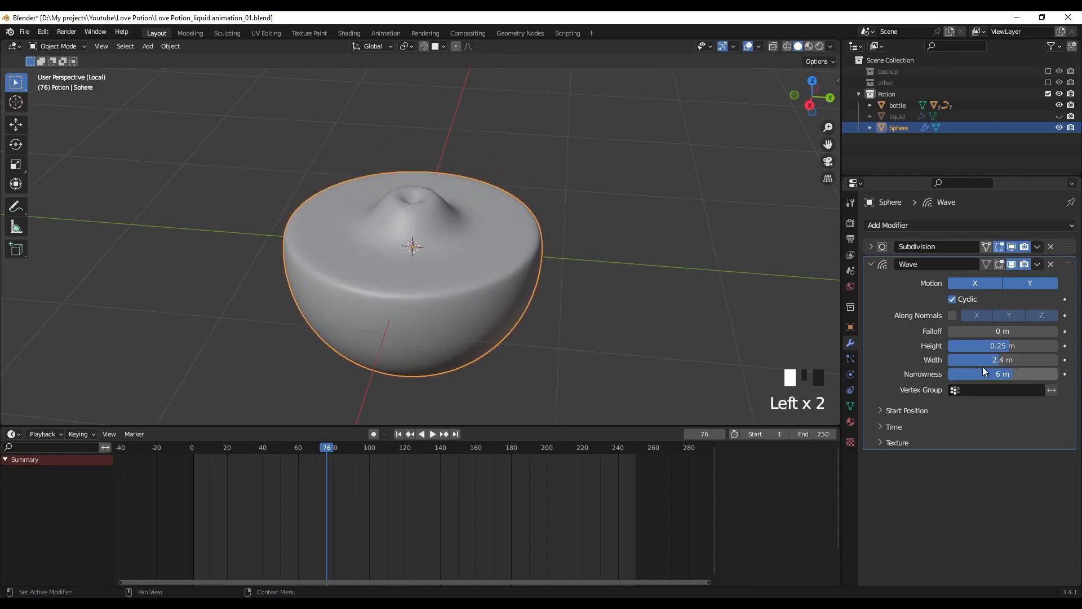
ctrl+middle_drag(401, 212, 425, 173)
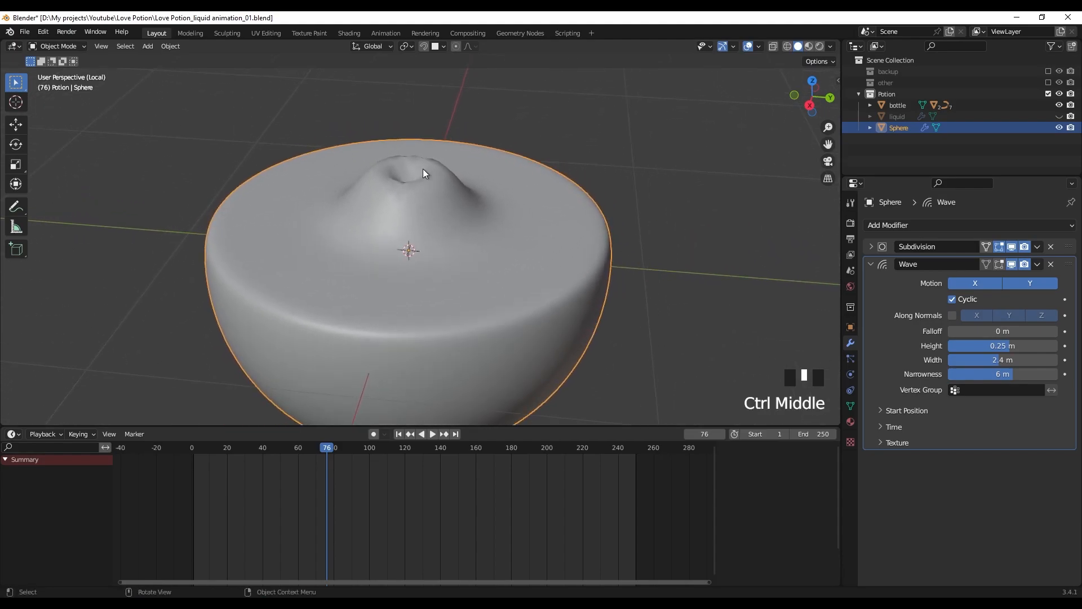
Set the Wave modifier's narrowness to 2.5 m, preview the animation, and lower the width to 1.6 m
drag(1014, 374, 986, 374)
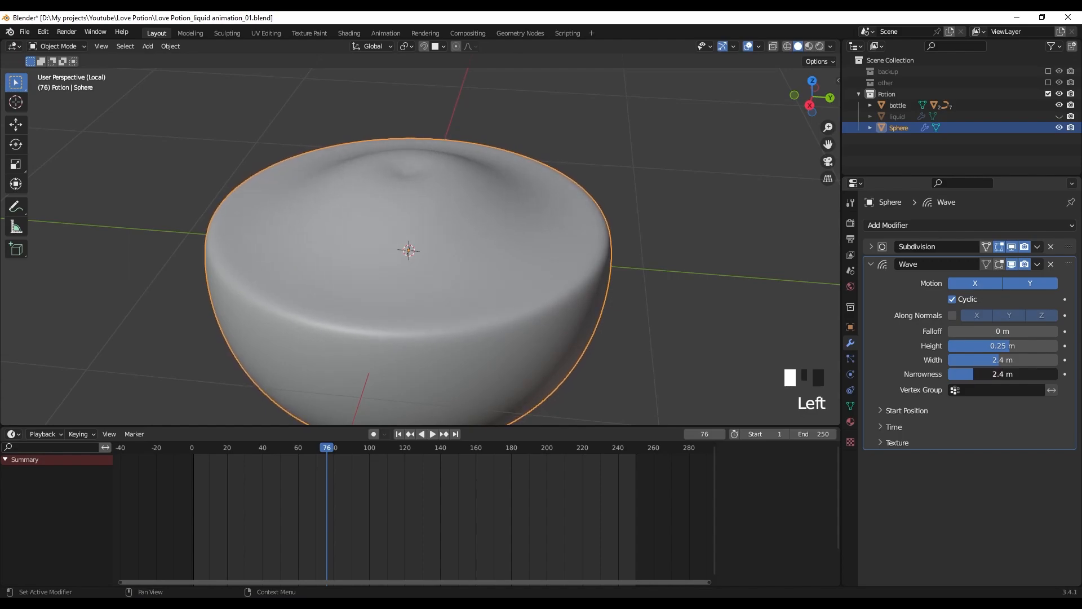
key(space)
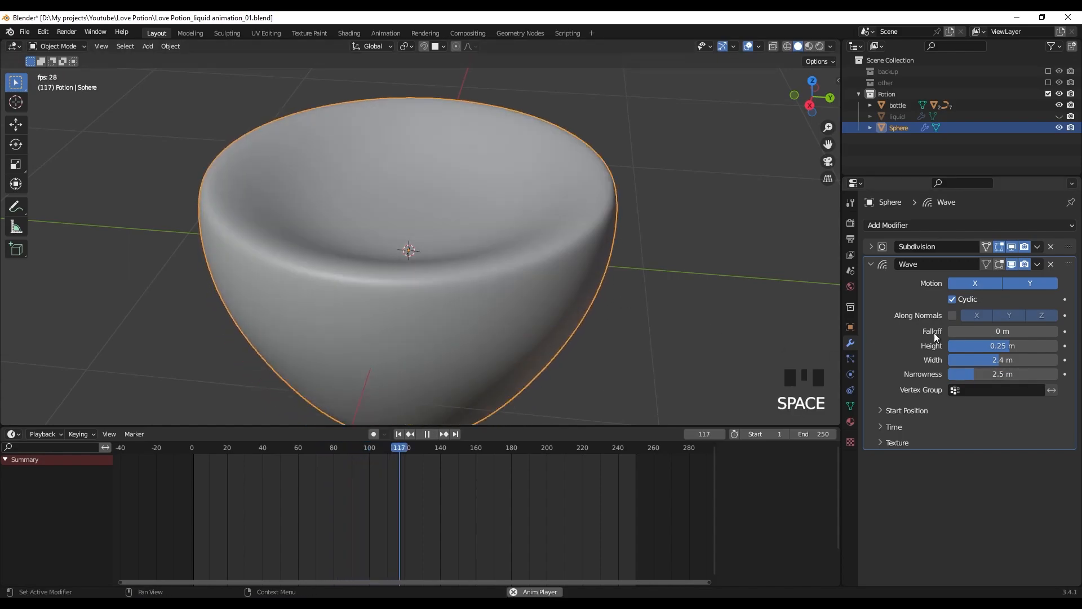
key(space)
drag(1003, 359, 981, 359)
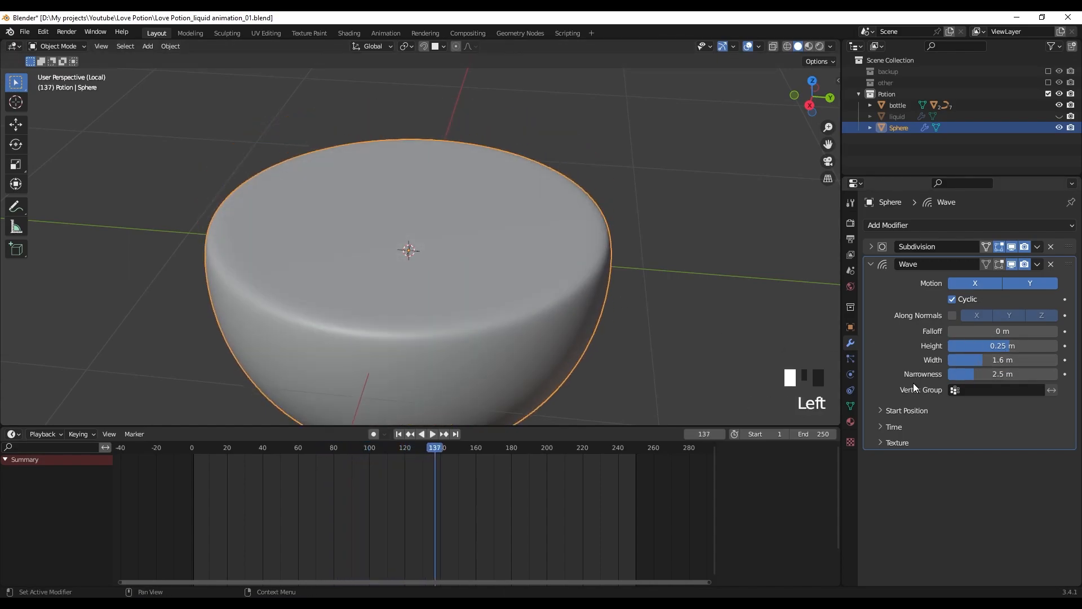
Set the Wave modifier's speed to 0.10 in its time settings and play the animation
click(881, 427)
scroll(908, 433, down, 2)
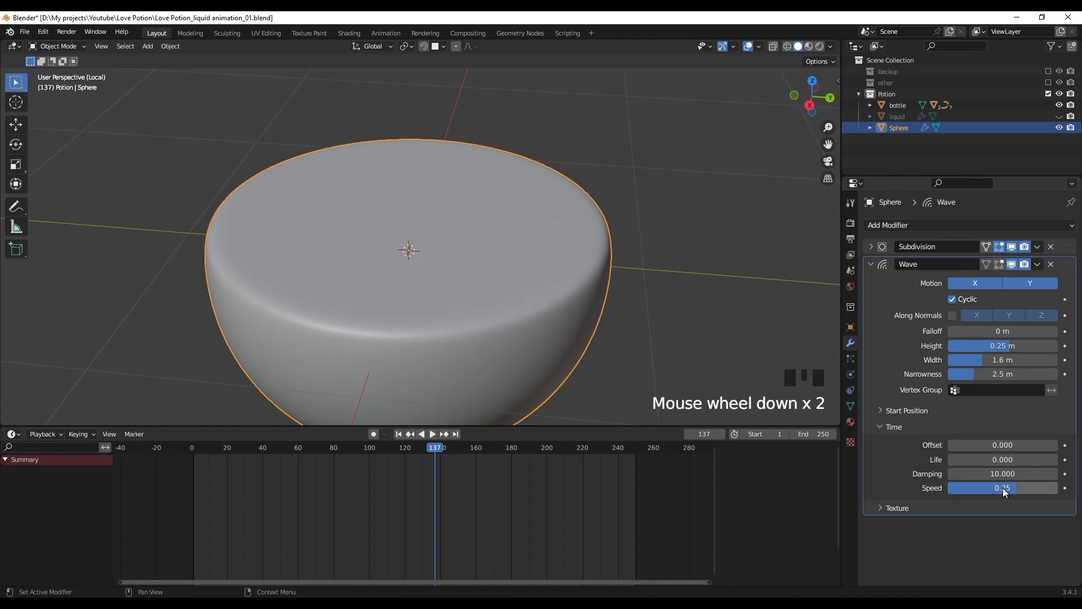
mouse_move(1011, 488)
shift+mouse_down()
mouse_move(989, 488)
mouse_move(1006, 488)
shift+mouse_up()
key(space)
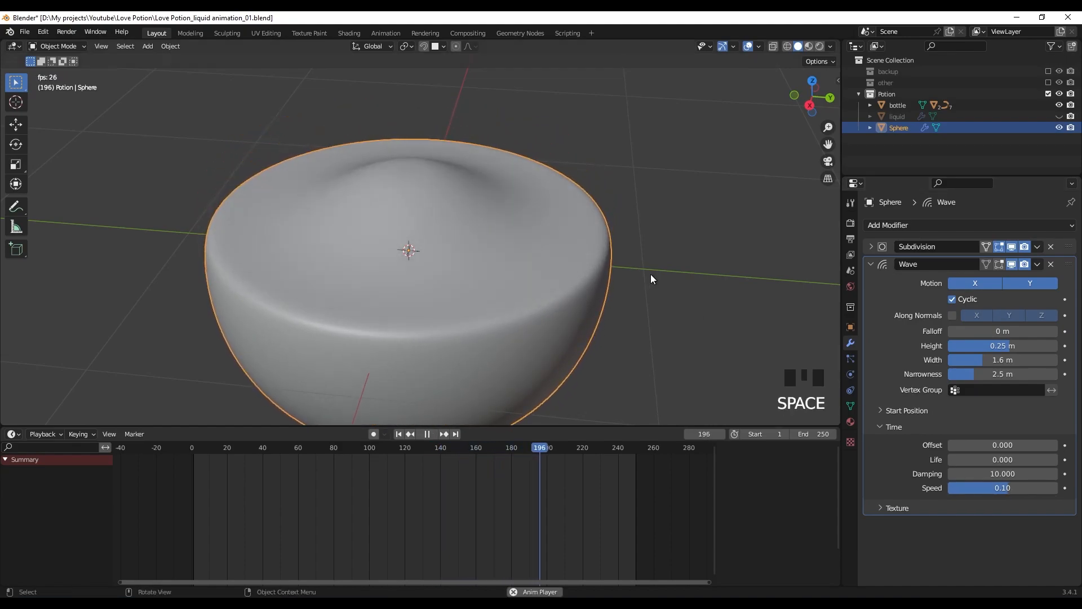
Reset the Wave modifier's width to its default value and preview the animation
right_click(1007, 358)
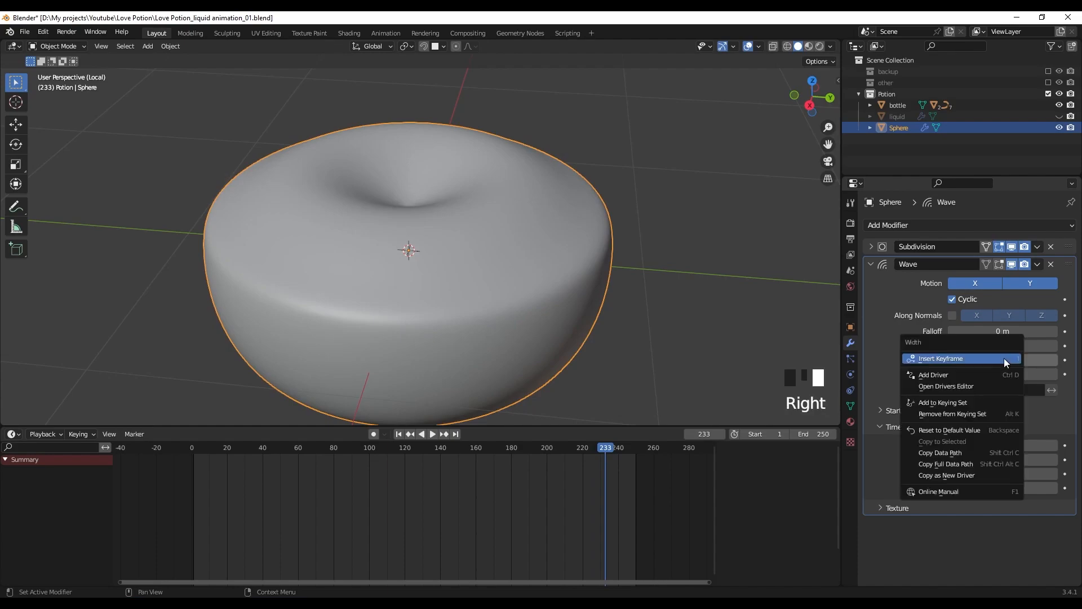
click(991, 431)
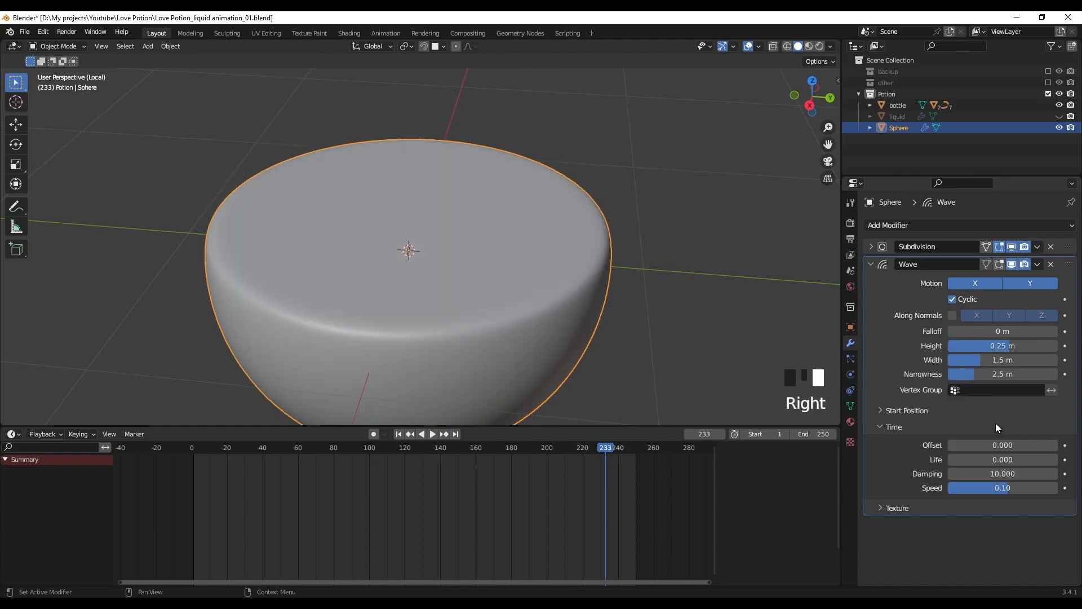
key(space)
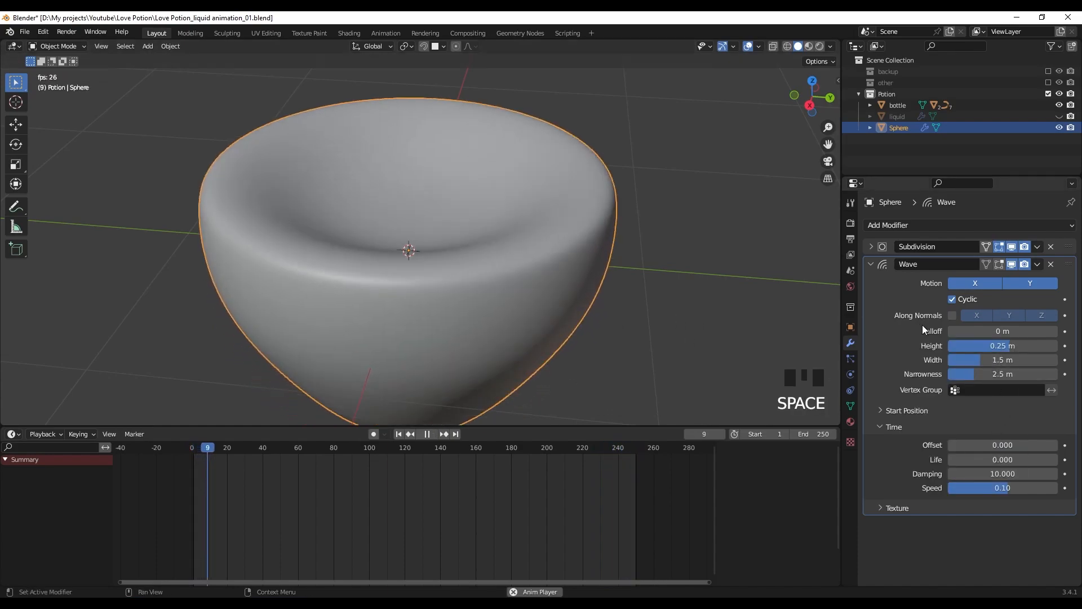
Set the Wave modifier's height to 0.21 m and narrowness to 2.1 m, and play the animation
drag(993, 346, 1029, 346)
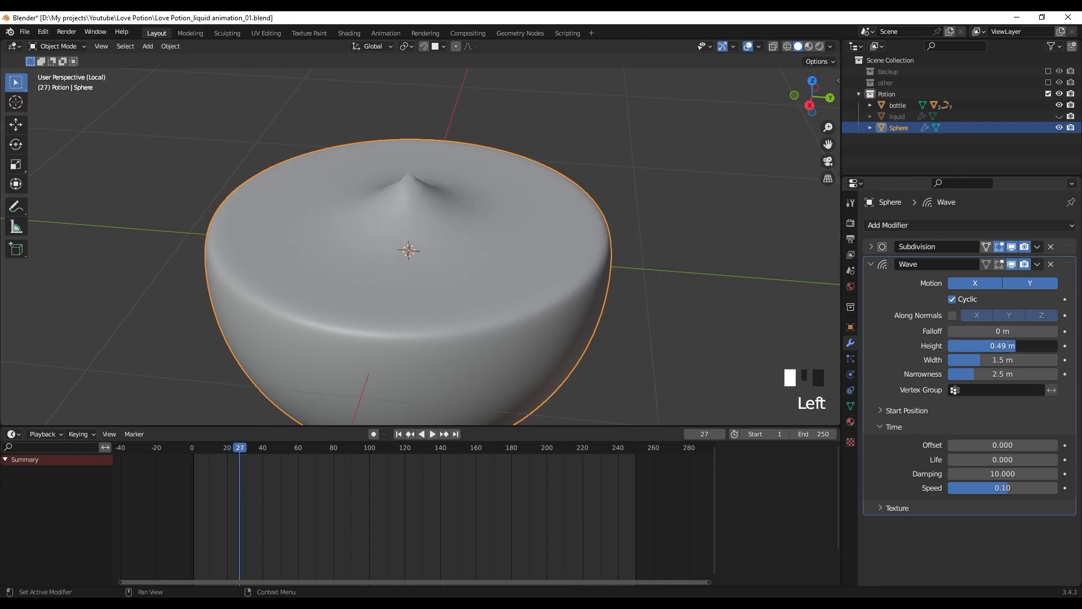
drag(978, 375, 974, 375)
key(space)
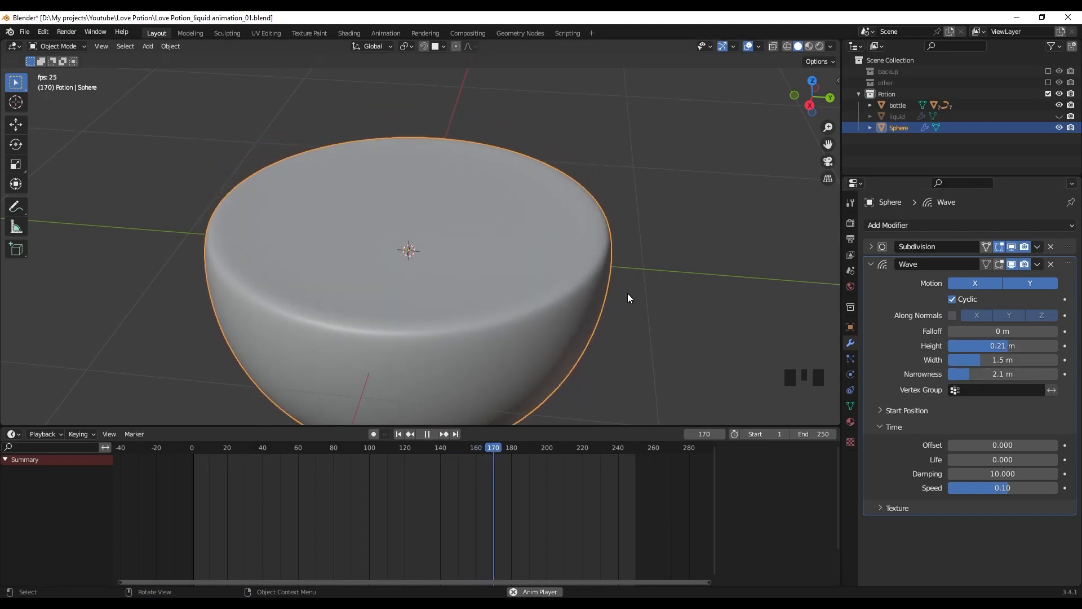
Play and pause the wave animation while examining the liquid surface from several angles
key(space)
scroll(629, 292, down, 2)
middle_drag(622, 279, 536, 239)
scroll(517, 249, down, 1)
key(space)
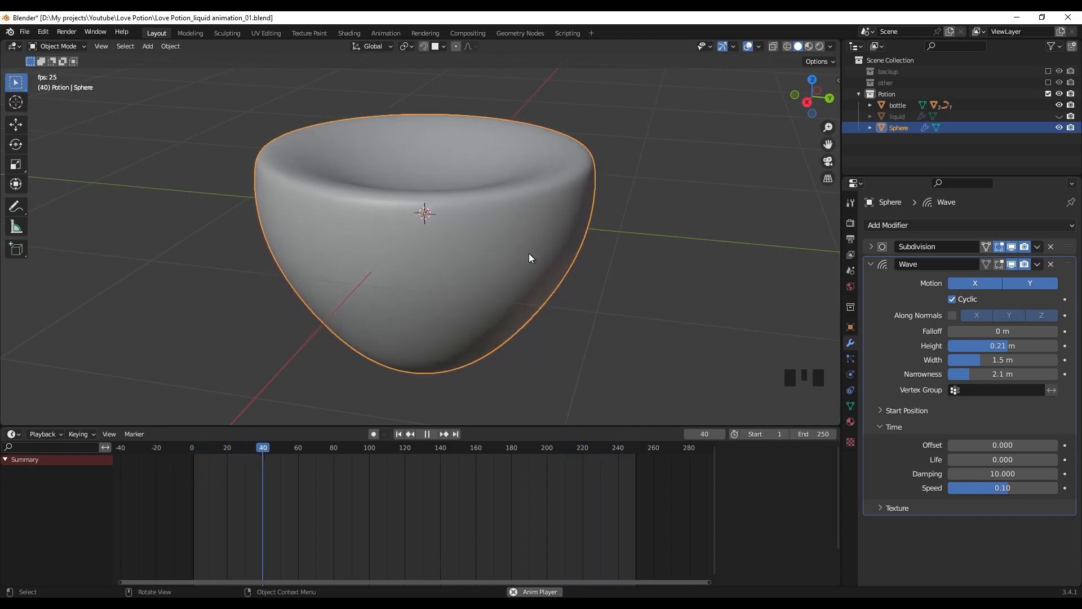
key(space)
middle_drag(545, 268, 658, 285)
key(space)
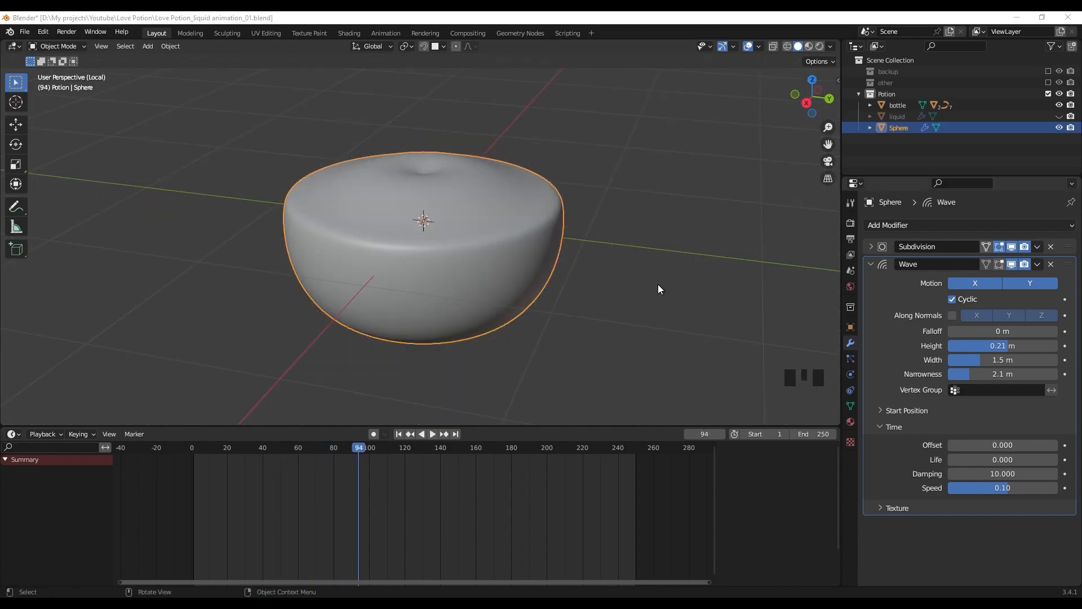
Set the Wave modifier's height to 0.1 m and preview the gentler wave
click(1009, 346)
text(.1)
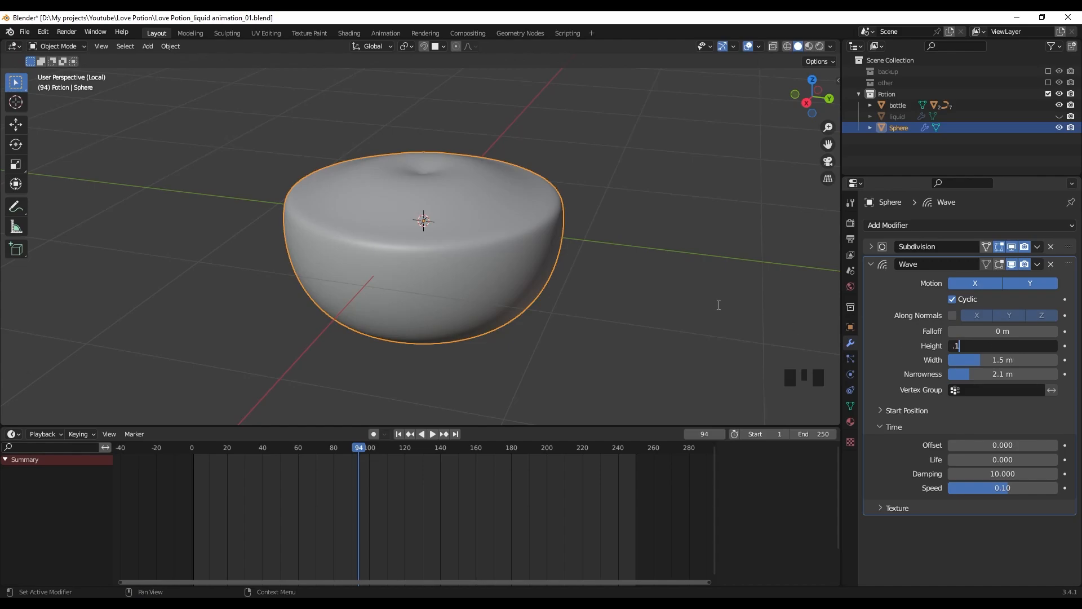
key(Return)
key(space)
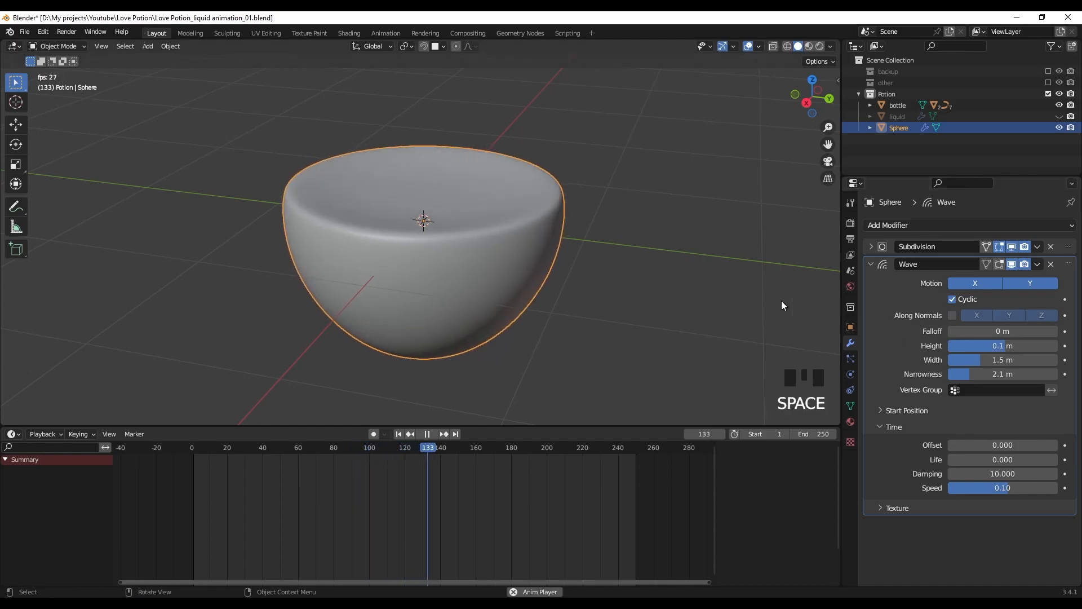
key(space)
Set the Wave modifier's width to 1.3 m and narrowness to 2.5 m, and preview the result
click(965, 360)
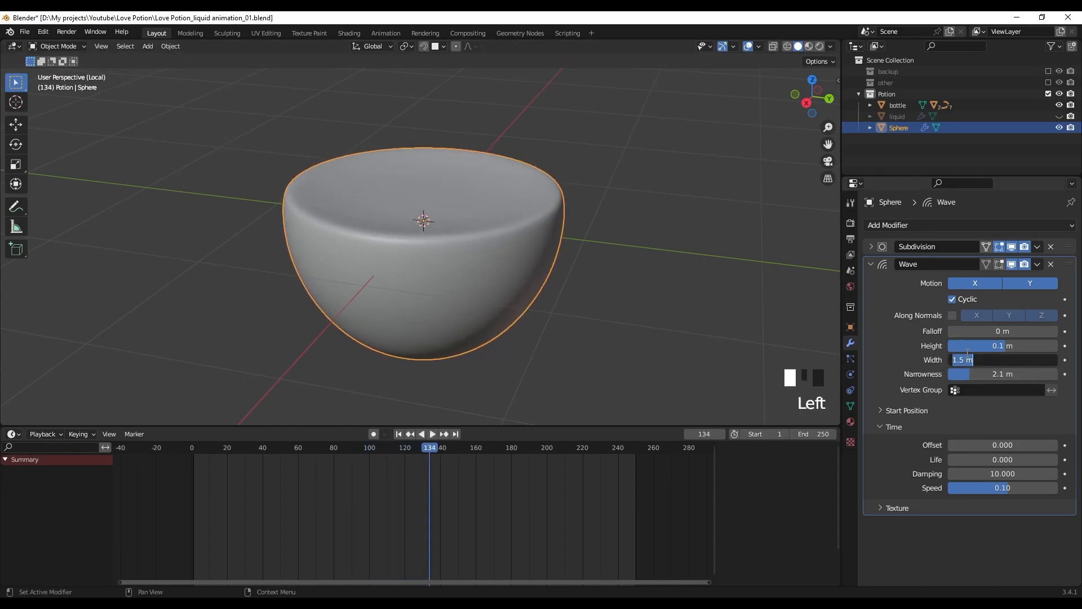
text(1.3)
key(Return)
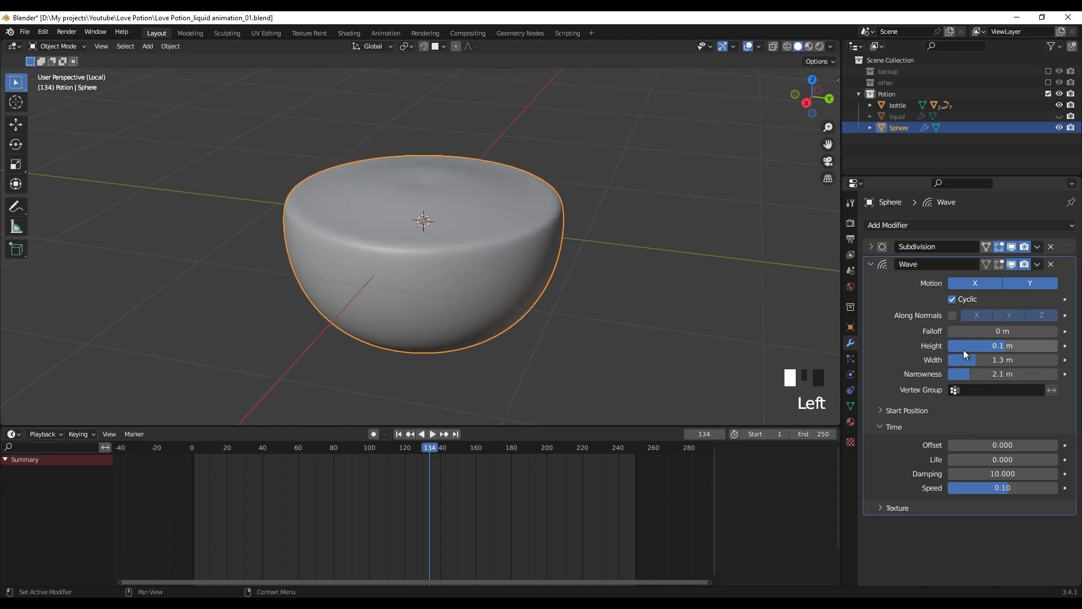
click(986, 377)
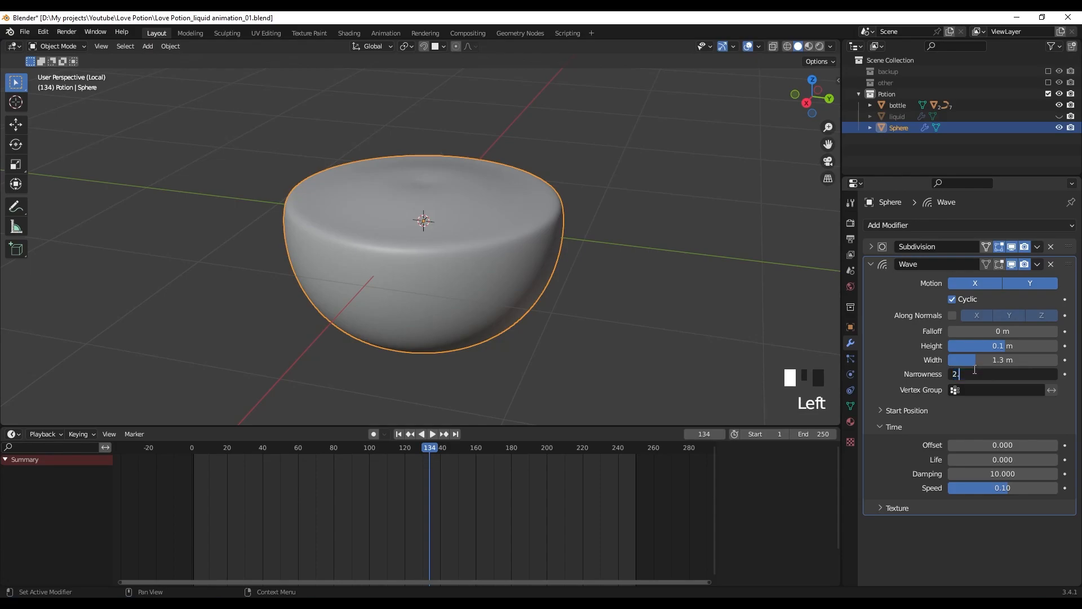
key(Return)
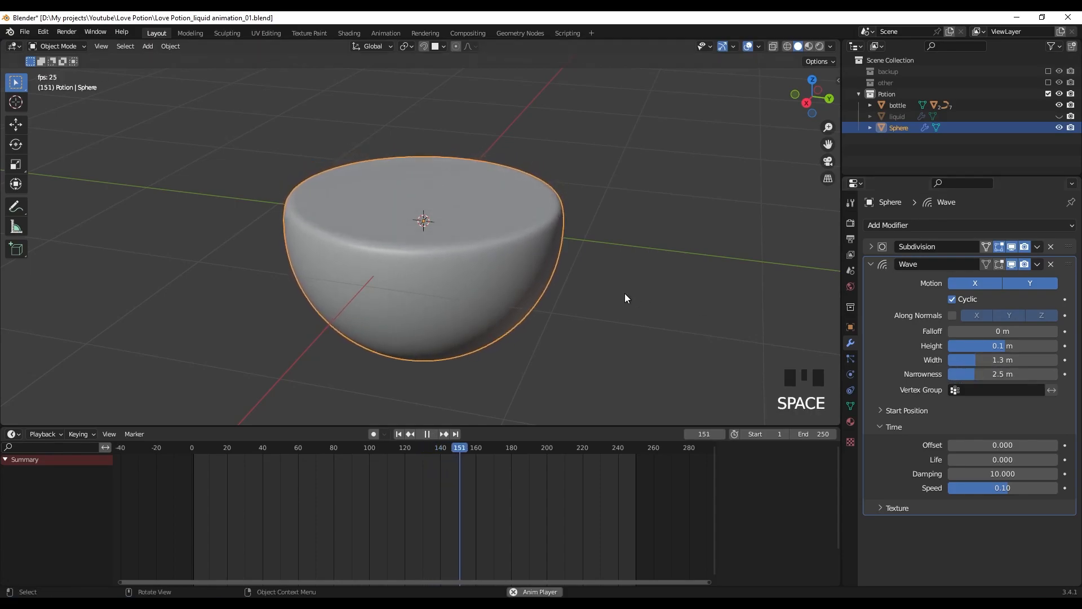
key(space)
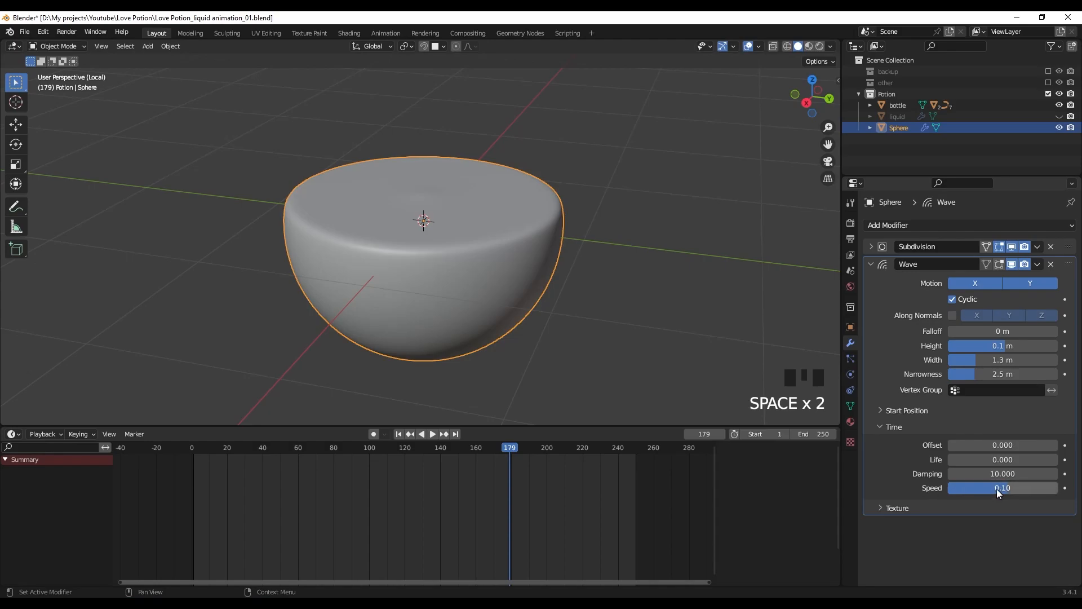
Replay the animation and examine up close how the wave spreads from the liquid's centre
key(space)
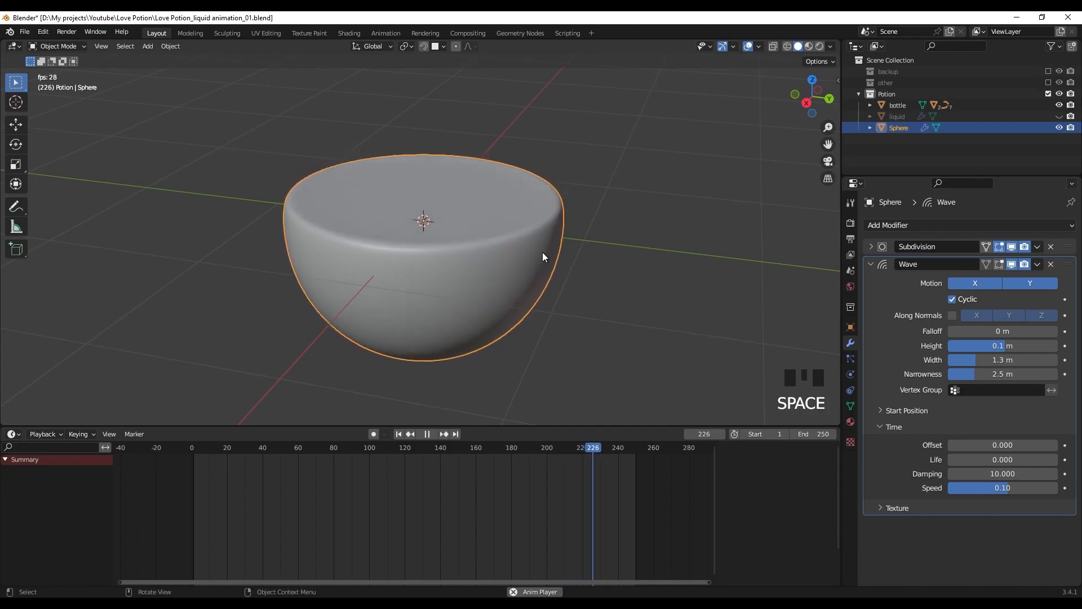
key(space)
ctrl+middle_drag(464, 231, 446, 207)
key(space)
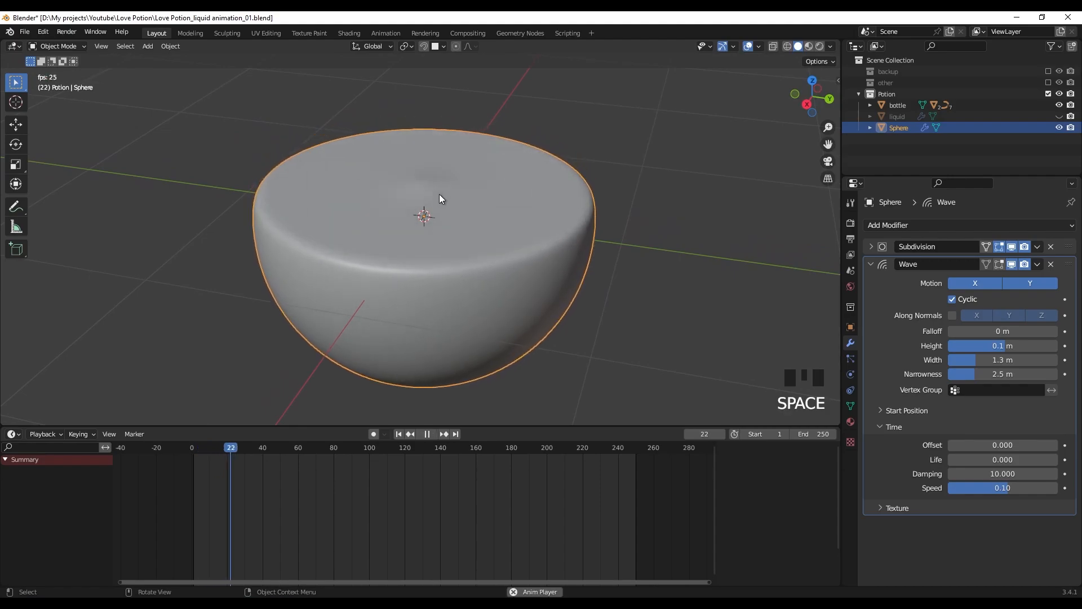
key(space)
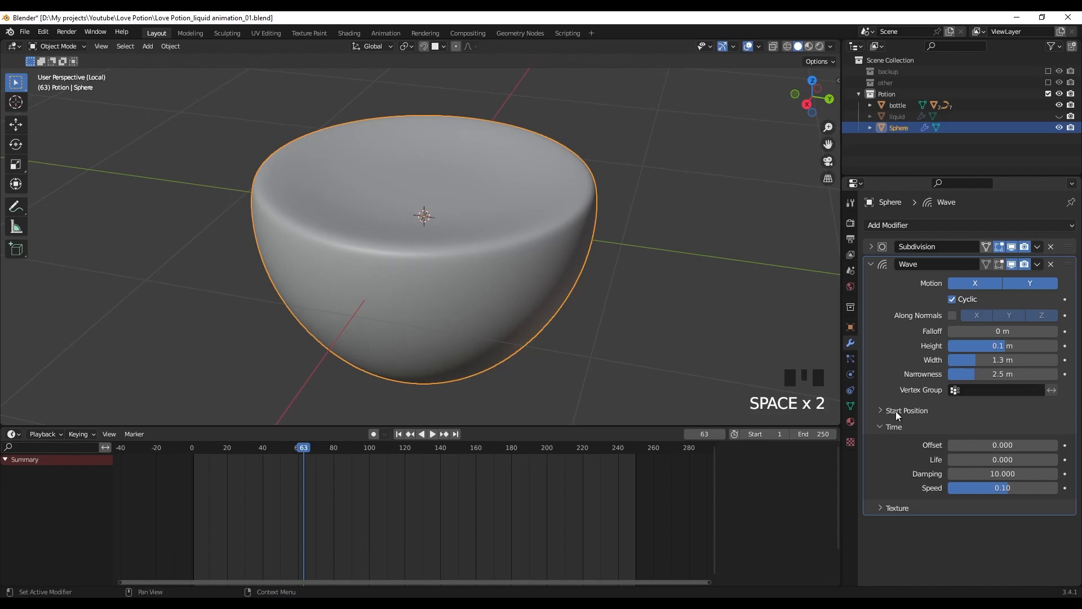
Set the Wave modifier's start position X to 2 m and play the animation to check the wave's direction
click(881, 410)
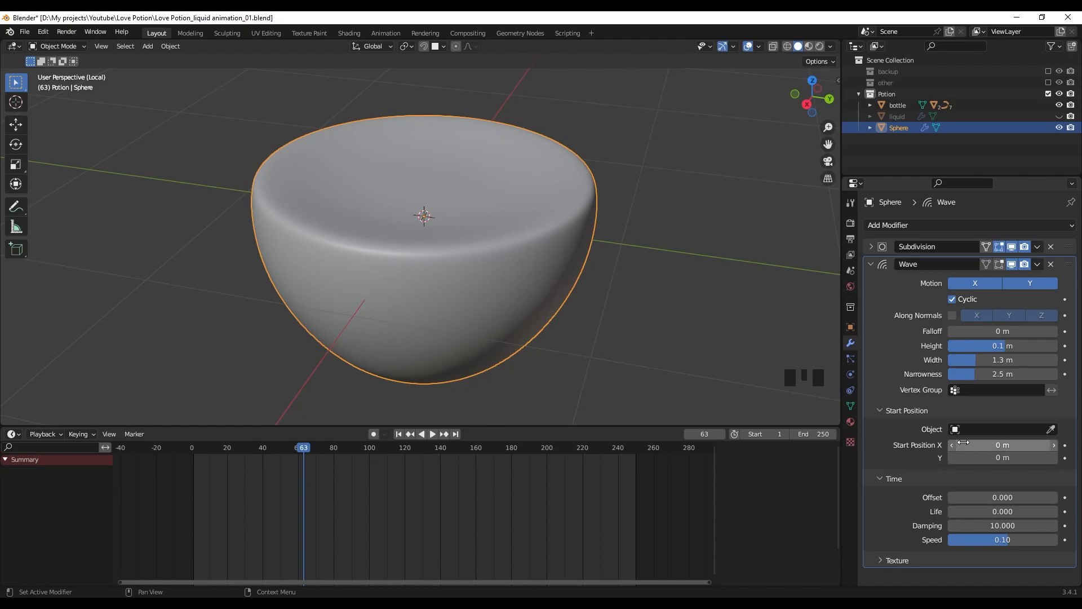
click(1053, 445)
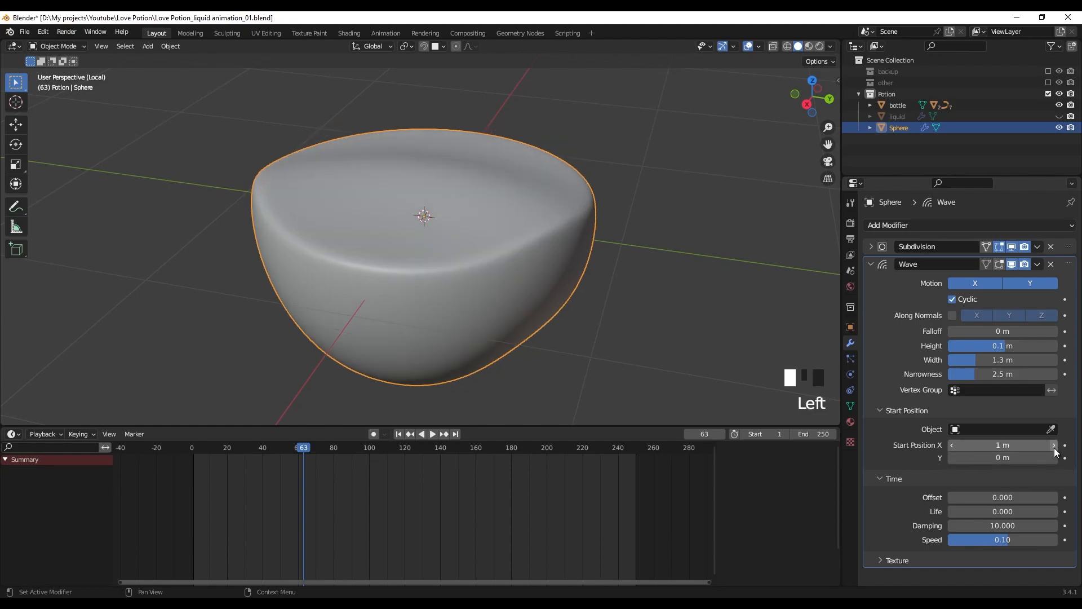
click(1055, 447)
key(space)
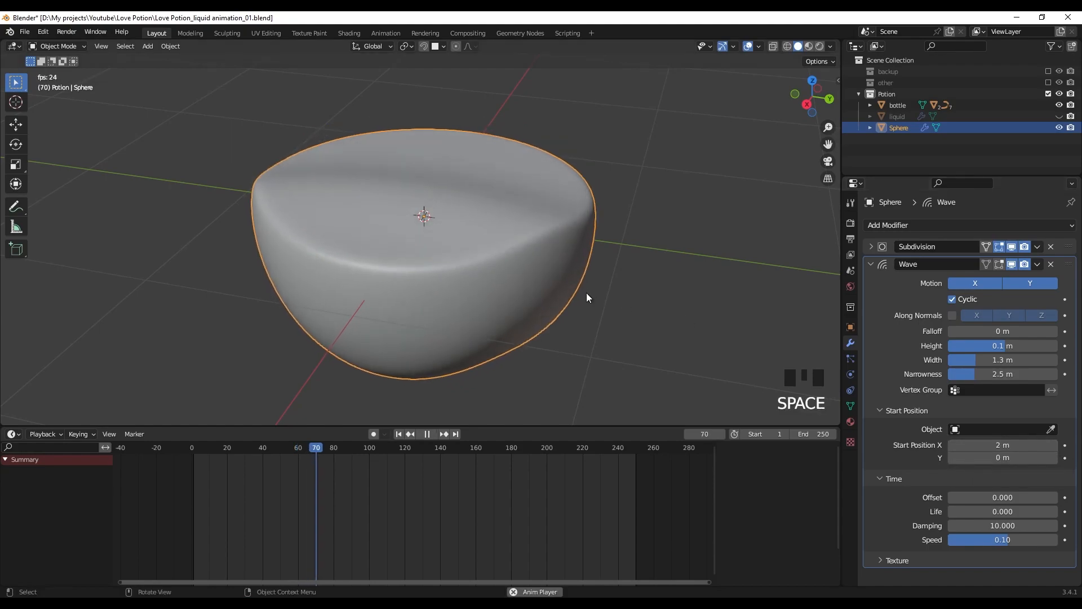
middle_drag(430, 276, 514, 232)
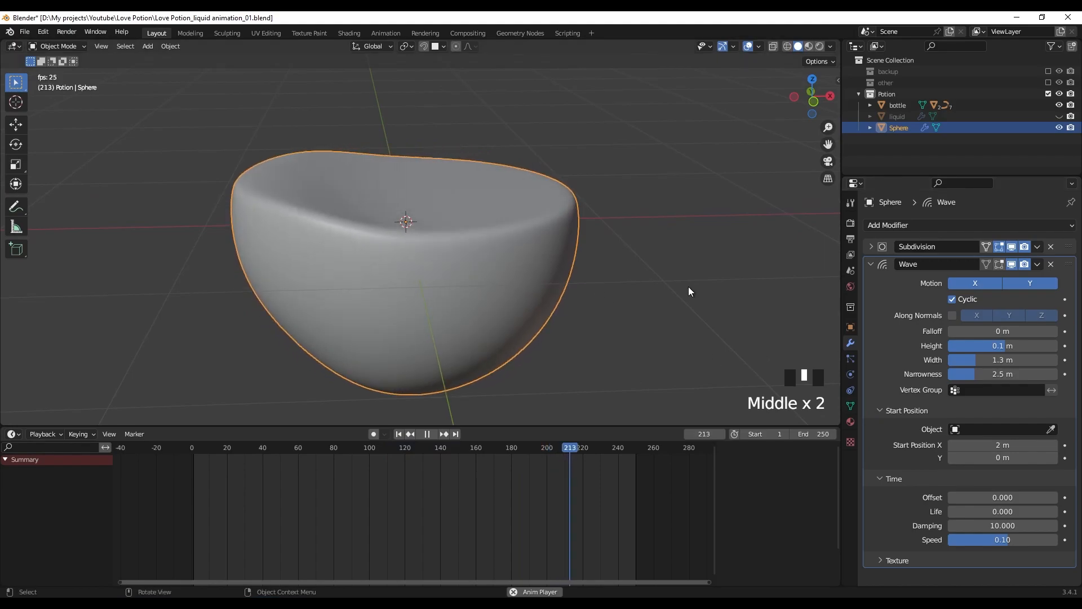
Try a Wave start position Y of 2 m during playback, and return it to 0 m
click(1053, 458)
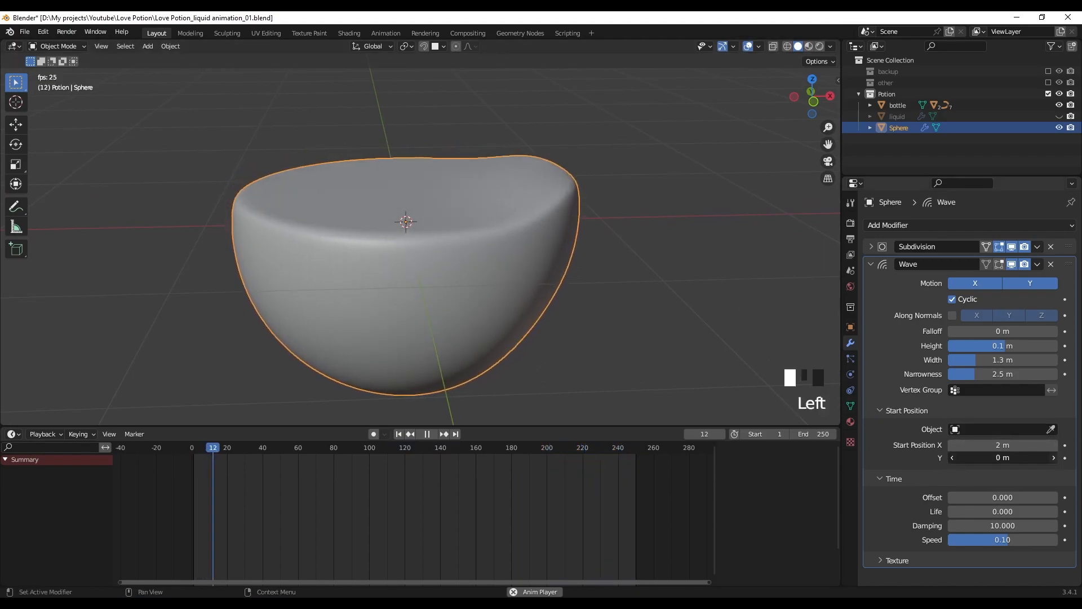
click(1054, 459)
middle_drag(586, 326, 692, 306)
key(space)
key(space)
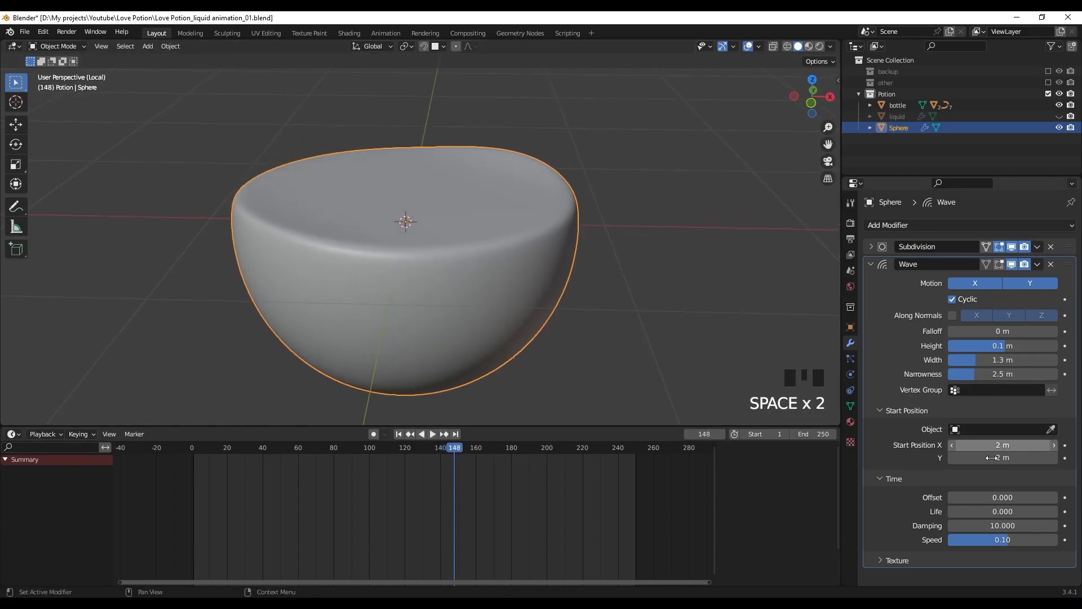
click(995, 457)
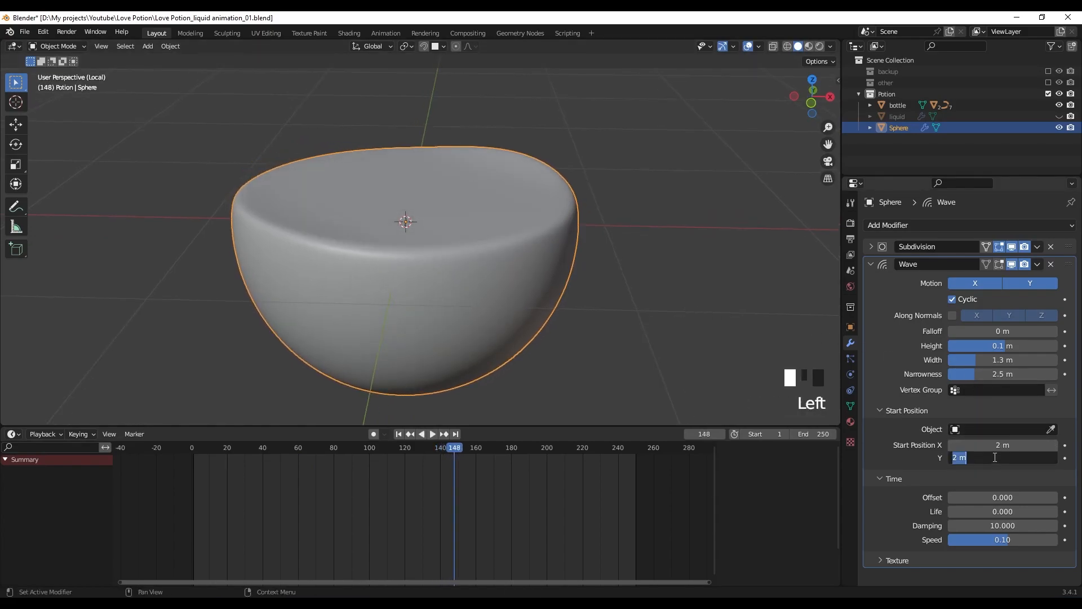
key(Return)
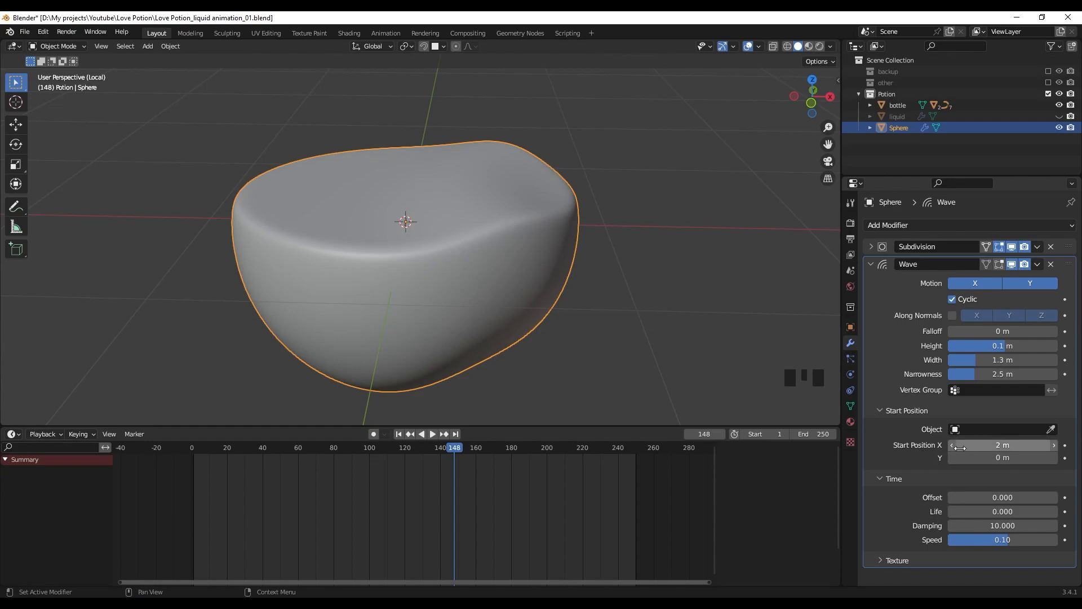
Deselect the liquid and examine the wave travelling across it from different angles during playback
key(space)
mouse_move(569, 326)
middle_down()
mouse_move(567, 299)
mouse_move(569, 312)
middle_up()
click(646, 333)
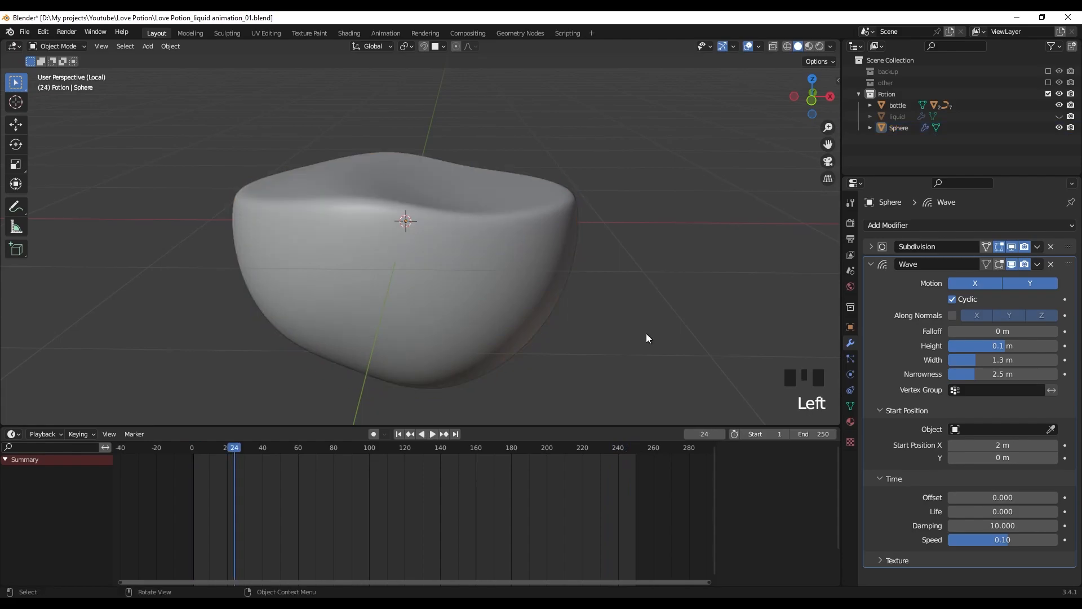
middle_drag(646, 333, 650, 333)
key(space)
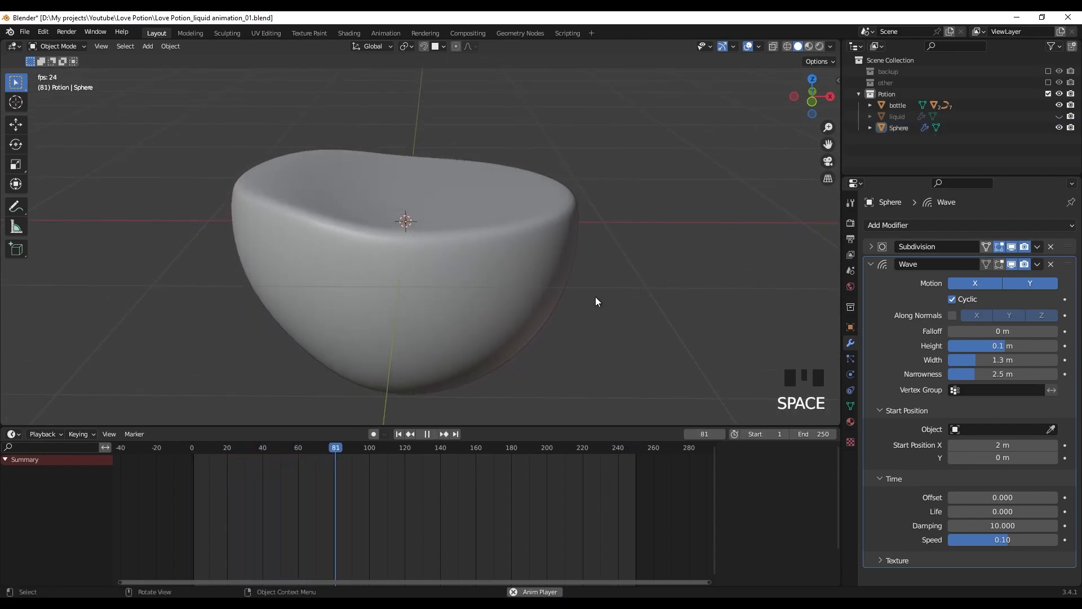
middle_drag(606, 279, 821, 313)
key(space)
Collapse the Wave modifier's settings and duplicate the modifier
click(871, 265)
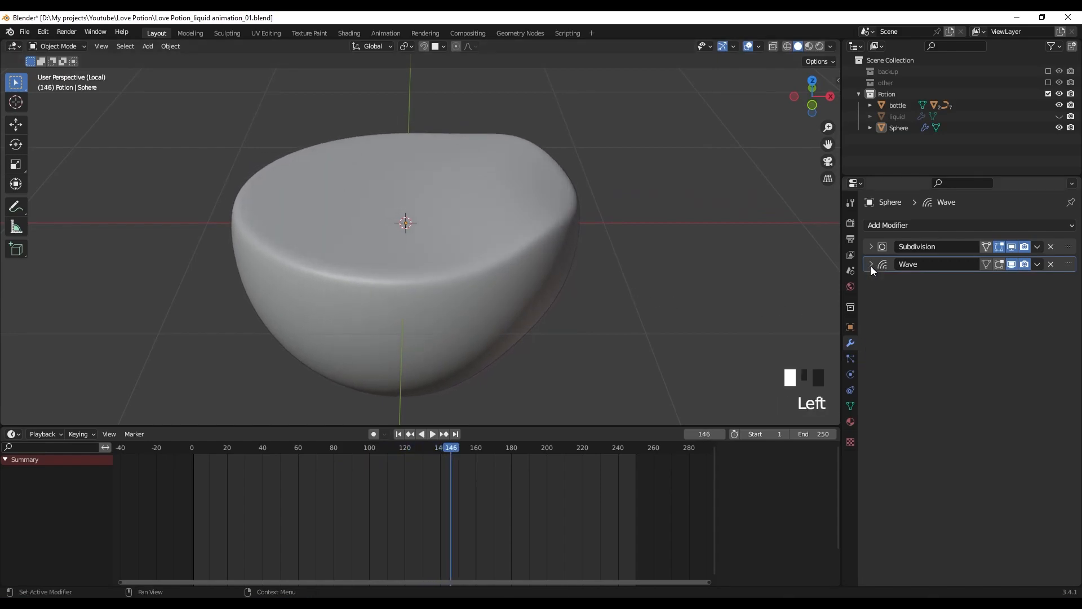
click(1037, 265)
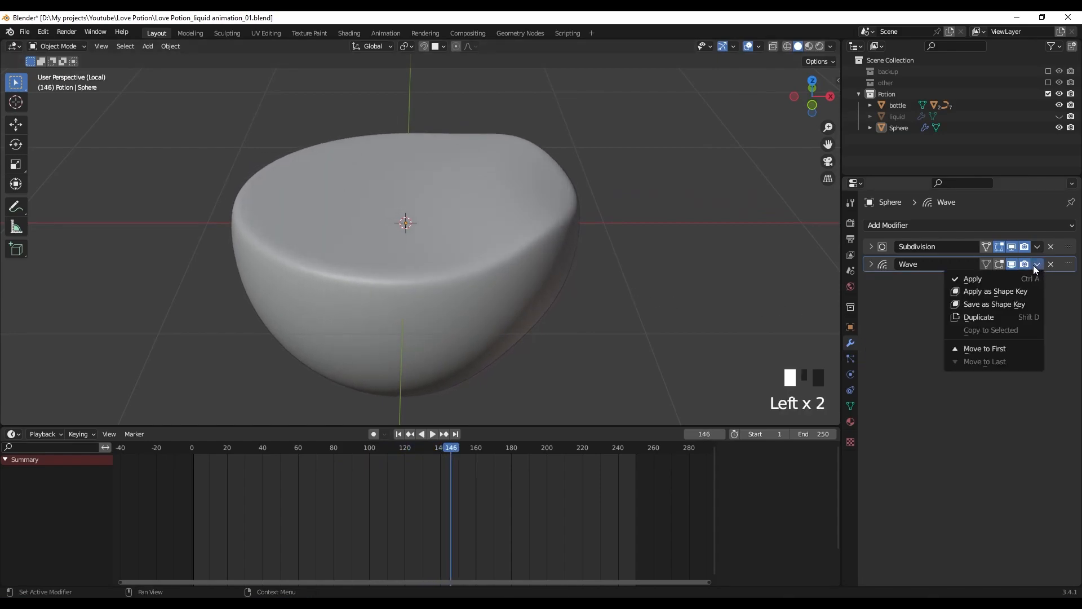
click(988, 317)
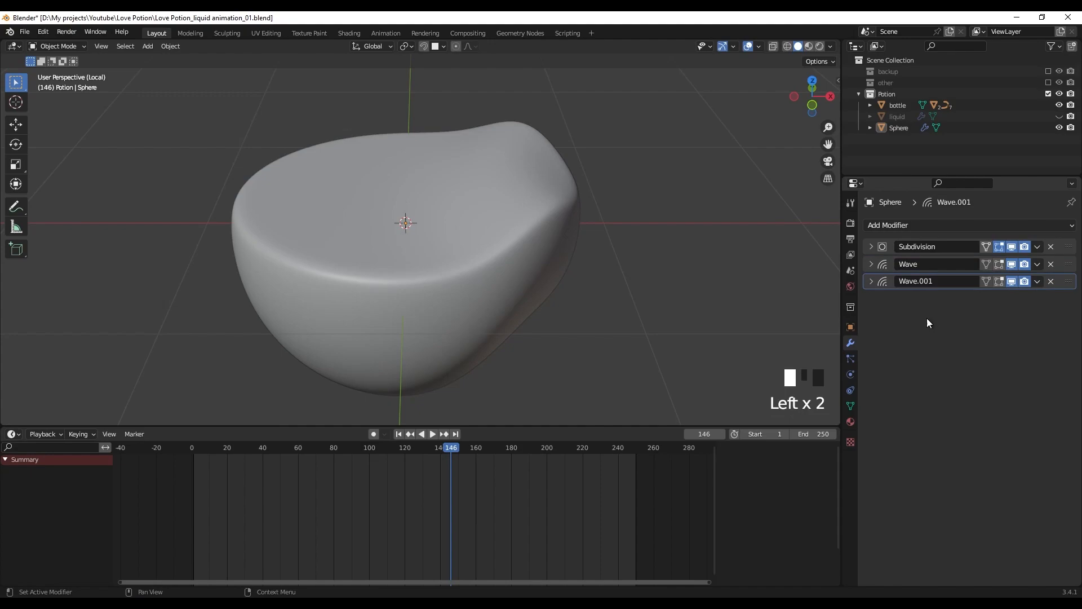
Set the duplicated Wave.001 modifier's height to 0.12 m and its start position to X 1 m, Y 2 m
click(872, 284)
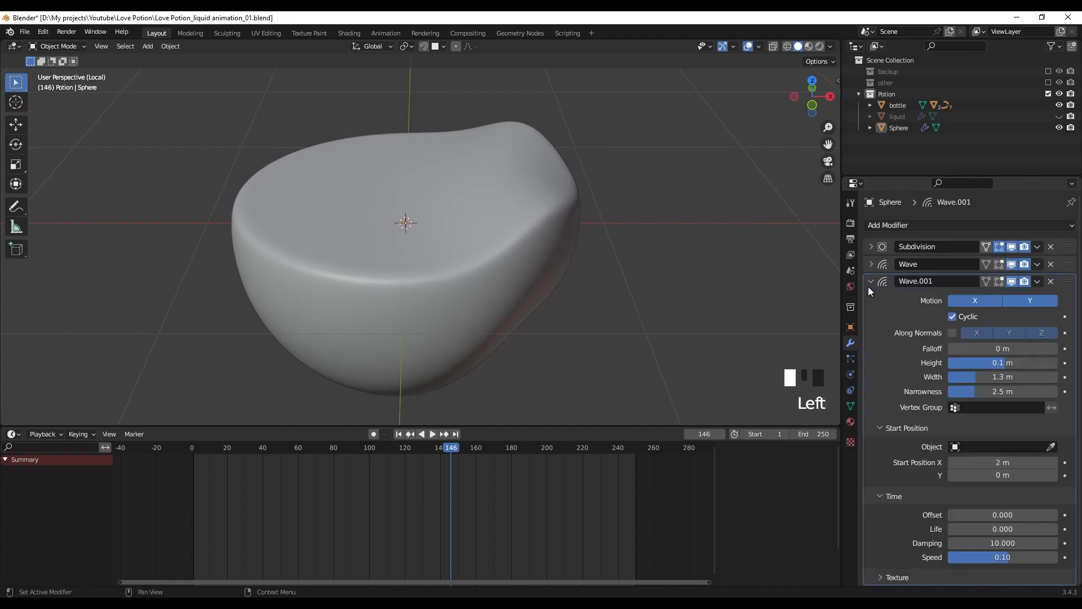
shift+click(1014, 363)
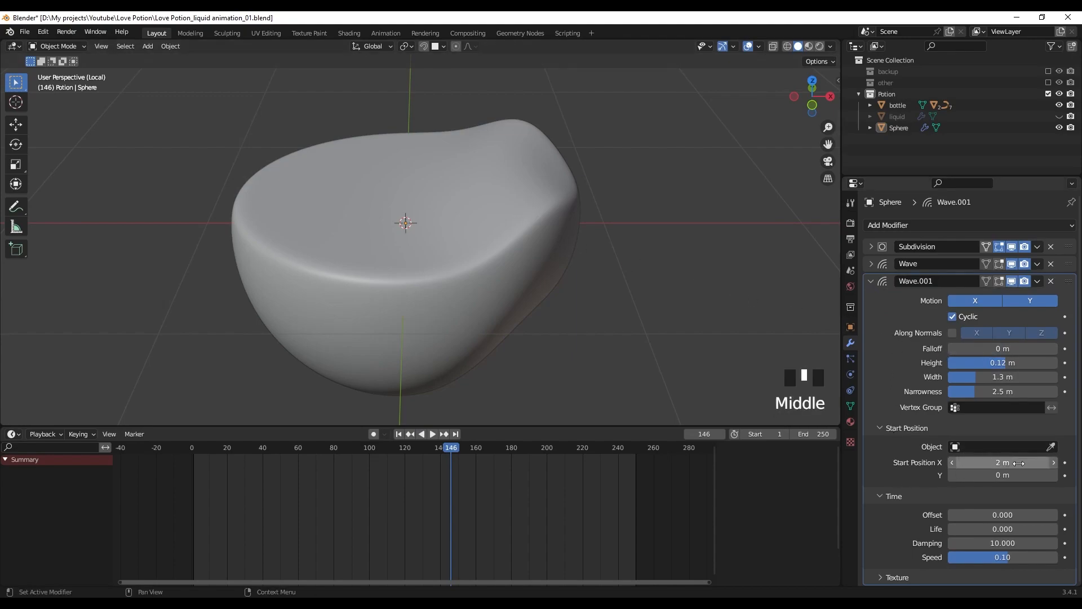
text(1)
key(Return)
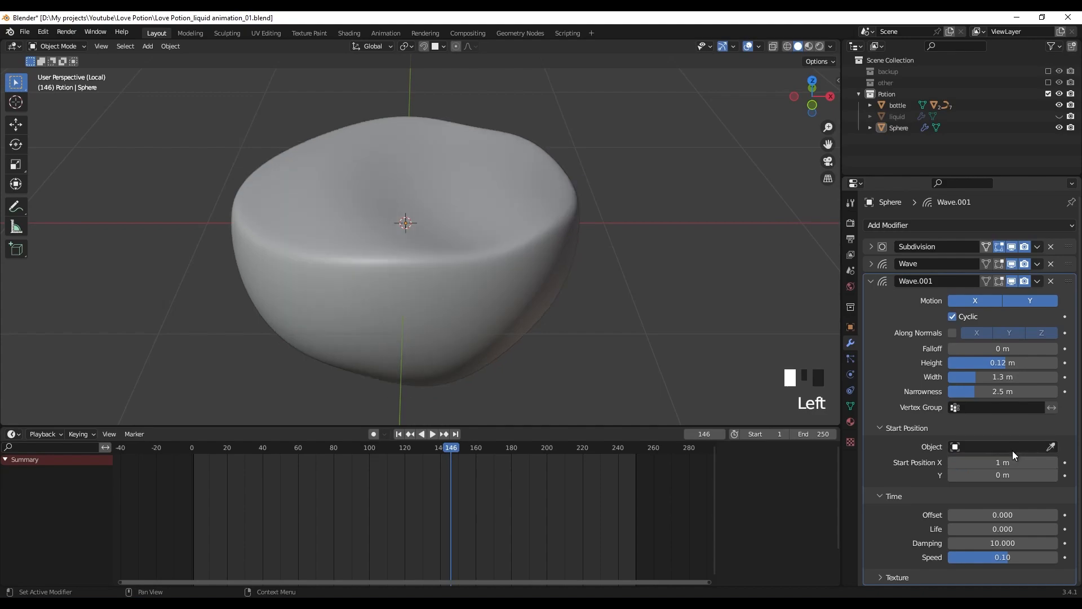
click(1005, 475)
key(Return)
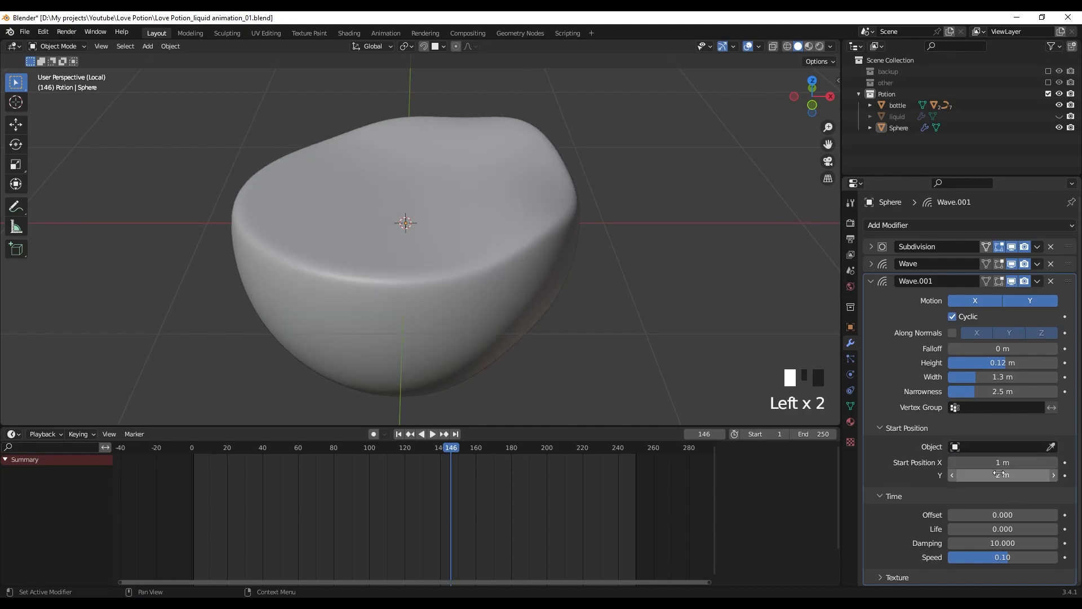
Play the animation and check the two combined waves on the liquid's surface from different angles
middle_drag(631, 329, 432, 200)
key(space)
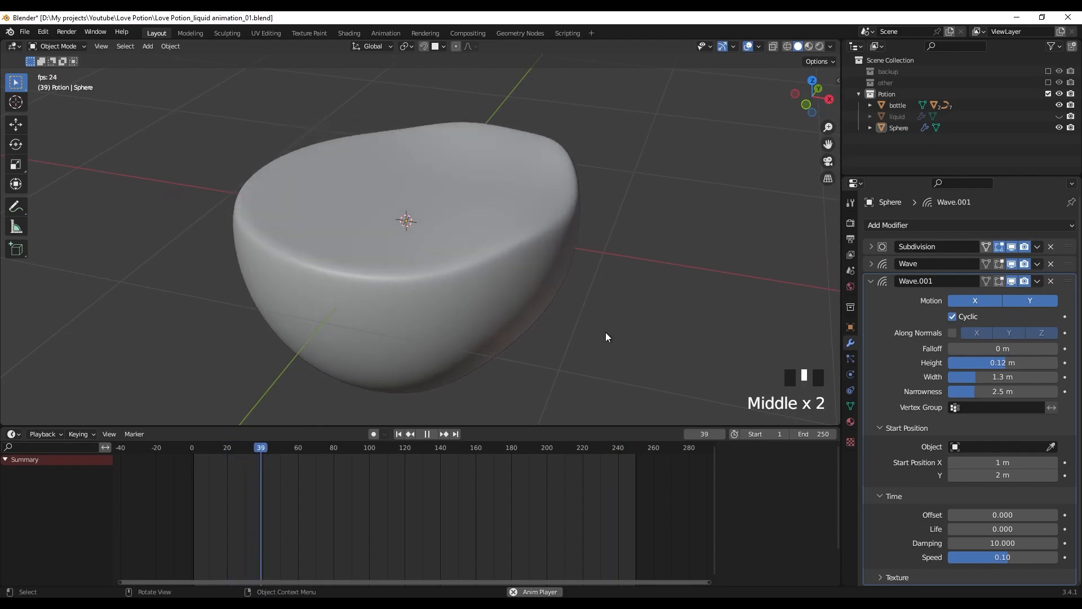
middle_drag(590, 340, 574, 319)
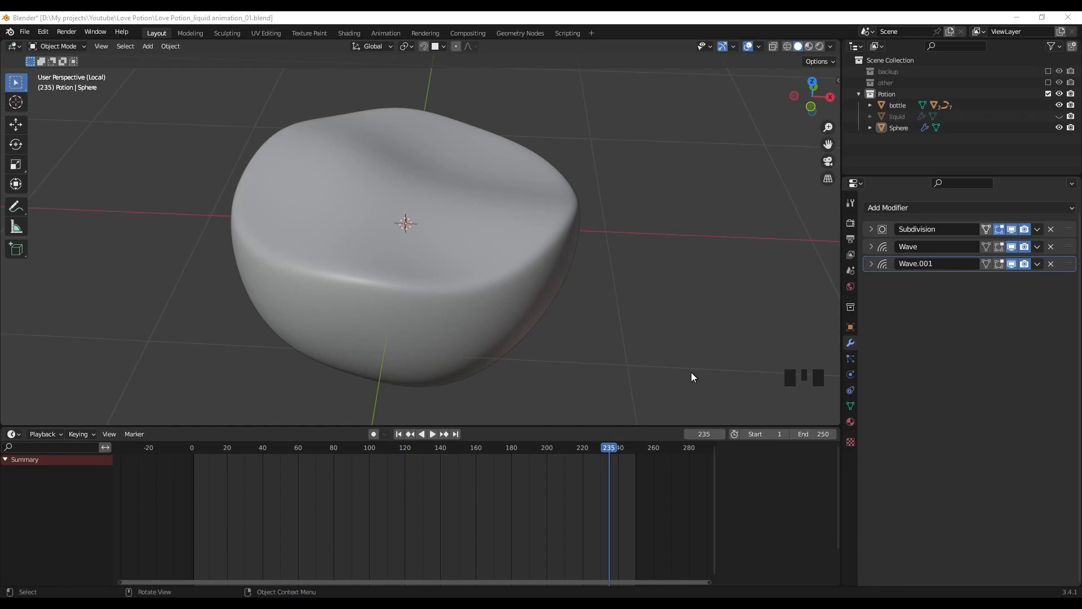
Duplicate the Wave.001 modifier and set the copy's height to 0.065 m
click(1037, 264)
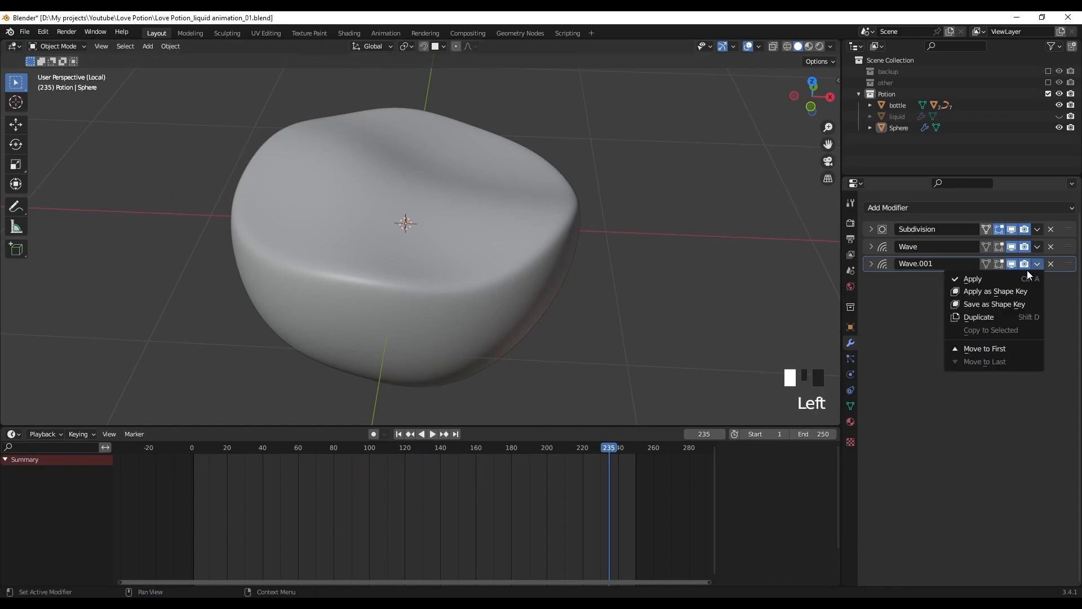
click(993, 315)
click(868, 280)
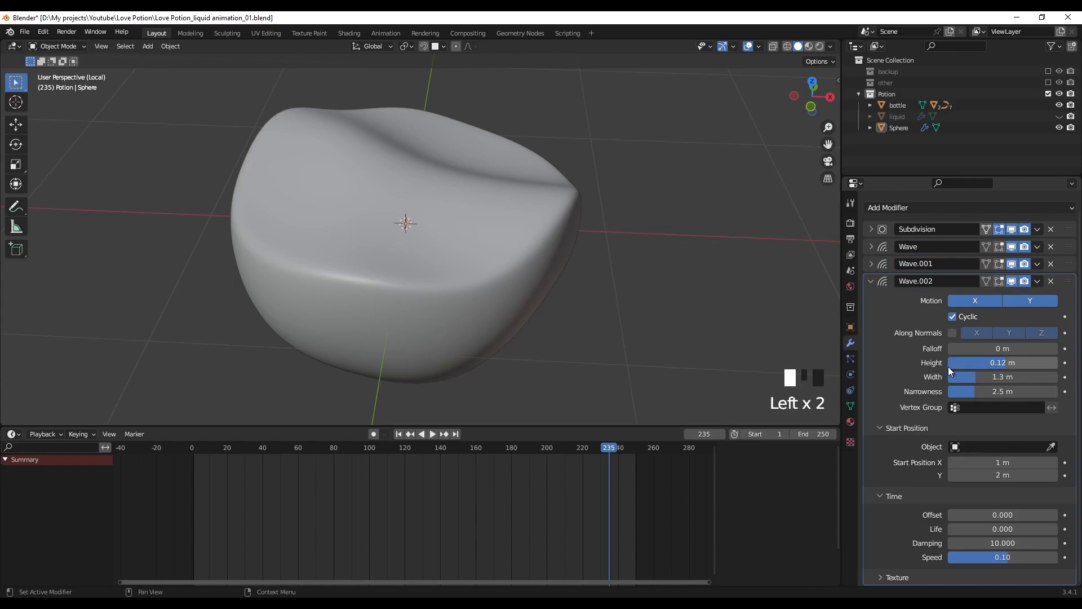
shift+drag(1027, 365, 1017, 365)
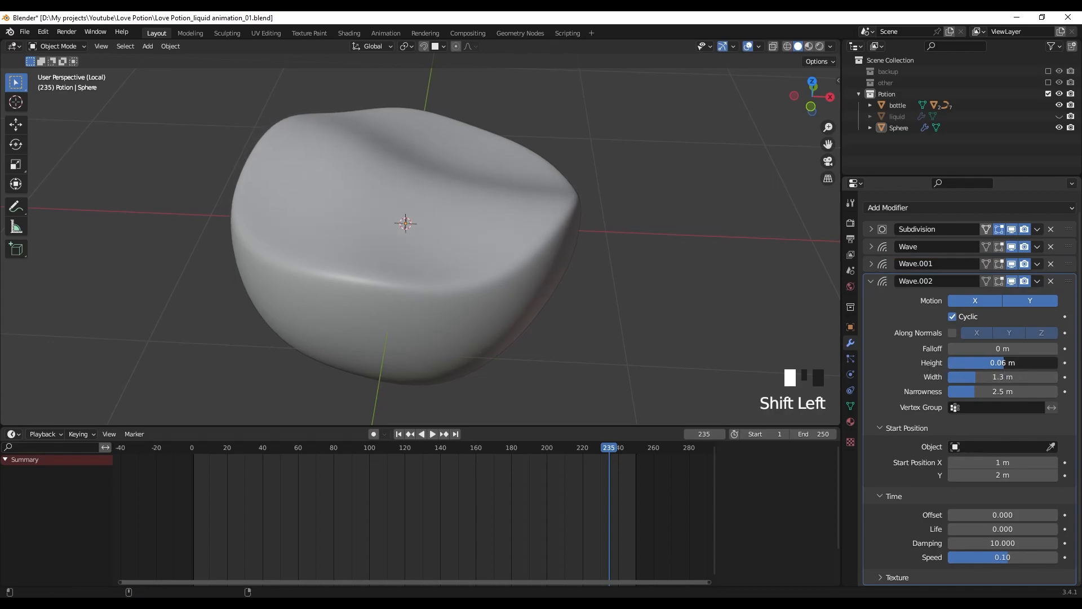
Set the Wave.002 modifier's width to 1.4 m and its narrowness to 1.5 m
click(995, 378)
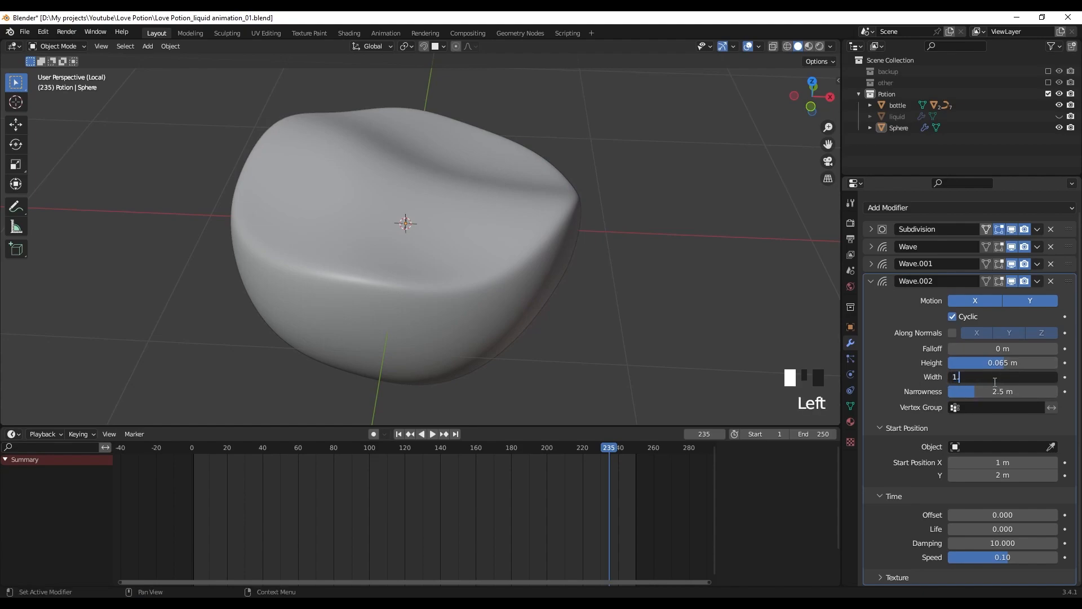
key(Return)
click(988, 394)
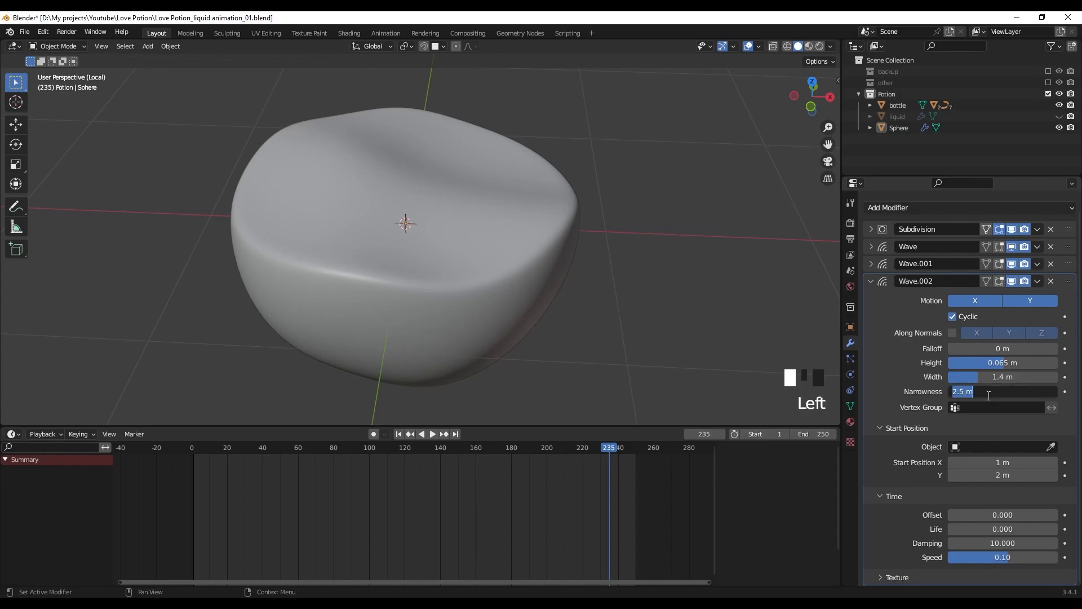
text(1.5)
key(Return)
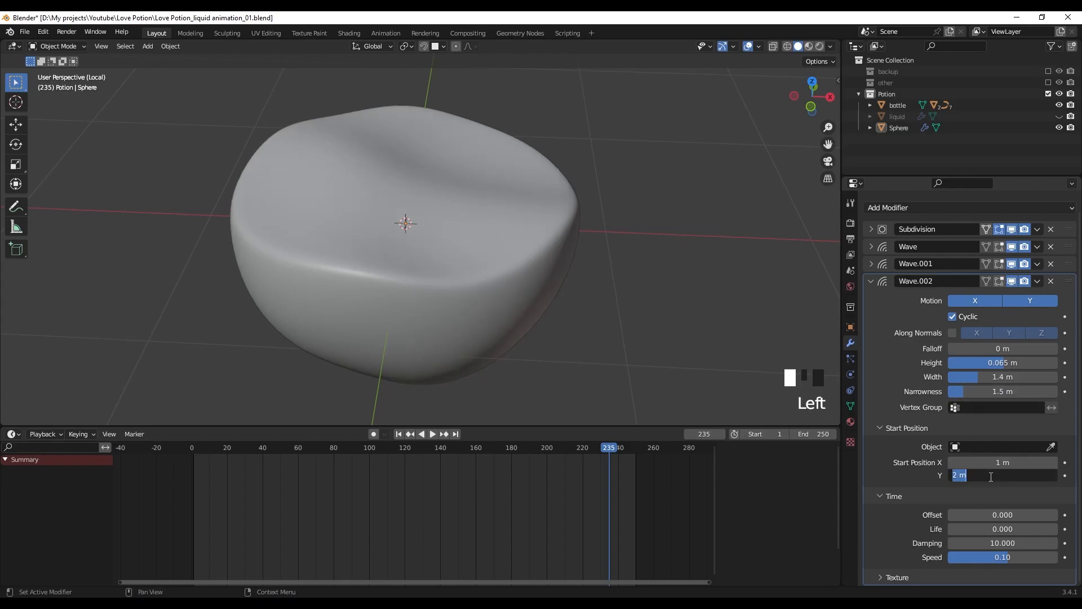
Set the Wave.002 modifier's start position Y to 1 m and its speed to 0.11
text(1)
key(Return)
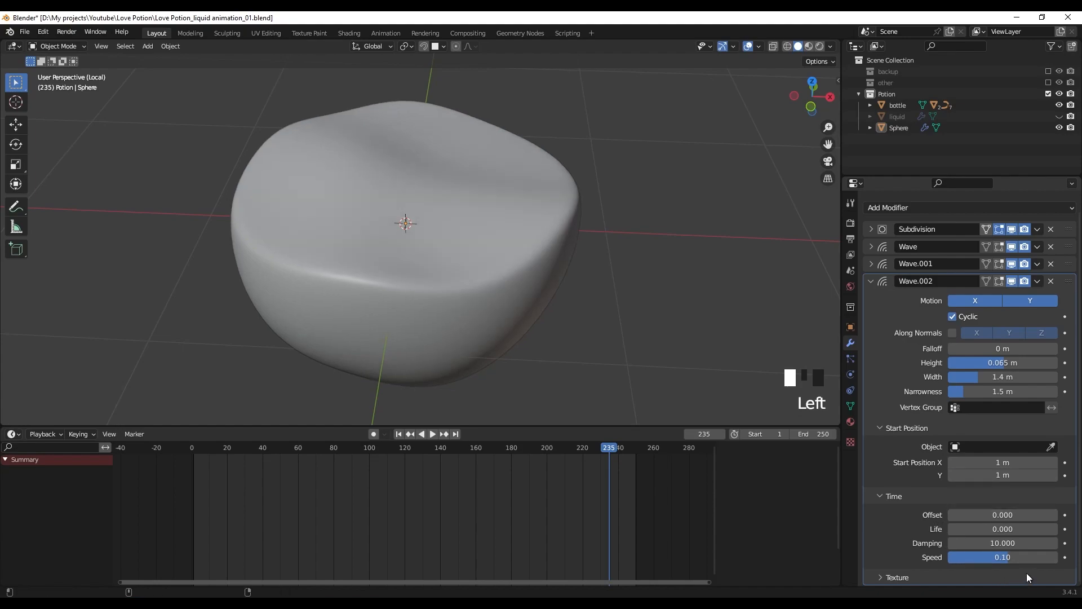
shift+drag(1007, 557, 1009, 558)
Play the animation, collapse Wave.002's settings, and examine the three layered waves in perspective and from the front
key(space)
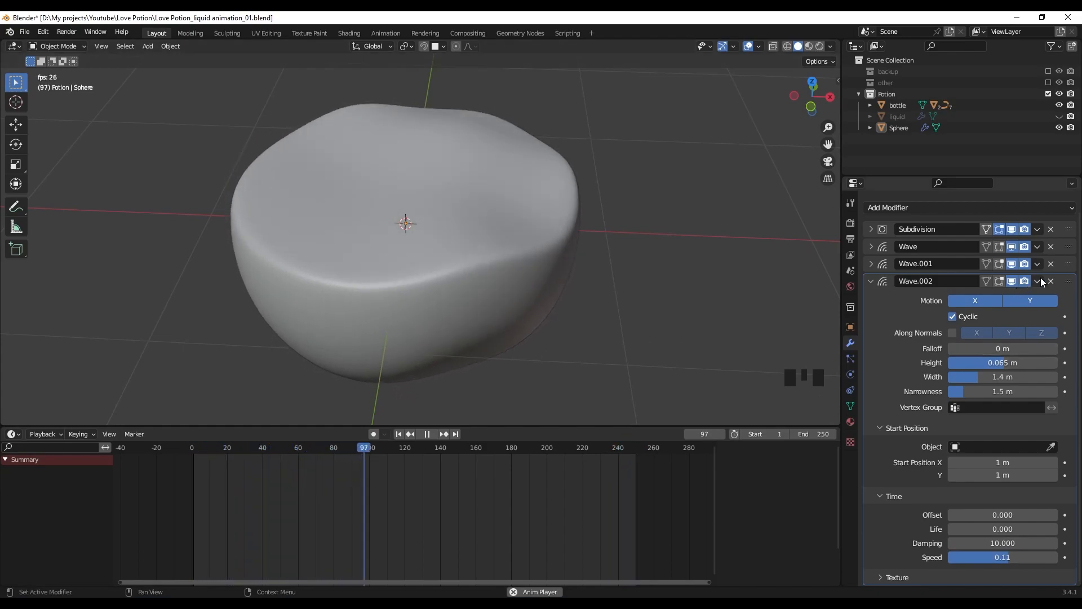
click(872, 281)
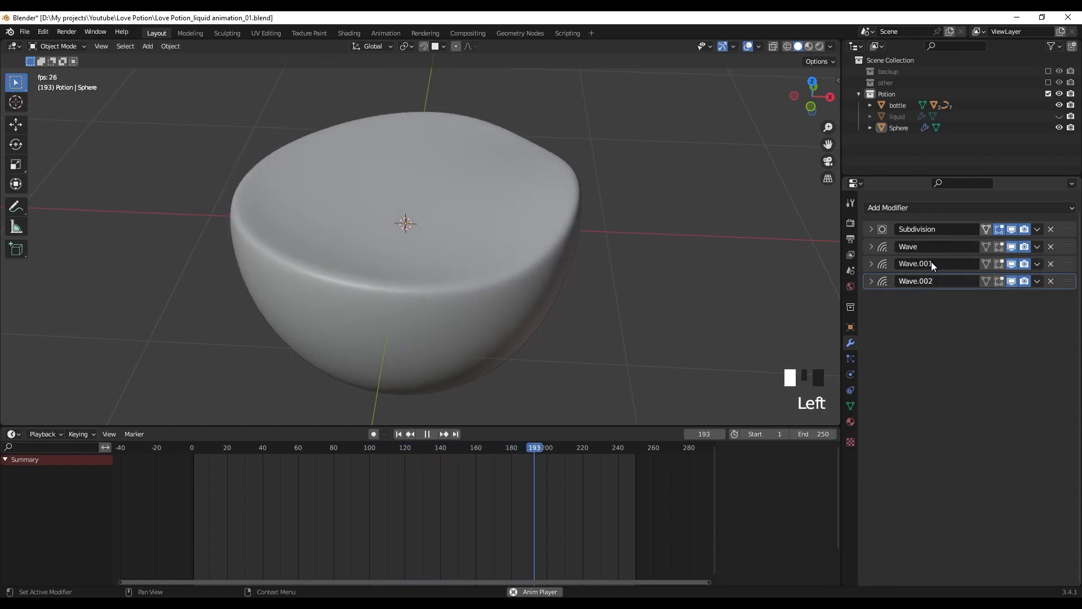
mouse_move(569, 285)
middle_down()
mouse_move(566, 302)
mouse_move(538, 290)
mouse_move(541, 277)
mouse_move(584, 277)
mouse_move(651, 307)
mouse_move(585, 288)
middle_up()
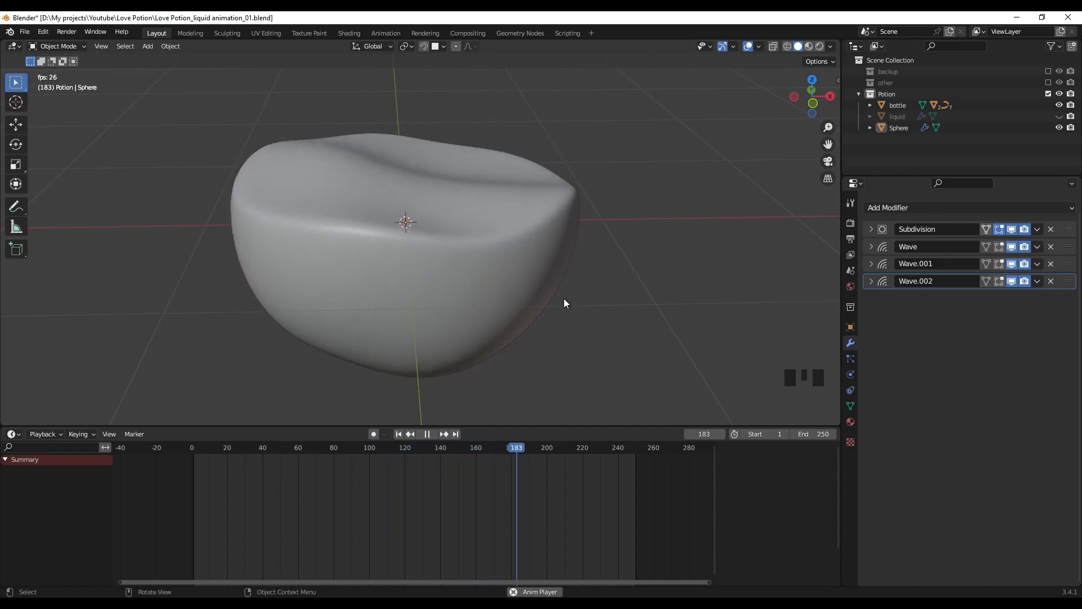
middle_drag(584, 284, 587, 287)
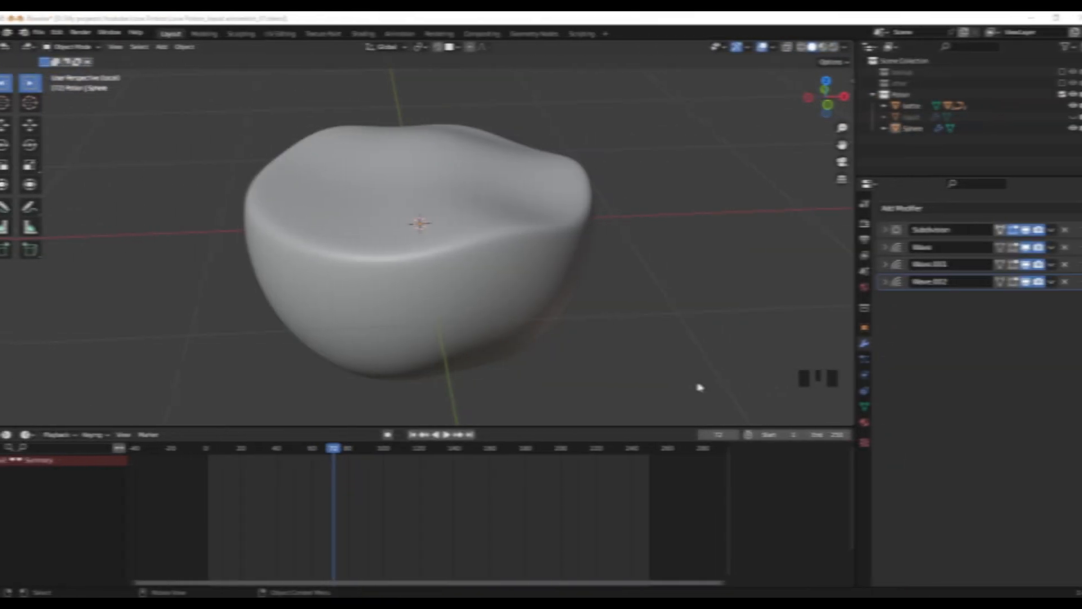
click(625, 346)
mouse_move(614, 326)
middle_down()
mouse_move(609, 313)
mouse_move(624, 312)
middle_up()
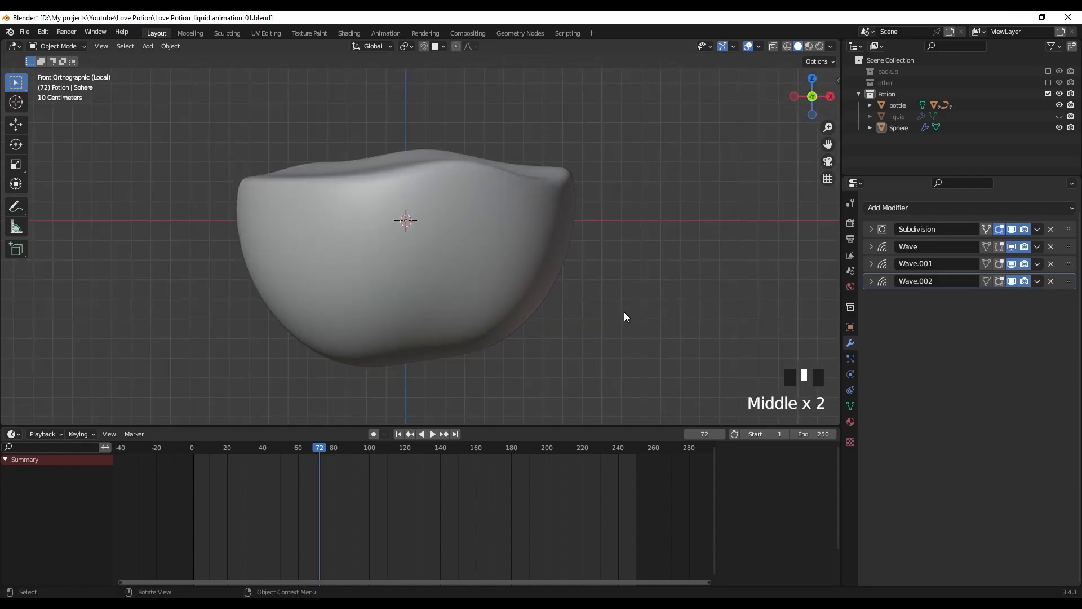
key(space)
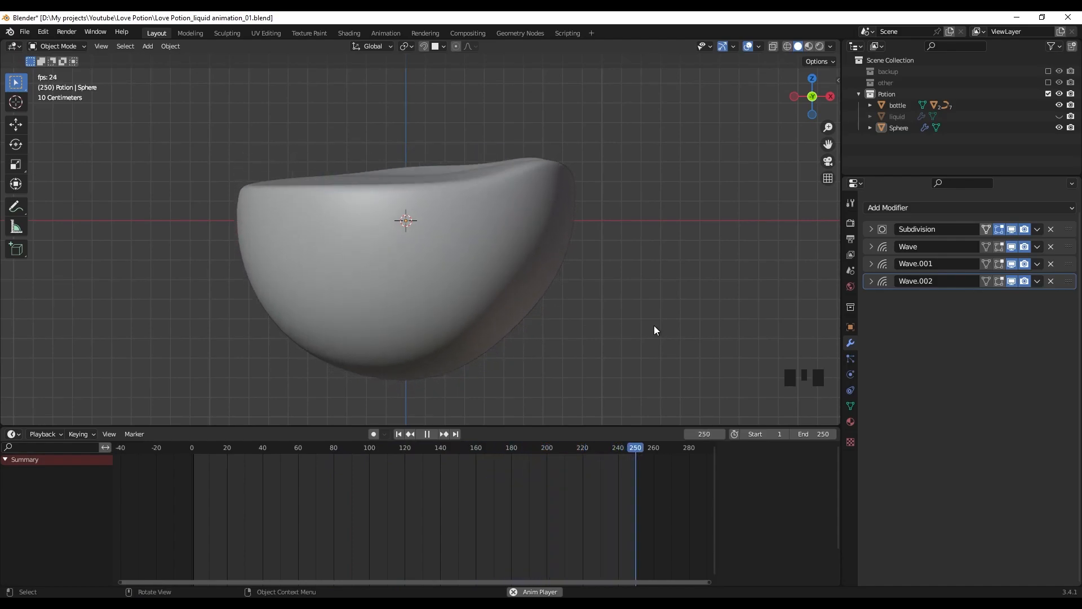
key(space)
In Edit Mode with wireframe shading, select the liquid's top vertices down through the row level with its origin
click(516, 287)
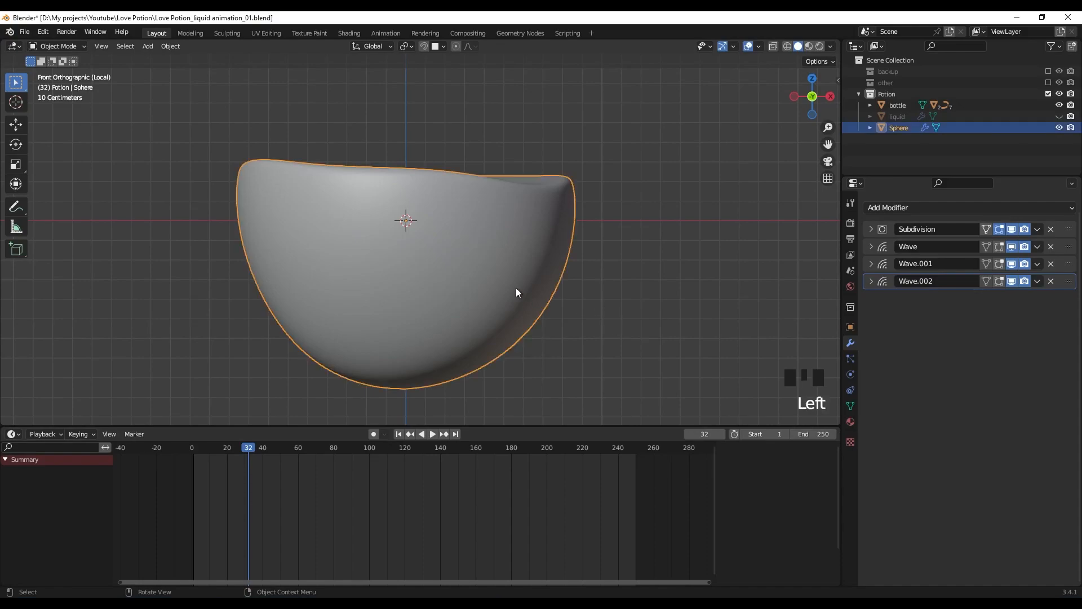
key(Tab)
mouse_move(539, 236)
middle_down()
mouse_move(546, 259)
mouse_move(536, 242)
mouse_move(606, 261)
middle_up()
key(z)
scroll(454, 248, up, 2)
shift+middle_drag(454, 248, 473, 252)
key(1)
drag(126, 160, 695, 212)
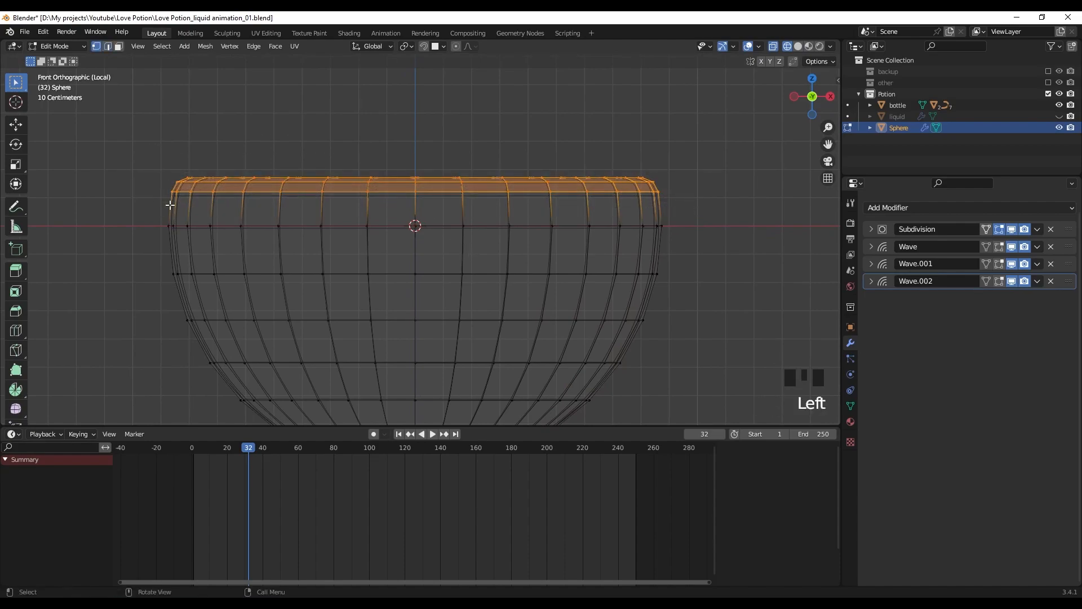
shift+drag(145, 208, 693, 244)
Return to solid shading and assign the selected upper vertices to a new vertex group named "top"
mouse_move(616, 253)
middle_down()
mouse_move(538, 303)
mouse_move(560, 266)
mouse_move(606, 271)
middle_up()
key(z)
click(618, 272)
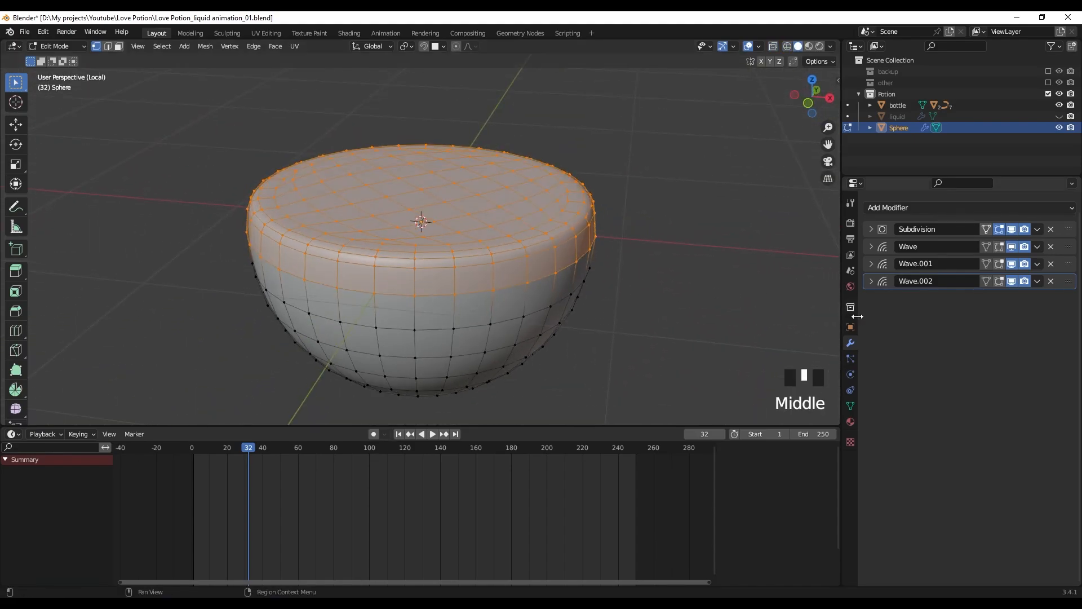
click(850, 406)
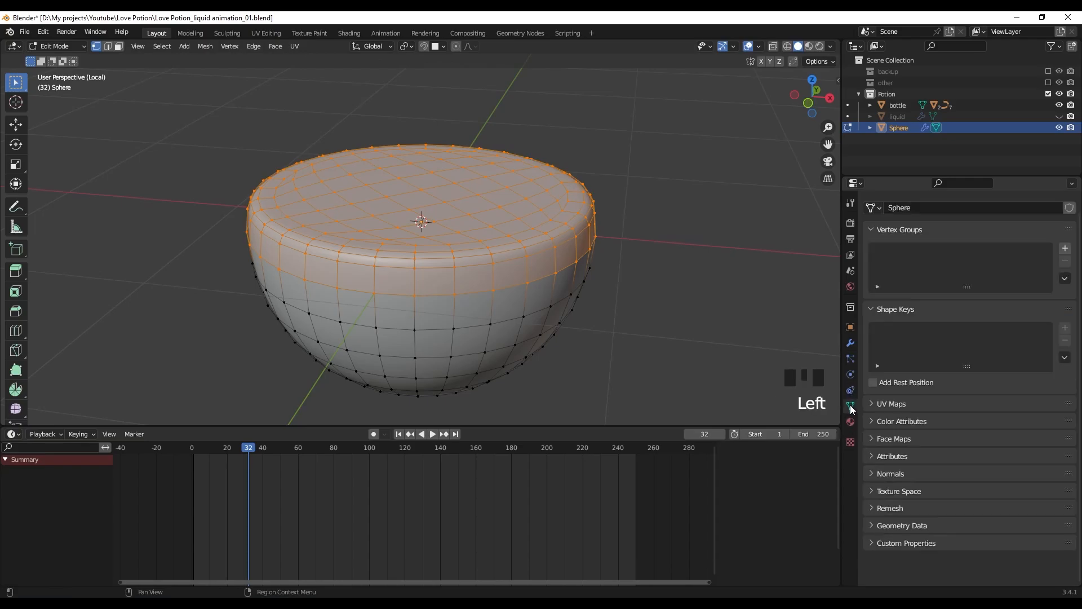
click(1065, 249)
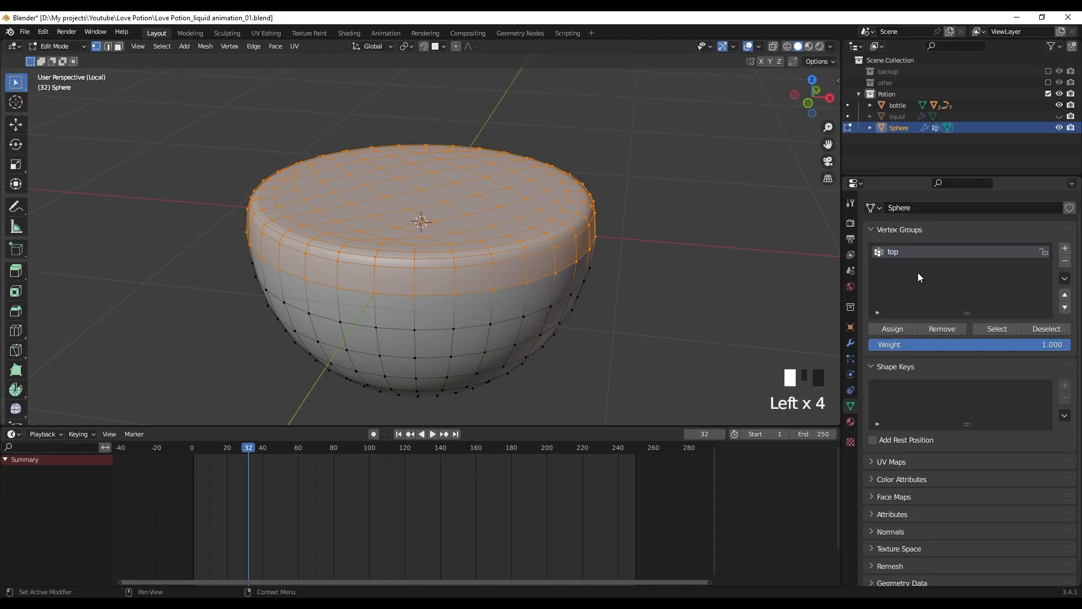
click(903, 331)
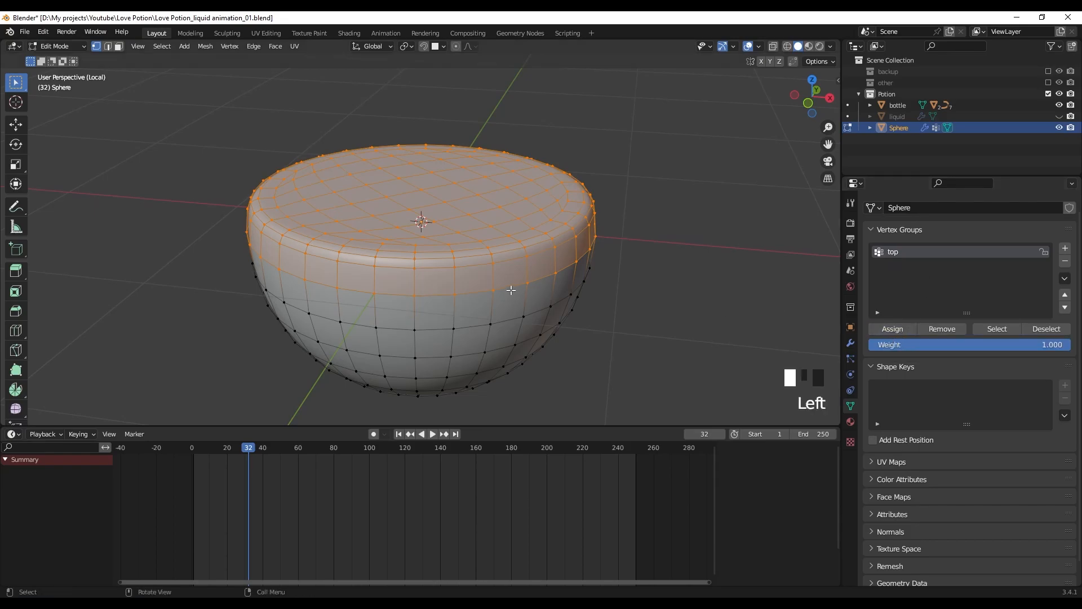
Limit the first Wave modifier to the "top" vertex group and collapse its settings
middle_drag(573, 272, 580, 272)
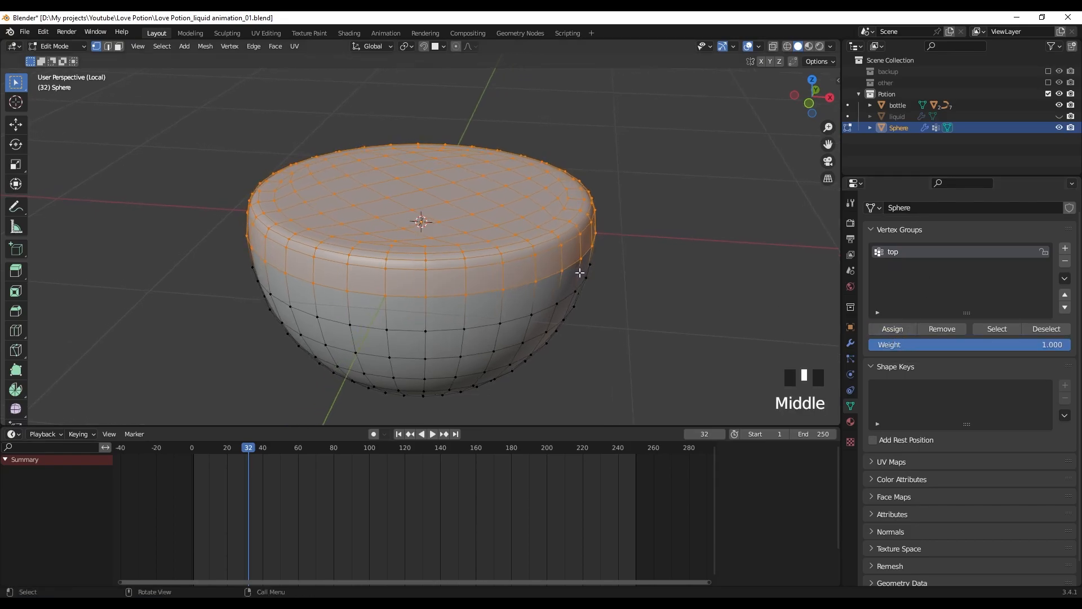
click(850, 343)
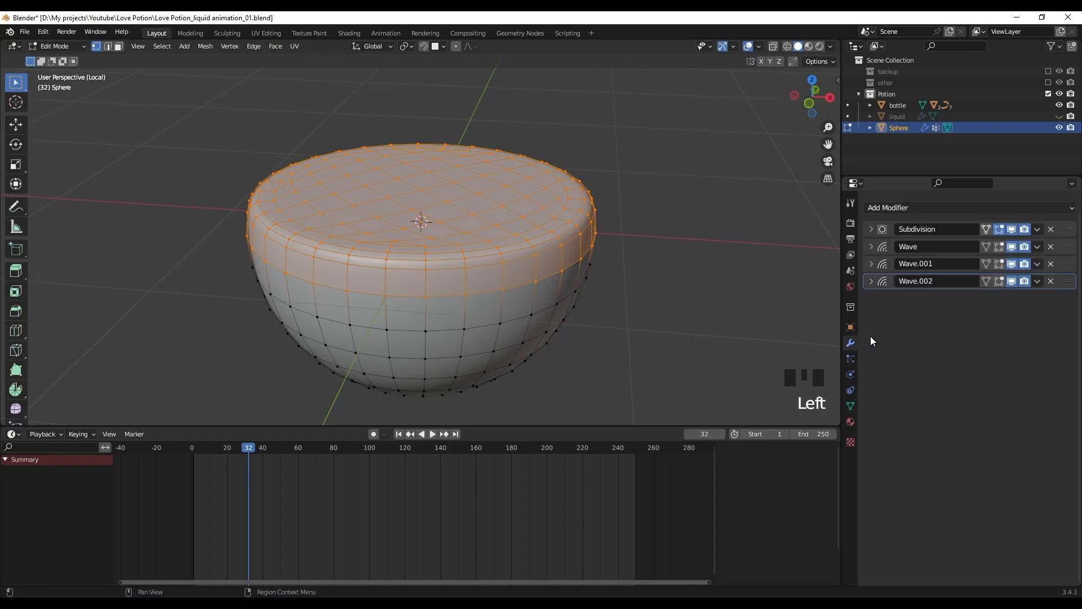
click(871, 246)
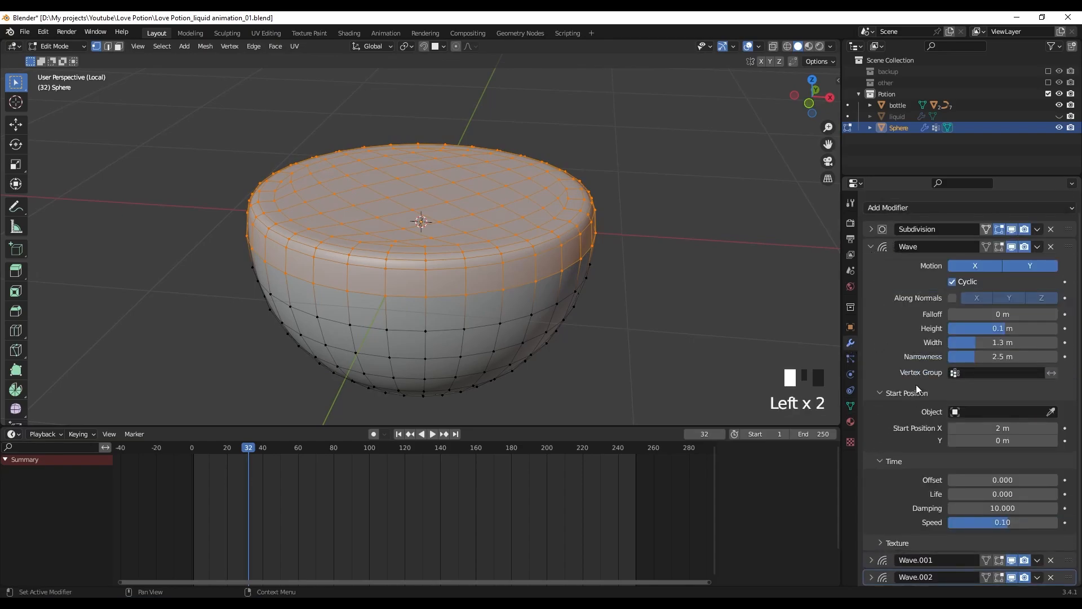
click(957, 372)
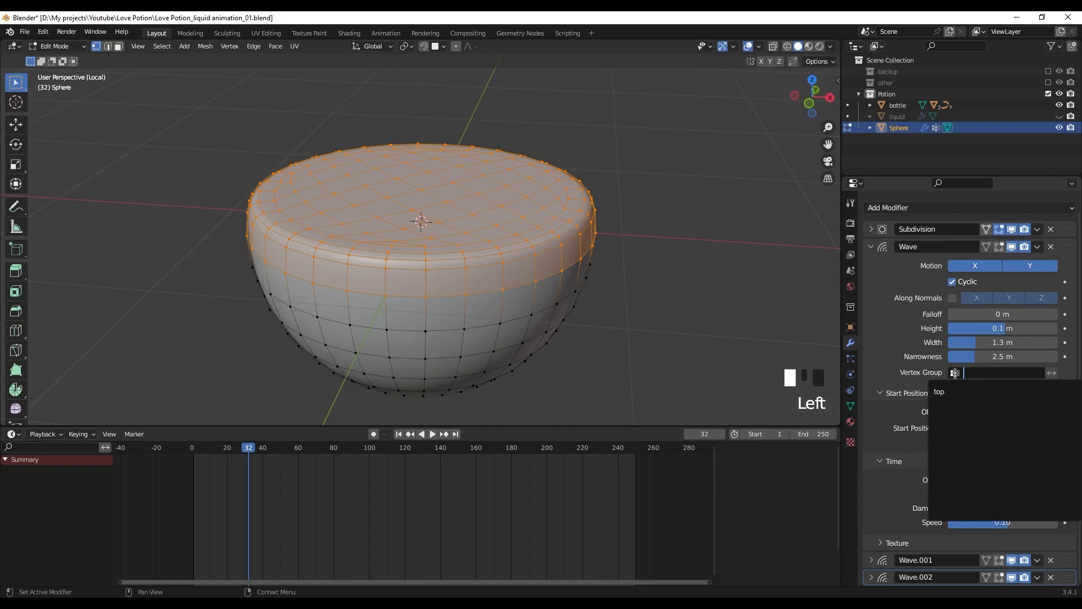
click(950, 391)
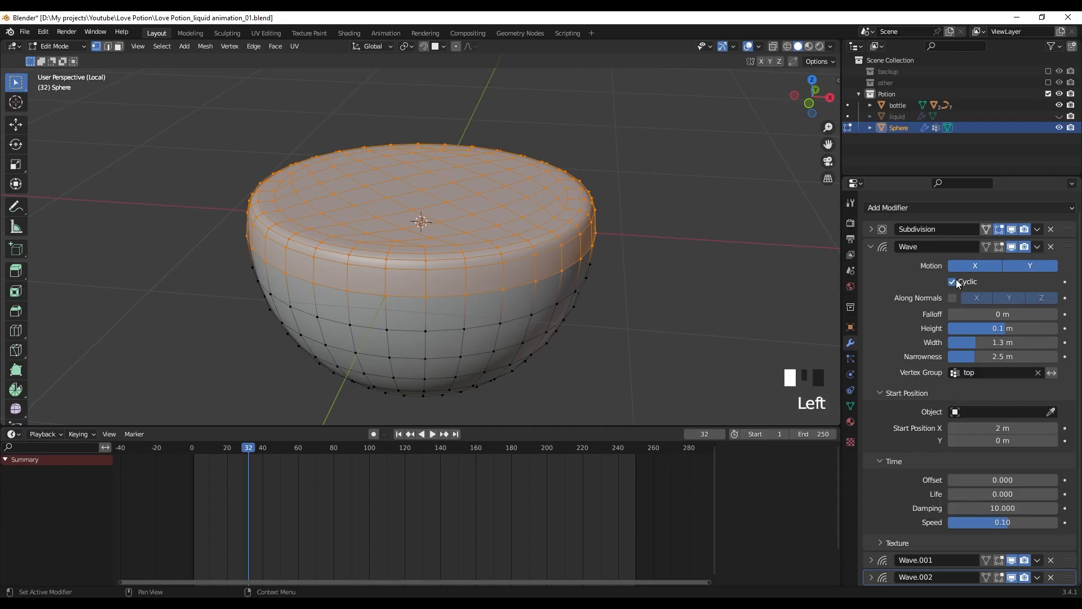
click(877, 251)
Hide Wave.001 and Wave.002 in the viewport, and play the animation in Object Mode to check the first wave alone
click(1011, 282)
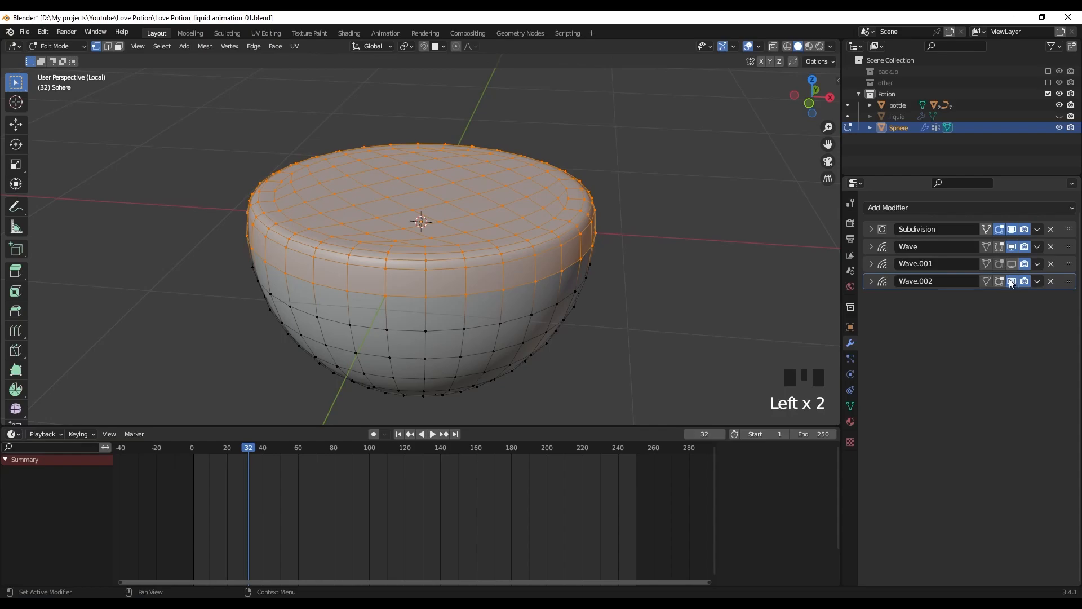
mouse_move(620, 305)
middle_down()
mouse_move(623, 289)
mouse_move(622, 297)
middle_up()
key(Tab)
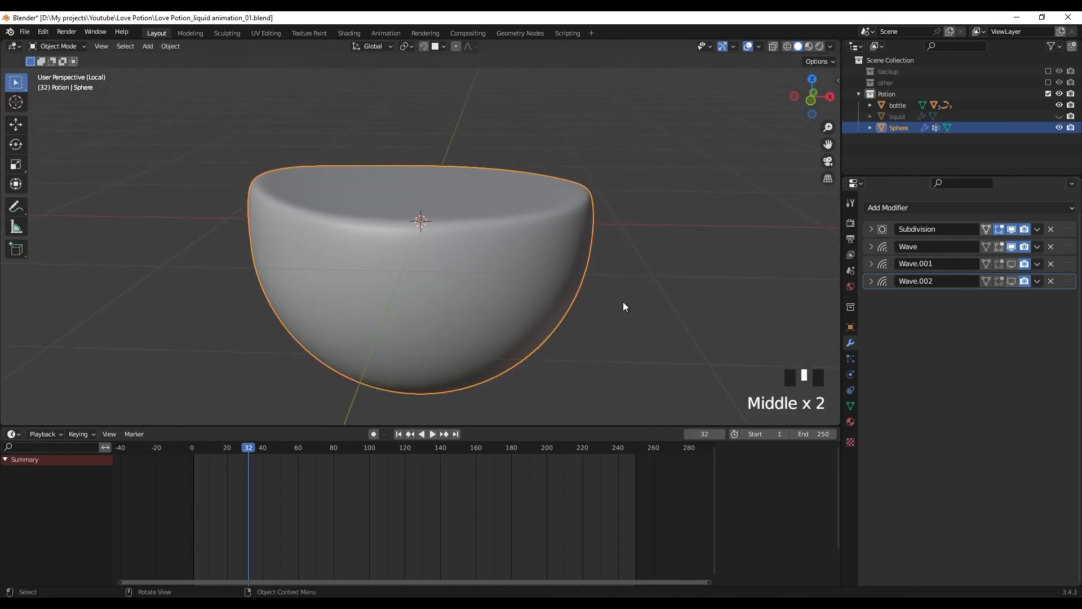
key(space)
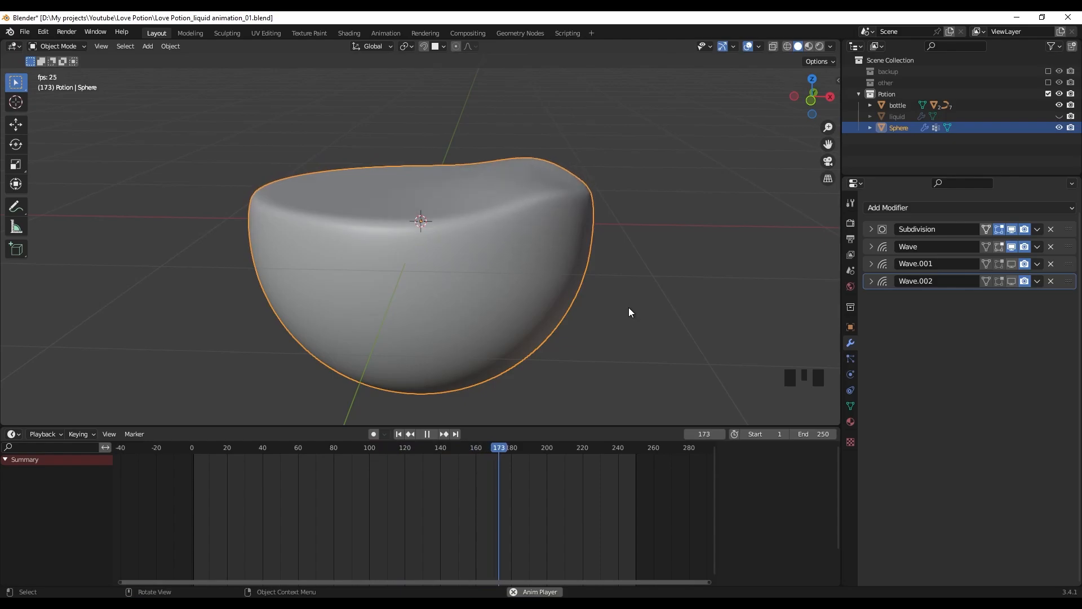
key(space)
Limit the Wave.001 modifier to the "top" vertex group and collapse its settings
click(871, 264)
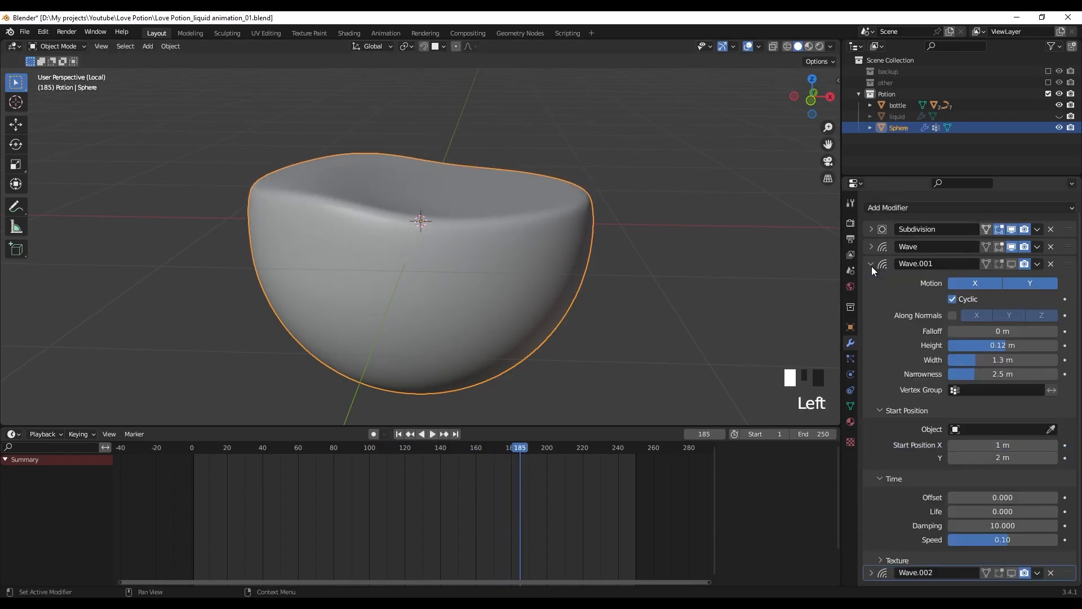
scroll(887, 334, down, 2)
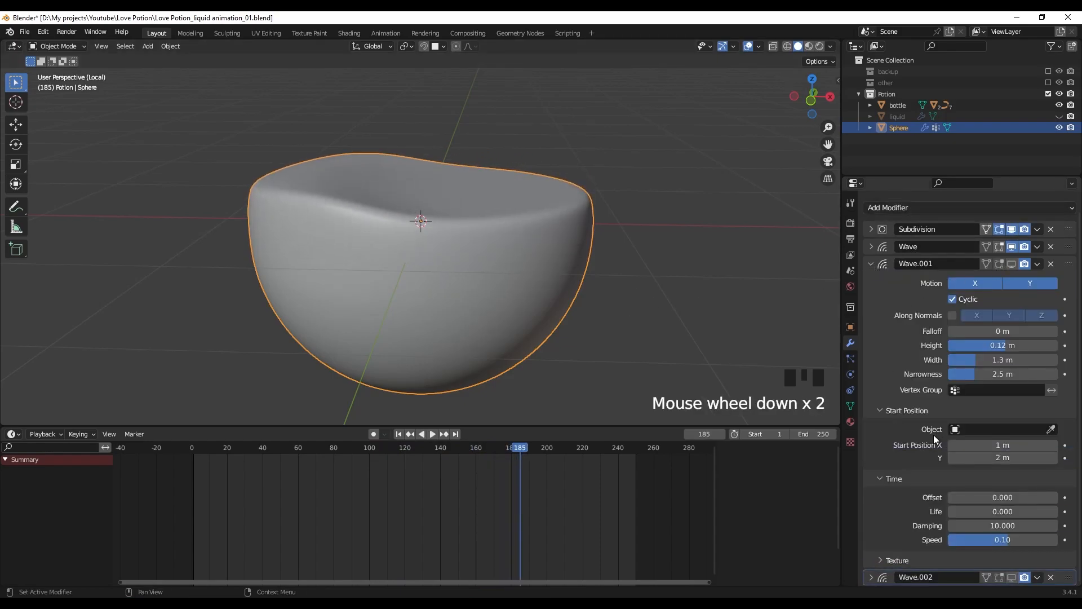
click(952, 387)
click(953, 410)
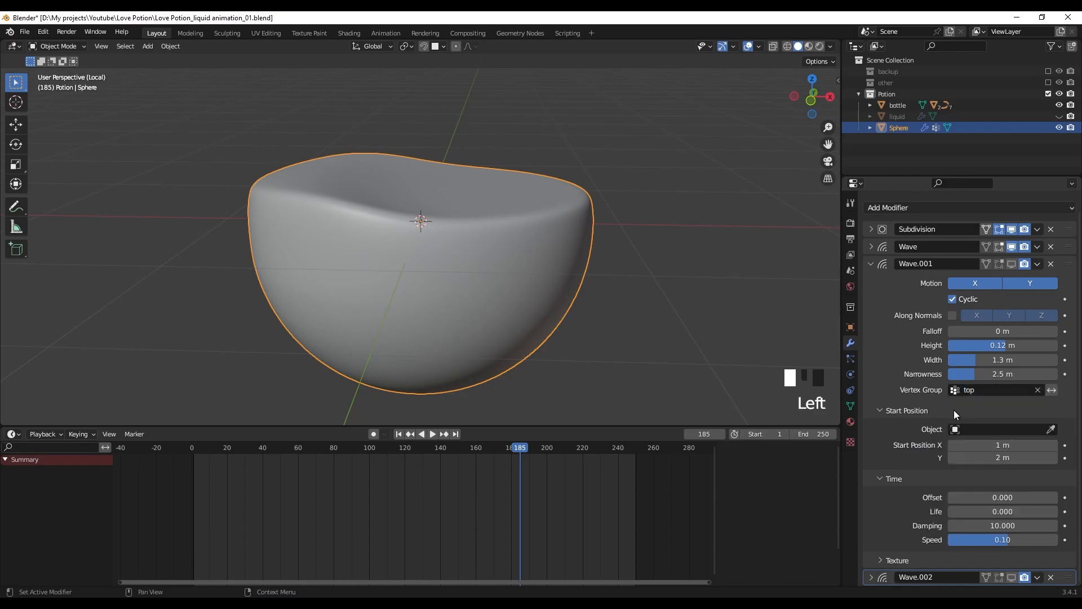
click(871, 264)
Limit the Wave.002 modifier to the "top" vertex group and collapse its settings
click(871, 281)
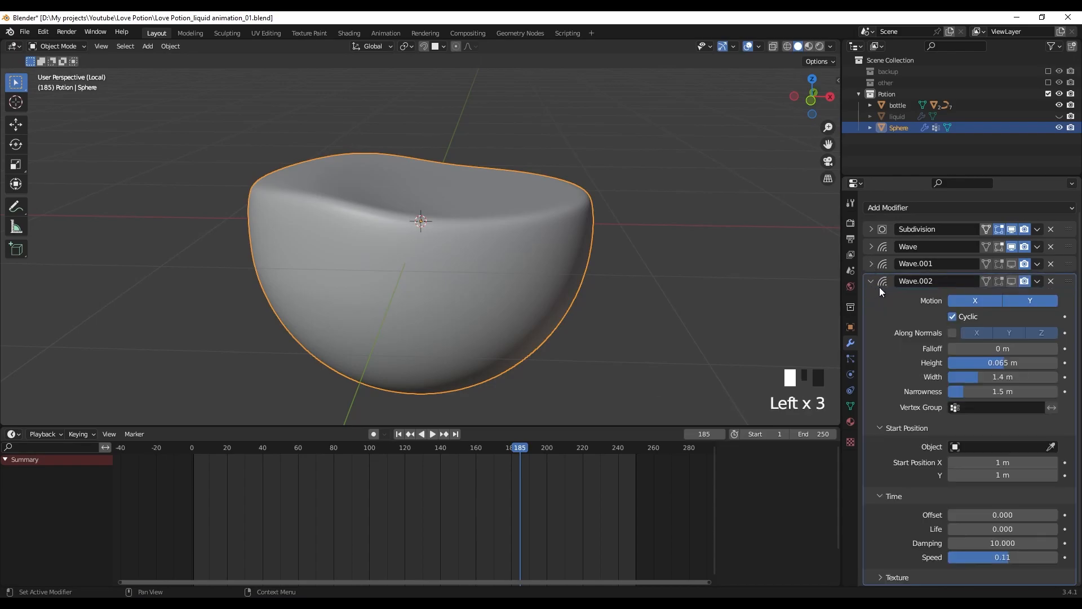
click(956, 407)
click(895, 282)
Show Wave.001 and Wave.002 in the viewport and play the animation to check the three waves combined
click(1007, 264)
click(1007, 281)
middle_drag(622, 272, 624, 273)
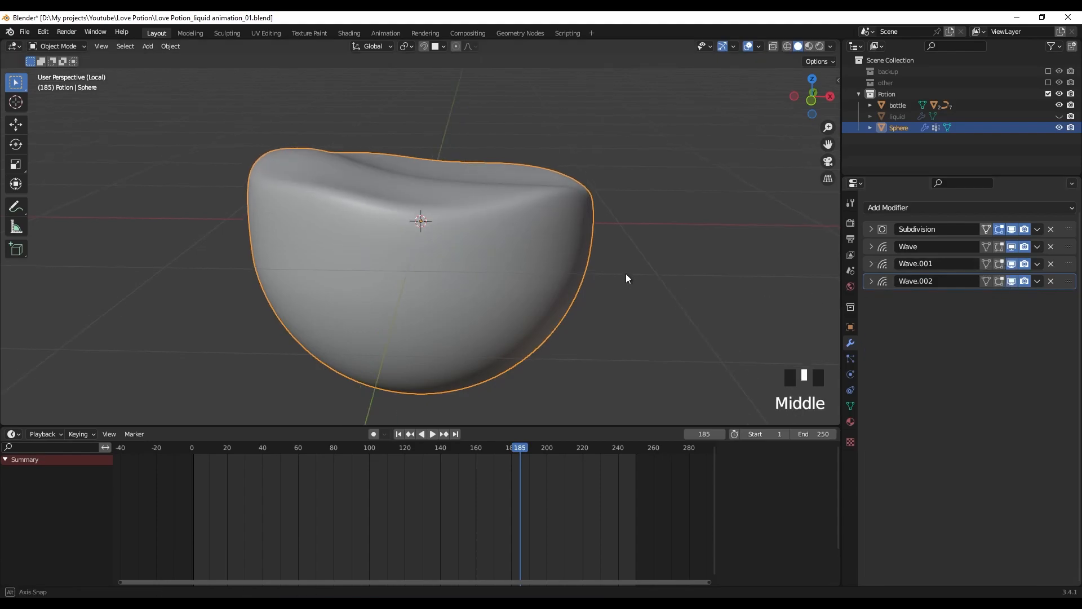
key(space)
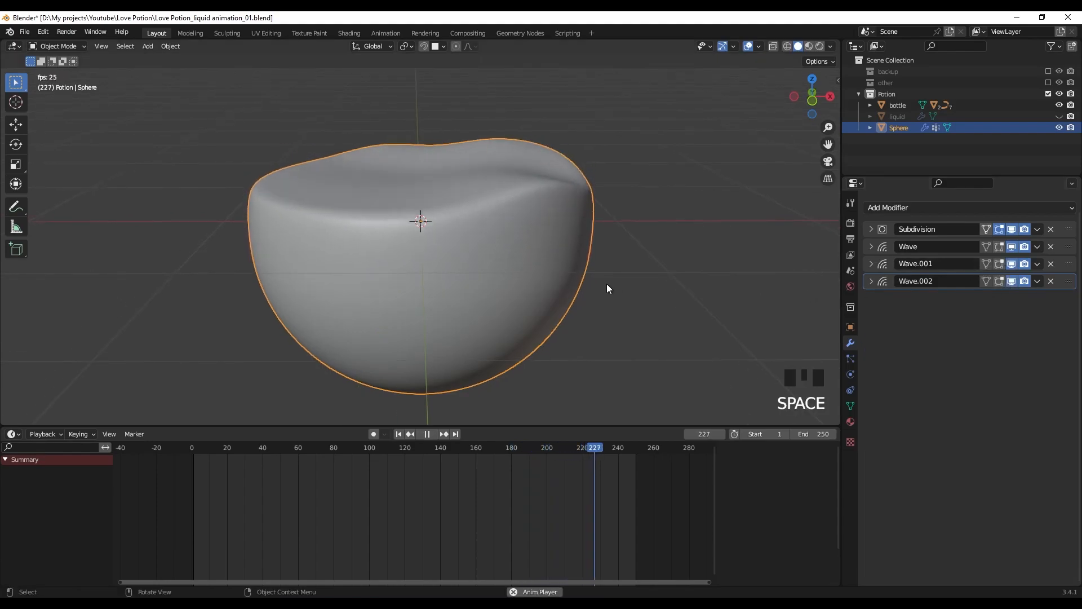
key(space)
middle_drag(580, 258, 538, 248)
key(space)
middle_drag(462, 226, 640, 340)
key(Escape)
Leave local view and play the animation in wireframe shading to check the liquid's fit inside the bottle
key(slash)
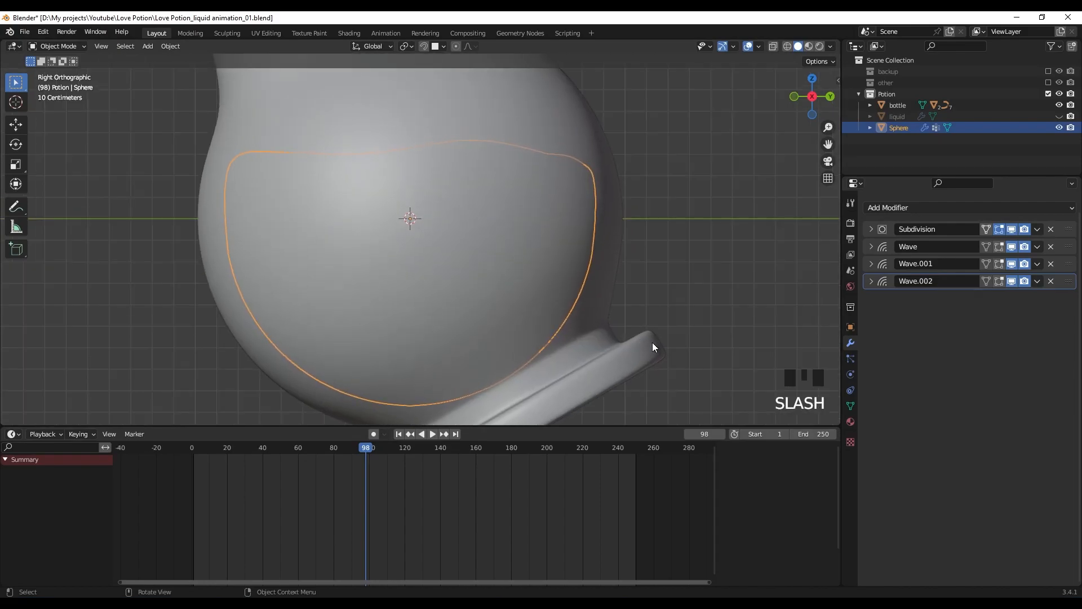
key(z)
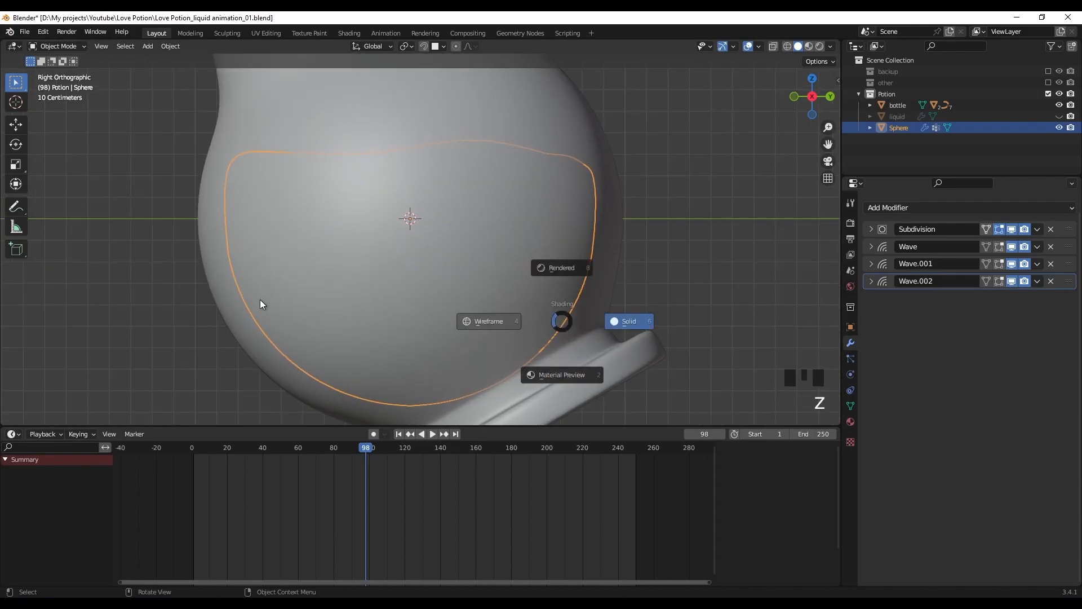
key(space)
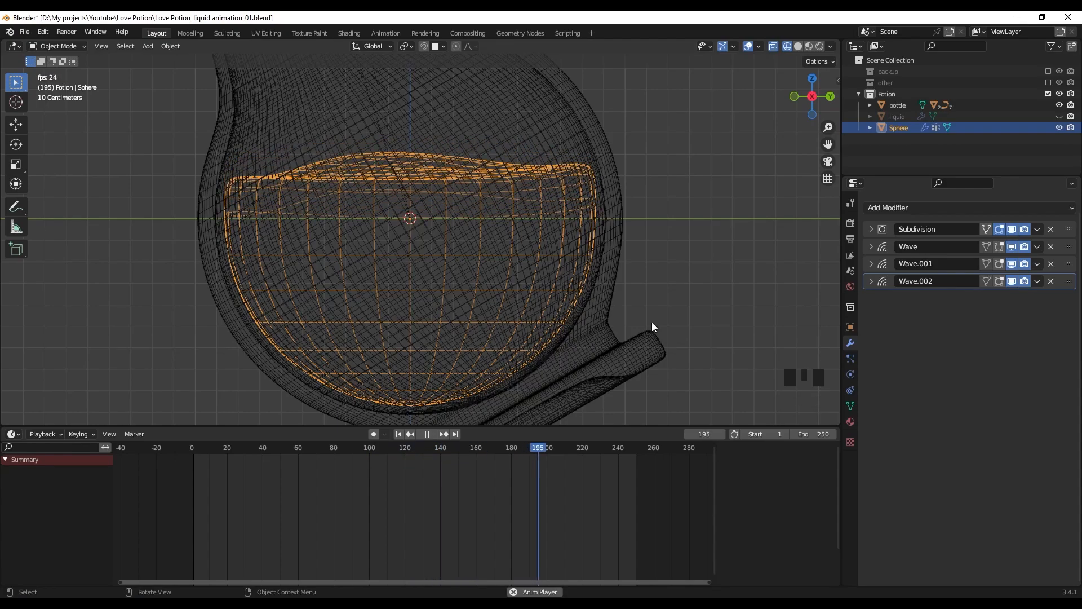
key(space)
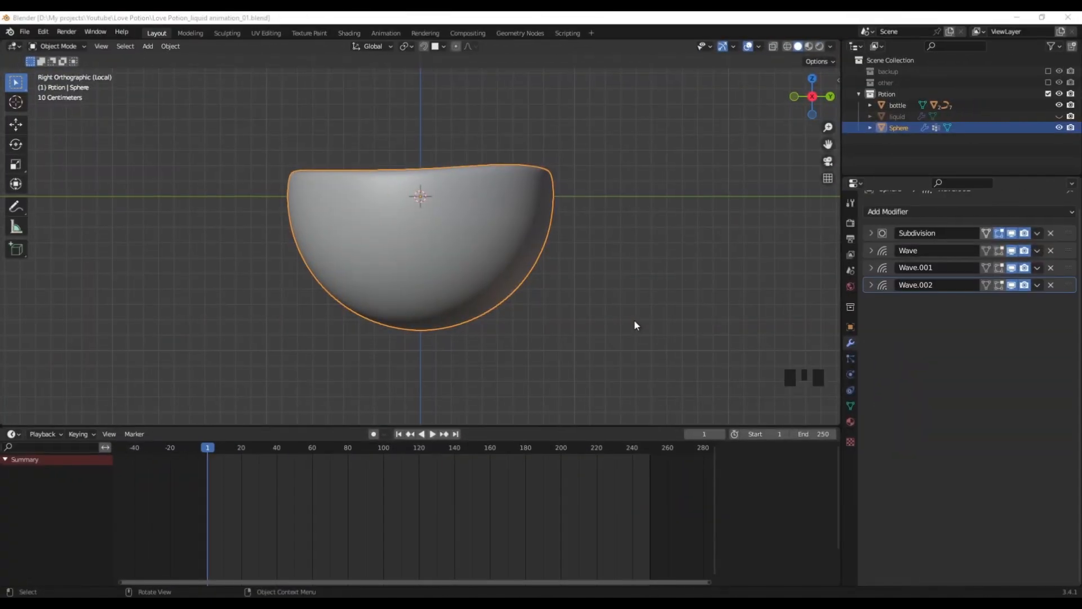
Deselect the liquid and play its animation from frame 1 in right view to examine how the waves start
click(587, 411)
key(space)
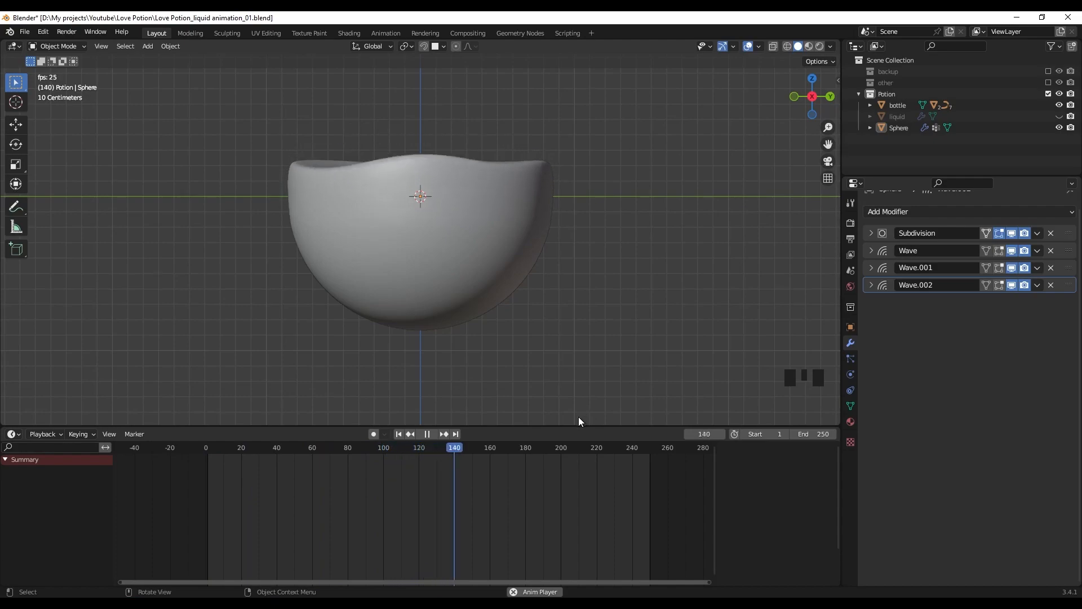
key(space)
key(Left)
drag(481, 448, 207, 465)
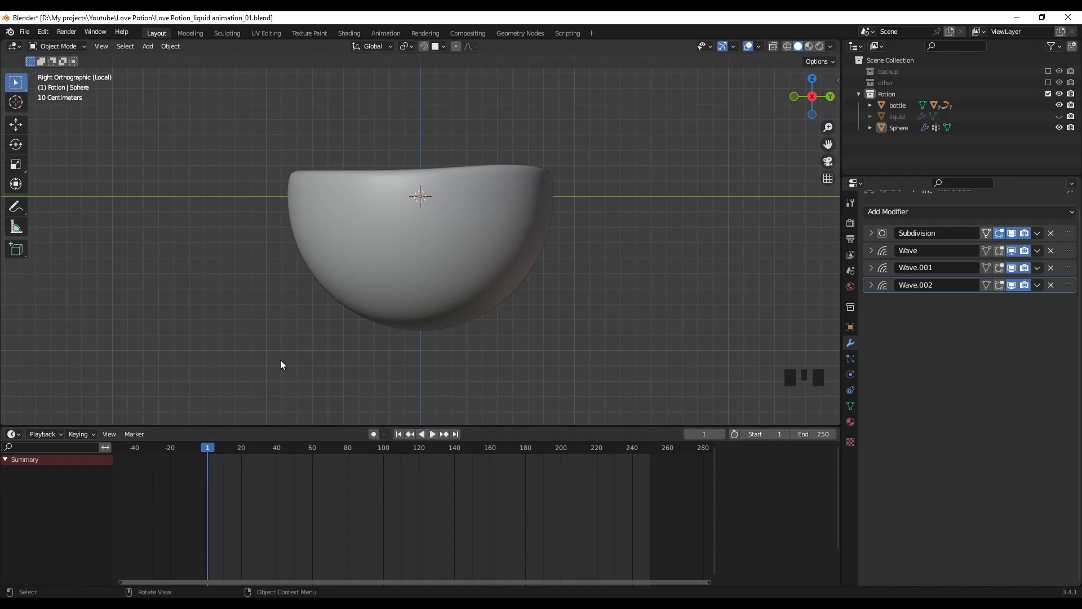
key(space)
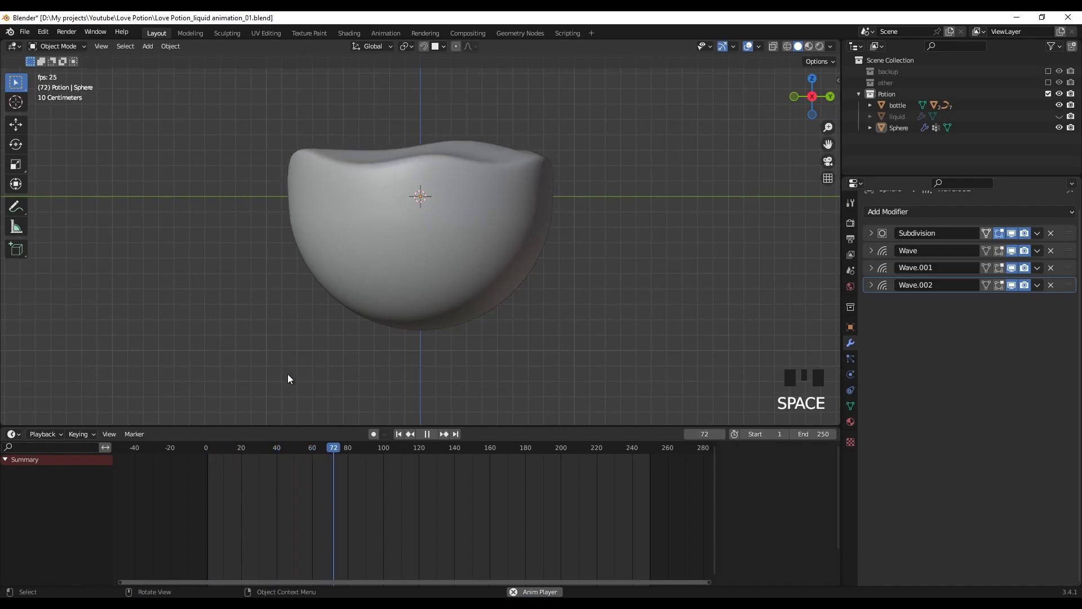
key(space)
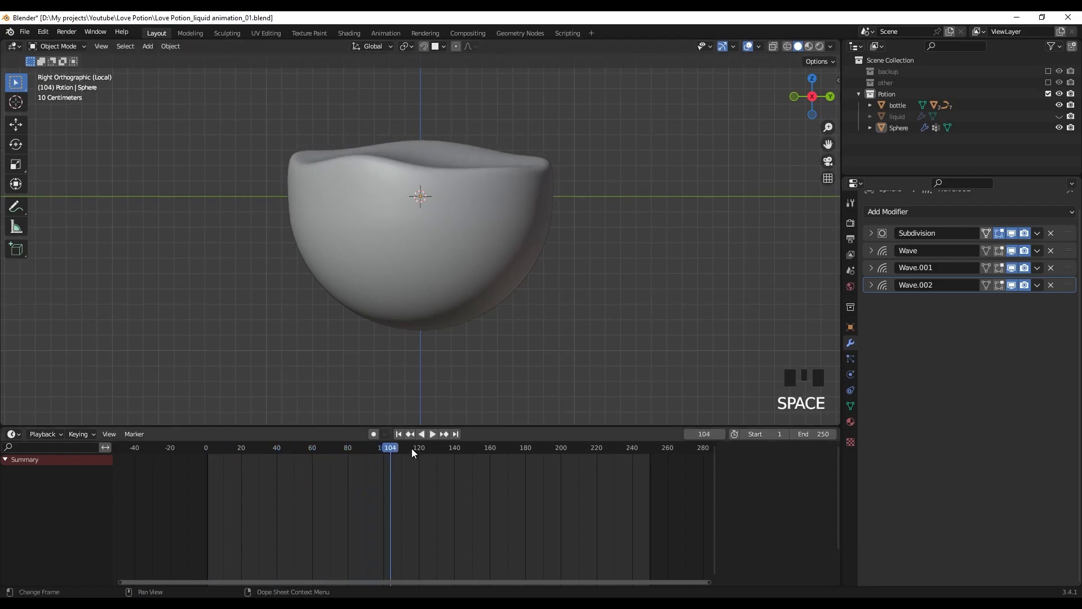
In wireframe shading, scrub and play the timeline to compare the liquid surface at frame 248 with the first frames
key(z)
drag(609, 446, 646, 449)
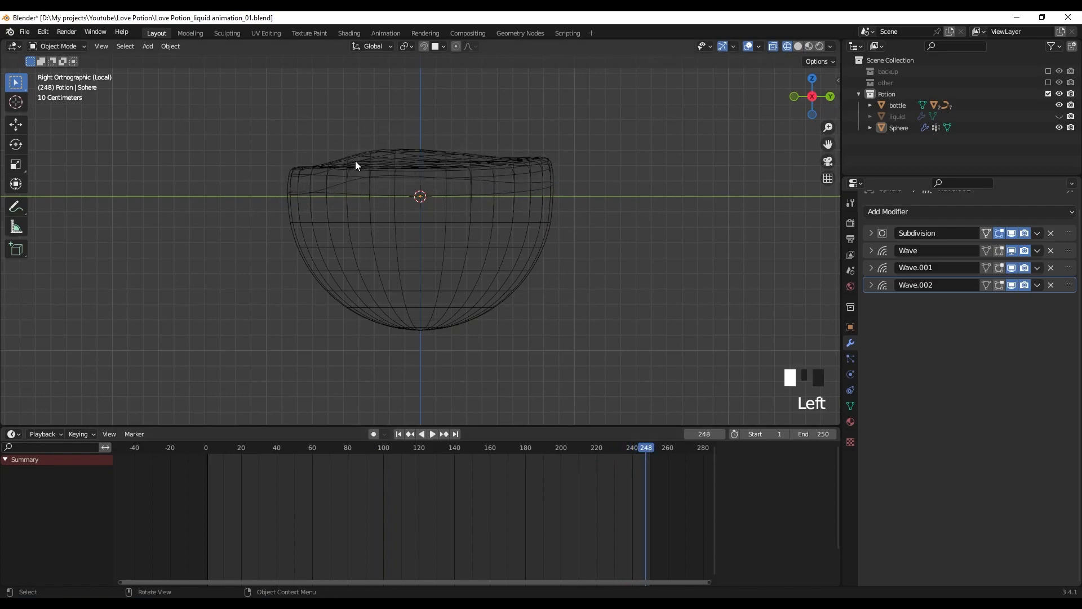
drag(377, 447, 208, 449)
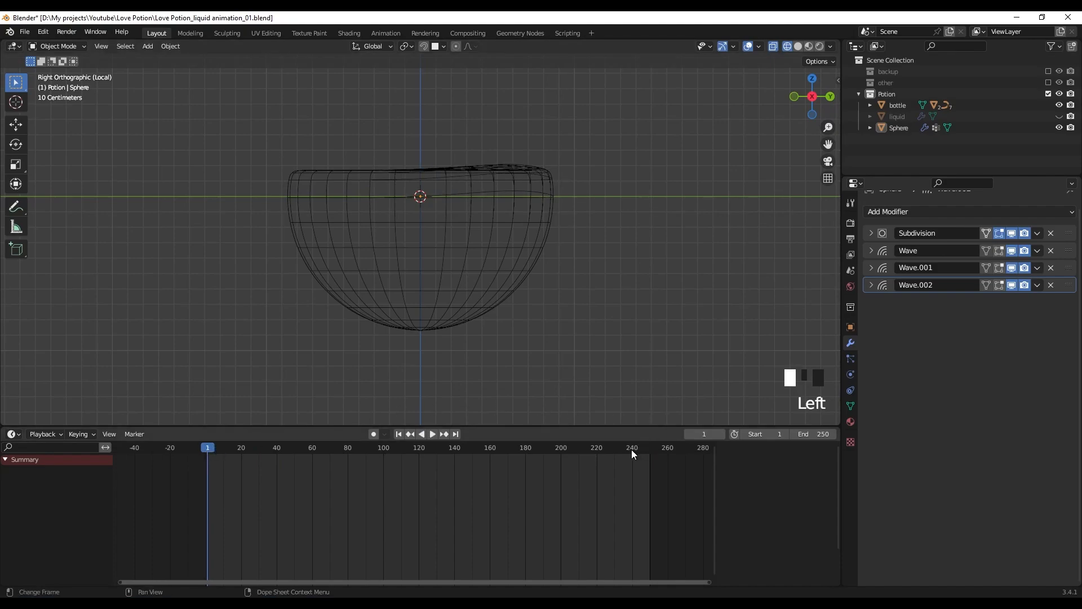
key(space)
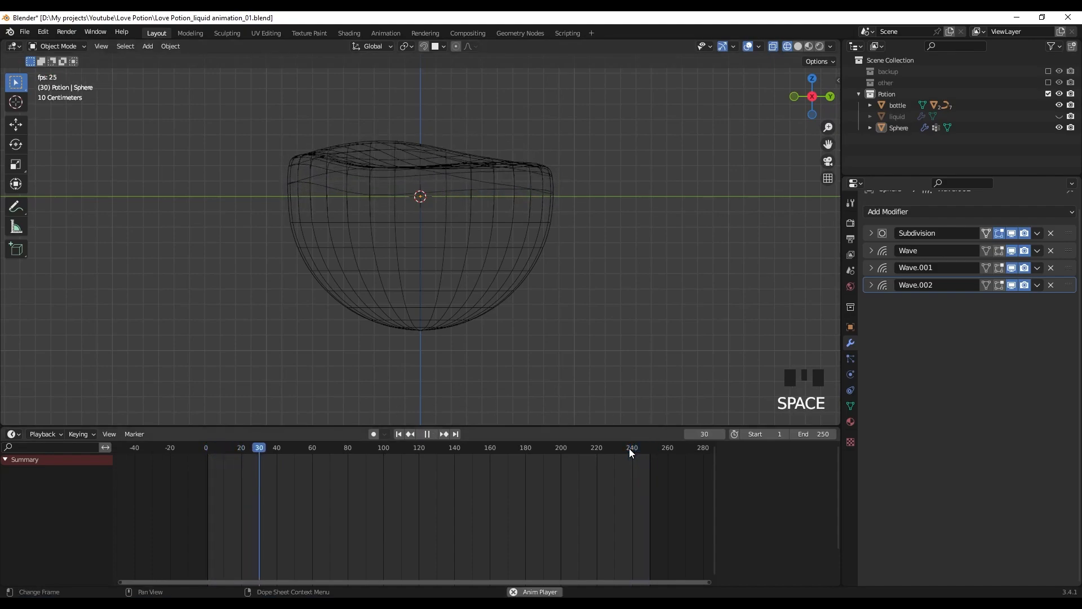
key(space)
drag(319, 453, 210, 461)
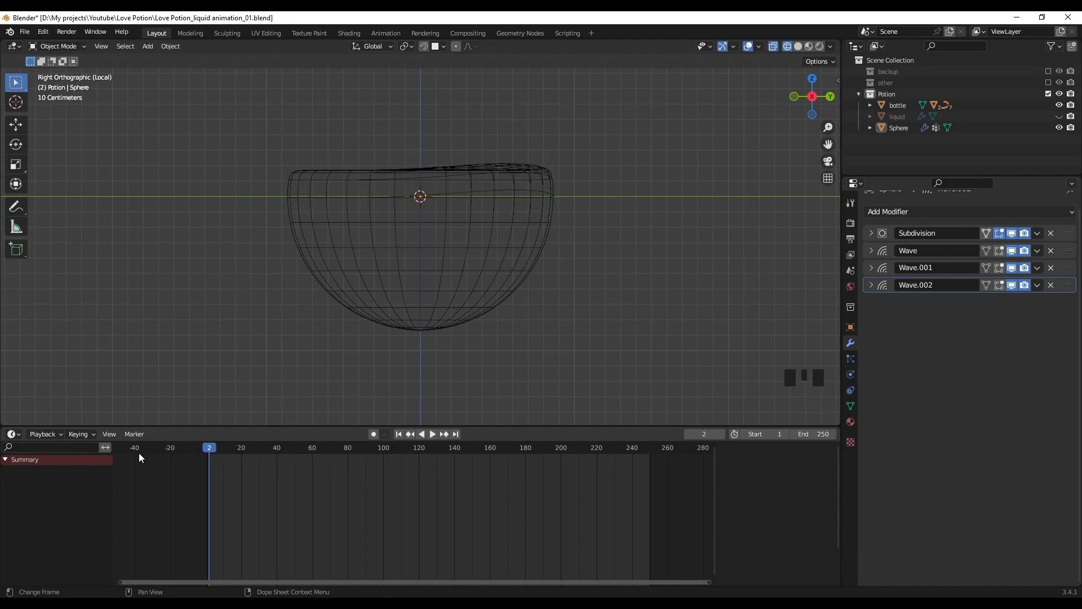
middle_drag(147, 457, 168, 445)
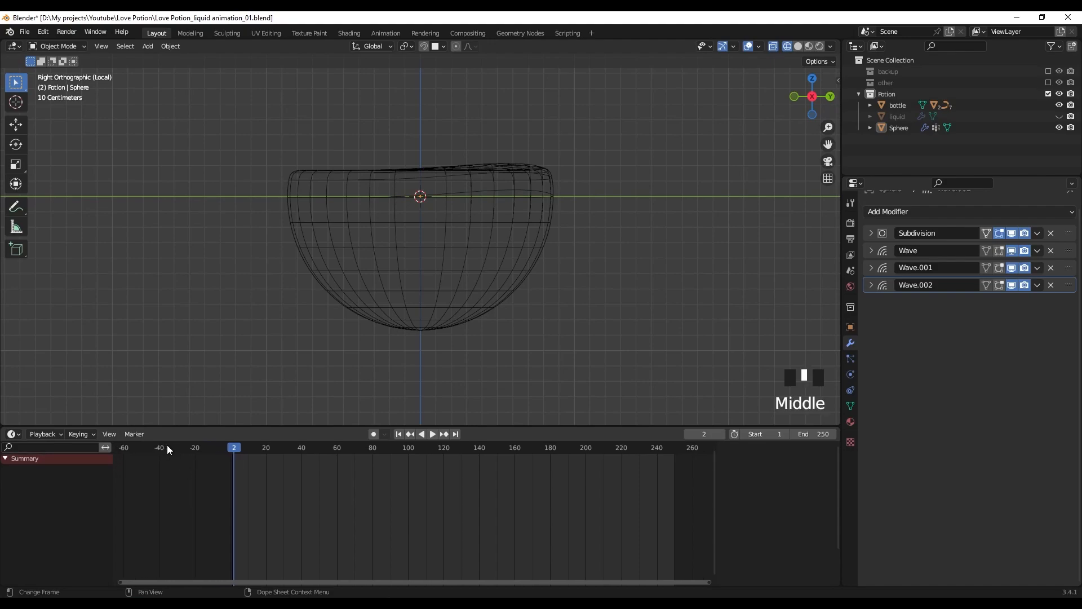
drag(245, 447, 235, 446)
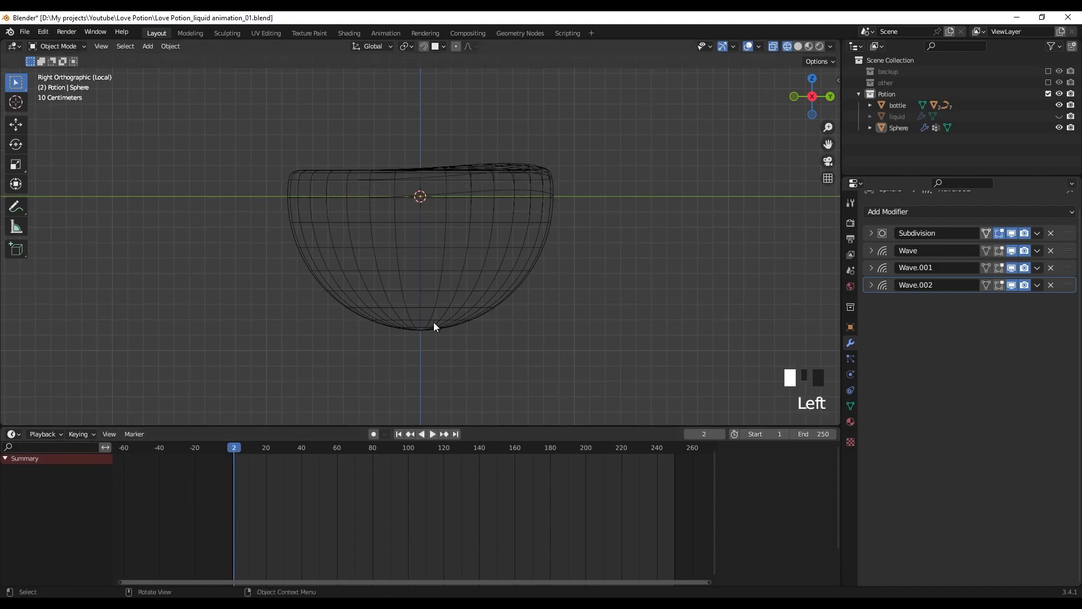
Return to solid shading, hide Wave.001 and Wave.002 in the viewport, and expand the first Wave modifier's settings
key(z)
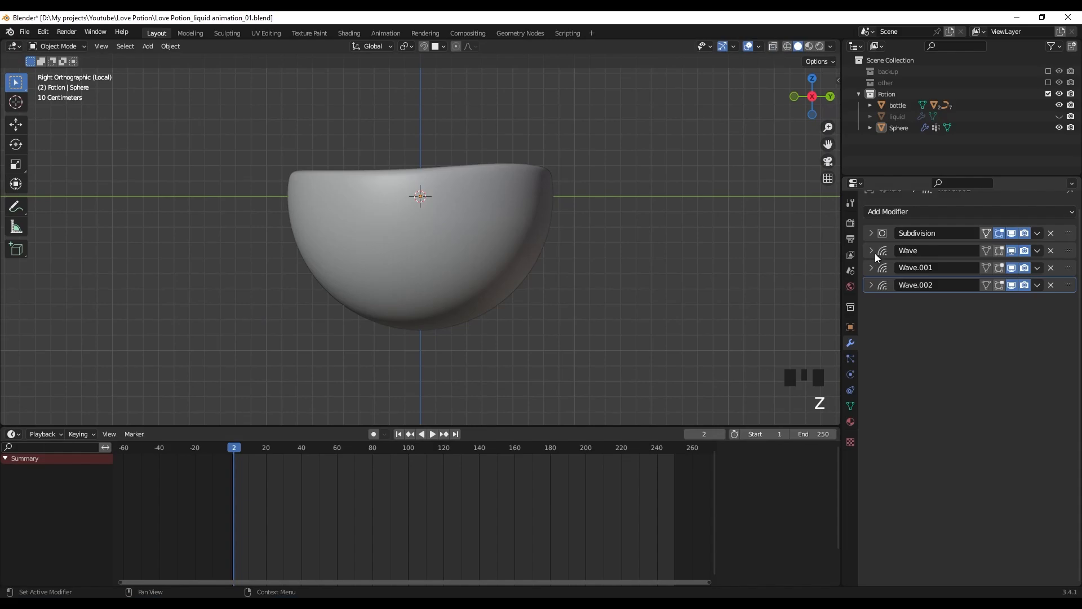
drag(1011, 268, 1012, 284)
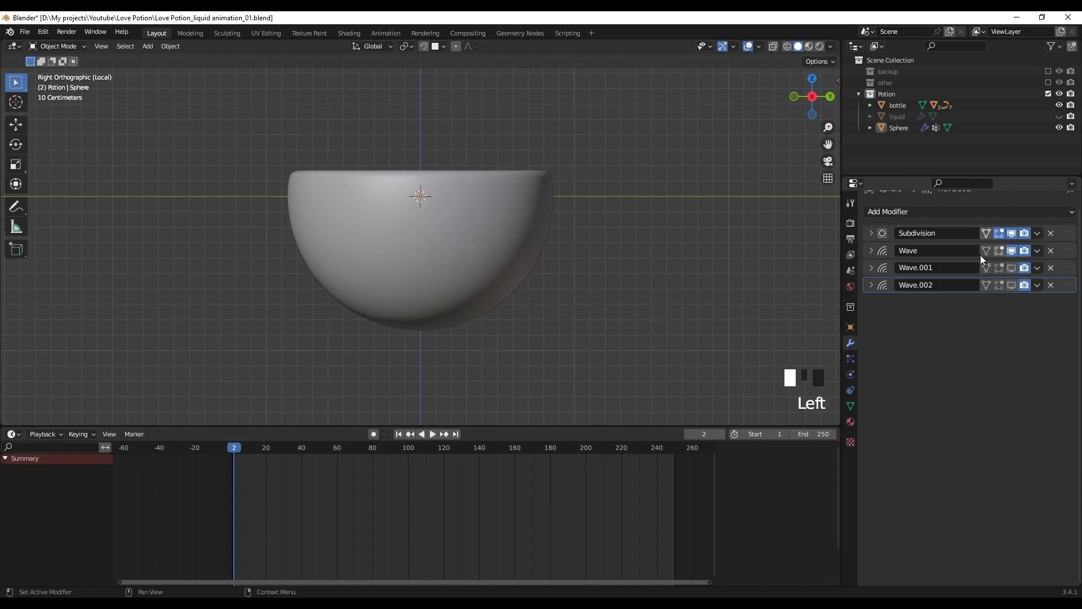
click(871, 250)
scroll(885, 321, down, 3)
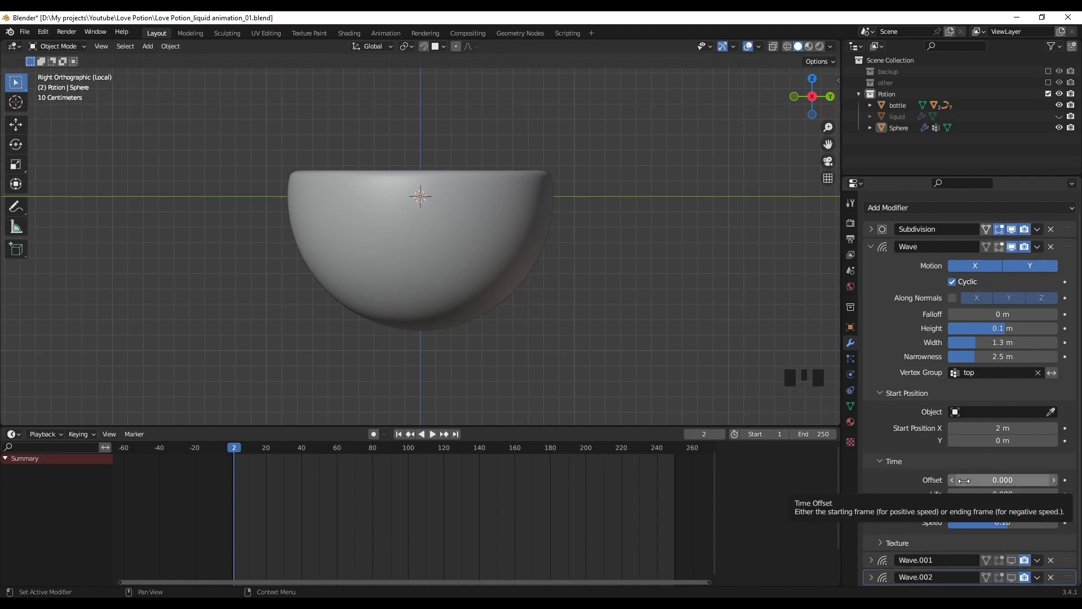
Save the file and set the first Wave modifier's time offset to -13.5
key(ctrl+s)
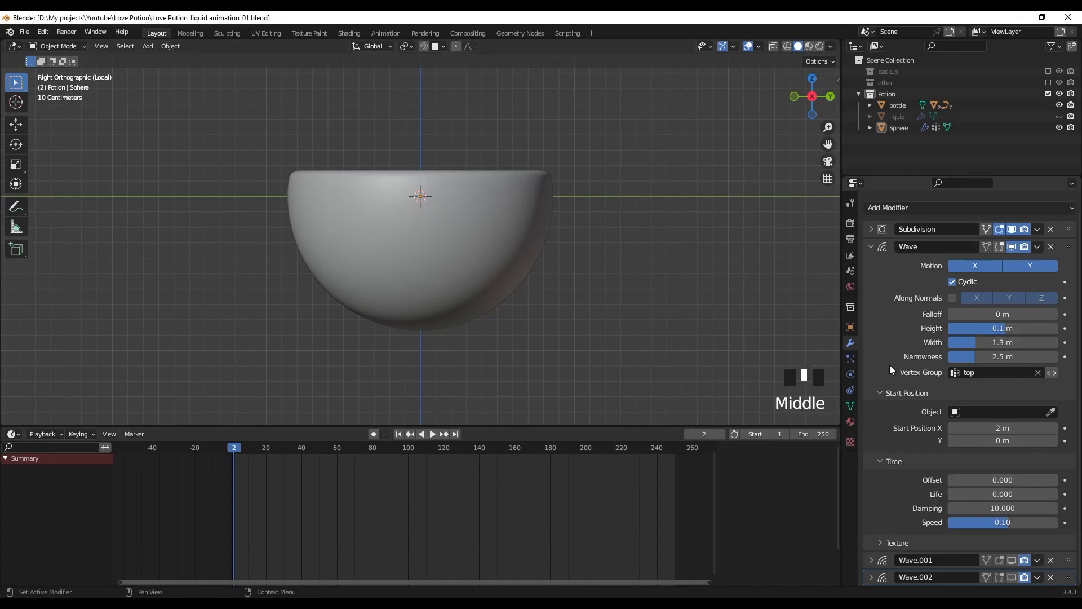
middle_drag(890, 360, 891, 362)
click(1031, 490)
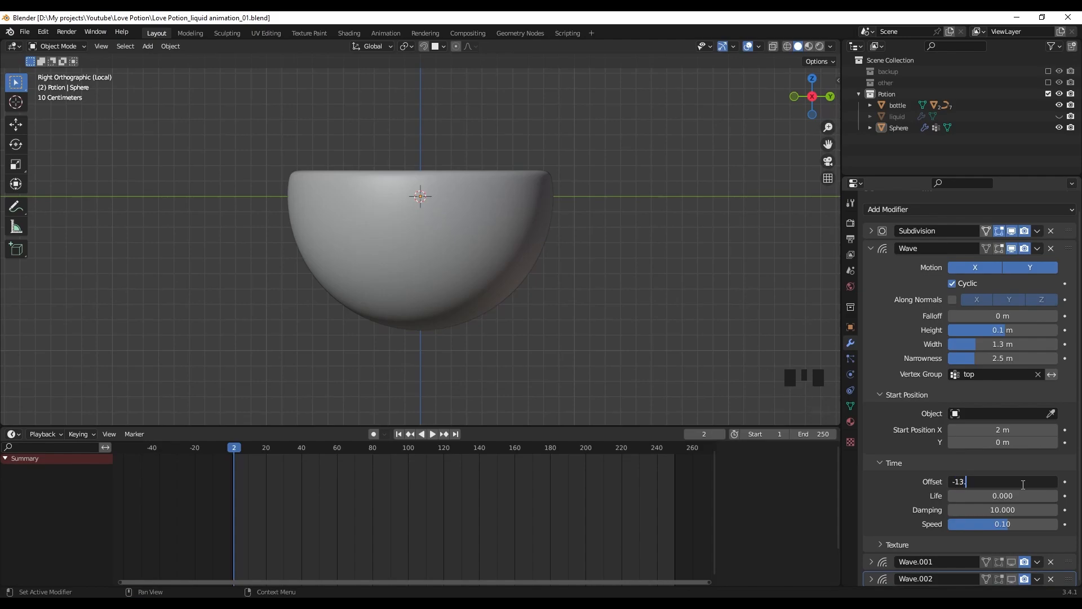
key(Return)
Show Wave.001 in the viewport again and set its time offset to -27
scroll(1019, 521, down, 5)
click(1013, 561)
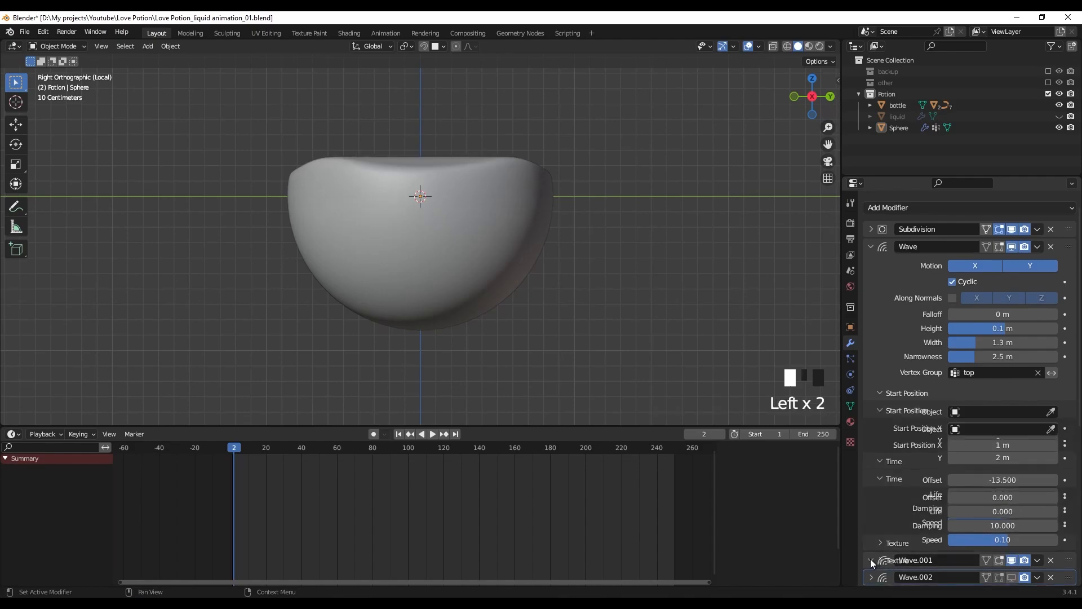
click(871, 560)
scroll(872, 480, down, 15)
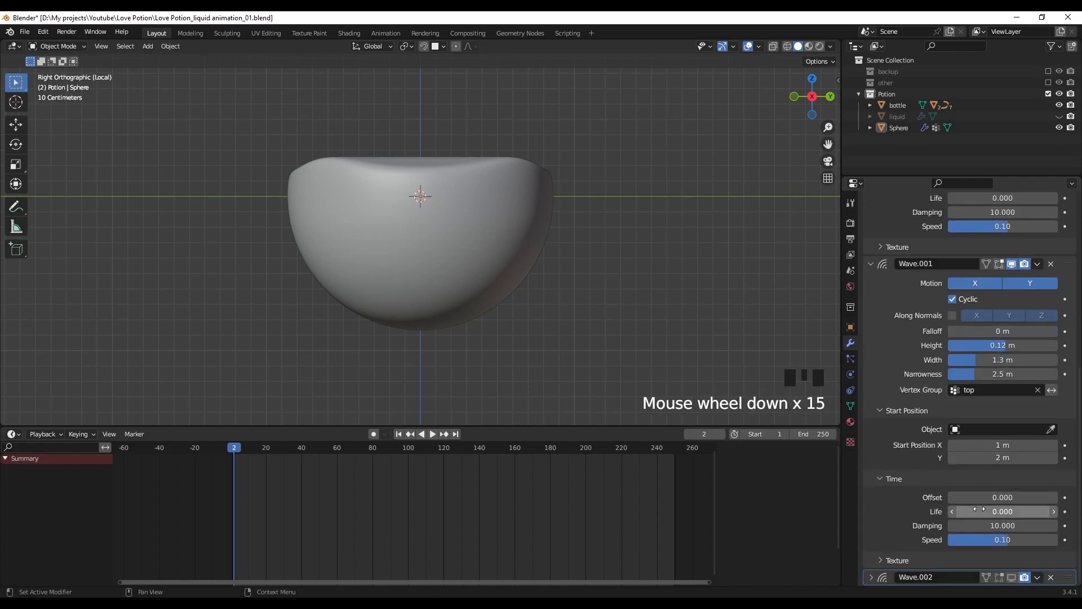
click(975, 496)
text(-2)
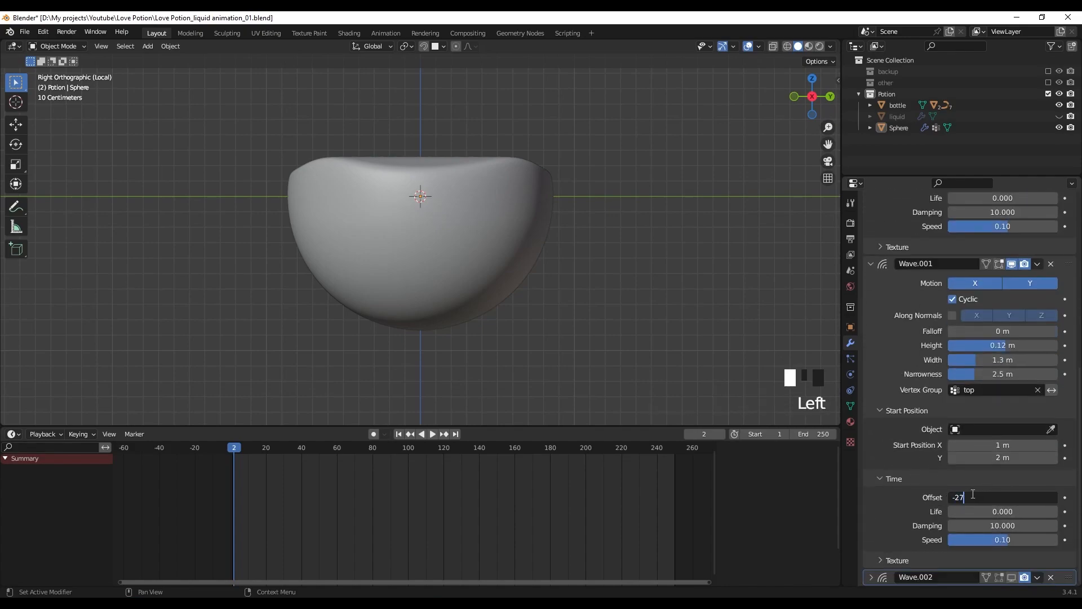
text(7)
key(Return)
Show Wave.002 in the viewport again and set its time offset to -2
scroll(947, 510, down, 5)
click(1013, 577)
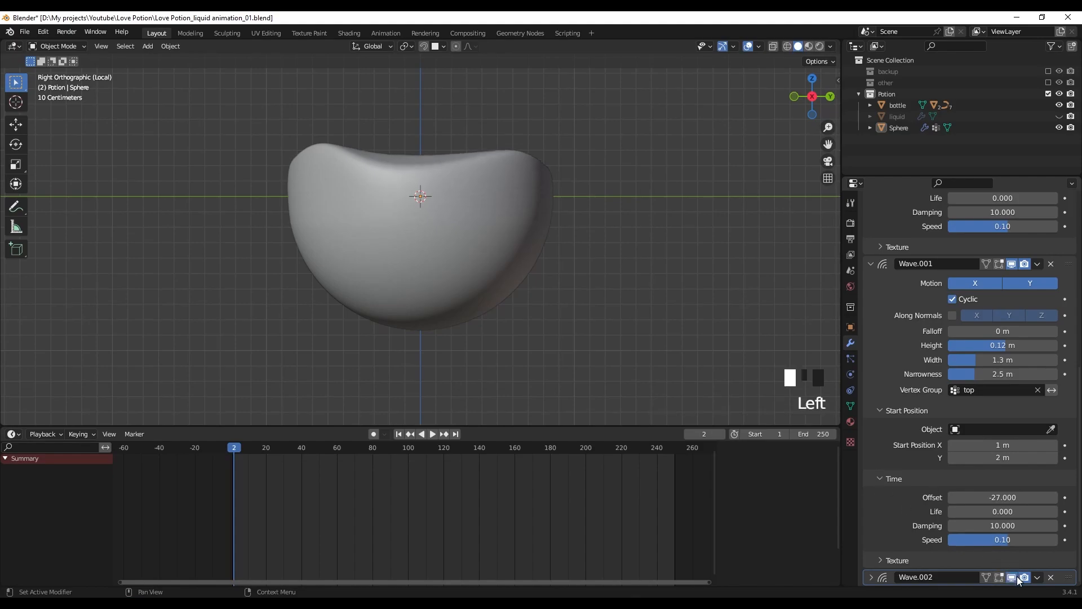
click(871, 577)
scroll(870, 554, down, 17)
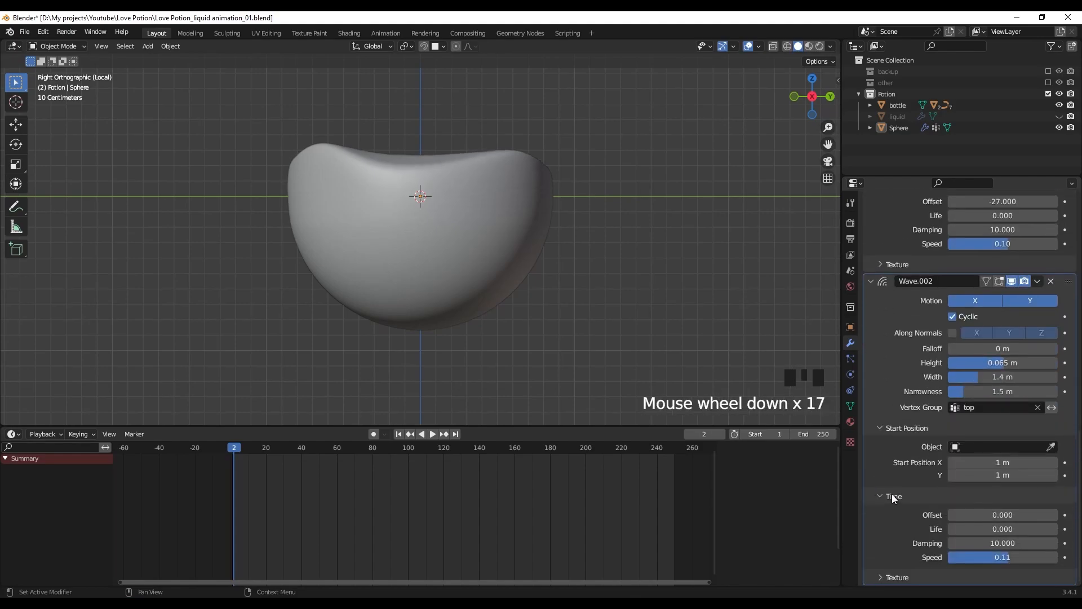
click(975, 514)
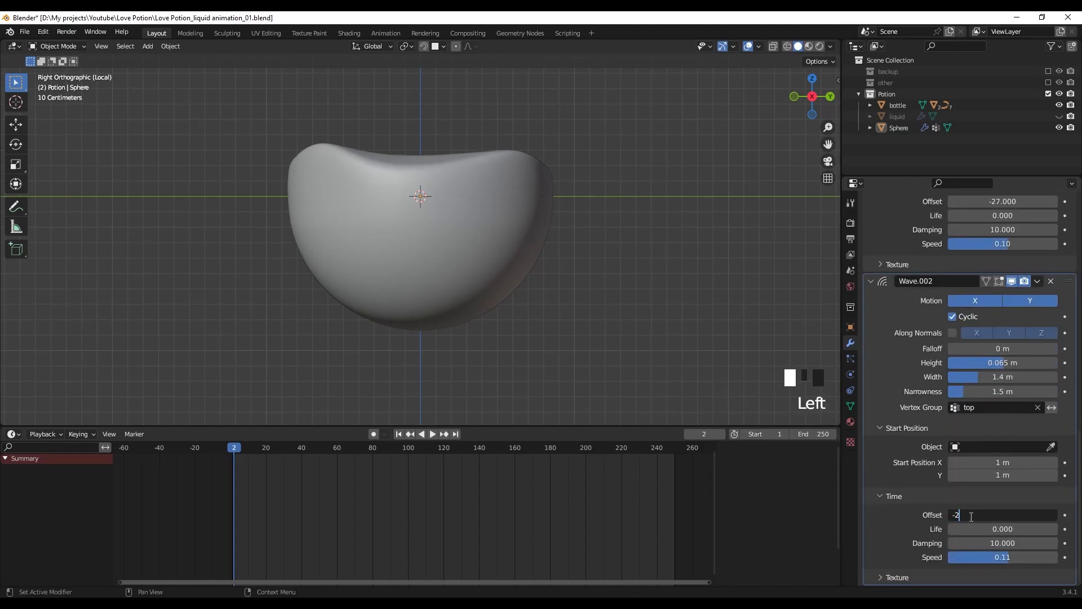
text(-2)
key(Return)
Set the animation's end frame to 53 and play it back to check the loop from an angled view
click(813, 434)
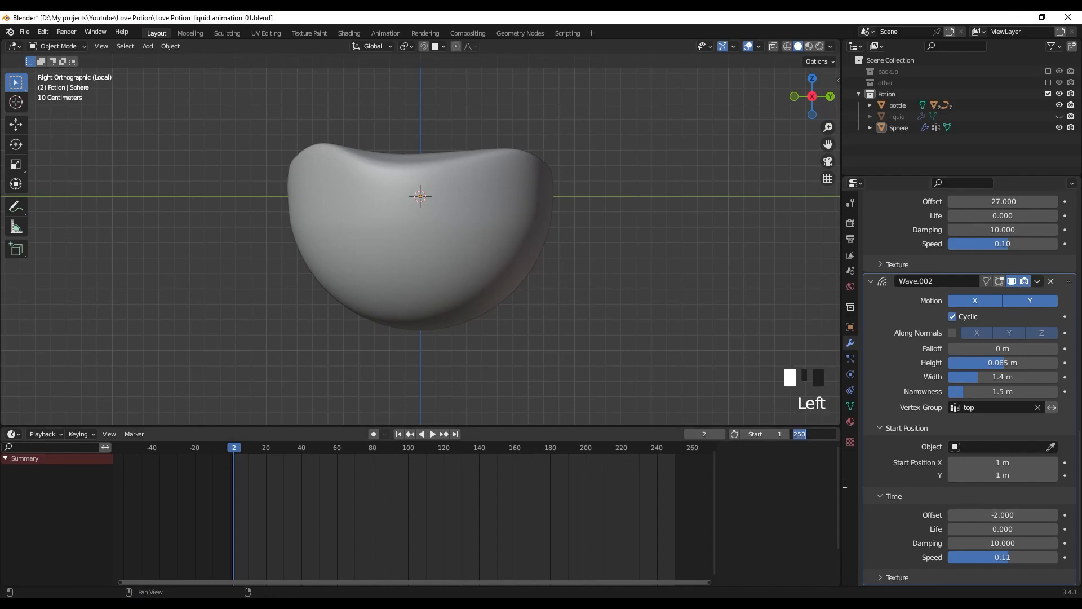
key(Return)
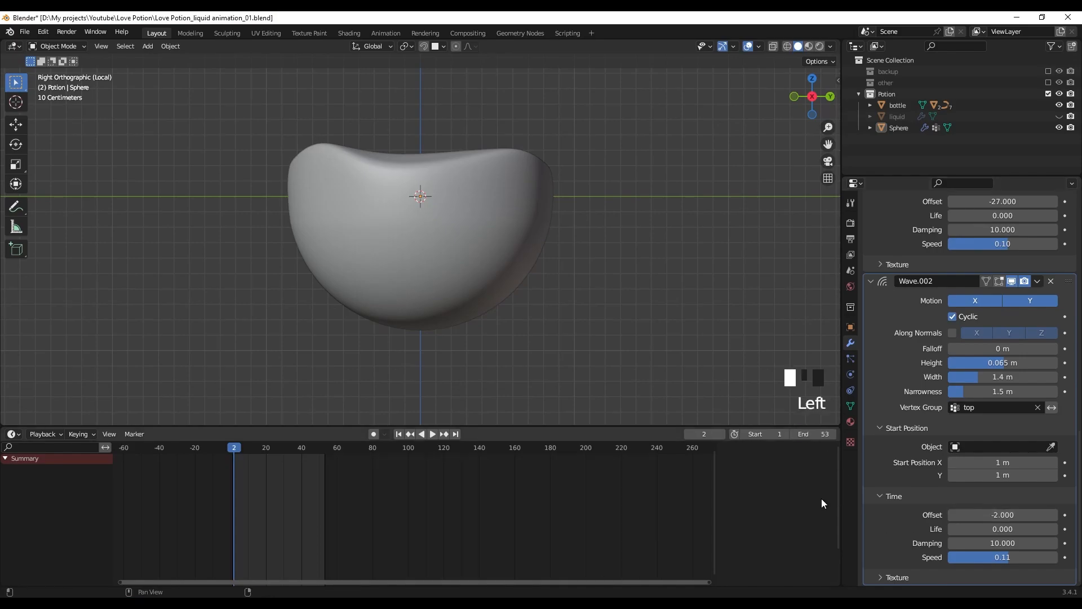
key(space)
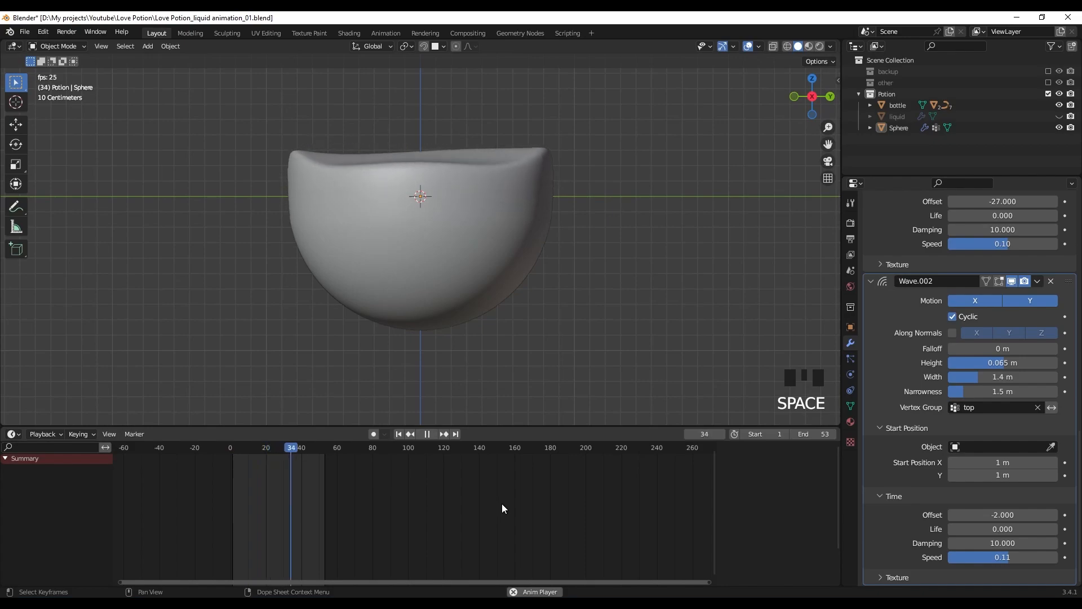
middle_drag(480, 299, 468, 327)
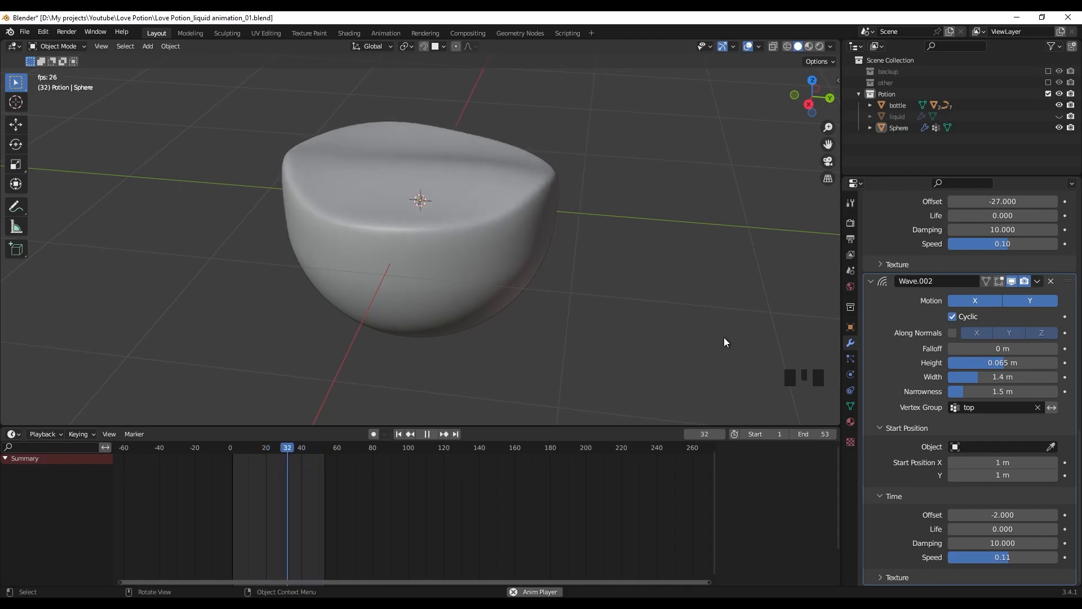
Stop the animation playback
scroll(900, 414, down, 3)
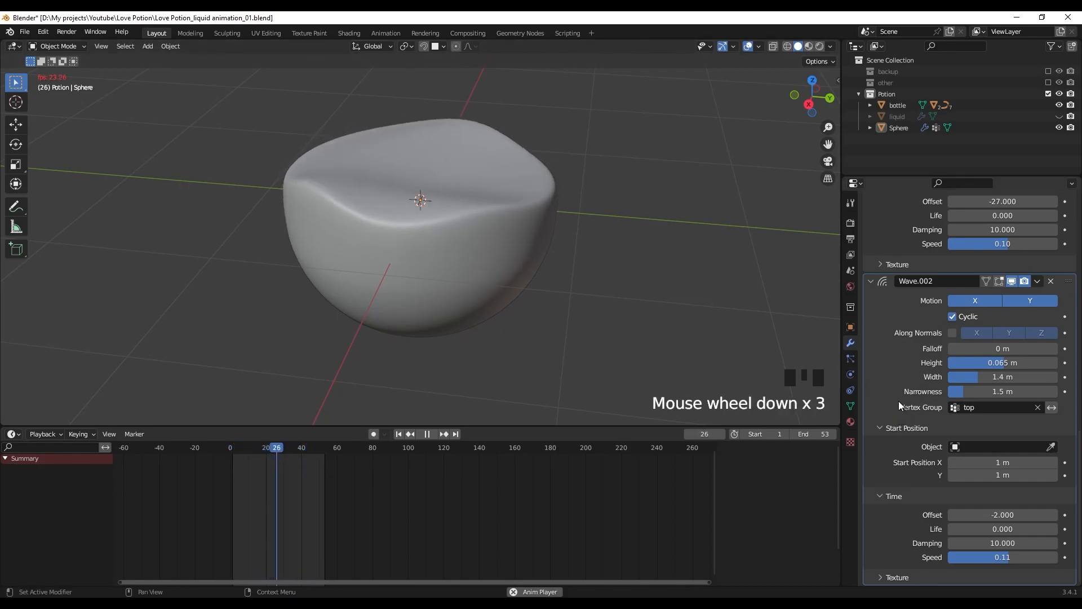
middle_click(878, 334)
click(736, 337)
key(space)
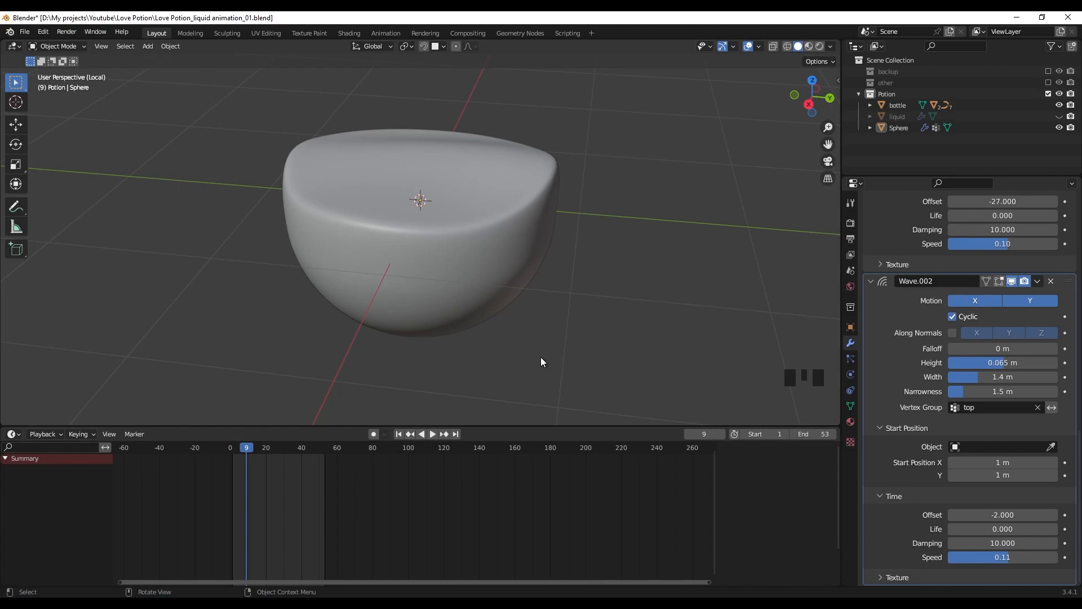
scroll(299, 503, up, 2)
middle_drag(286, 508, 383, 504)
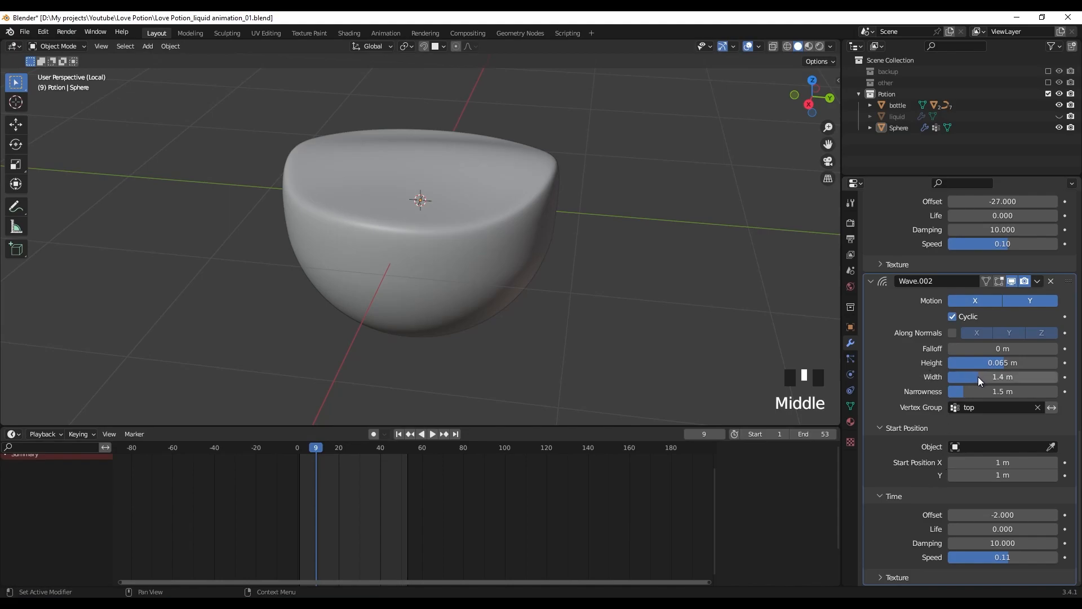
Try a width of 2.1 m on the Wave.002 modifier, preview the playback, and undo the change
drag(980, 377, 1009, 377)
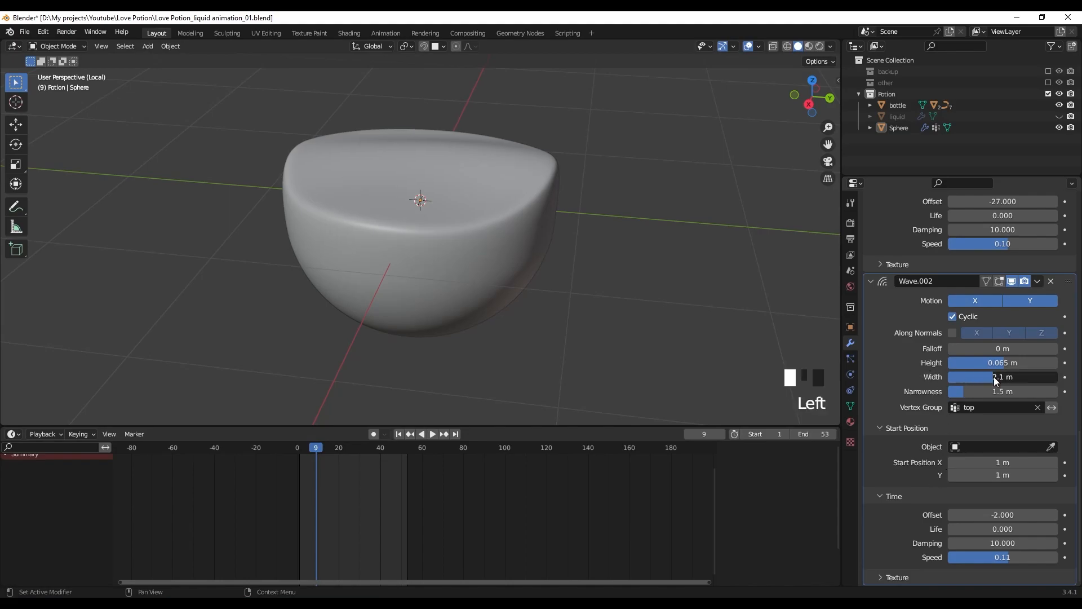
key(space)
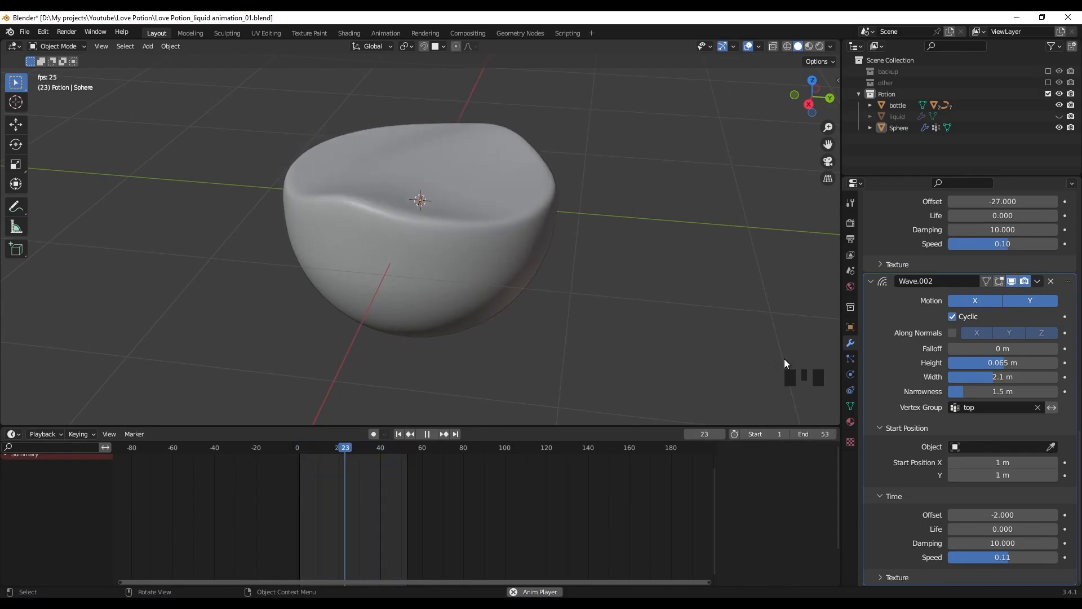
key(space)
key(ctrl+z)
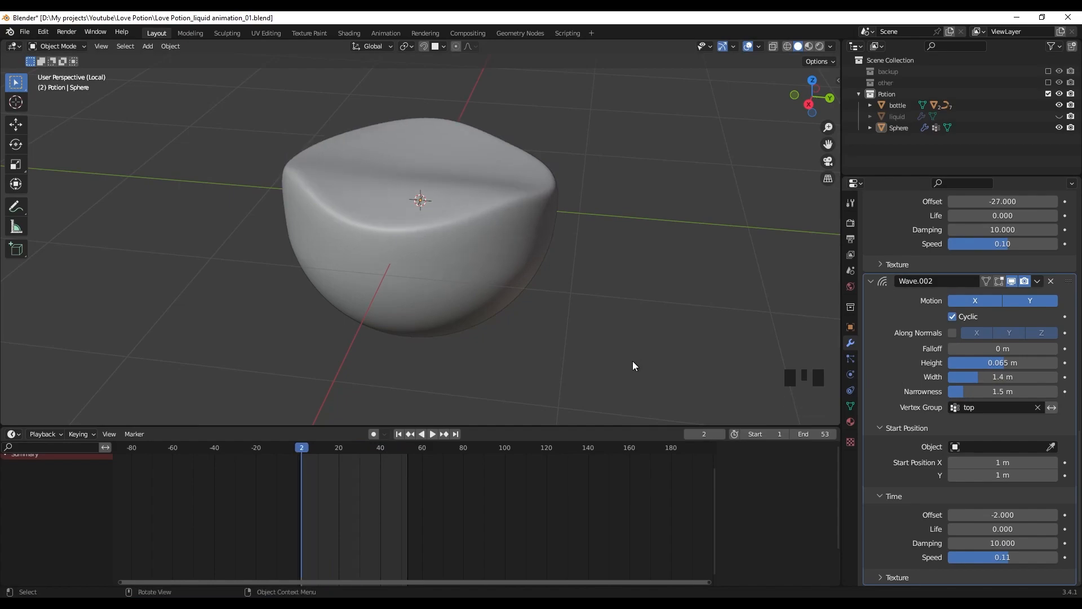
Collapse all three Wave modifiers and play the animation to review the combined surface motion
scroll(881, 377, down, 3)
scroll(884, 381, up, 1)
scroll(887, 387, down, 2)
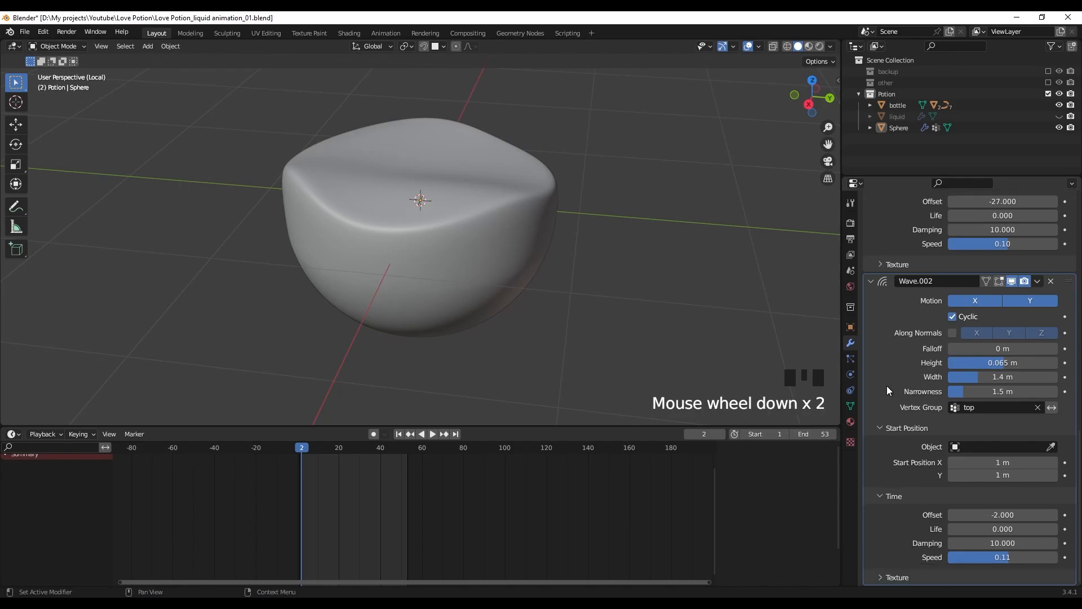
click(871, 281)
click(871, 266)
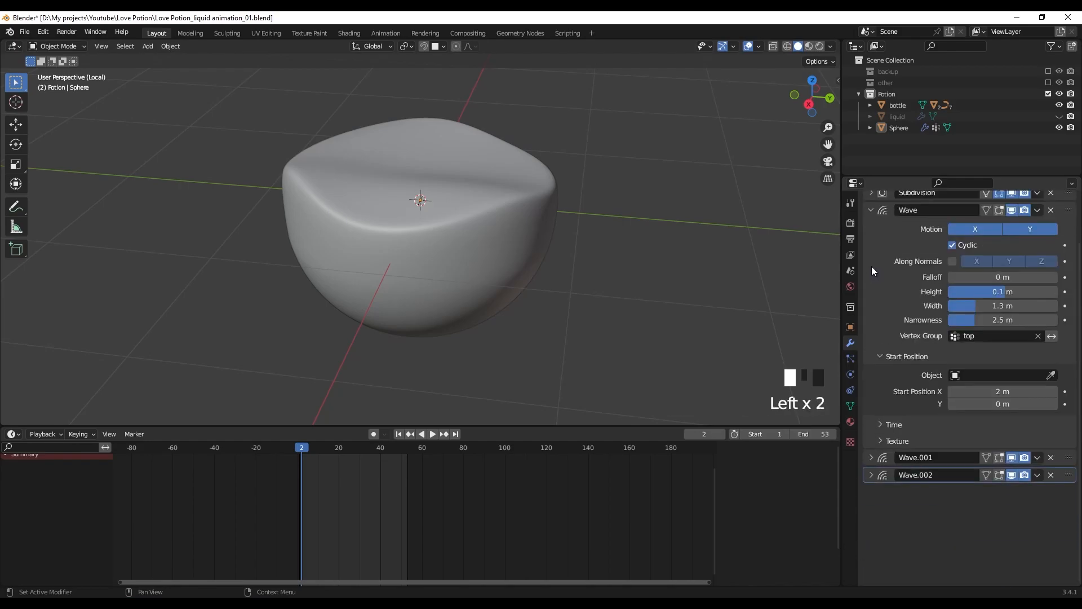
click(870, 211)
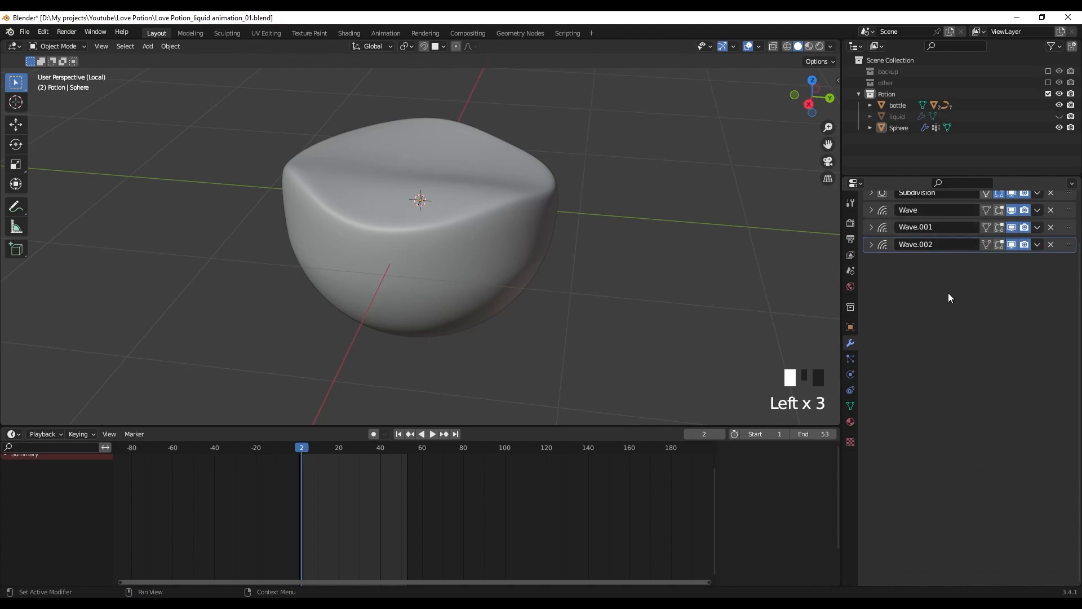
scroll(948, 297, up, 3)
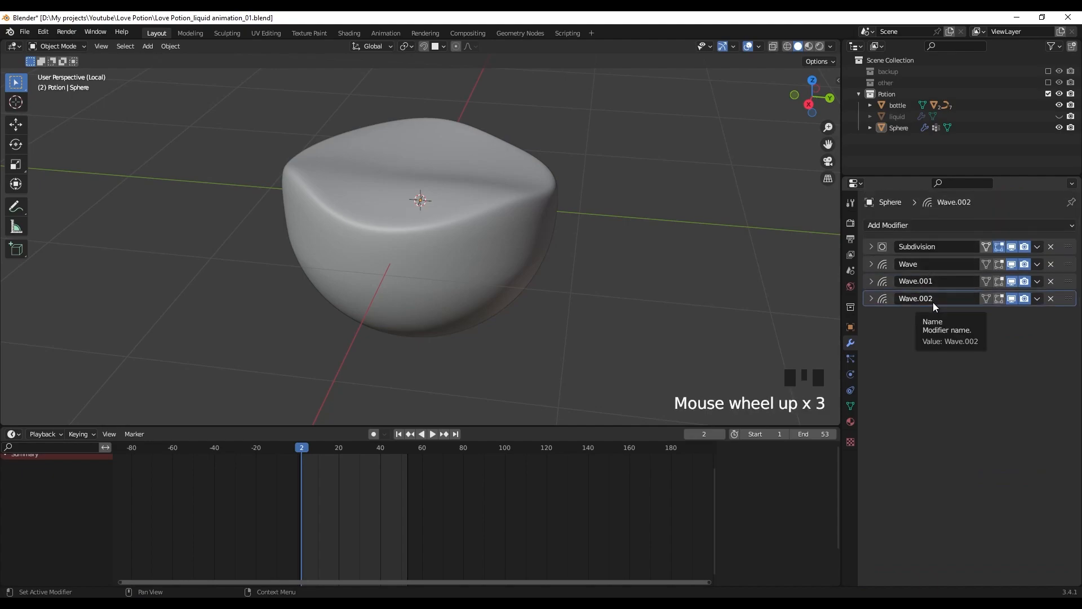
key(space)
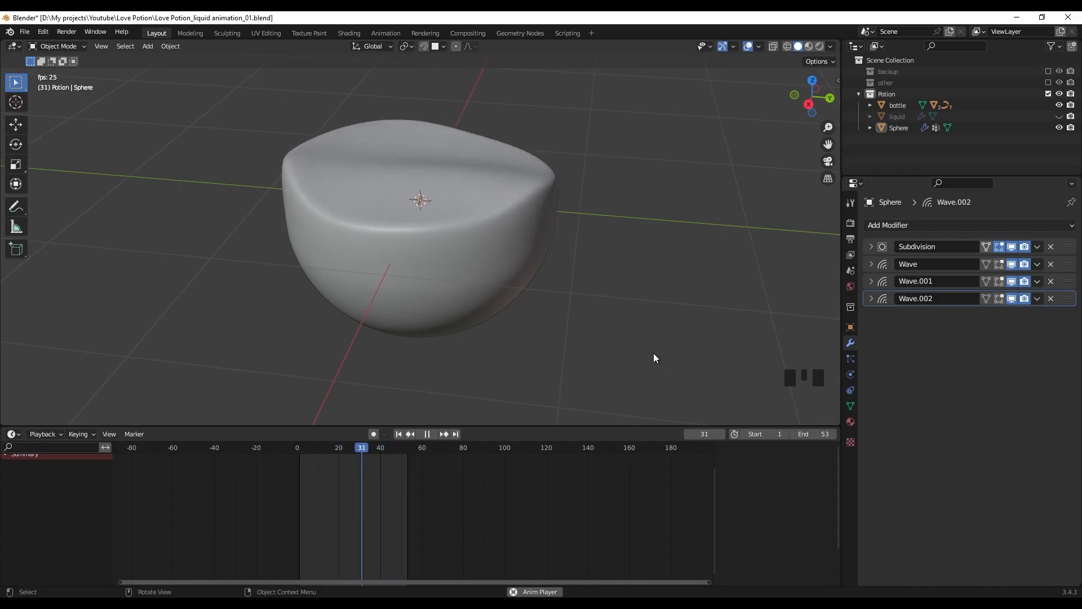
middle_drag(540, 330, 440, 292)
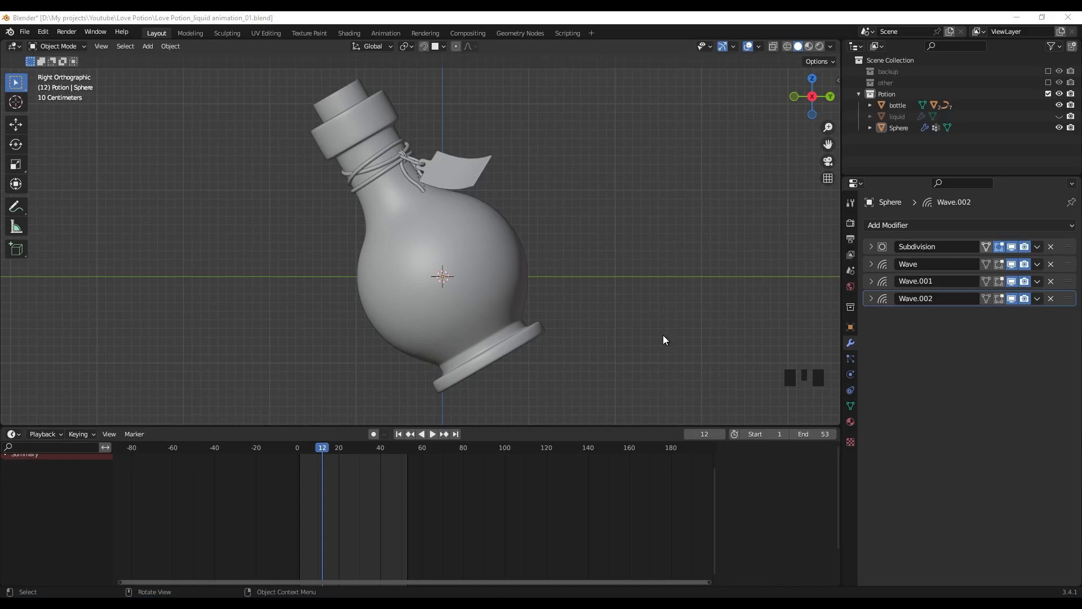
Unhide the original liquid object in wireframe display inside the bottle and go to frame 2
key(z)
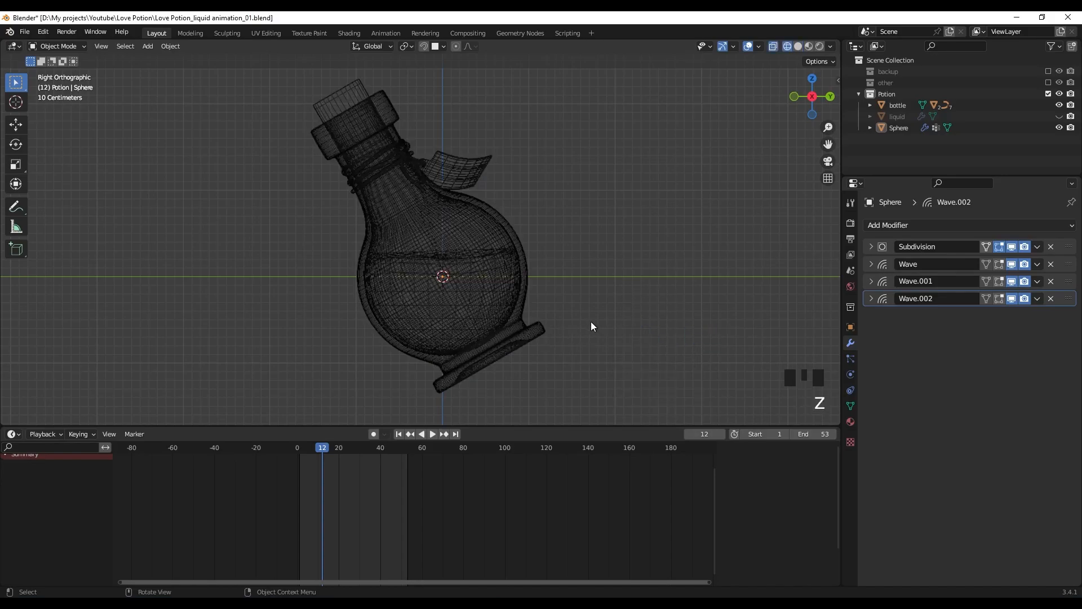
shift+middle_drag(590, 323, 631, 294)
click(1056, 115)
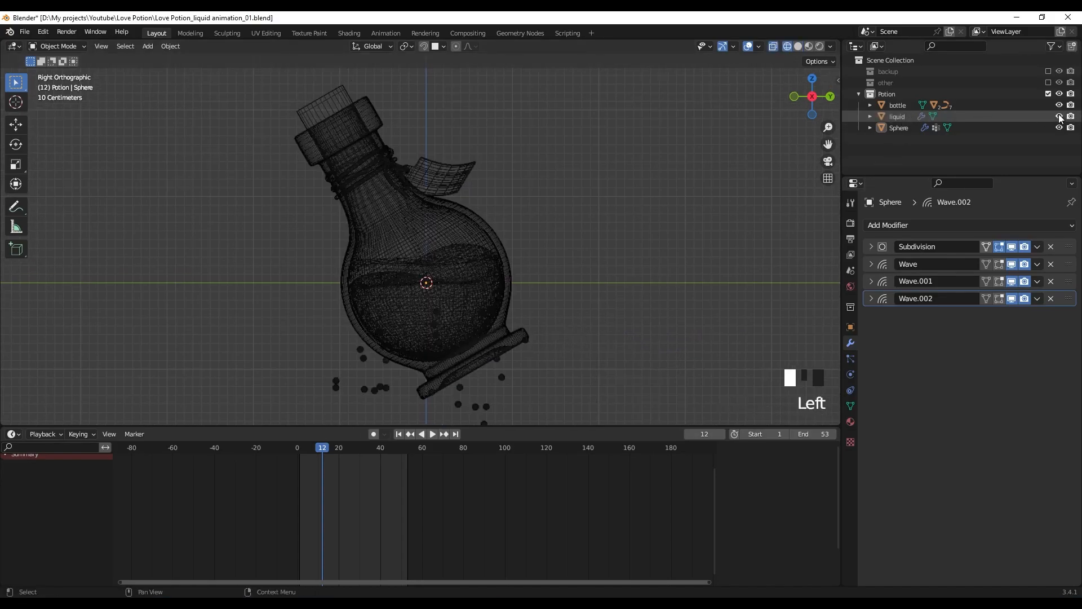
scroll(559, 327, up, 2)
shift+middle_drag(559, 327, 561, 313)
drag(326, 449, 302, 453)
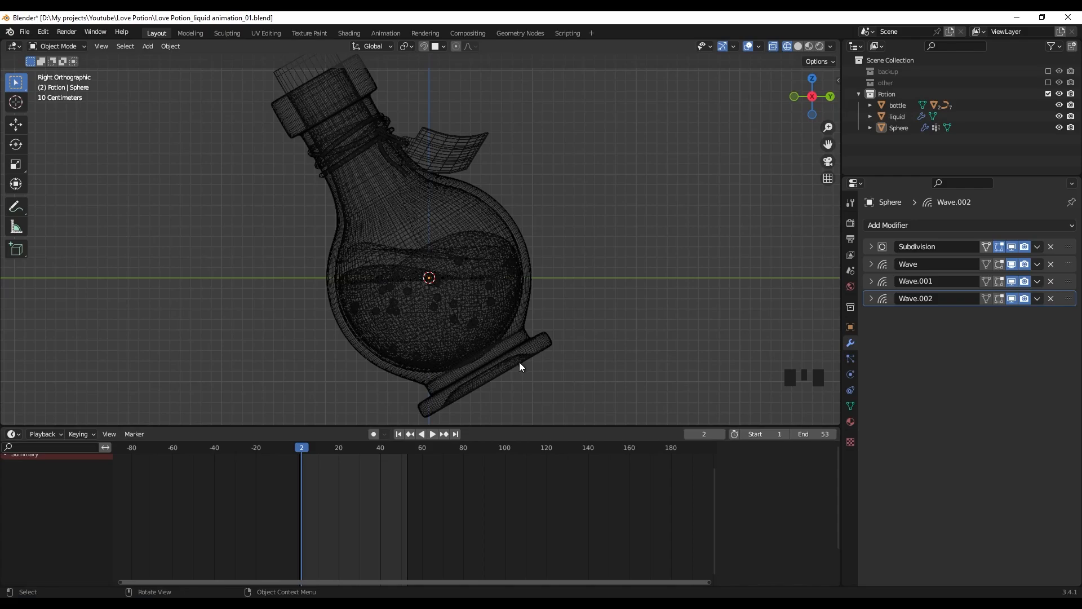
Play the animation from its first frames to watch how the original liquid's particles behave
key(space)
key(space)
drag(376, 449, 306, 451)
key(space)
key(space)
shift+middle_drag(509, 335, 492, 332)
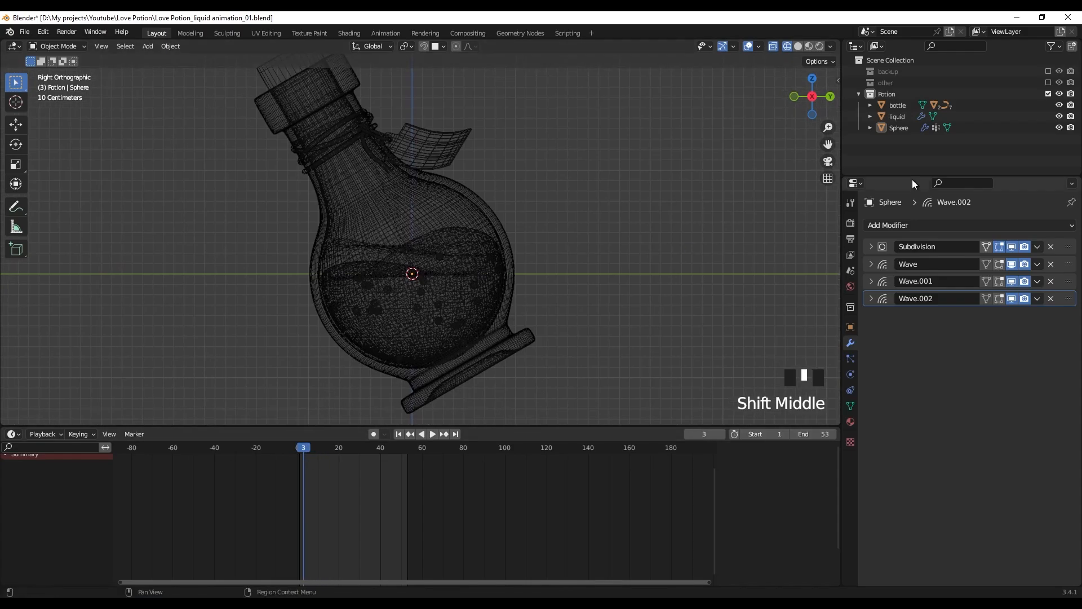
Move the liquid object about 1.95 m along Y so it sits beside the bottle
click(908, 117)
key(g)
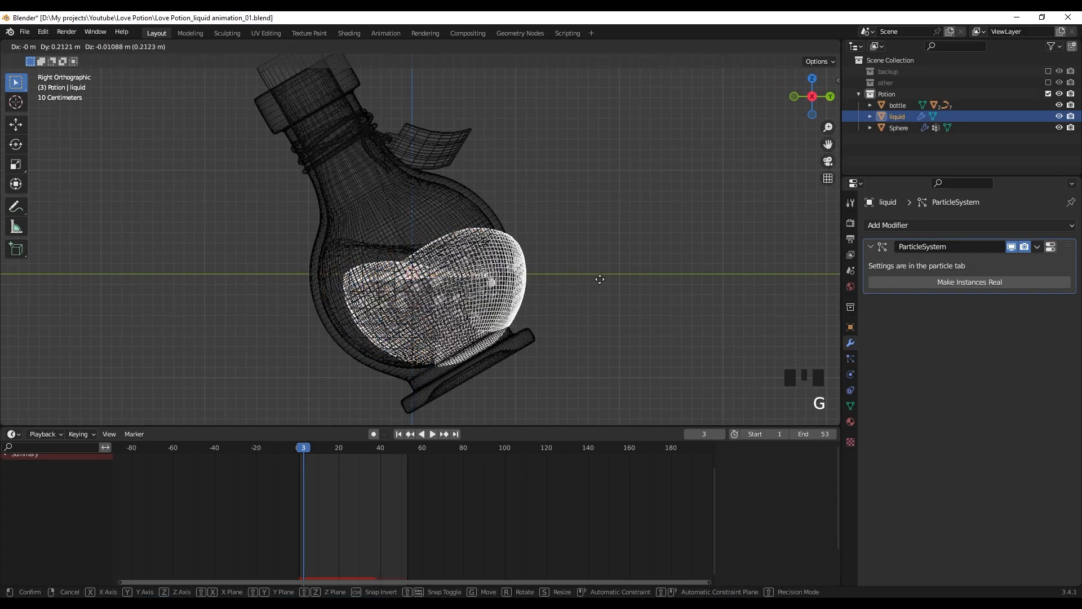
click(664, 322)
middle_drag(665, 323, 522, 285)
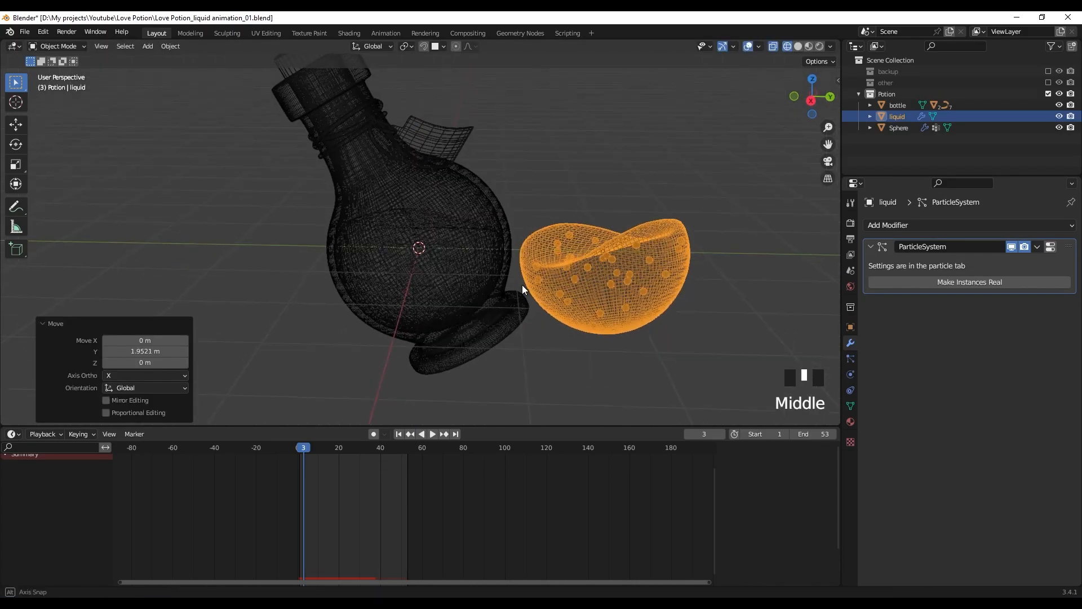
Select the liquid and Sphere objects together and isolate them in local view
shift+click(477, 260)
shift+click(478, 259)
click(554, 252)
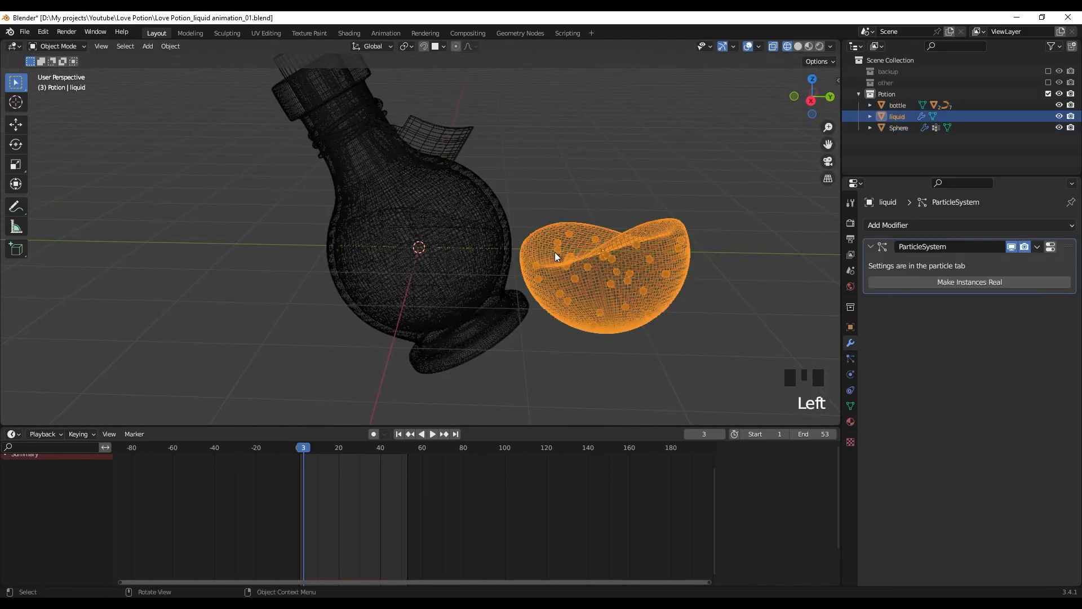
shift+click(894, 132)
key(slash)
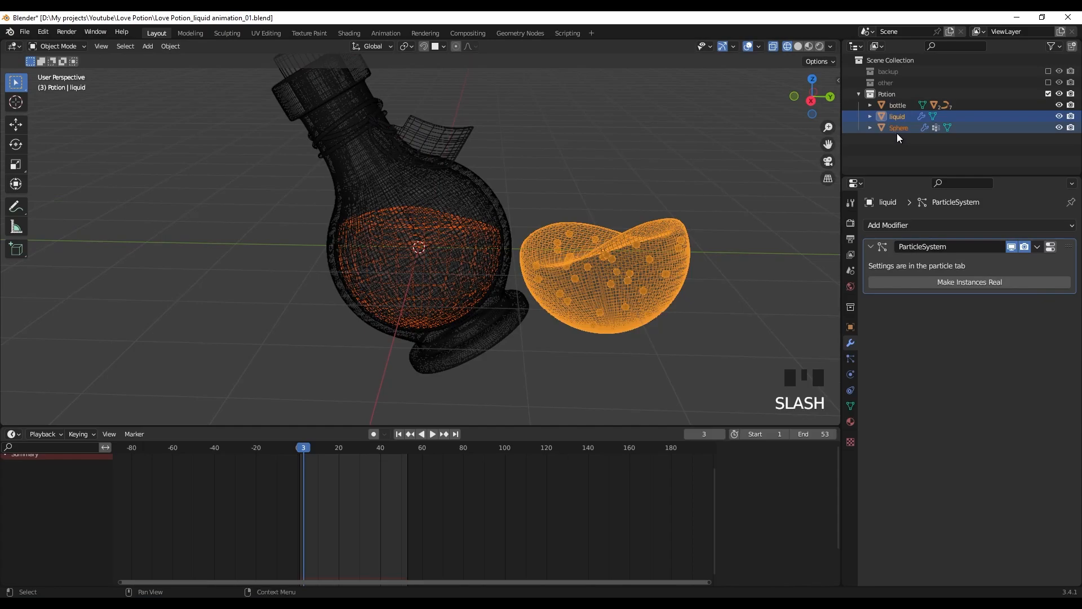
key(slash)
scroll(460, 190, up, 3)
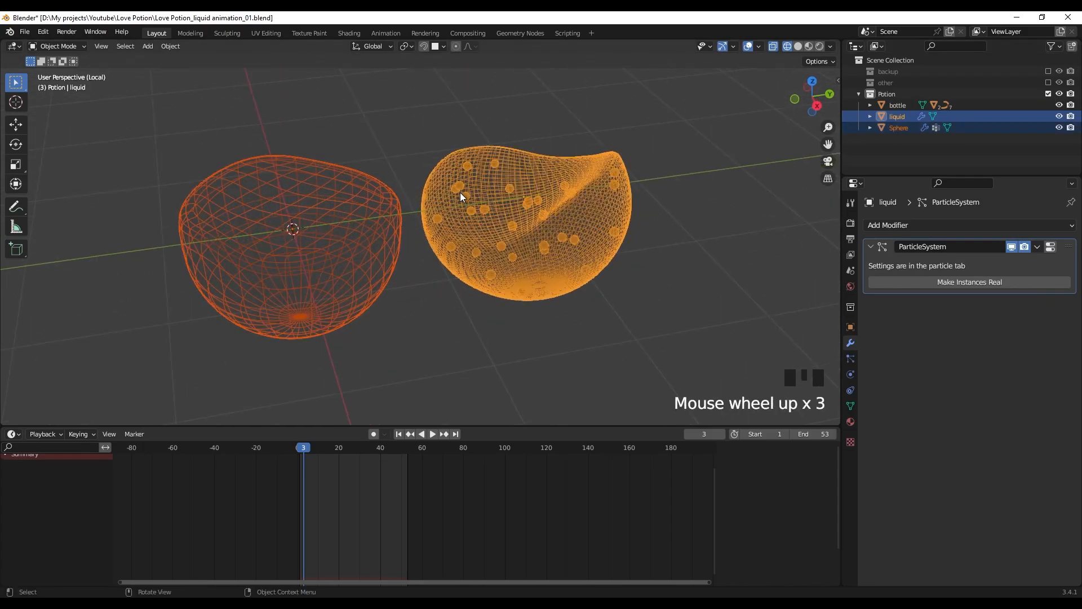
Copy the ParticleSystem modifier from the liquid object to the Sphere, with liquid as the active object
middle_drag(460, 190, 466, 180)
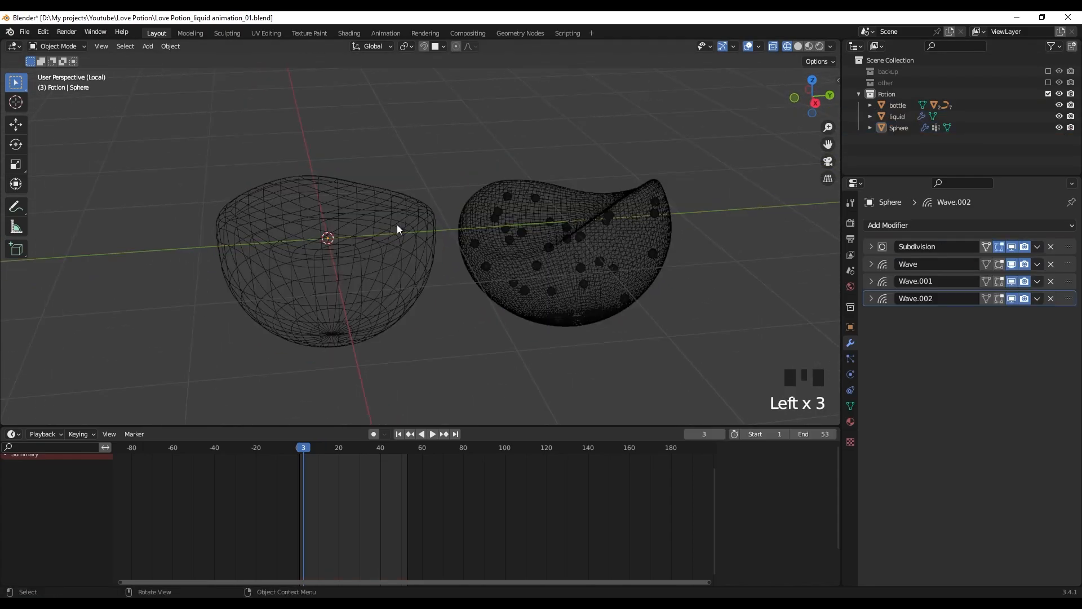
click(398, 228)
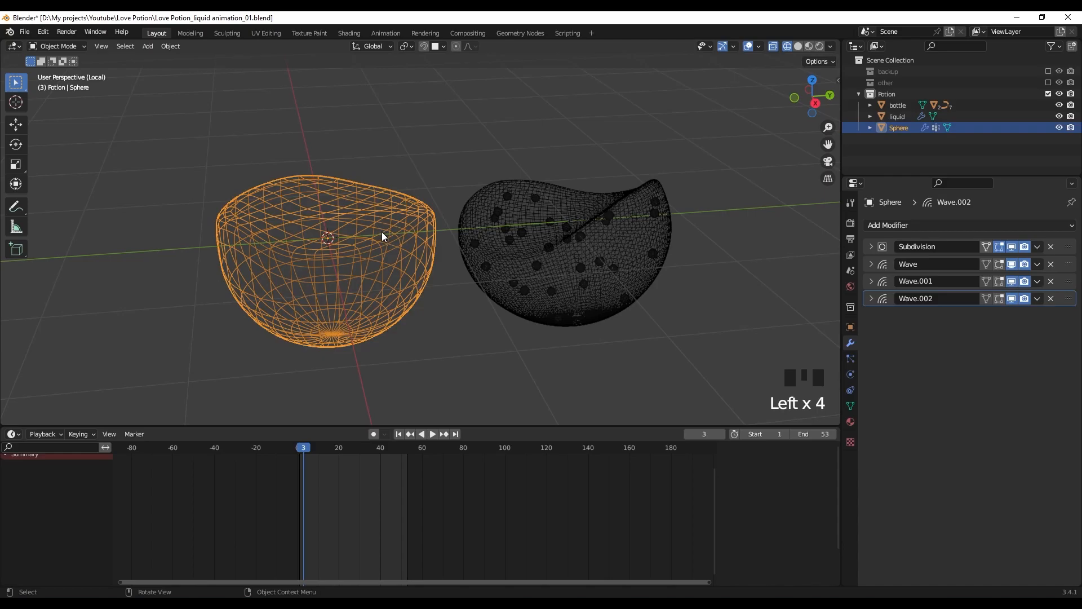
shift+click(480, 229)
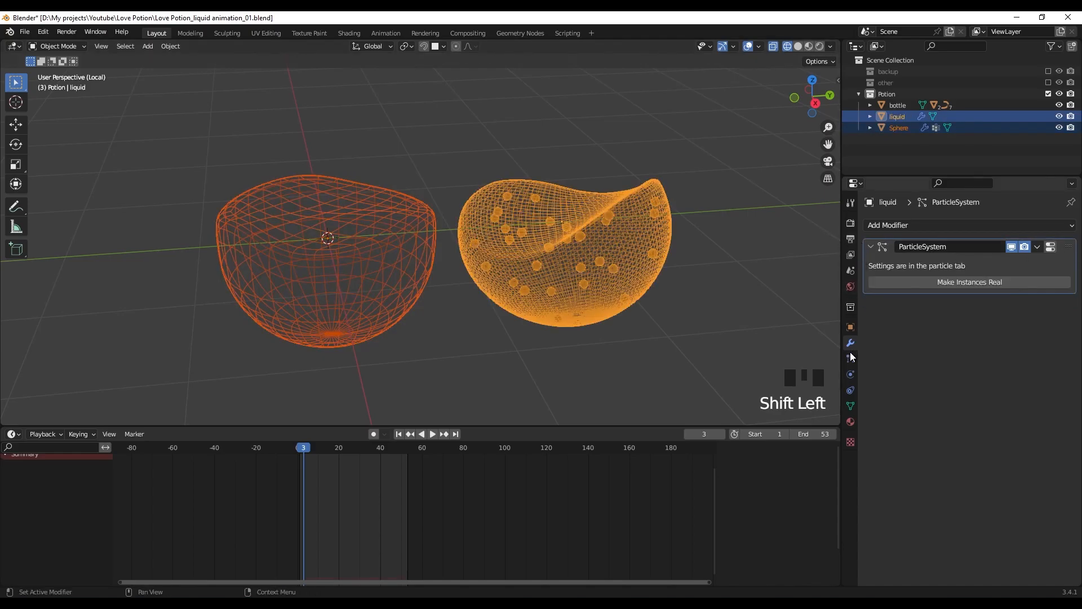
click(1036, 246)
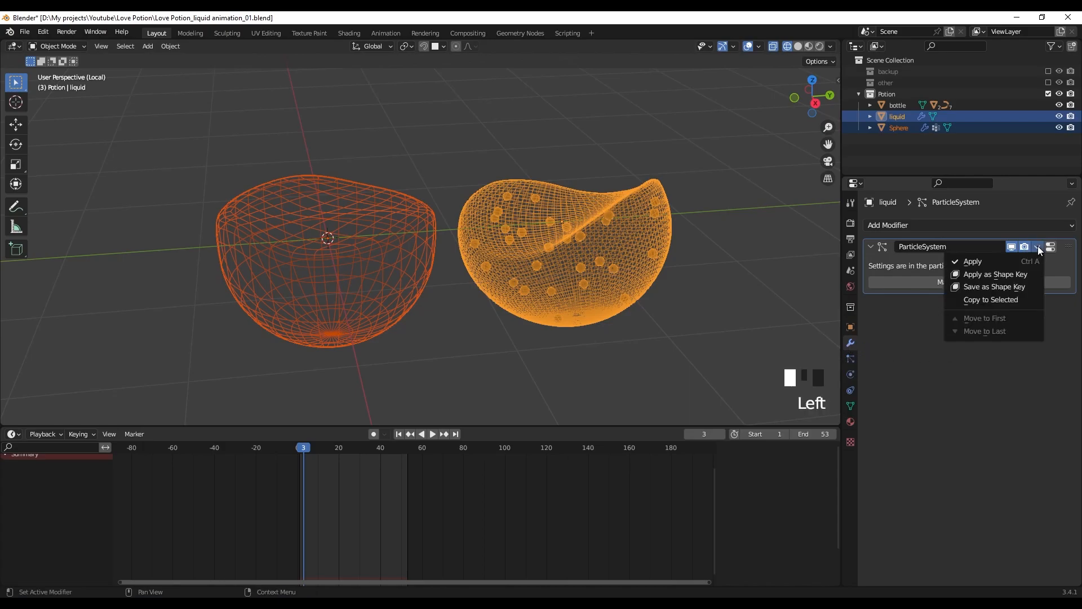
click(1016, 298)
Select the original liquid object on its own and hide it in the viewport
middle_drag(499, 314, 435, 318)
click(451, 301)
click(538, 254)
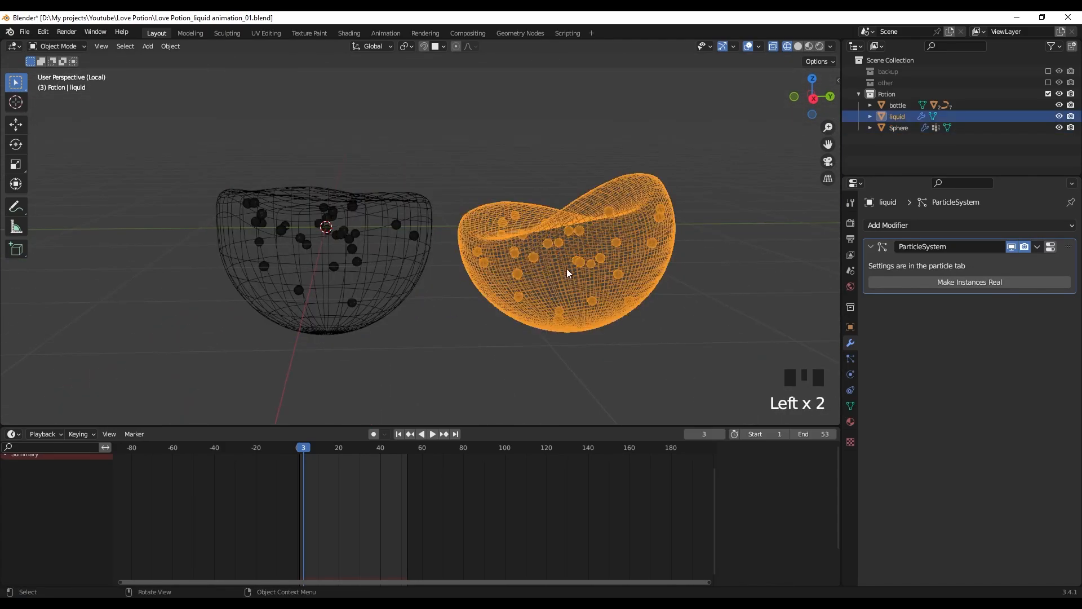
click(1059, 116)
Play the animation in right orthographic view to check the Sphere's particles, and return to frame 3
mouse_move(490, 245)
middle_down()
mouse_move(496, 235)
mouse_move(471, 235)
middle_up()
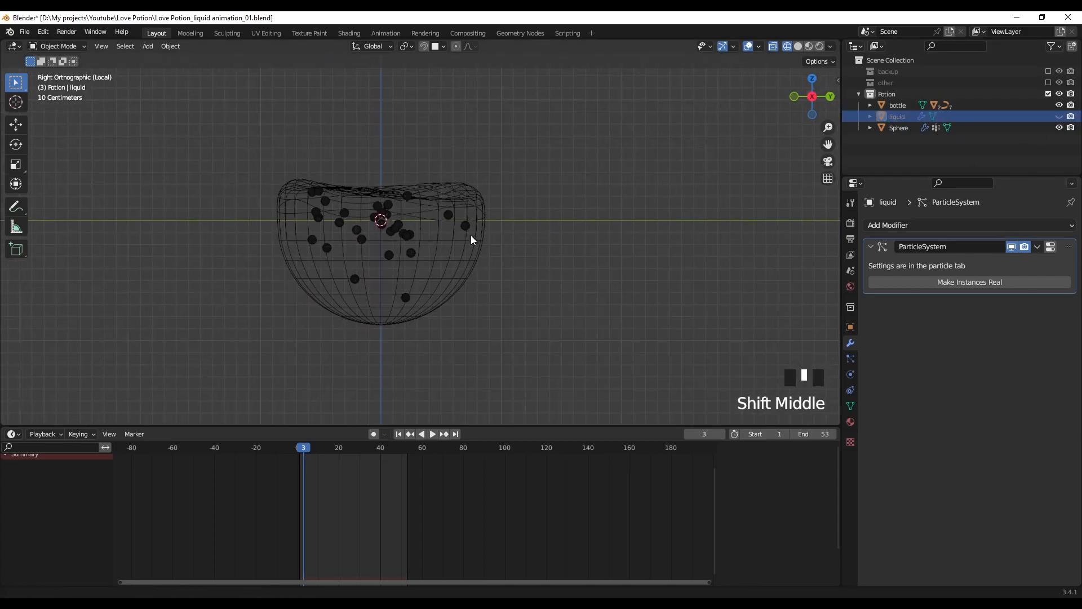
scroll(439, 329, up, 1)
key(space)
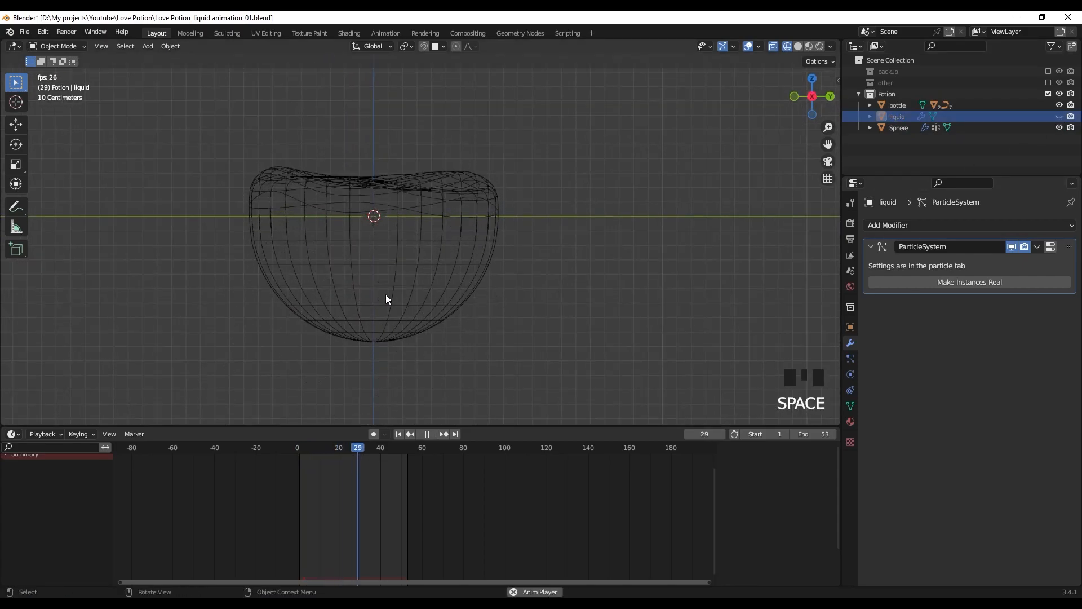
key(space)
click(345, 450)
drag(345, 451, 302, 454)
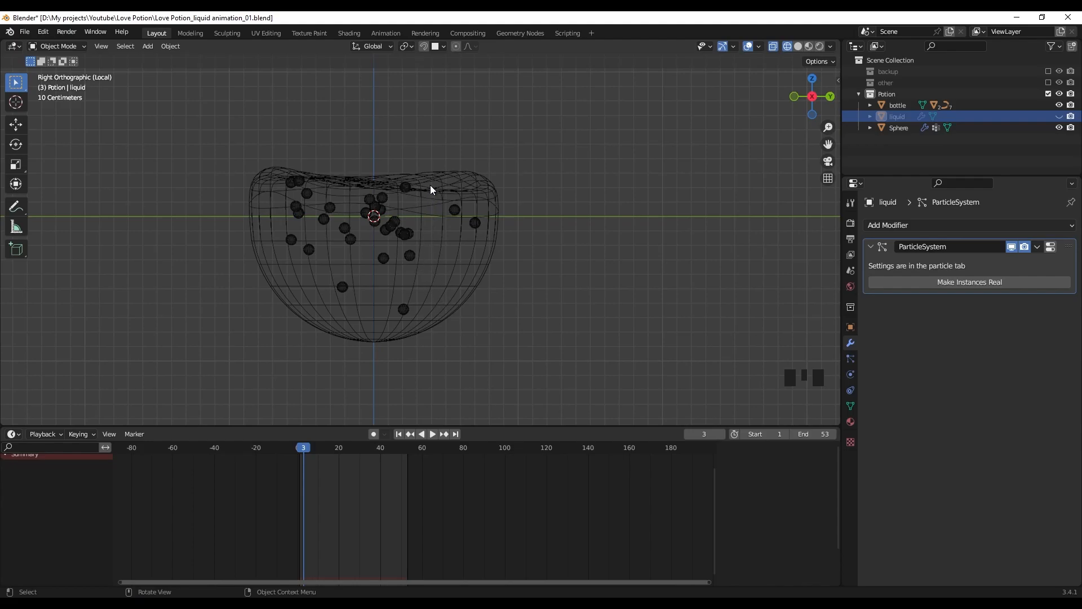
Set the shared particle system's emission start frame to -10 and its end frame to 120
click(643, 354)
click(851, 360)
scroll(878, 365, down, 1)
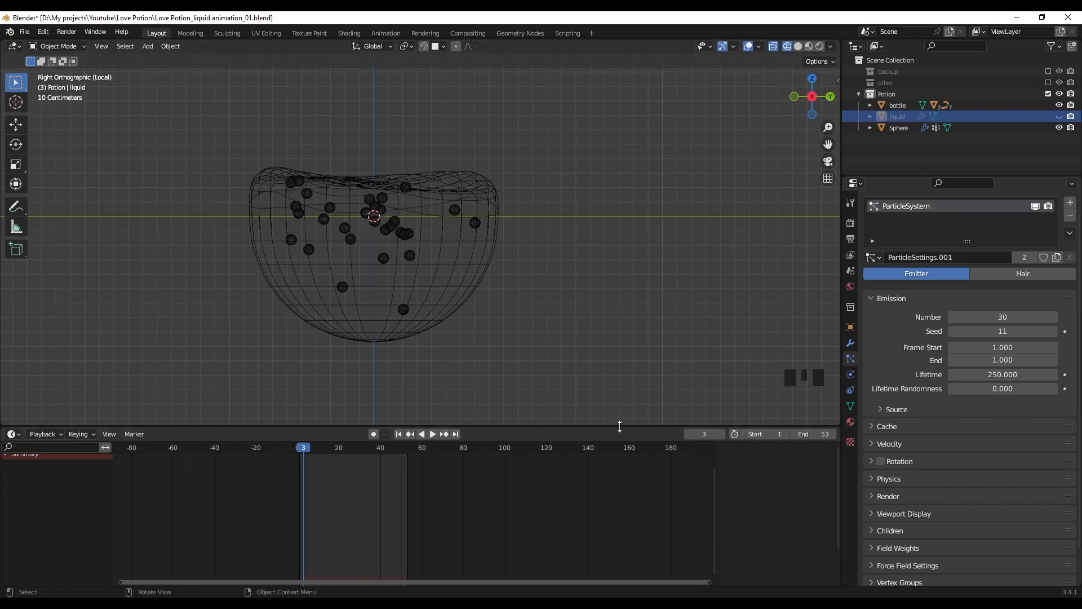
click(969, 347)
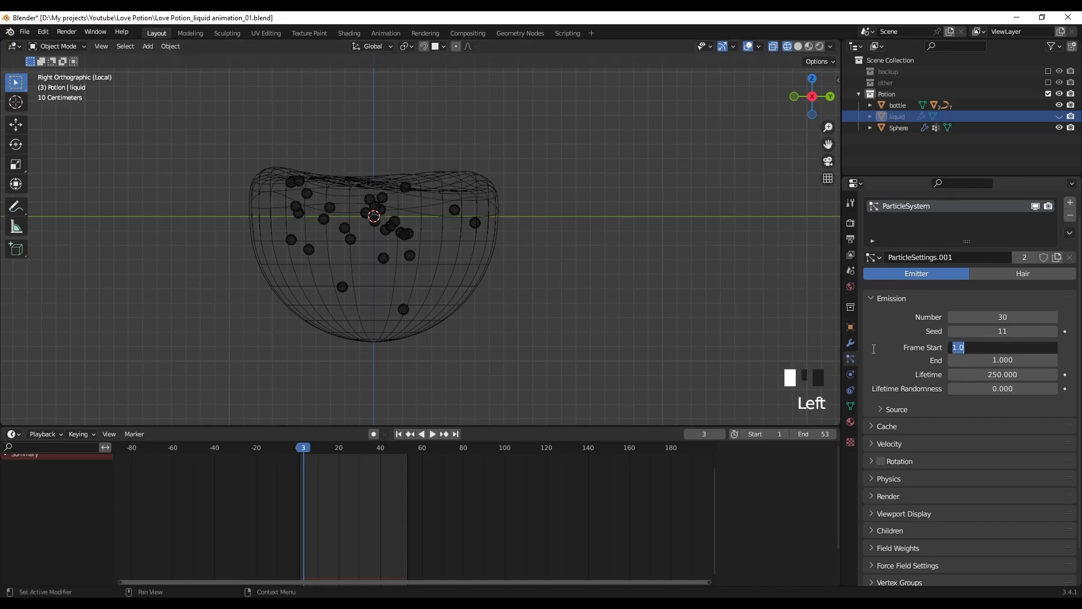
text(-10)
key(Return)
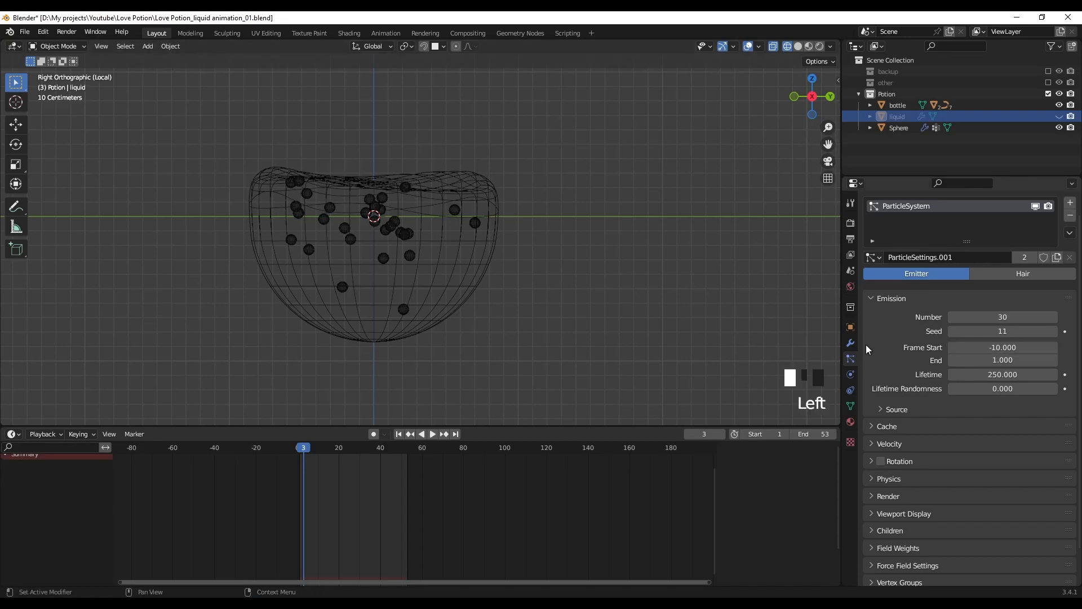
click(982, 360)
text(120)
key(Return)
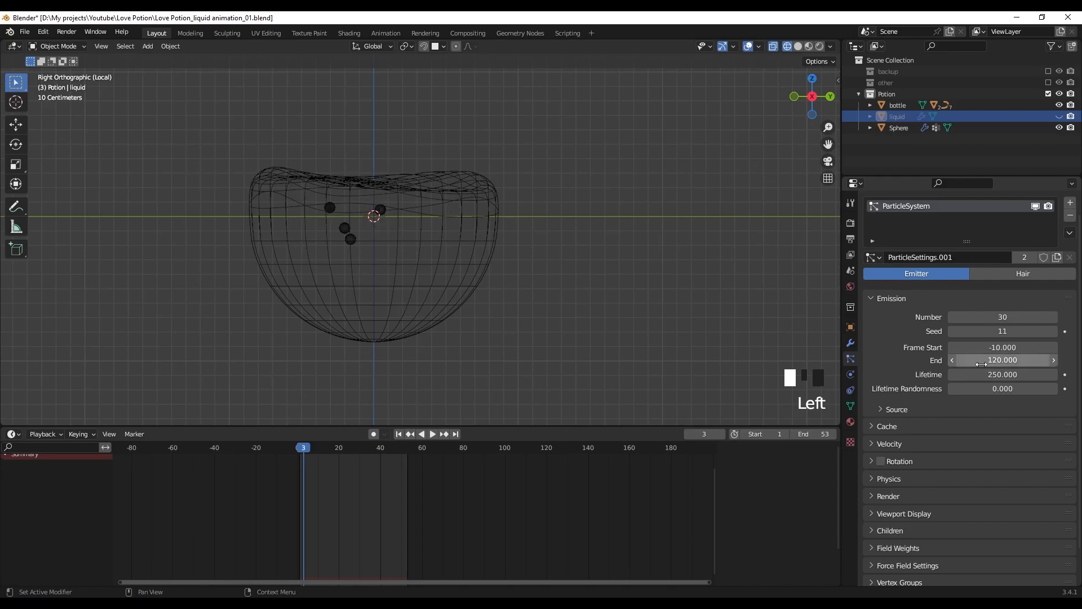
Set the particles' lifetime to 20 and their lifetime randomness to 1
click(974, 375)
text(20)
key(Return)
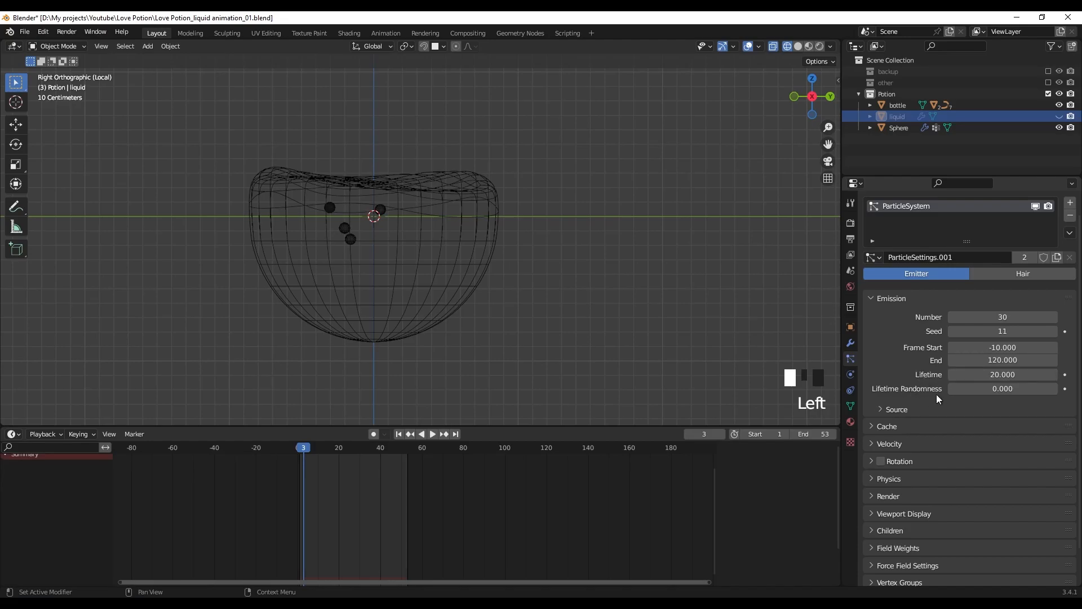
click(965, 388)
text(1)
key(Return)
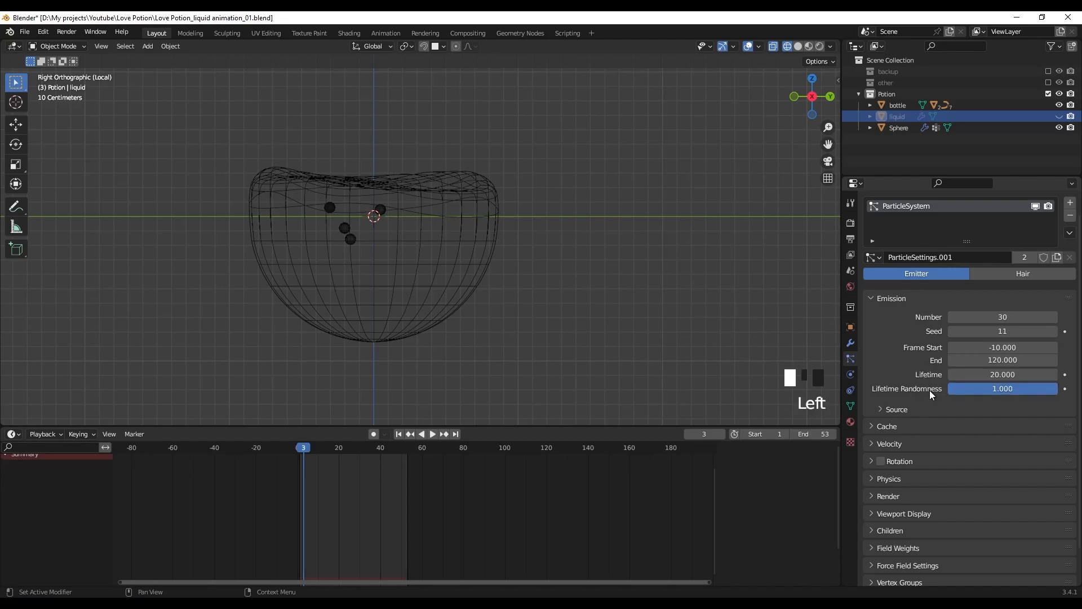
Set the normal velocity of the shared particle system to 0.01 m/s
scroll(920, 382, down, 3)
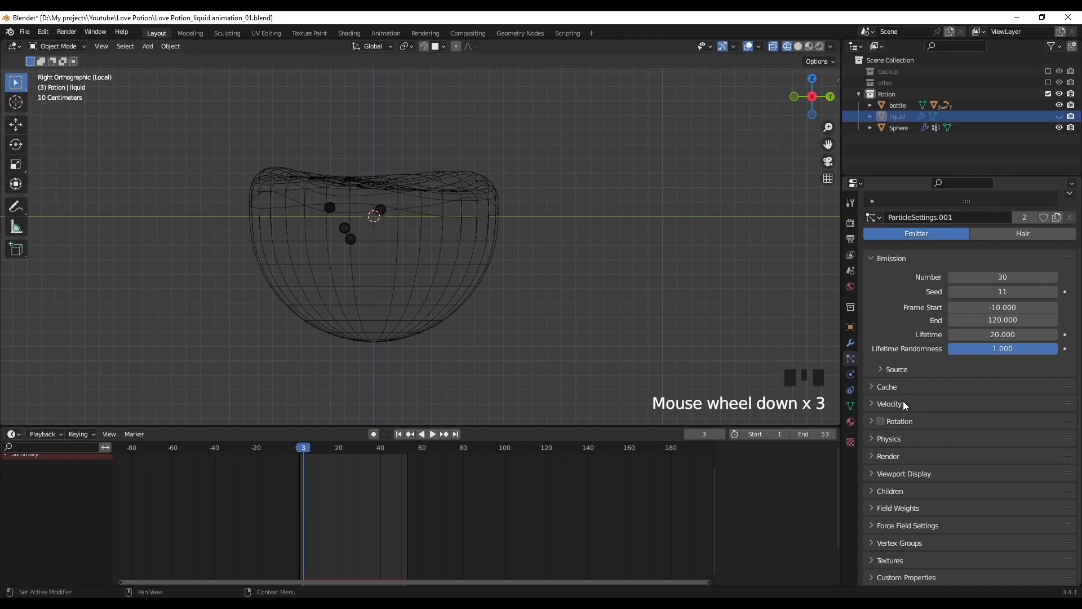
click(871, 404)
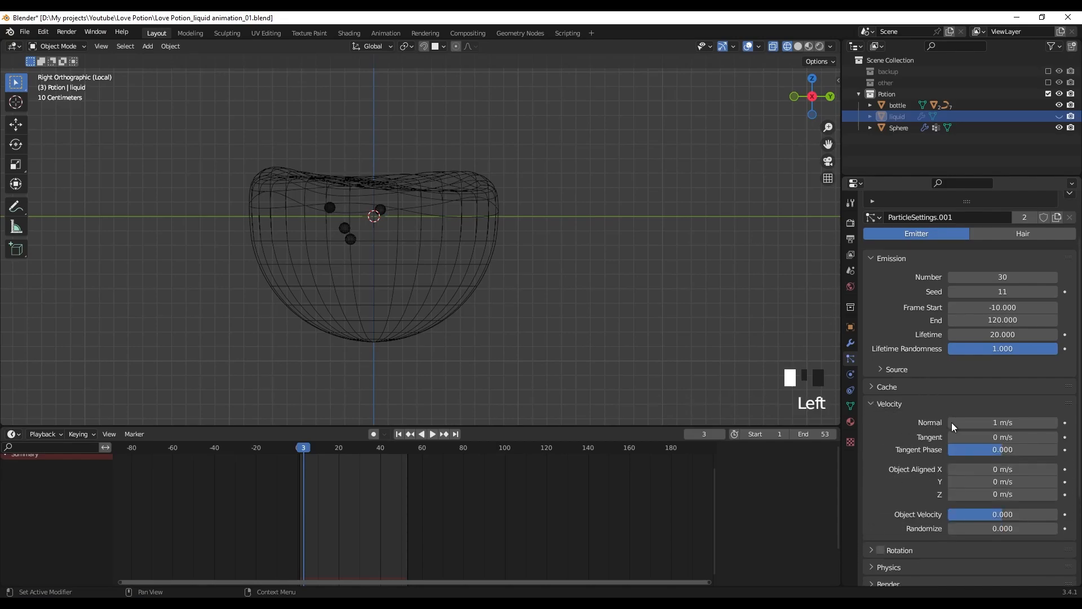
click(992, 422)
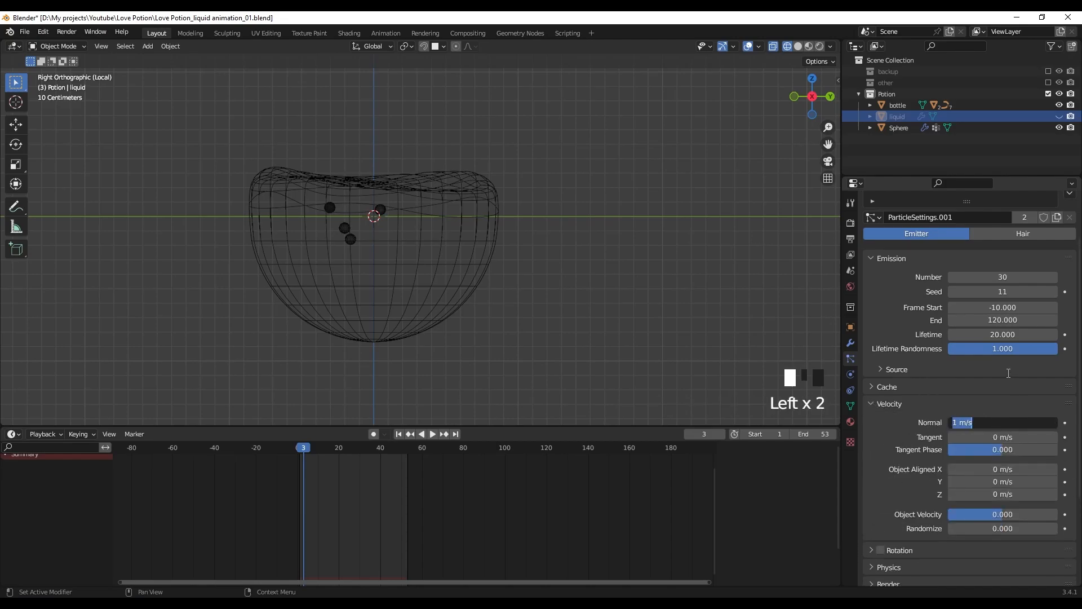
text(0.01)
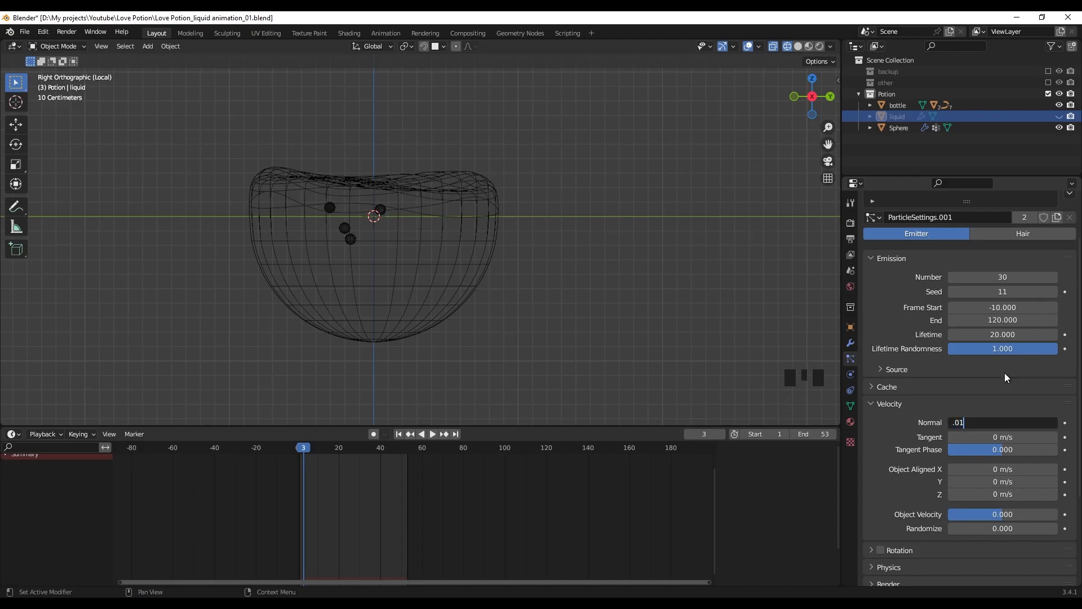
key(Return)
Set the particles' gravity field weight to -0.05 and play the animation to check their motion
scroll(904, 440, down, 9)
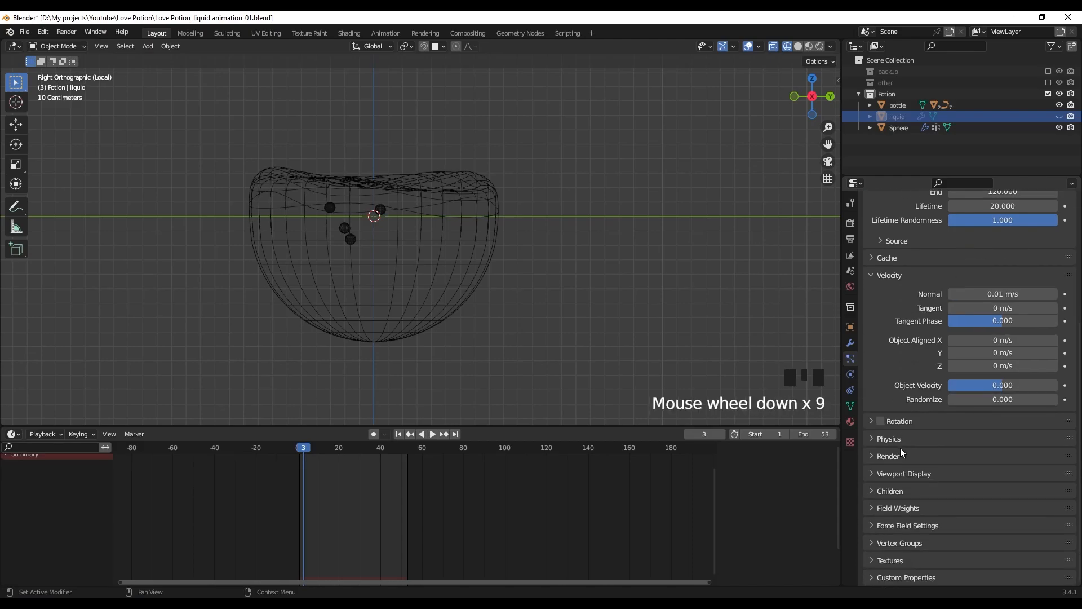
click(872, 439)
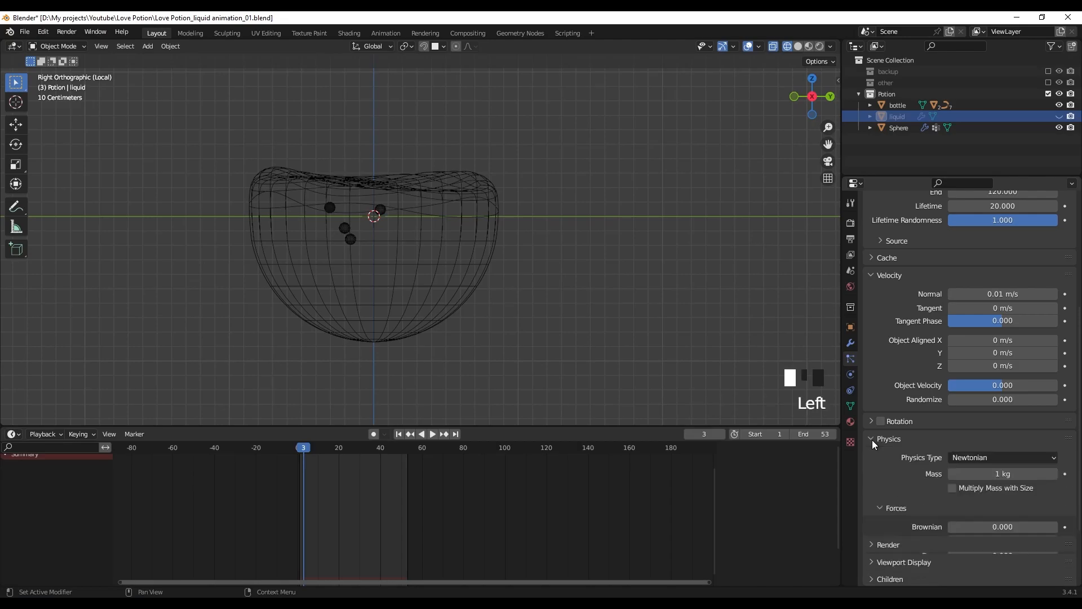
click(872, 440)
scroll(887, 479, down, 3)
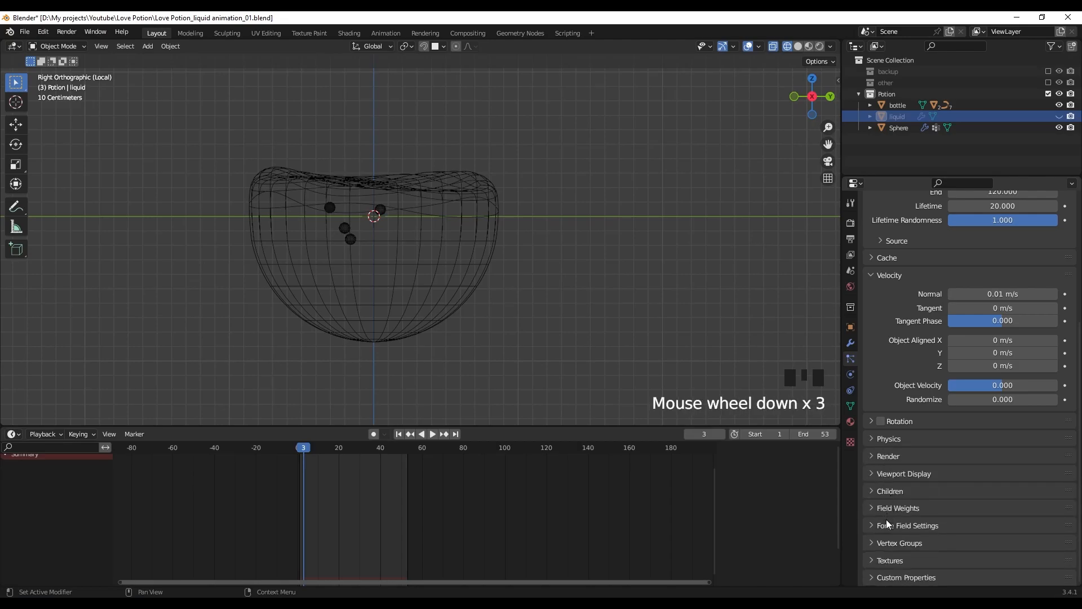
click(872, 510)
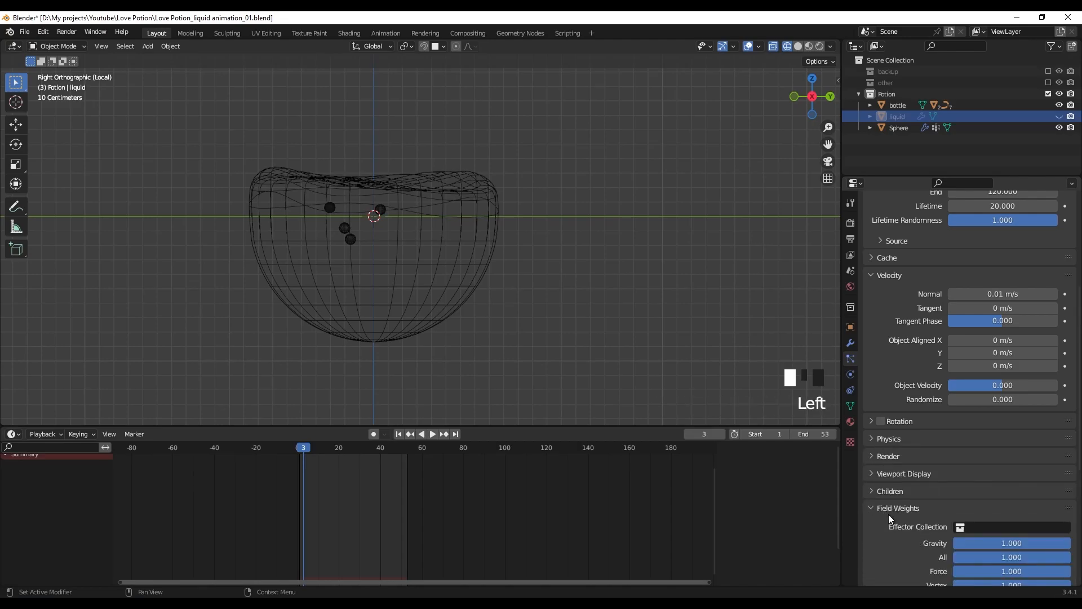
scroll(922, 502, down, 11)
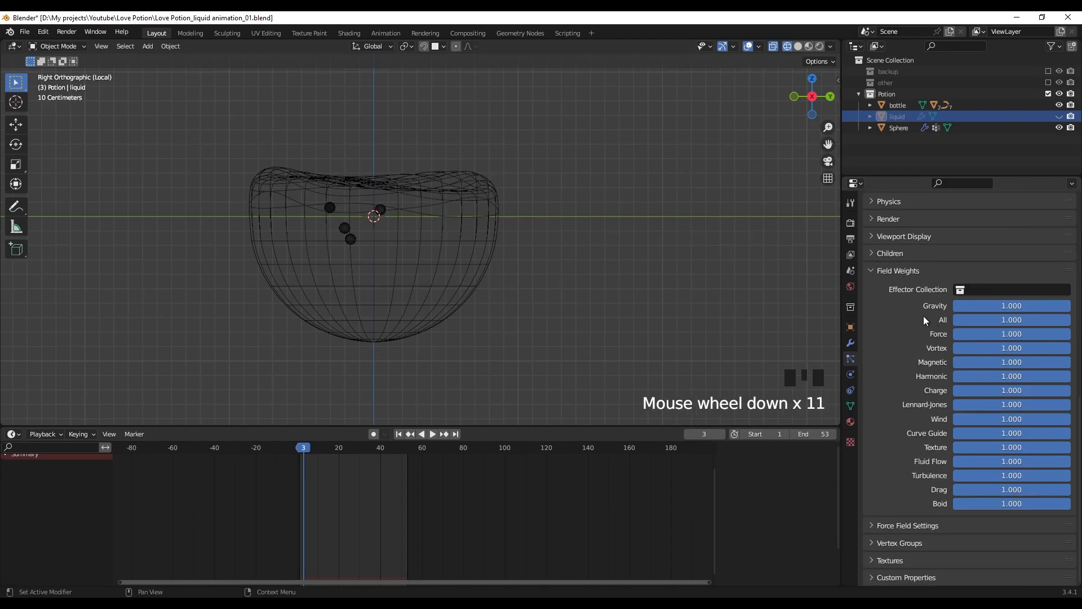
click(988, 307)
key(BackSpace)
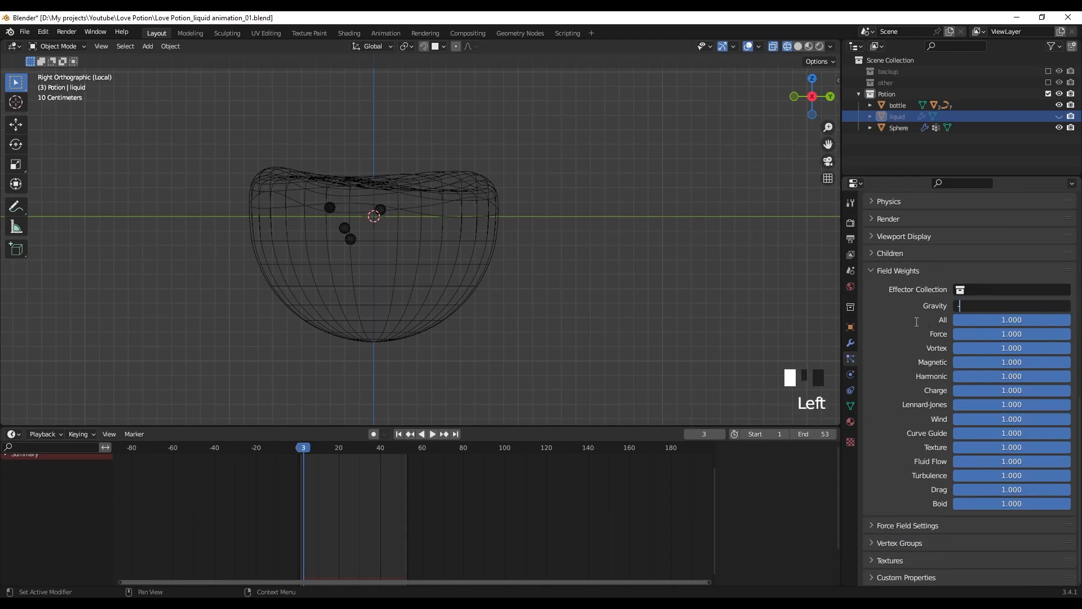
text(-0.05)
key(Return)
key(space)
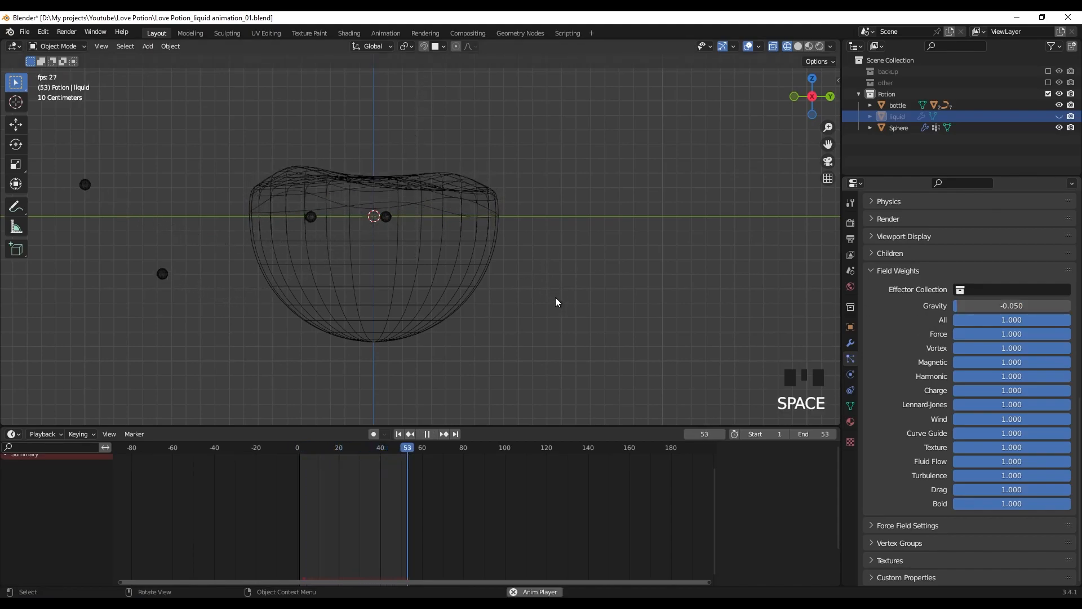
key(space)
Try an emission number of 200 particles and play the animation to judge the bubble density
scroll(882, 374, up, 20)
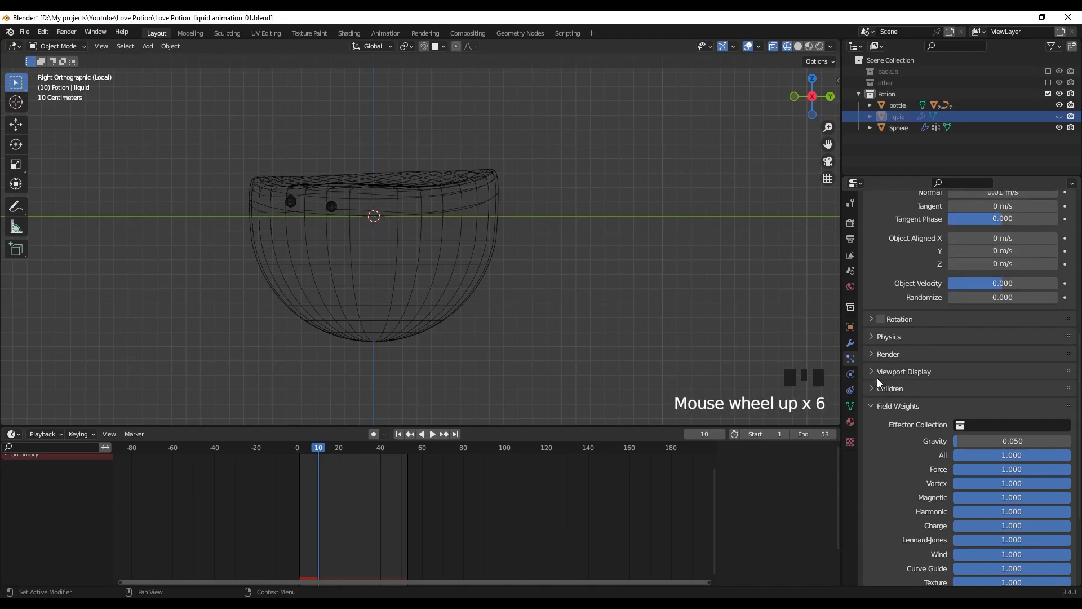
scroll(872, 377, up, 2)
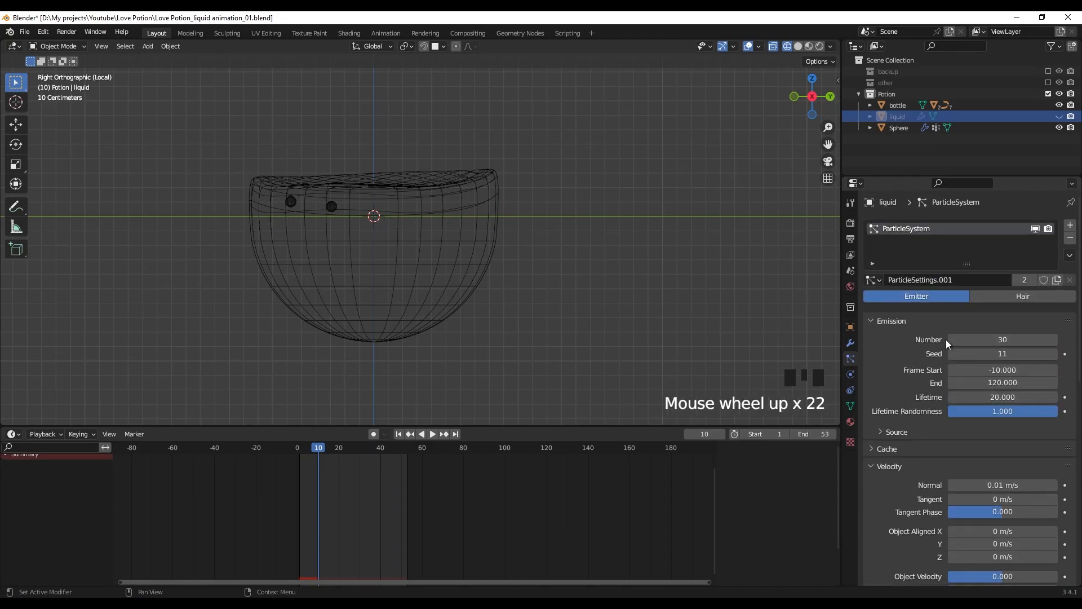
click(1000, 339)
text(200)
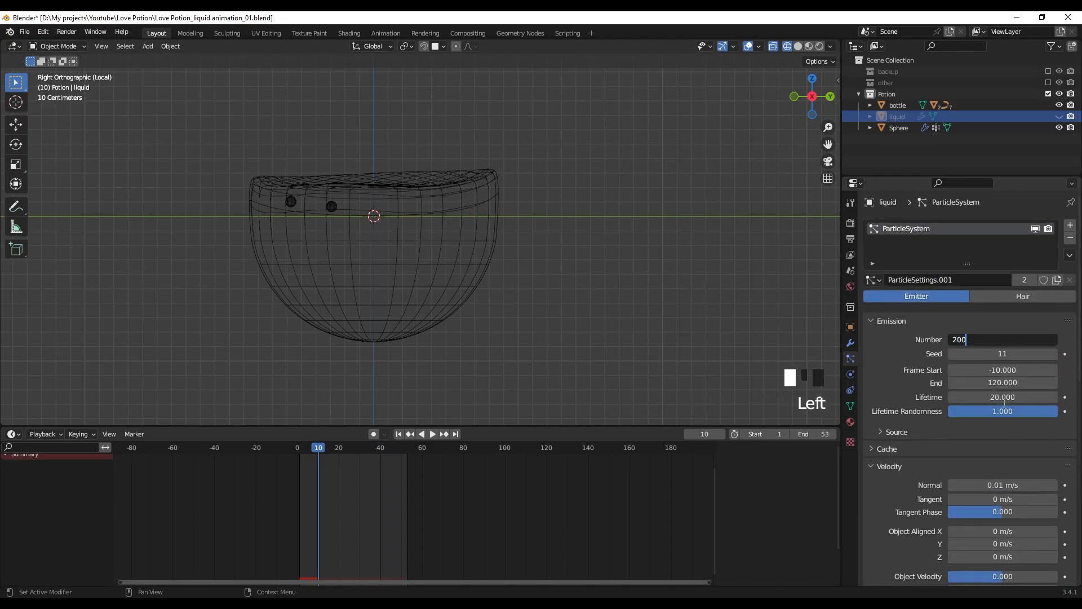
key(Return)
key(space)
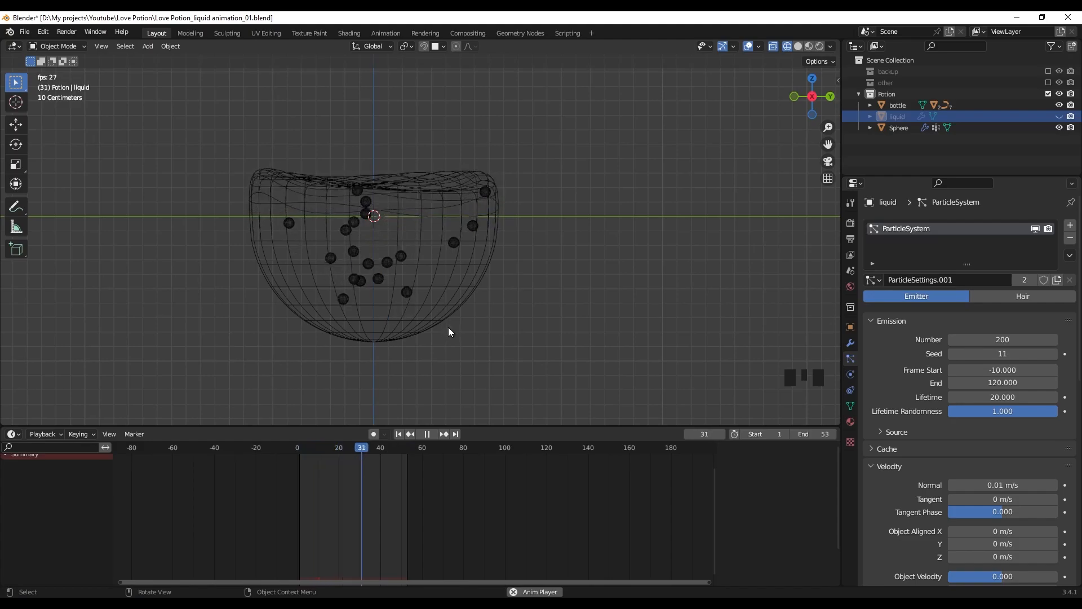
key(space)
Set the particle emission number to 150 and play the animation to check the bubbles
click(977, 339)
text(150)
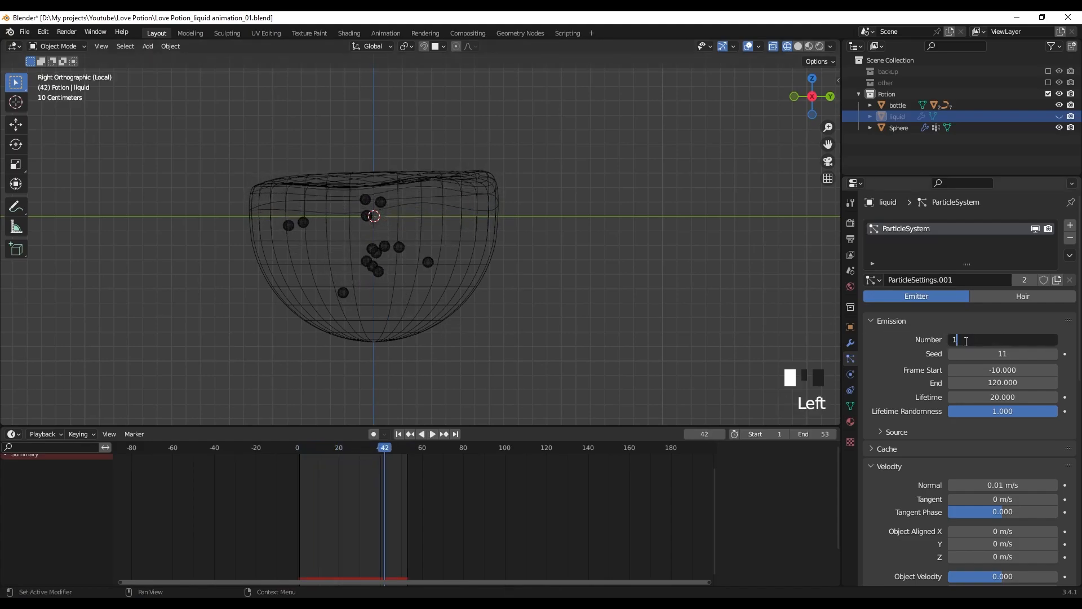
key(Return)
key(space)
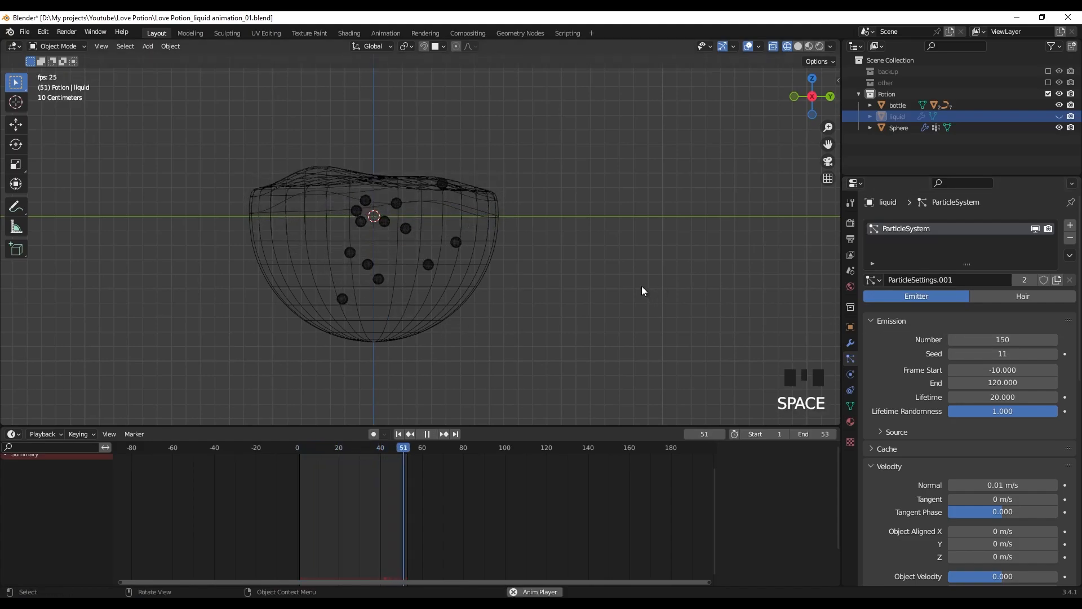
middle_drag(568, 291, 545, 312)
key(space)
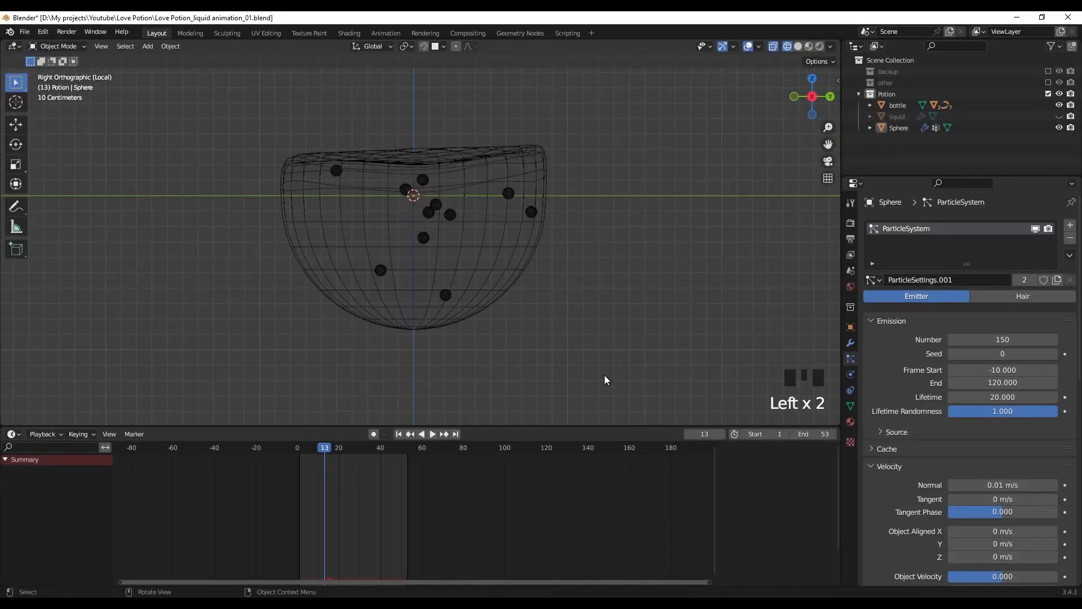
Leave local view, unhide the original liquid object, and isolate it together with the Sphere
key(KP_Divide)
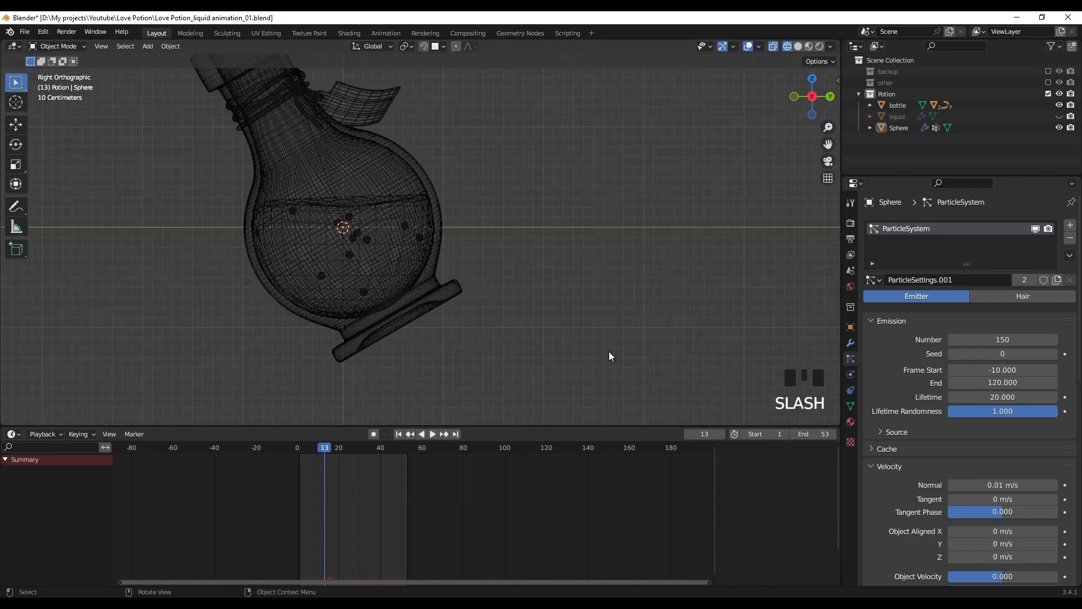
click(1059, 116)
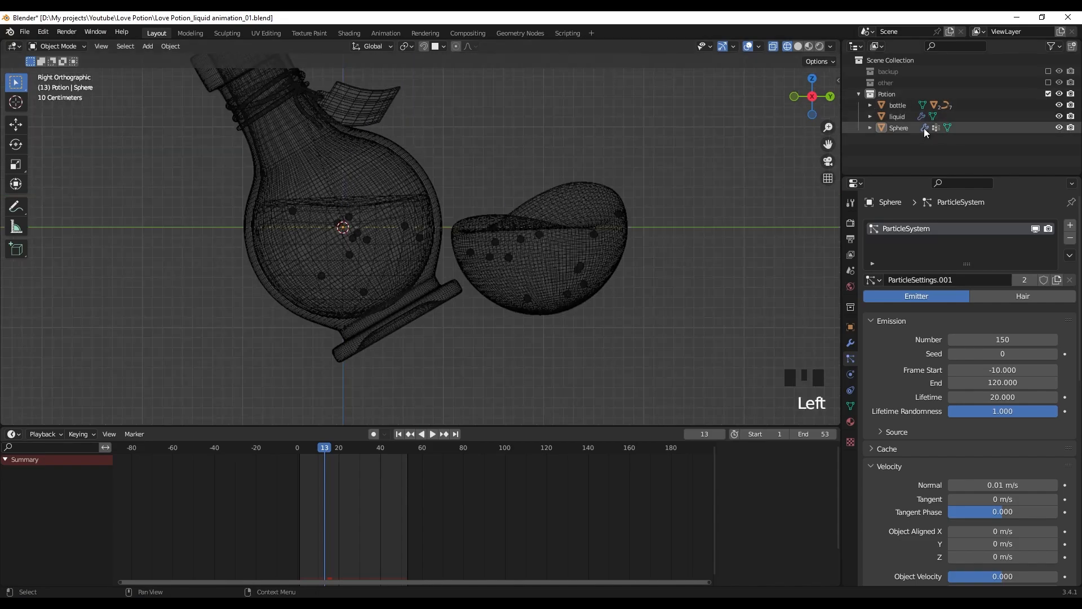
scroll(526, 251, up, 2)
shift+middle_drag(592, 221, 597, 234)
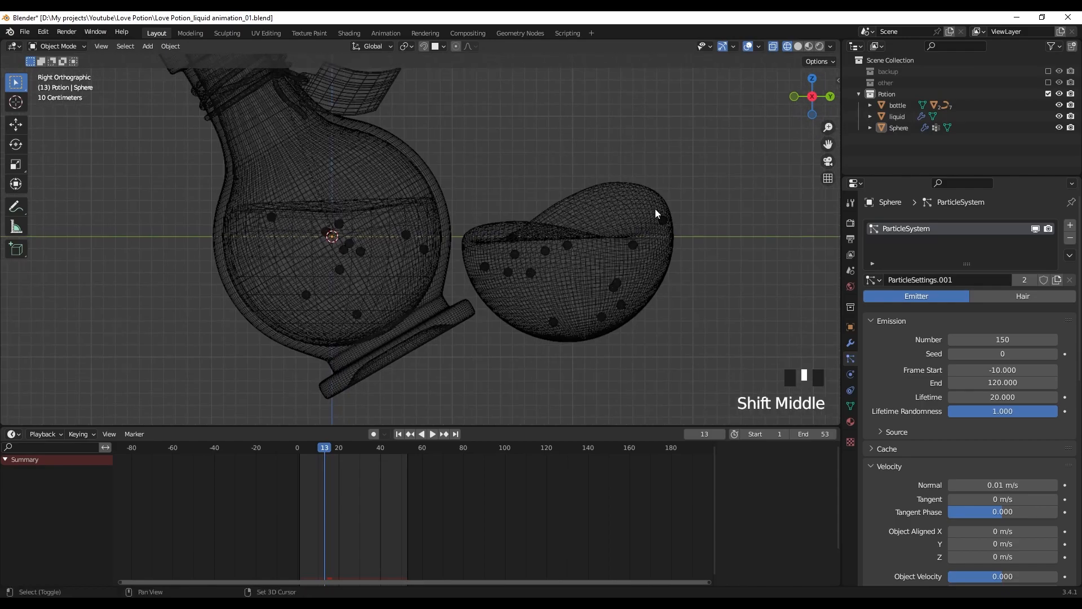
shift+click(897, 117)
key(KP_Divide)
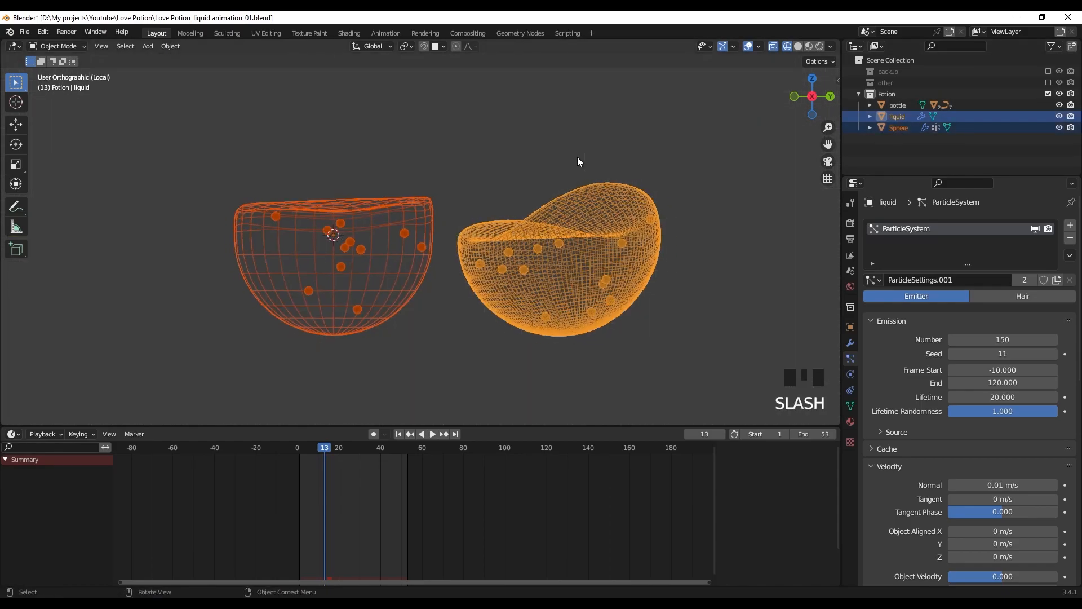
Switch to Material Preview shading and link the original liquid's material to the Sphere
key(z)
shift+middle_drag(466, 251, 442, 198)
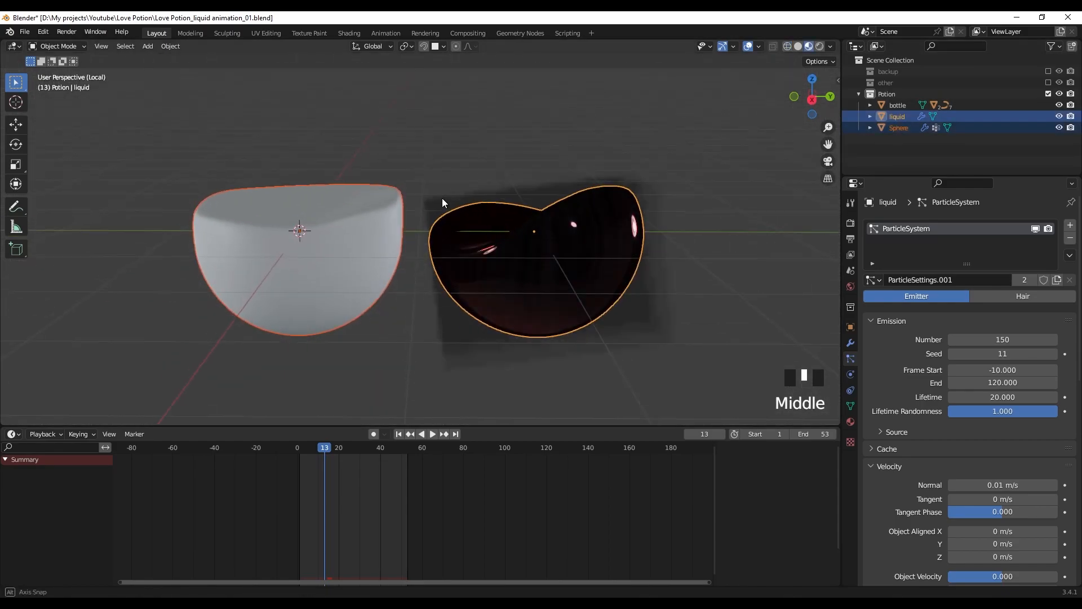
click(420, 207)
click(396, 201)
click(381, 220)
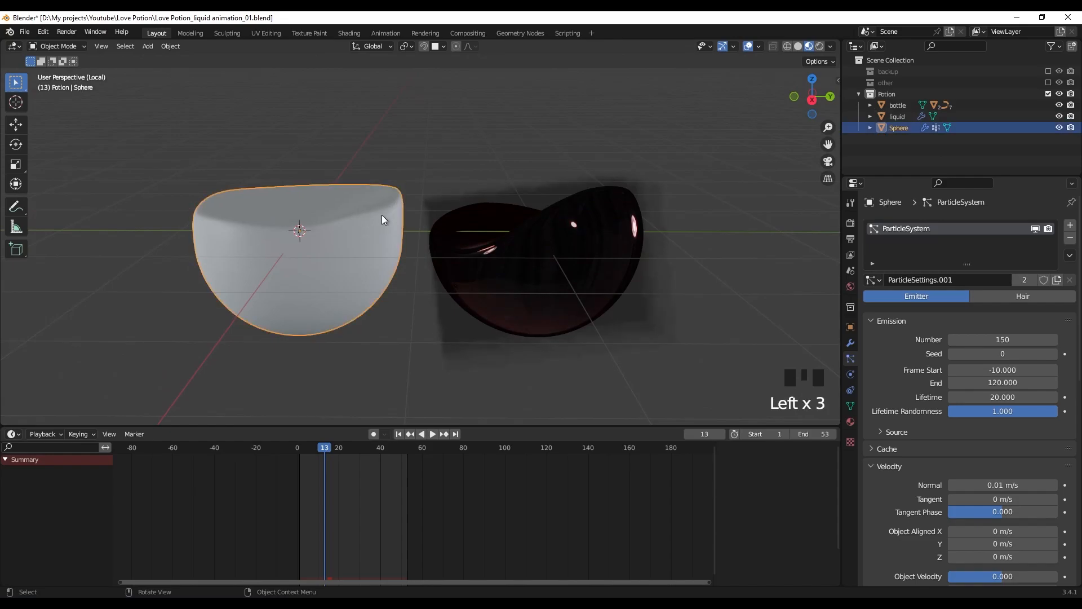
shift+click(480, 218)
middle_drag(480, 214, 458, 164)
key(ctrl+l)
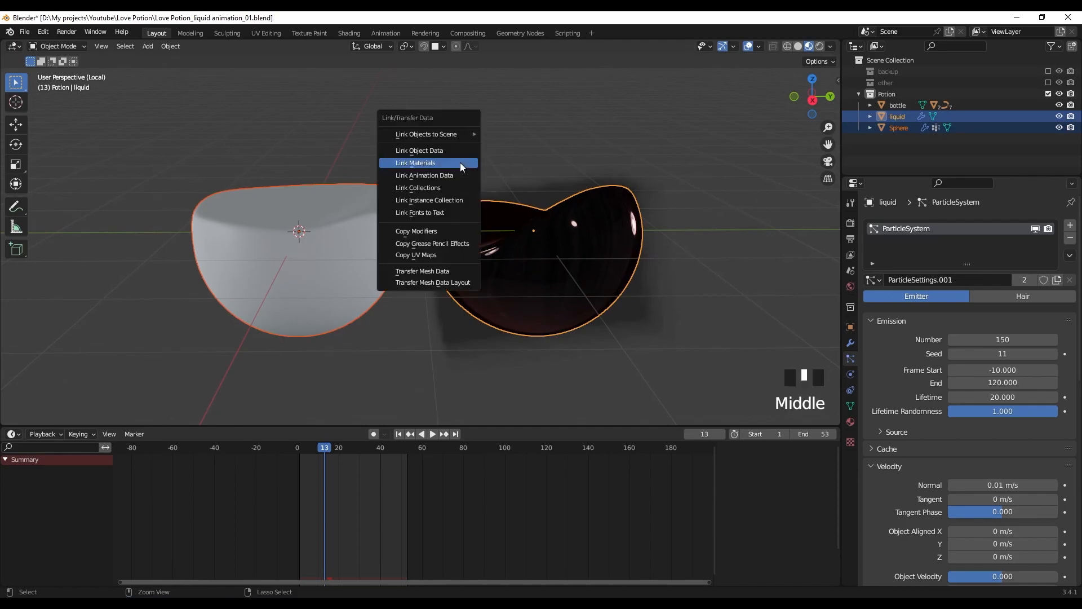
click(459, 162)
middle_drag(376, 232, 391, 240)
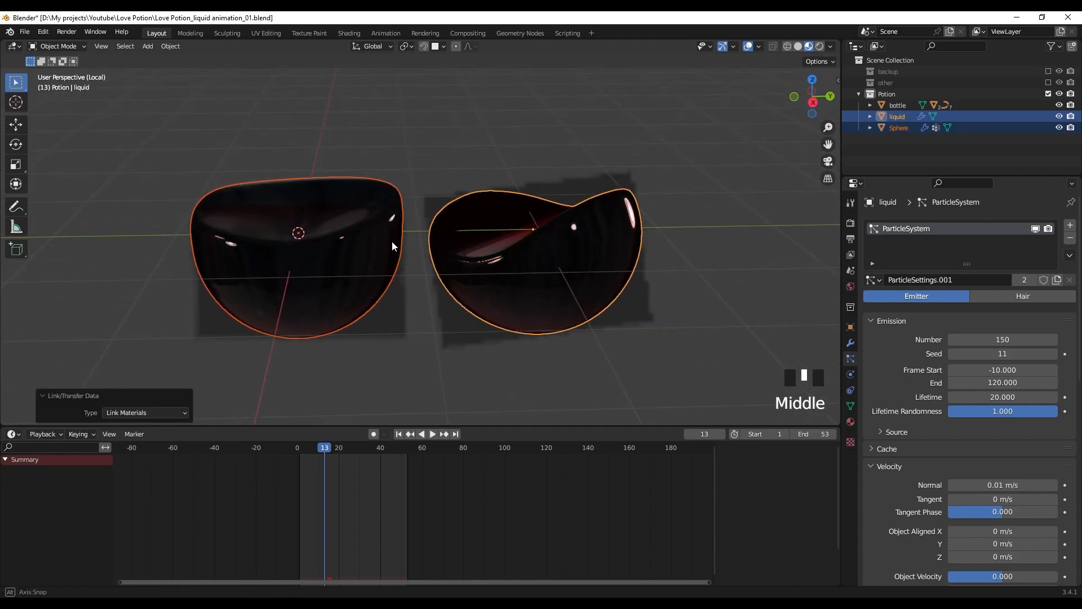
Hide the original liquid object again and leave local view to show the whole bottle
double_click(482, 212)
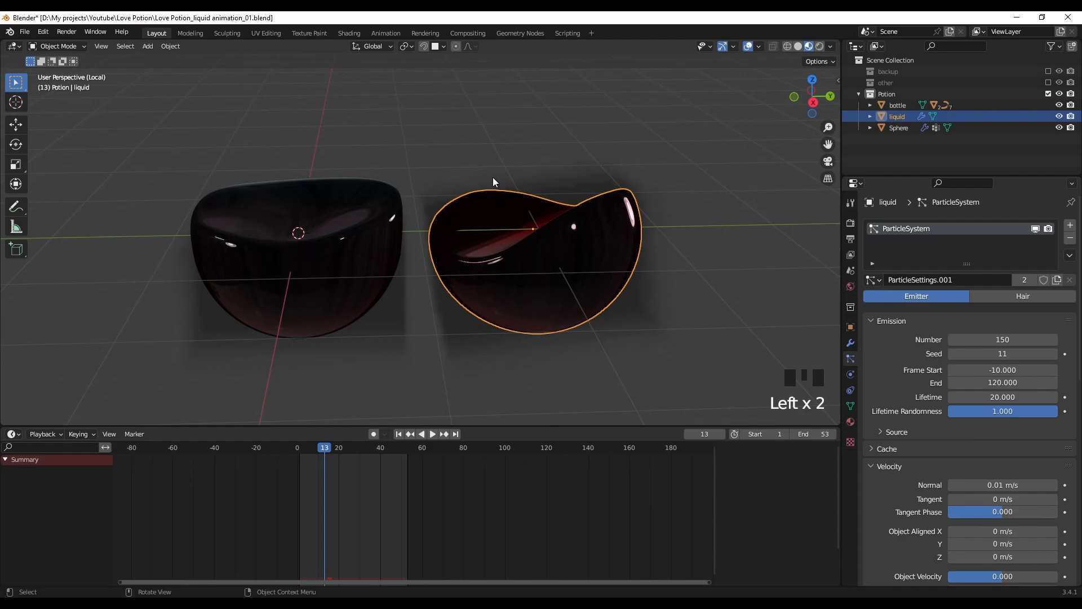
click(1059, 116)
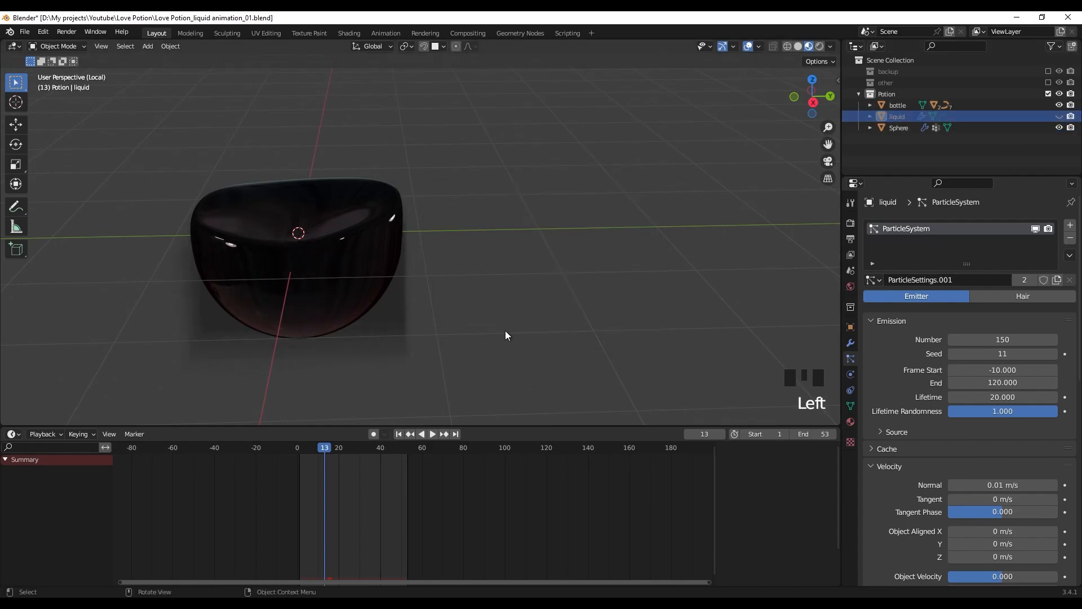
key(slash)
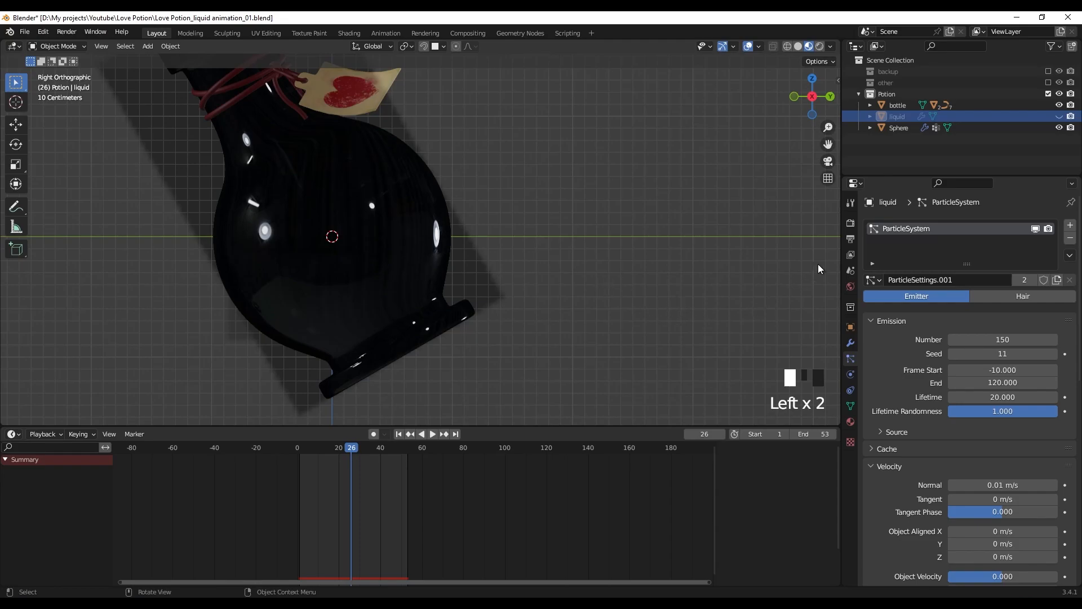
Set the scene's output resolution to 1080 by 1080 px and its frame rate to 30 fps
click(851, 240)
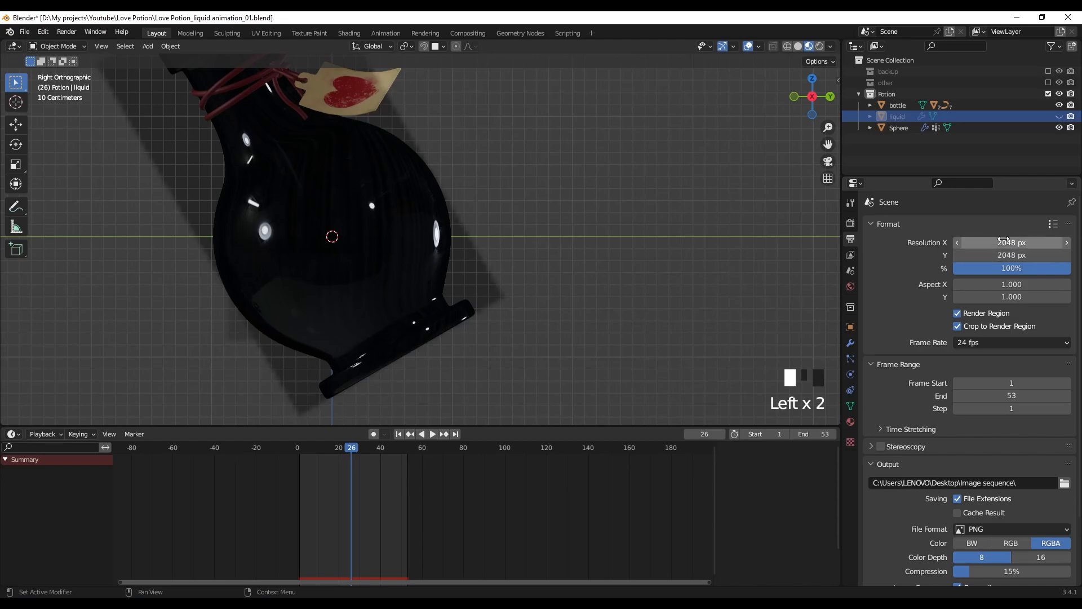
drag(997, 244, 999, 256)
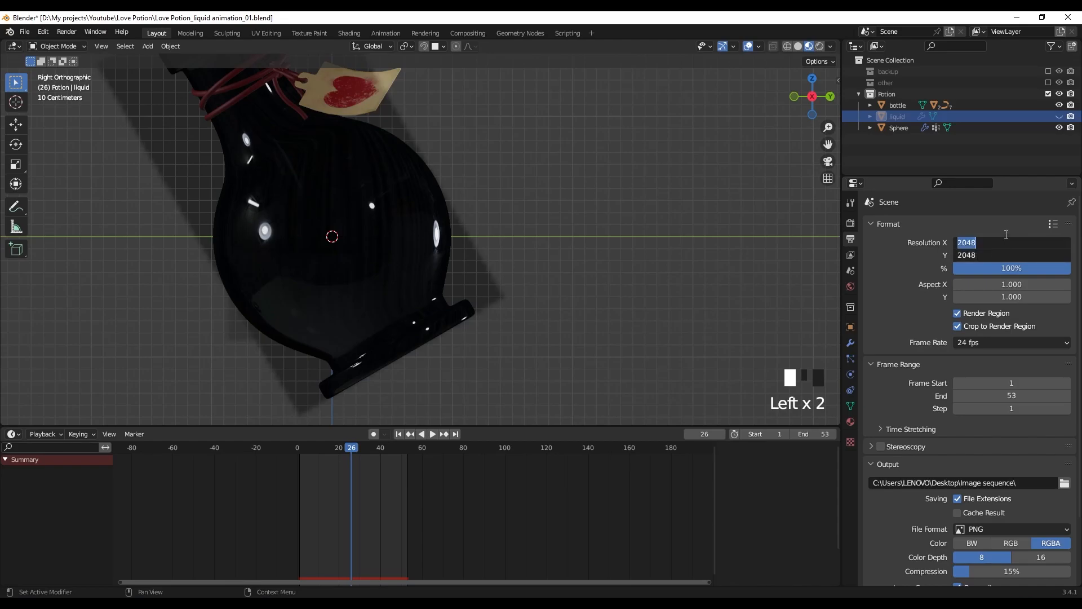
text(1080)
key(Return)
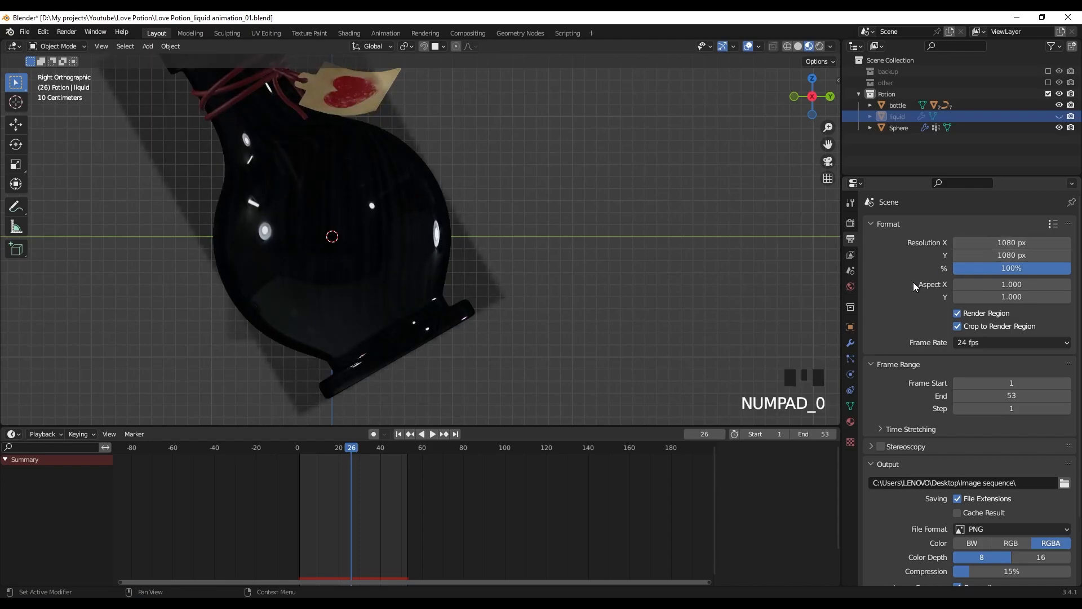
click(966, 342)
click(969, 405)
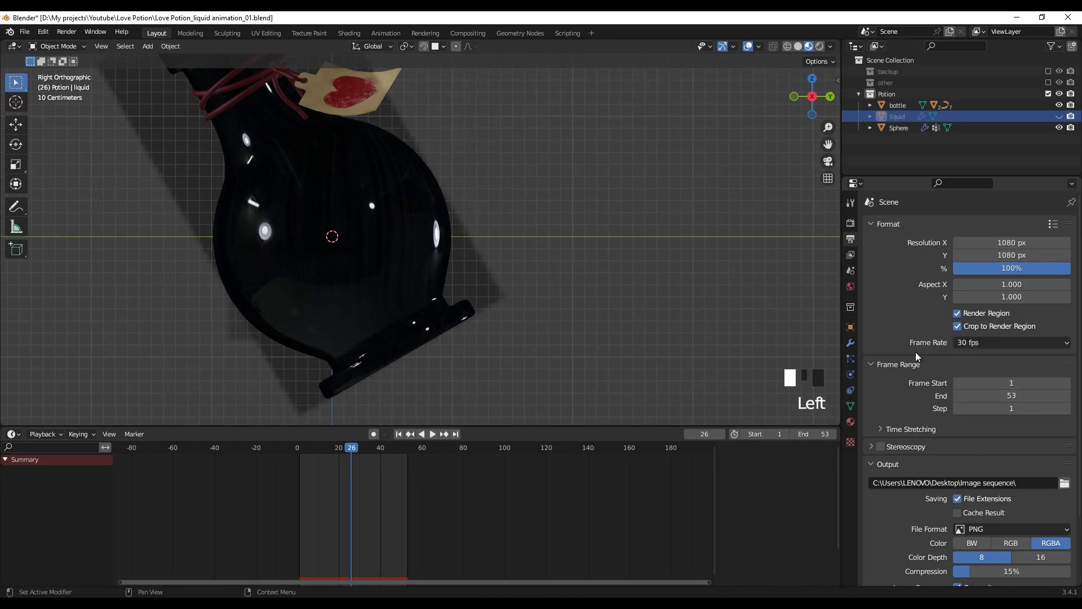
scroll(915, 338, down, 3)
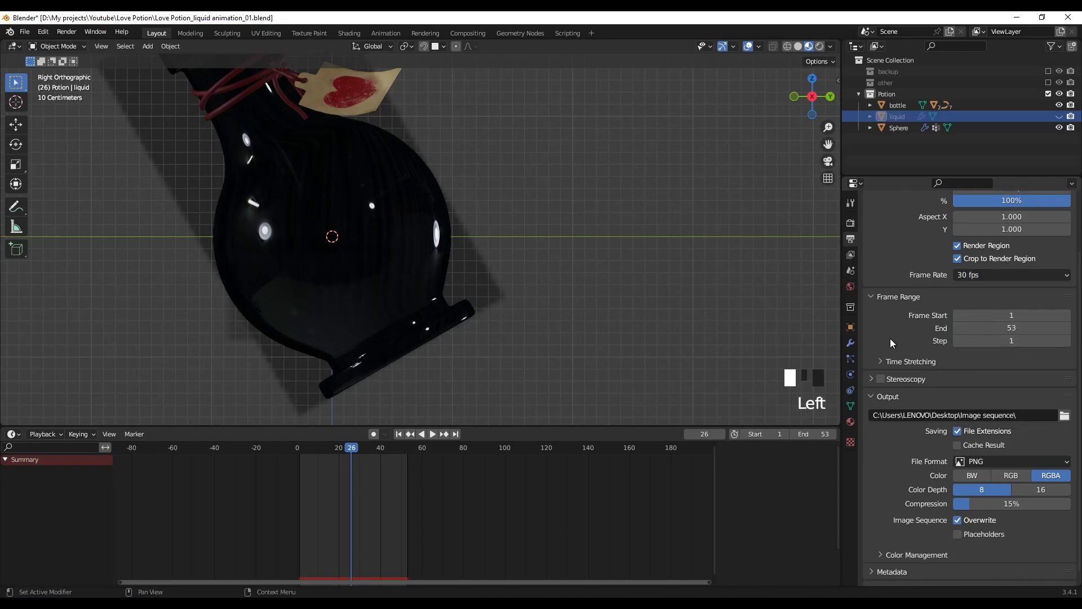
scroll(891, 336, down, 1)
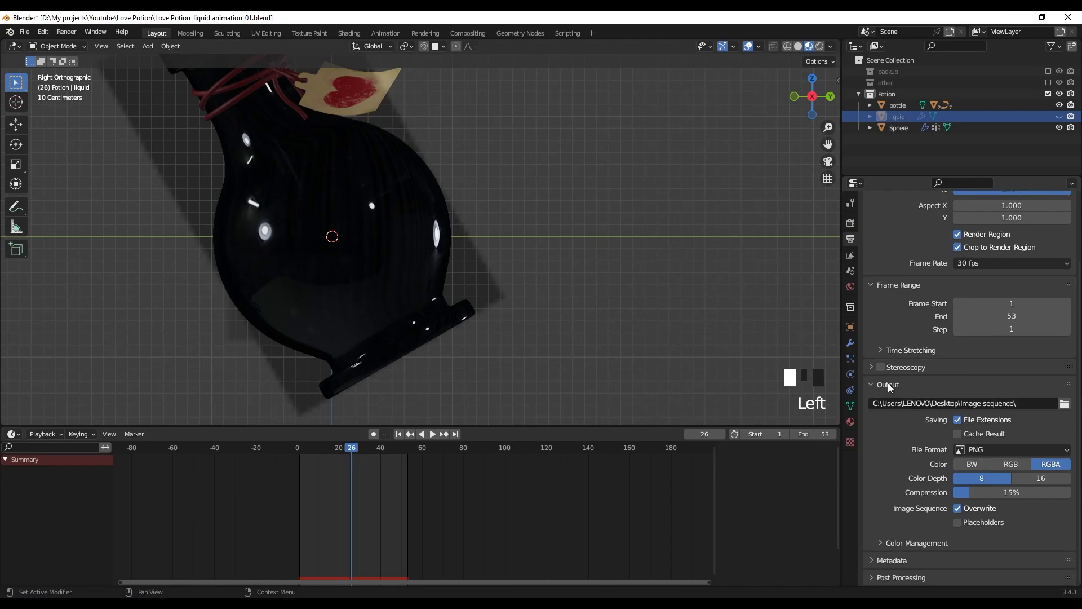
click(1065, 404)
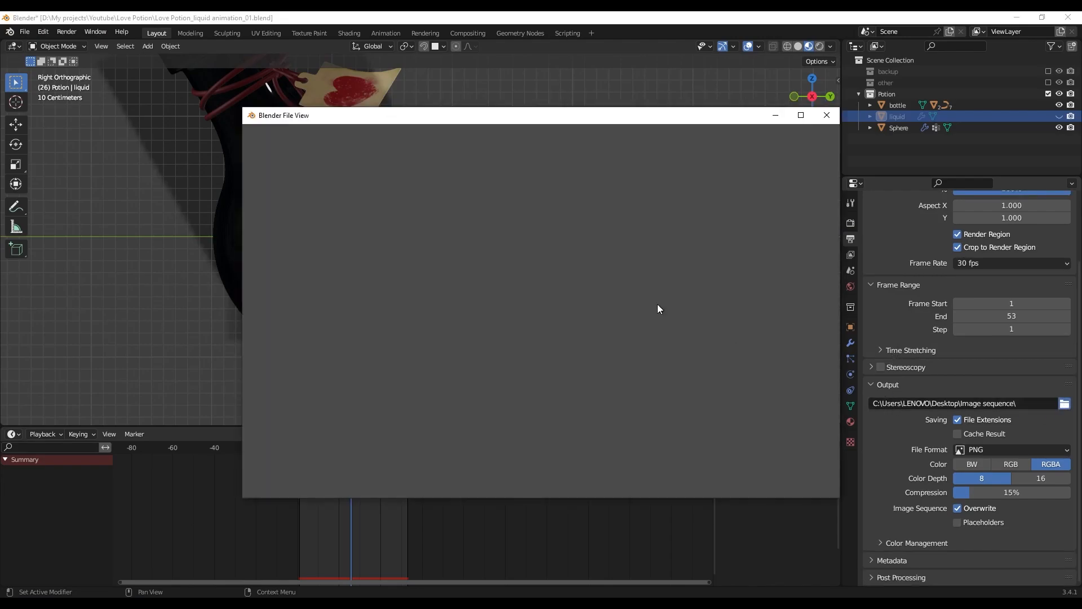
click(824, 116)
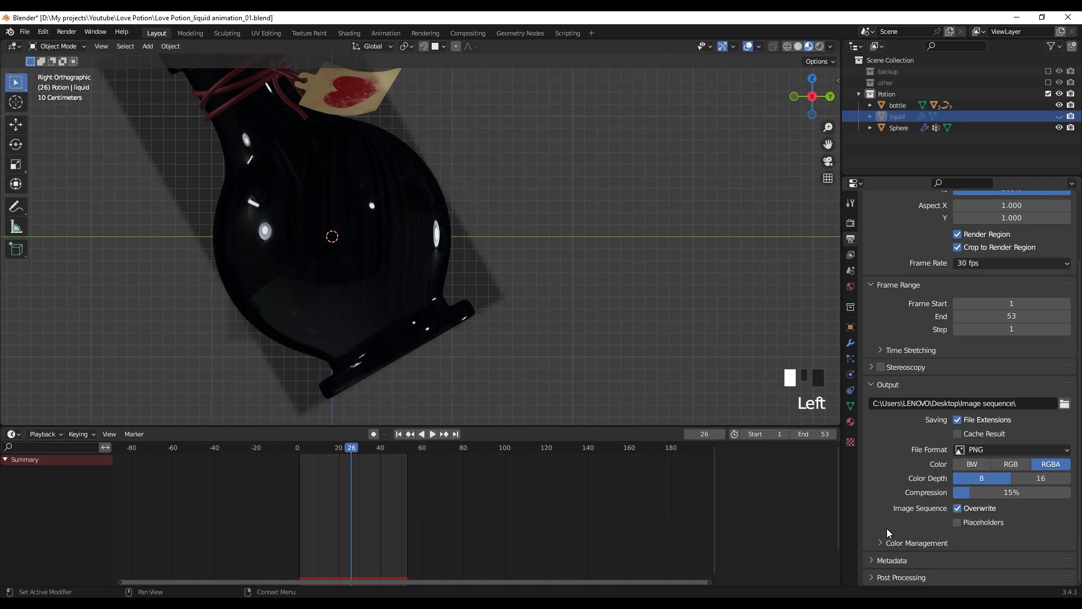
scroll(895, 472, up, 4)
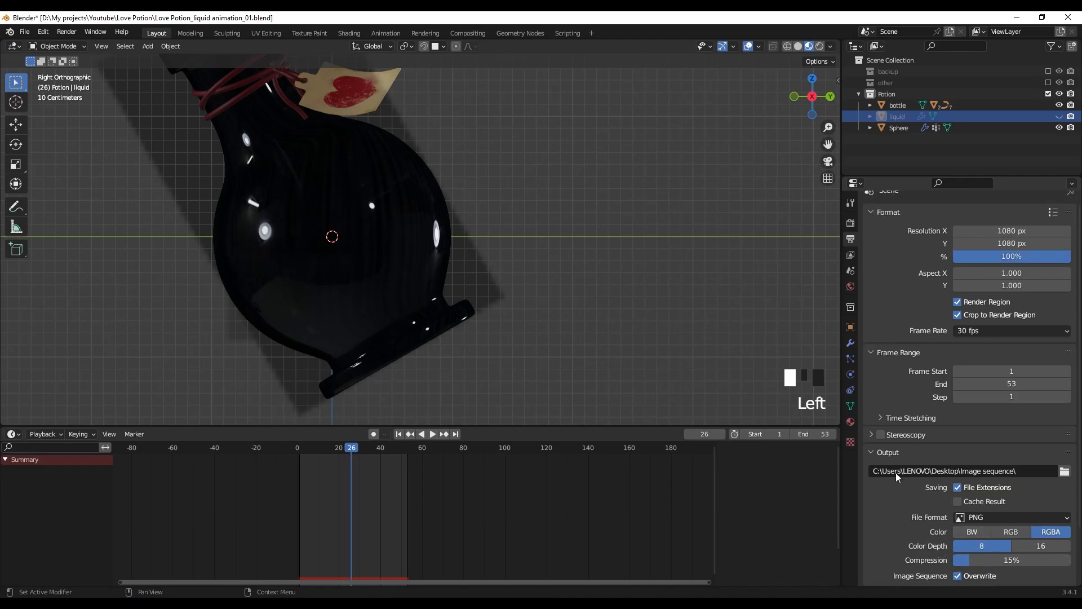
Enable denoising for final renders in the Cycles render settings
click(850, 225)
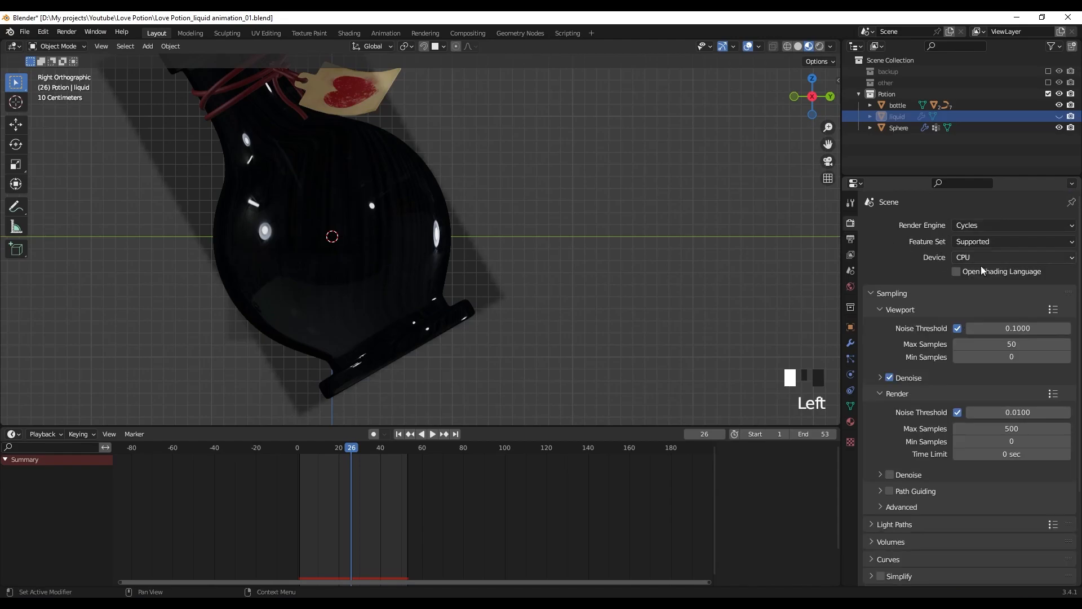
scroll(930, 300, down, 3)
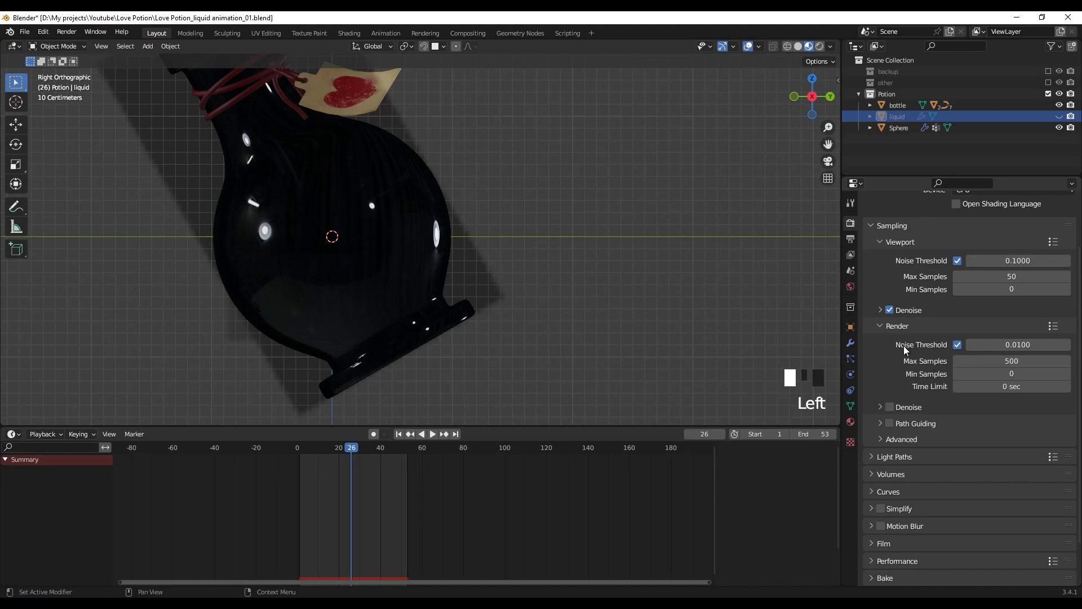
click(890, 407)
Check the Film settings for the Transparent and Transparent Glass options
scroll(889, 364, down, 2)
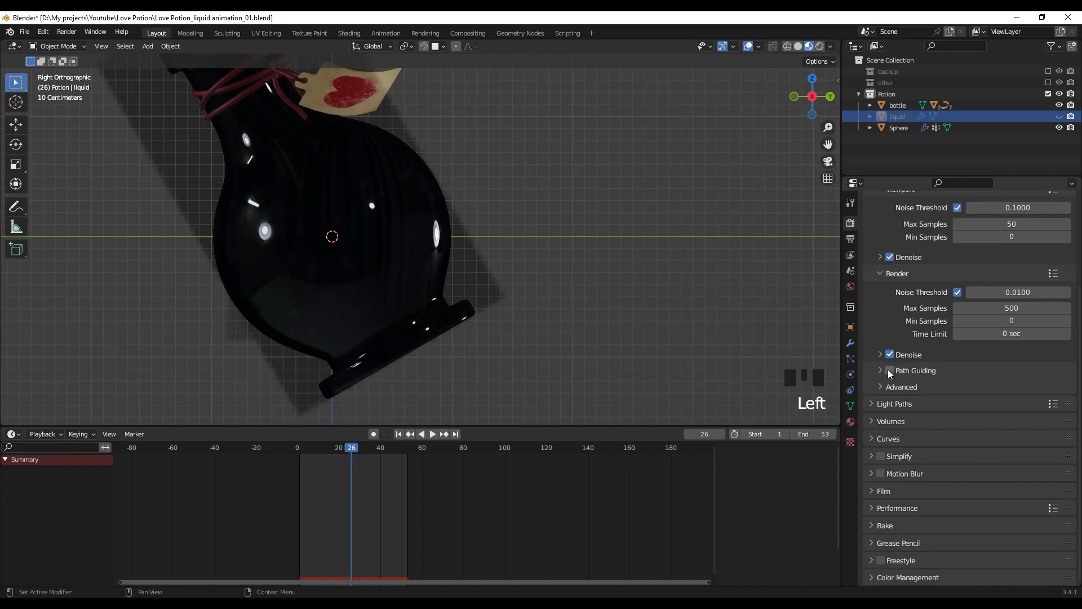
click(883, 492)
scroll(925, 459, down, 5)
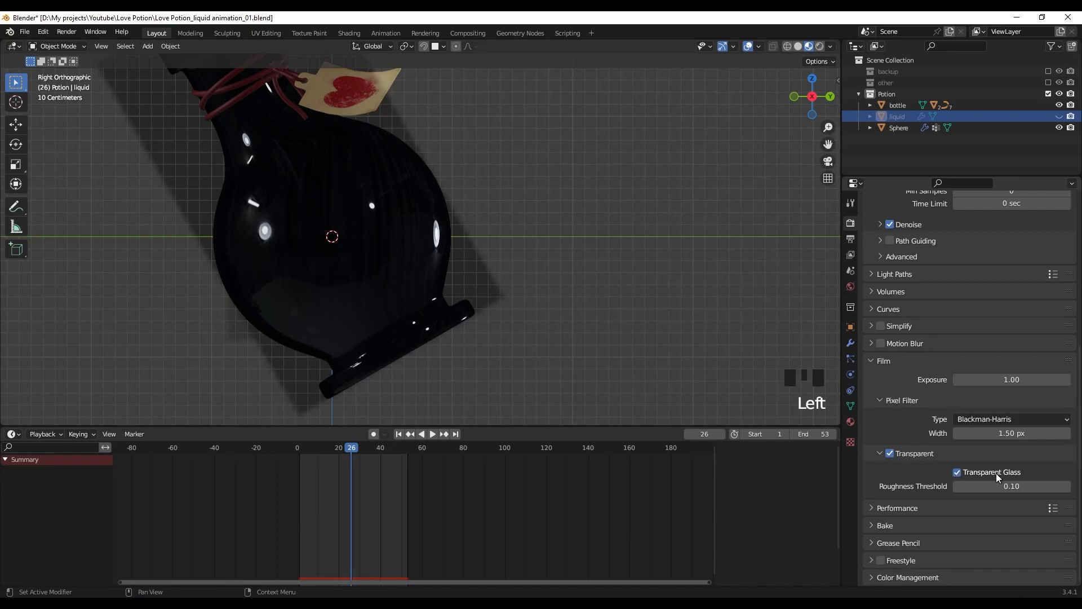
scroll(976, 462, up, 10)
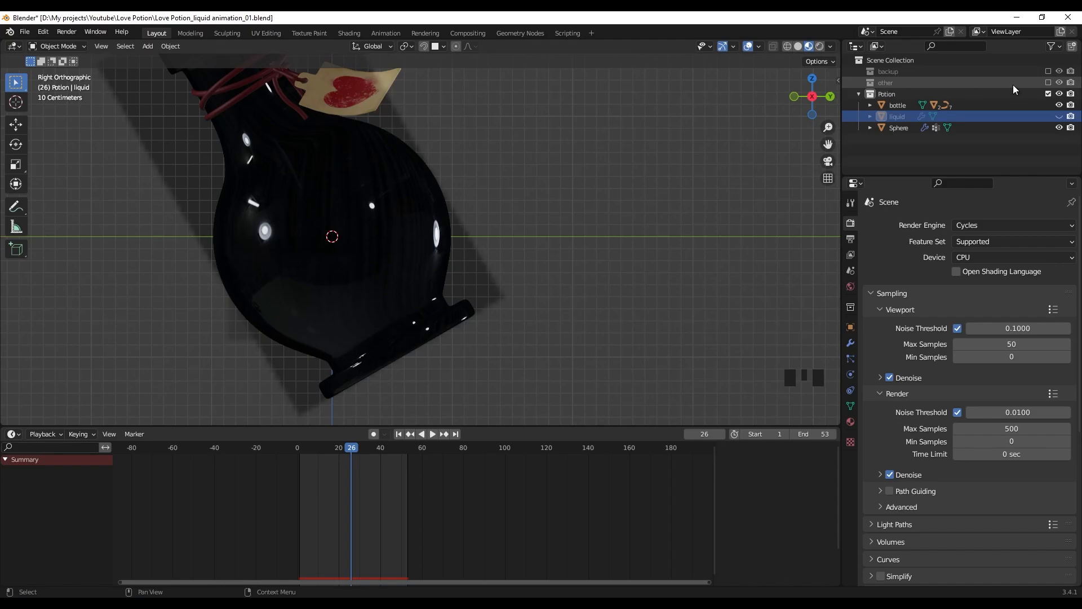
Enable the "other" collection with the lights and camera, and switch to the Shading workspace with solid viewport shading
click(1048, 82)
scroll(444, 246, down, 3)
mouse_move(444, 246)
middle_down()
mouse_move(480, 236)
mouse_move(503, 203)
mouse_move(454, 229)
middle_up()
scroll(441, 218, up, 3)
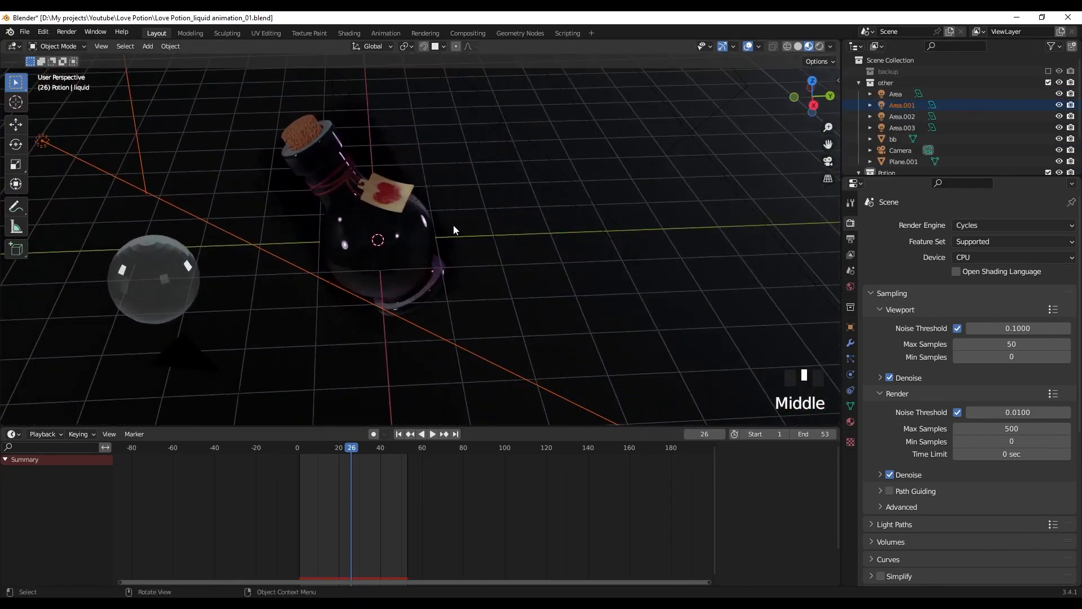
click(348, 34)
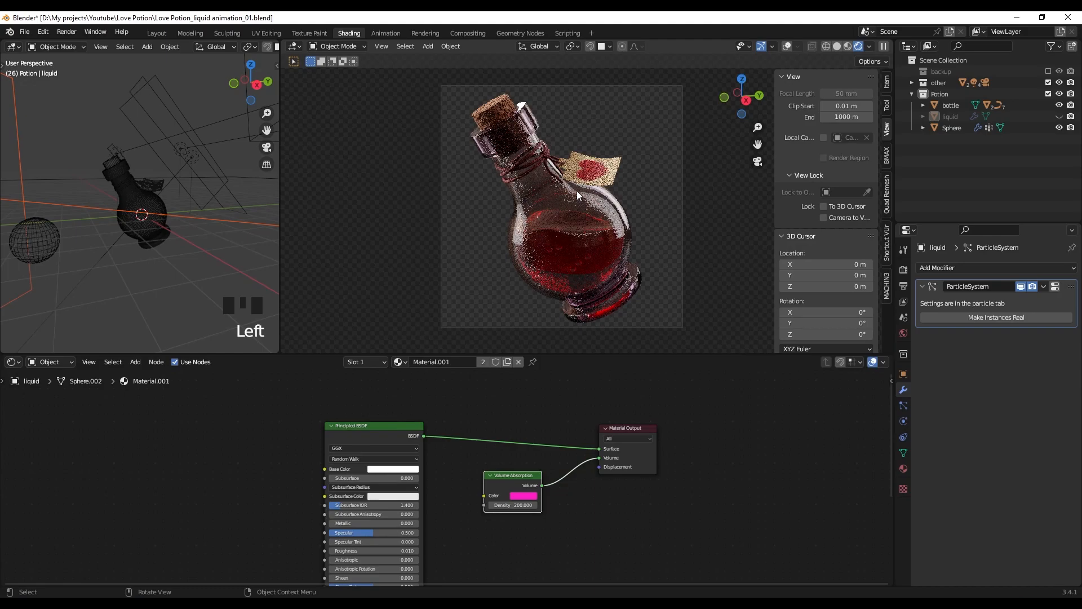
key(z)
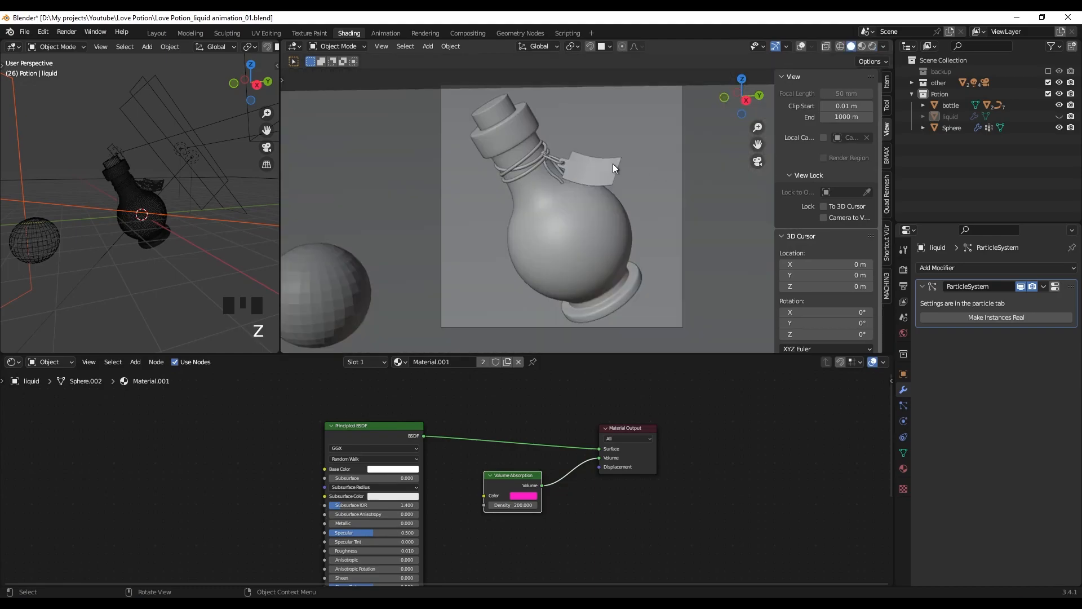
Try rendering the animation with the current object render visibility
click(72, 33)
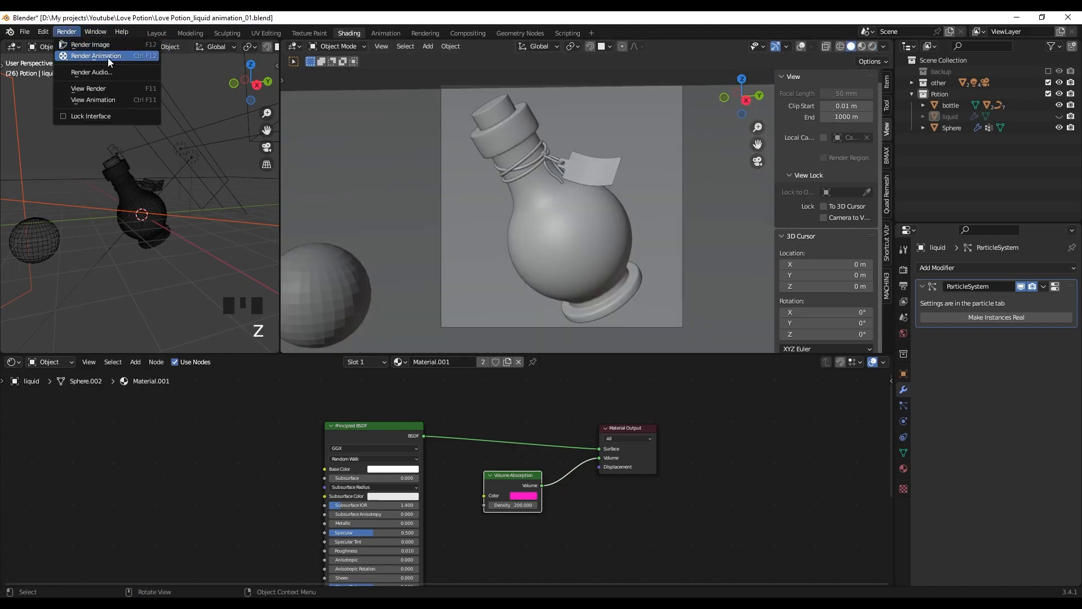
click(130, 56)
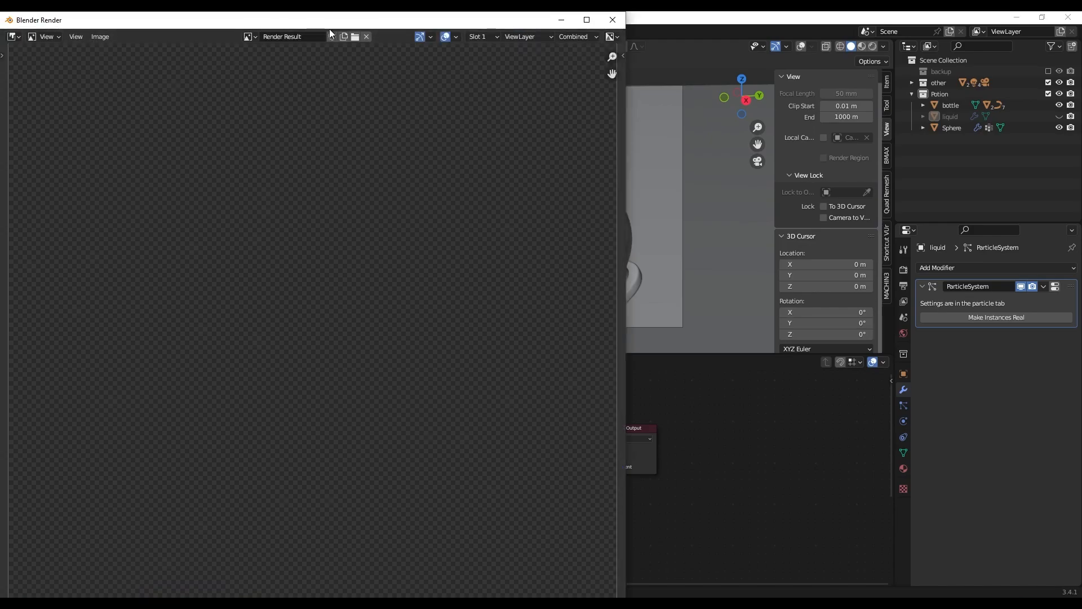
drag(248, 16, 471, 44)
scroll(518, 214, down, 2)
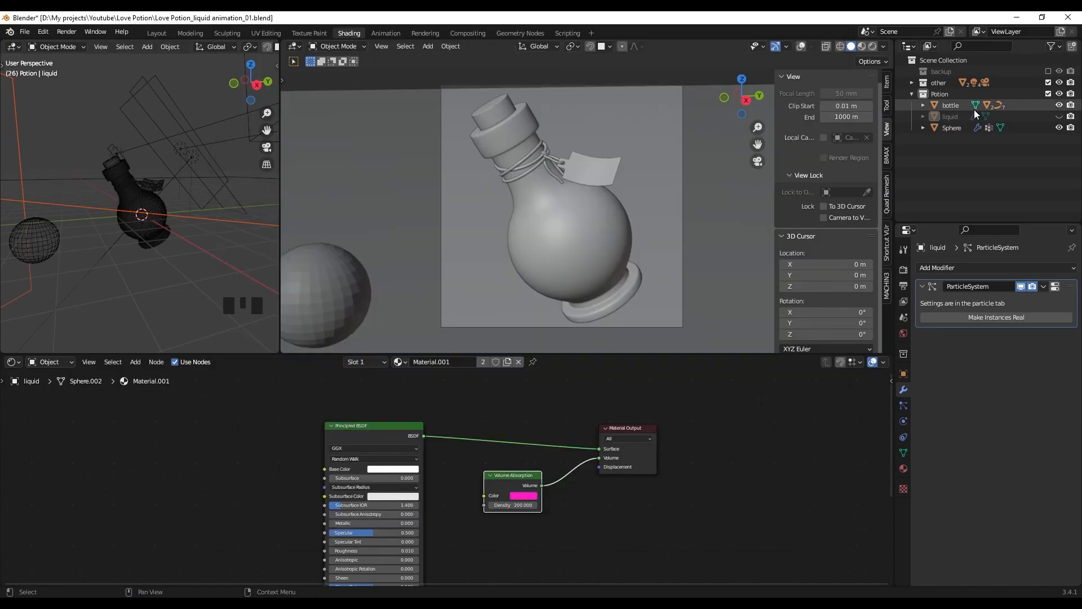
Exclude the original liquid object from renders and render the animation again
click(1071, 117)
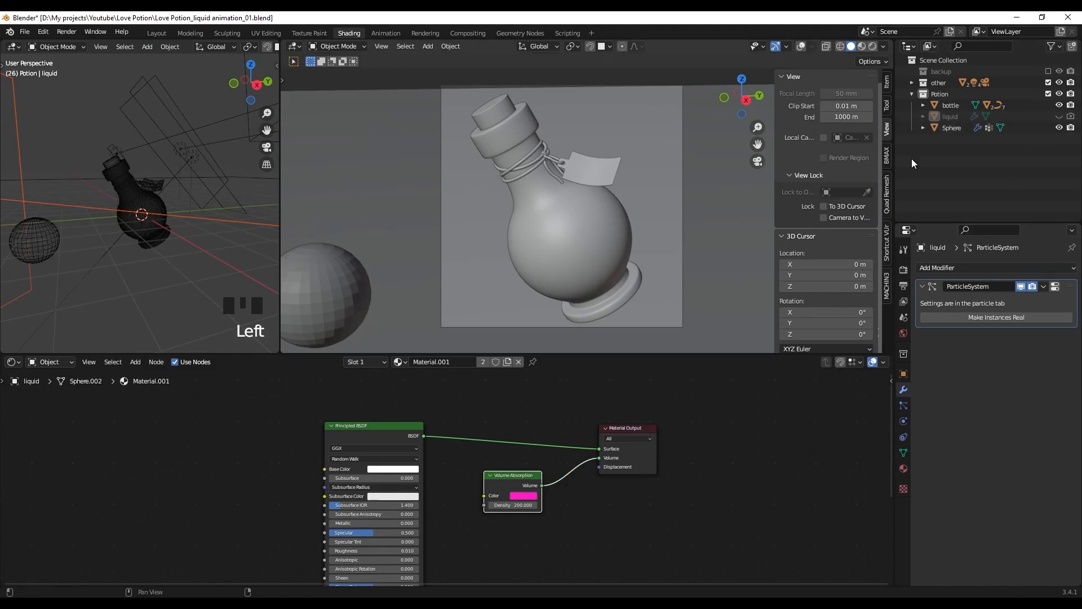
click(66, 32)
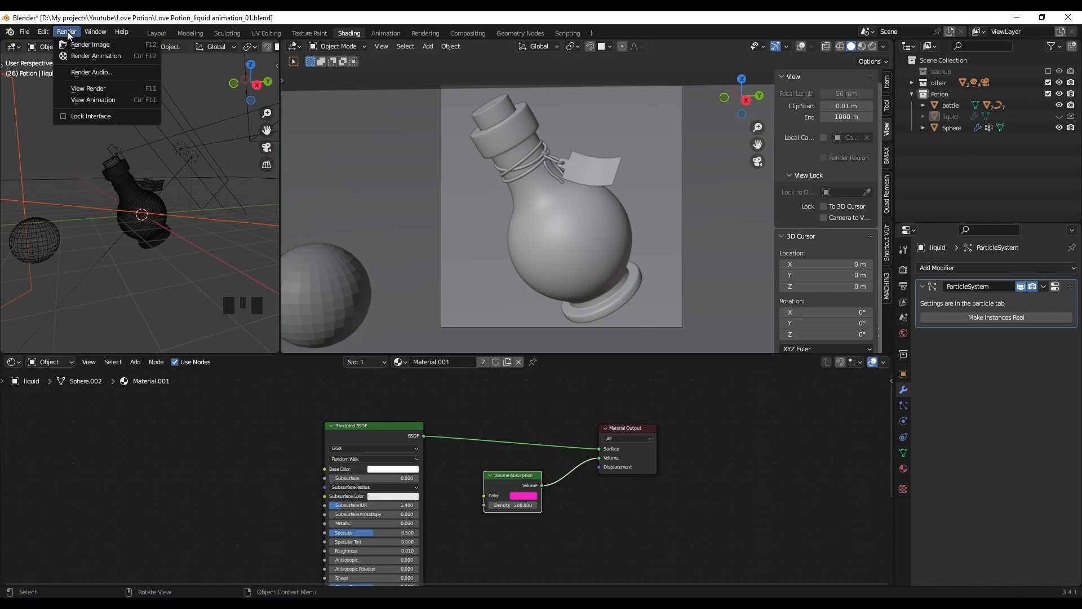
click(93, 55)
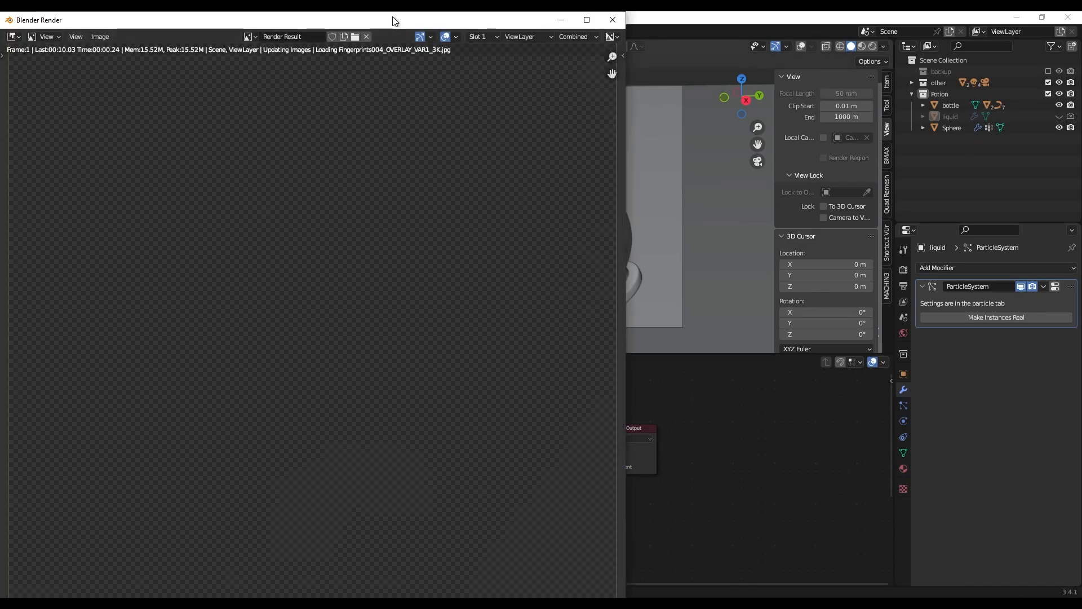
drag(393, 16, 607, 56)
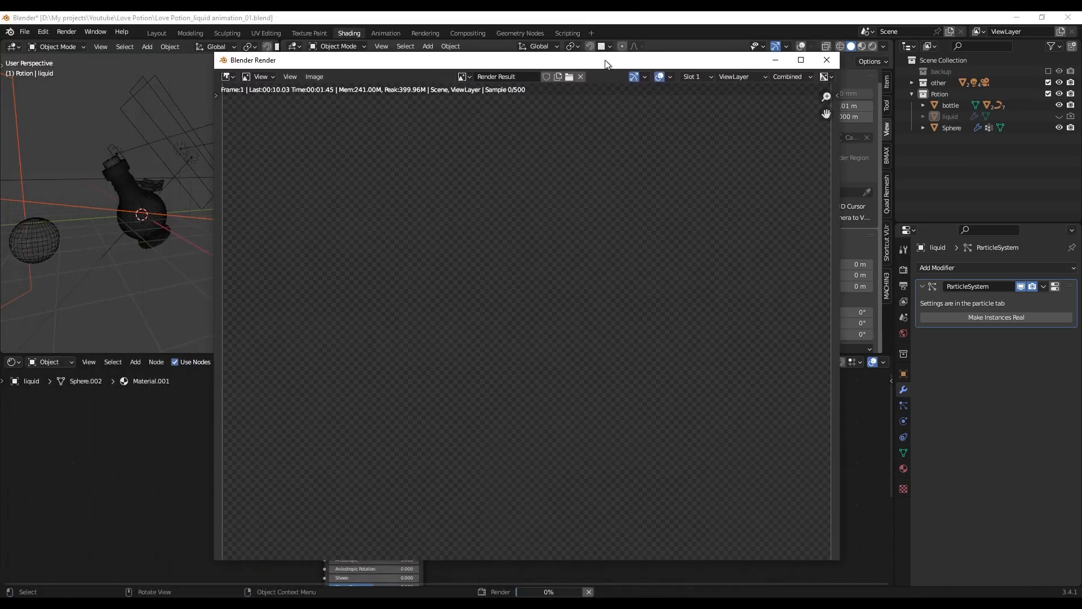
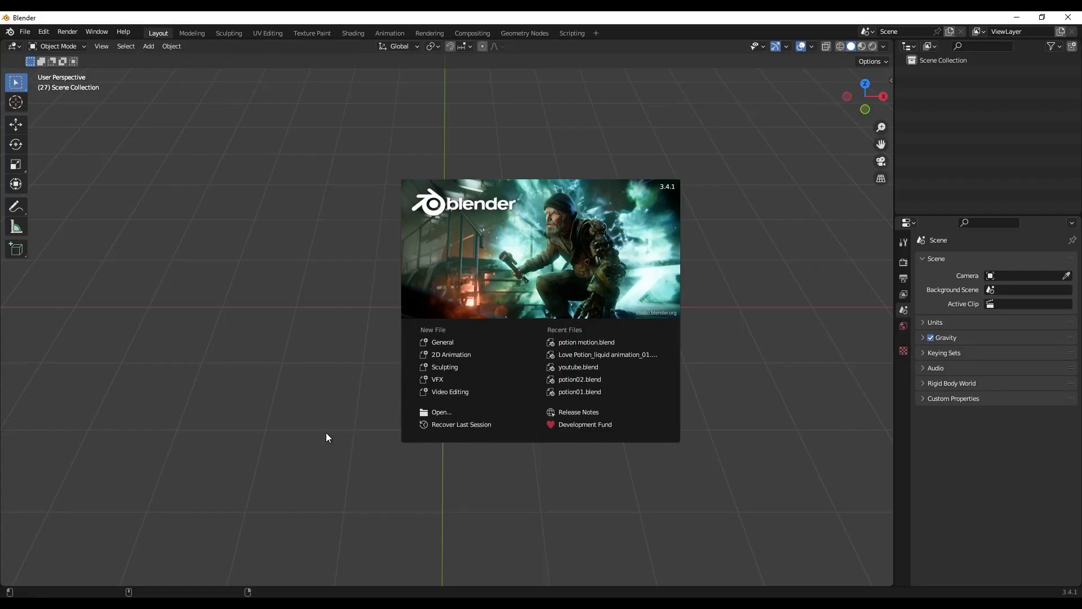
Dismiss the splash screen and create a new Video Editing file
click(326, 431)
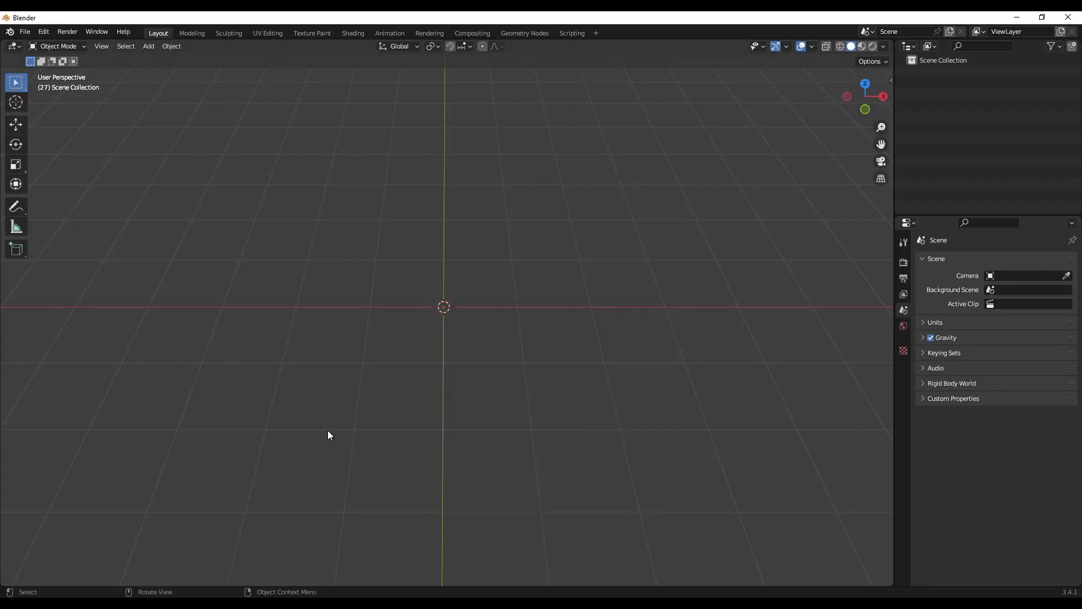
click(25, 31)
mouse_move(34, 44)
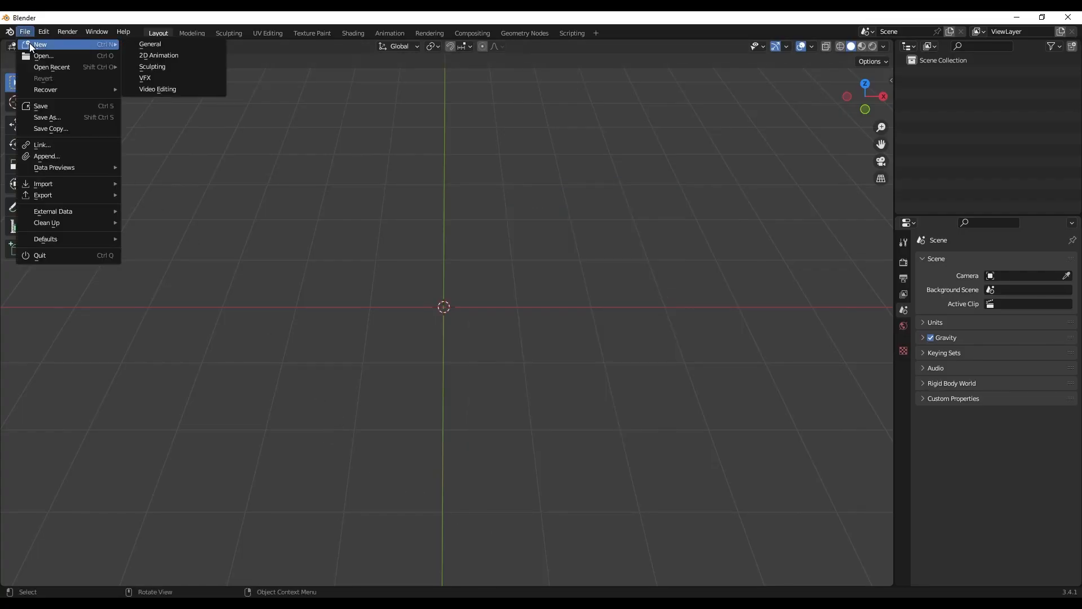
click(189, 90)
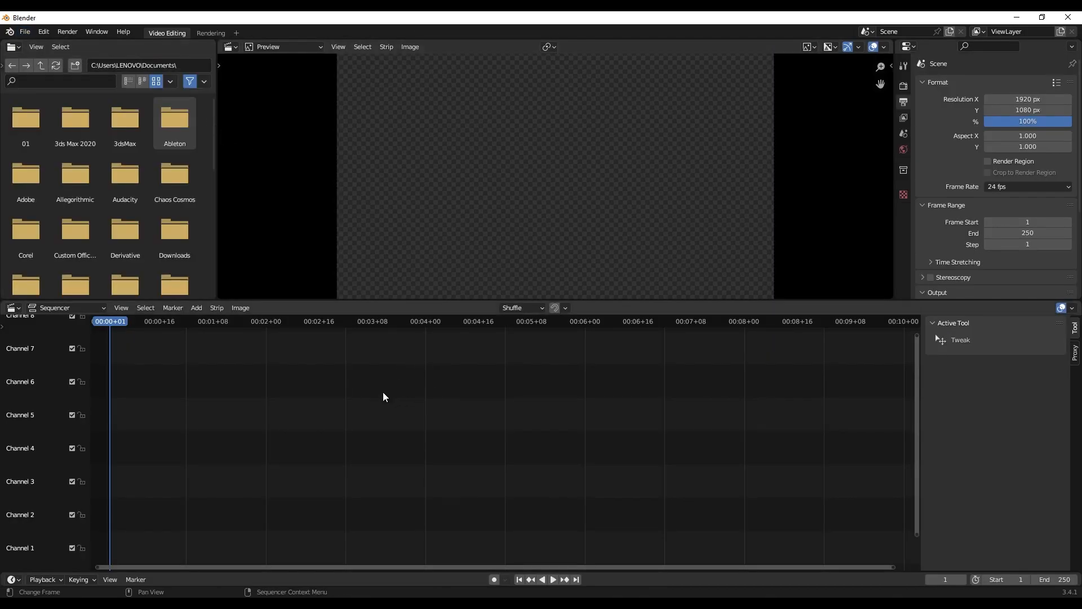
Add all PNG frames from D:\My projects\Youtube\Love Potion\01\animation\02 to the sequencer as an image strip
key(shift+a)
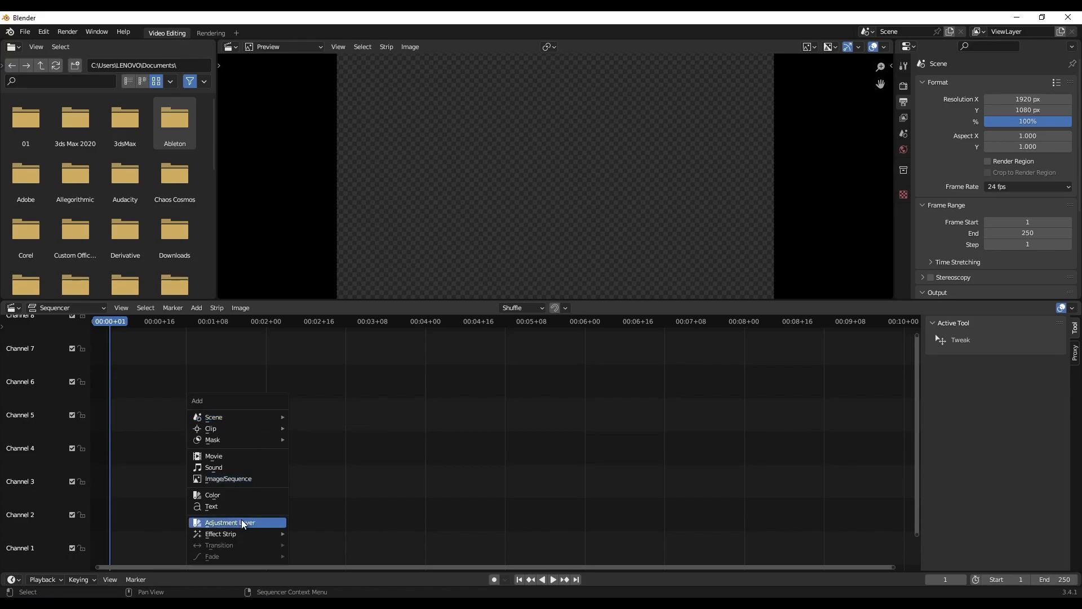
click(252, 478)
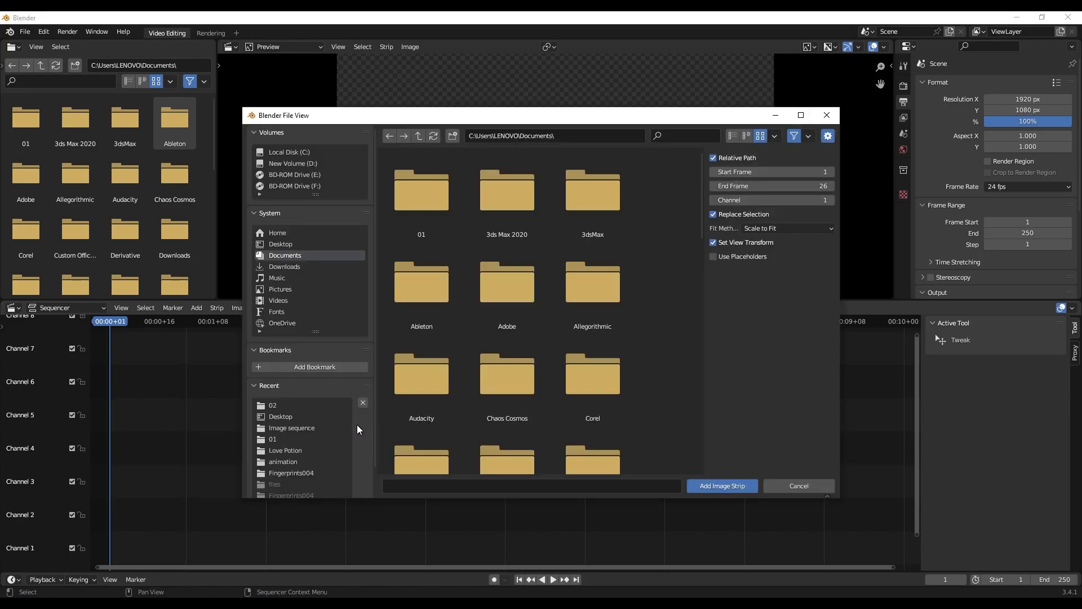
click(424, 216)
click(582, 135)
text(D:\My projects\Youtube\Love Potion\01\animation\02)
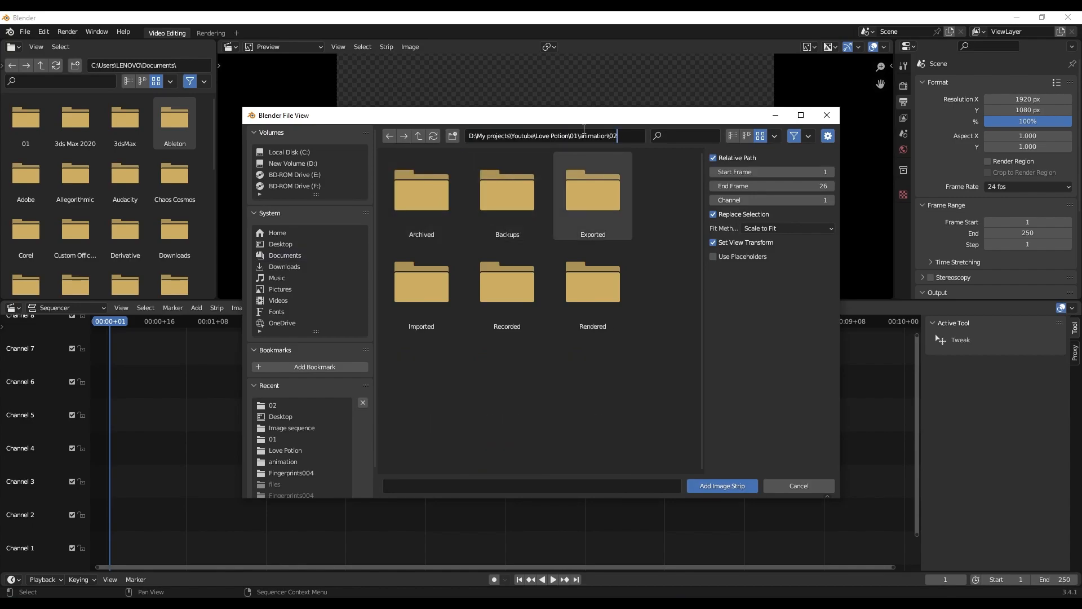
key(Return)
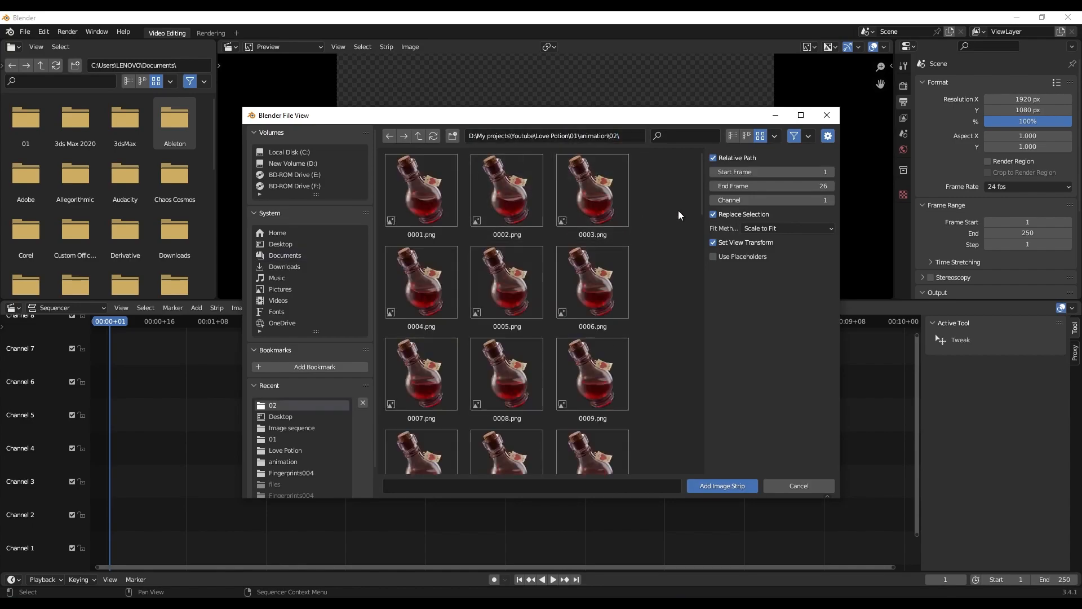
click(430, 209)
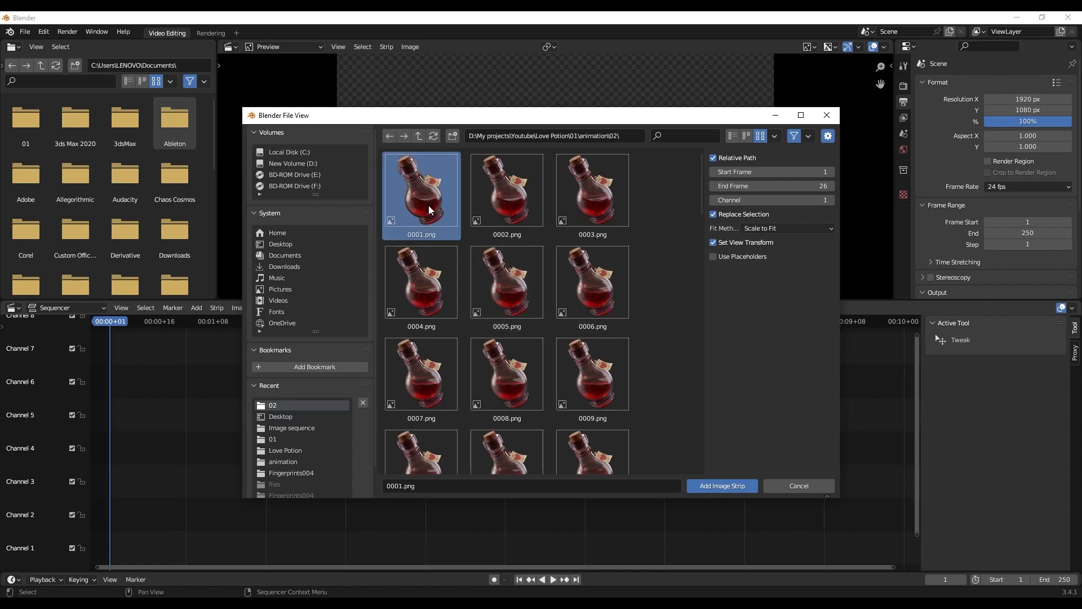
key(a)
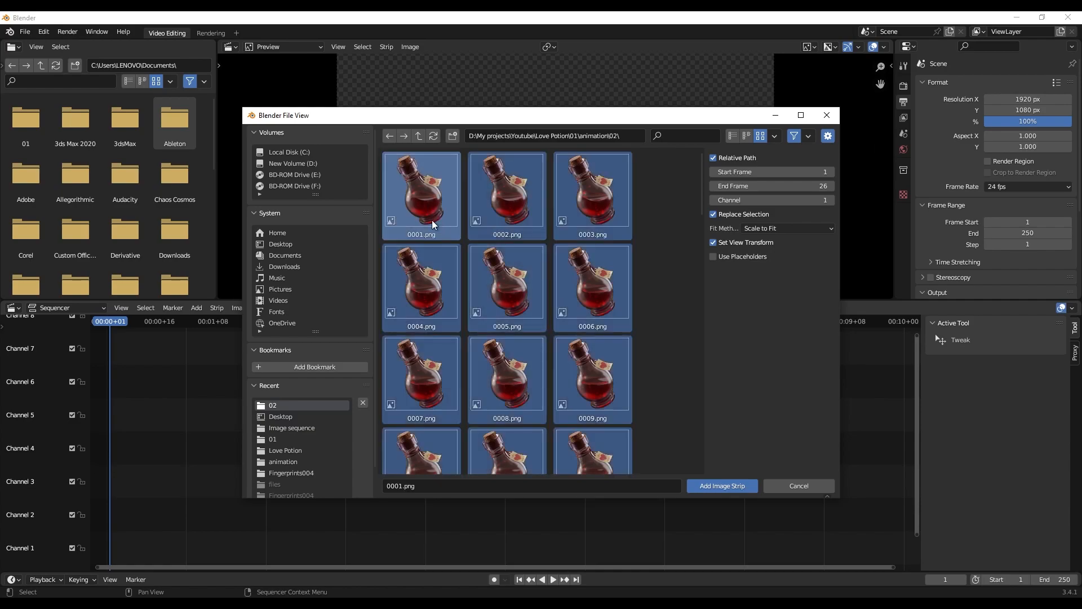
click(724, 488)
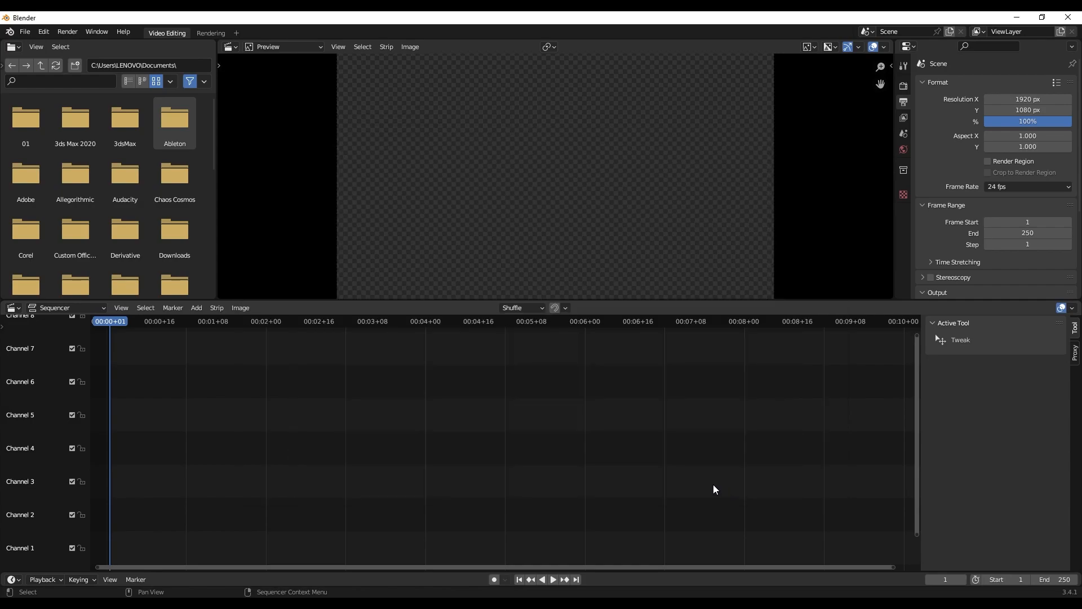
Play and scrub through the image strip in an enlarged preview to review the potion animation
key(space)
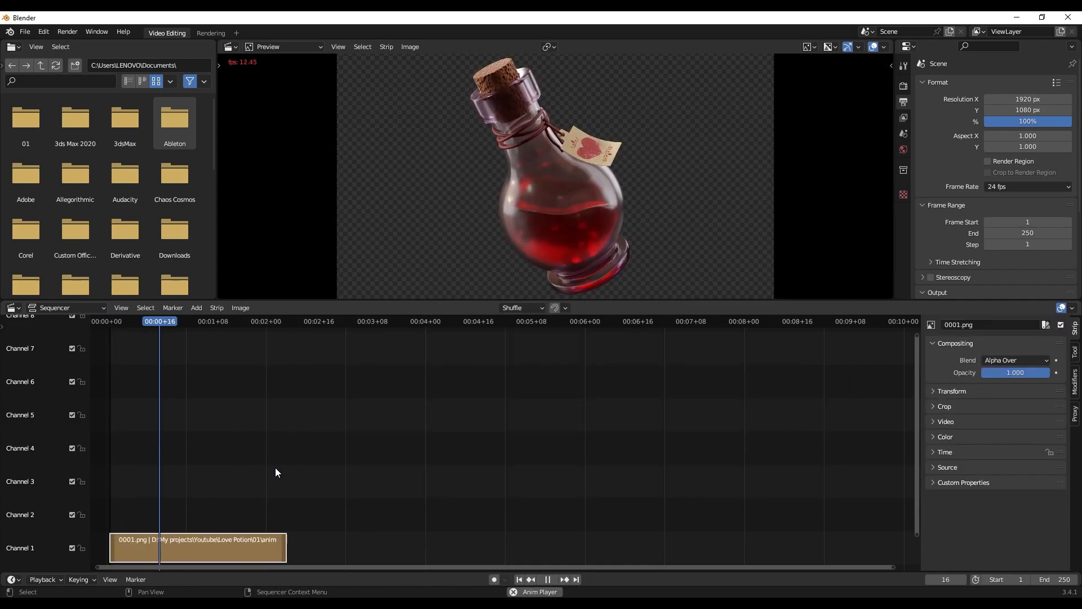
key(space)
drag(282, 323, 136, 329)
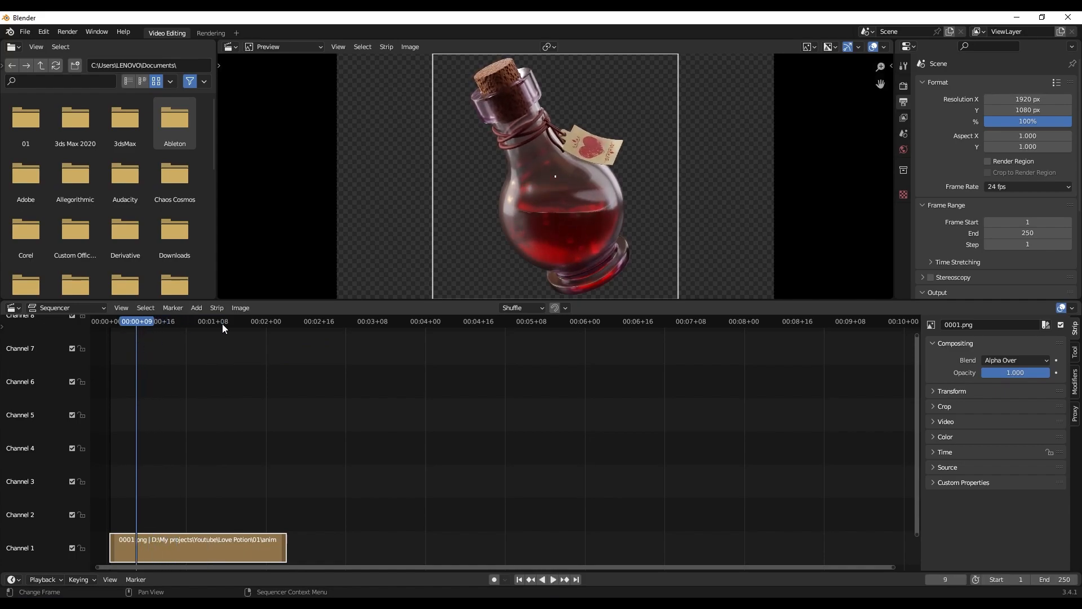
drag(257, 302, 258, 328)
key(space)
mouse_move(151, 346)
mouse_down()
mouse_move(232, 350)
mouse_move(174, 356)
mouse_move(277, 347)
mouse_move(147, 351)
mouse_move(157, 351)
mouse_up()
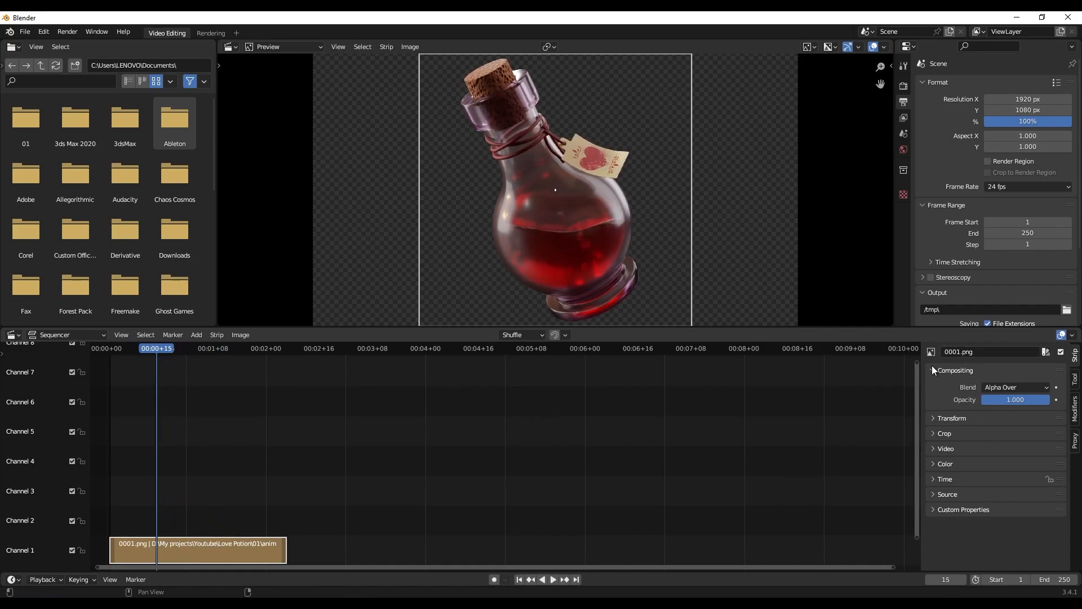
Enable Reverse Frames in the image strip's Video settings and play the reversed animation
drag(920, 367, 821, 372)
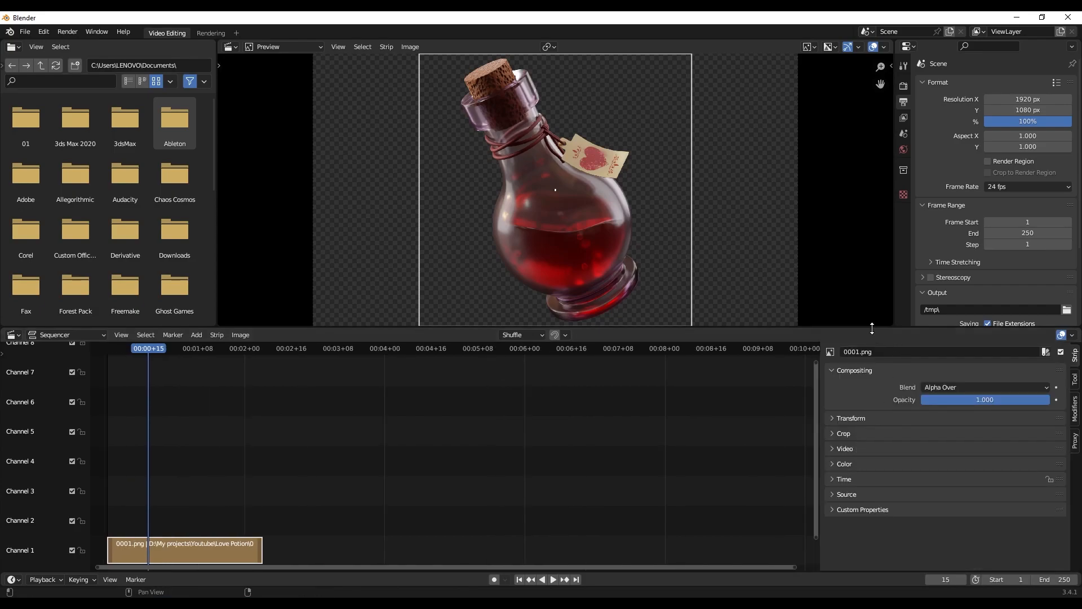
drag(872, 328, 870, 296)
click(832, 417)
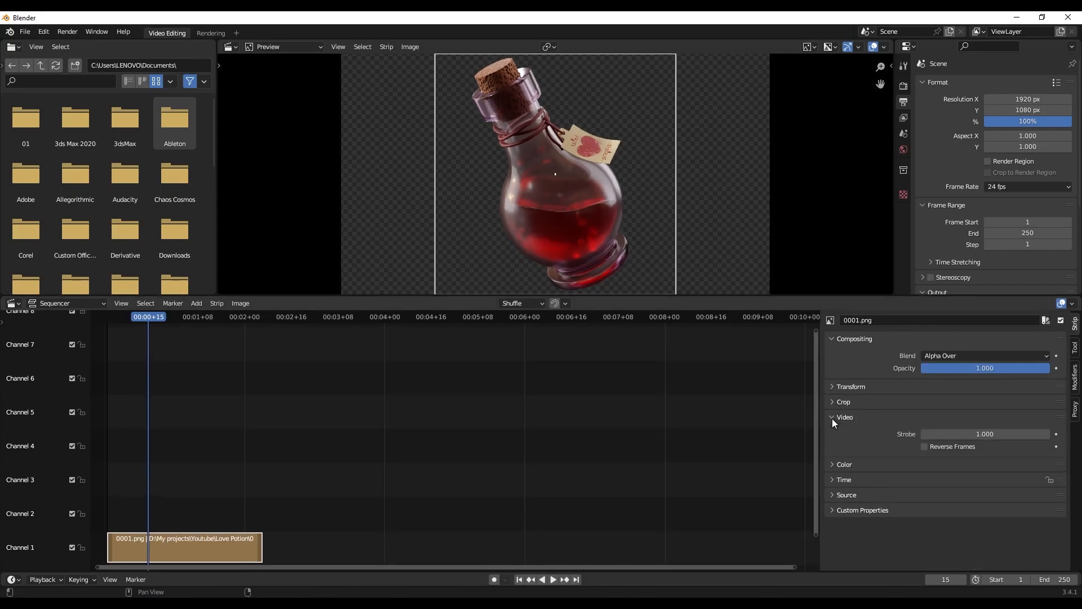
click(926, 446)
key(space)
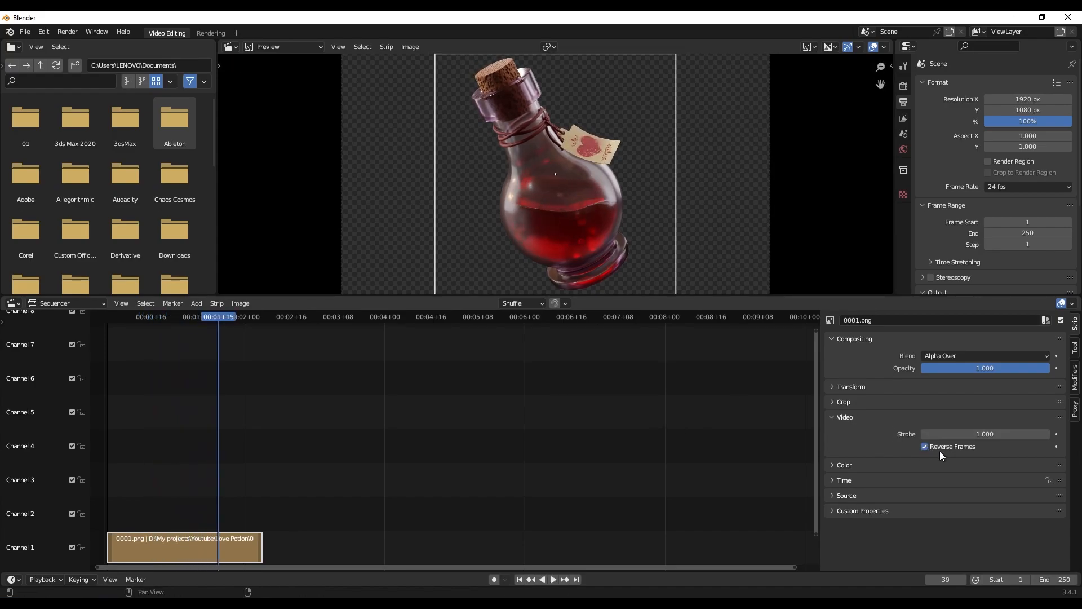
Set the output resolution to 1080 × 1080 px so the frame matches the square potion images
click(832, 418)
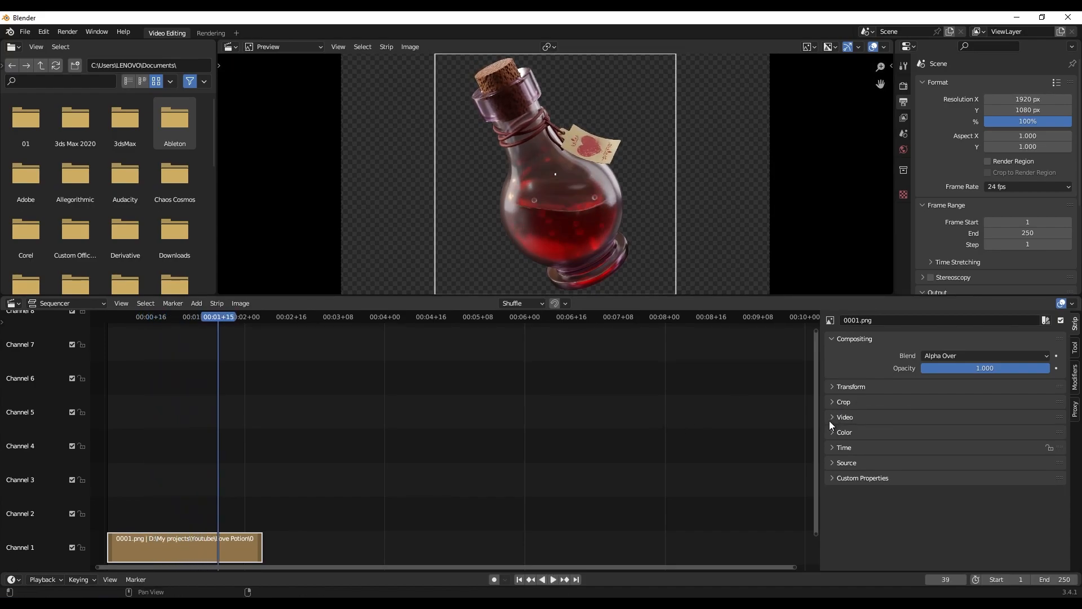
mouse_move(181, 316)
mouse_down()
mouse_move(151, 319)
mouse_move(185, 323)
mouse_up()
scroll(704, 194, down, 3)
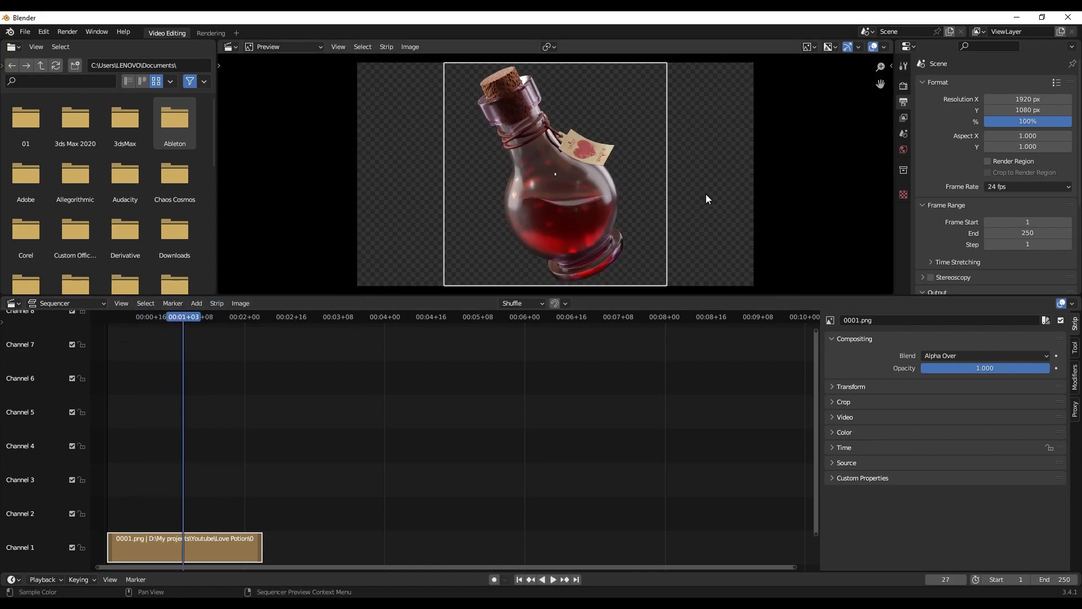
drag(986, 102, 1013, 121)
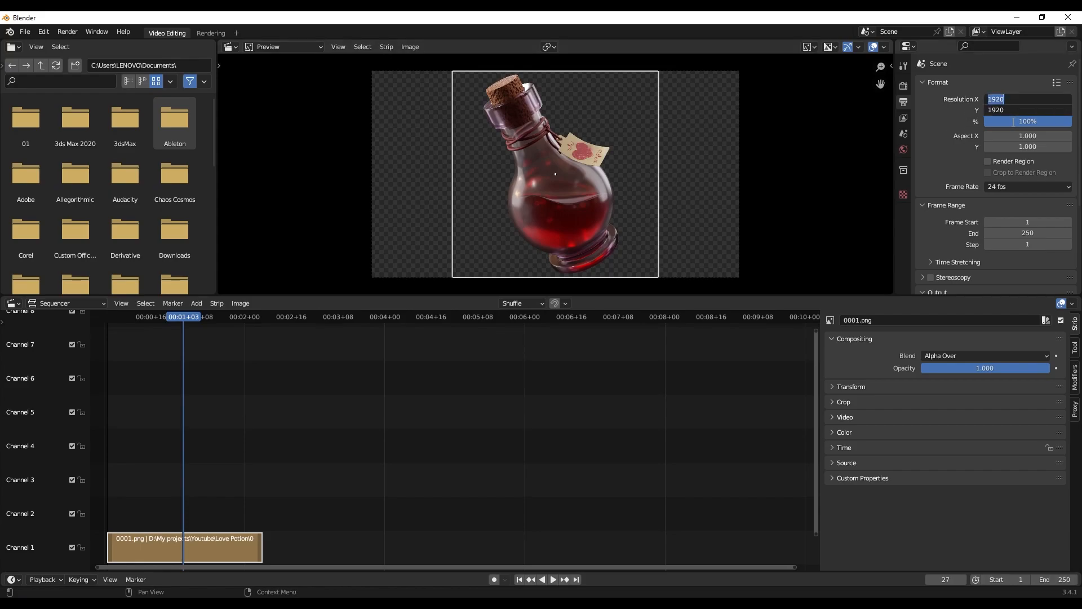
key(Return)
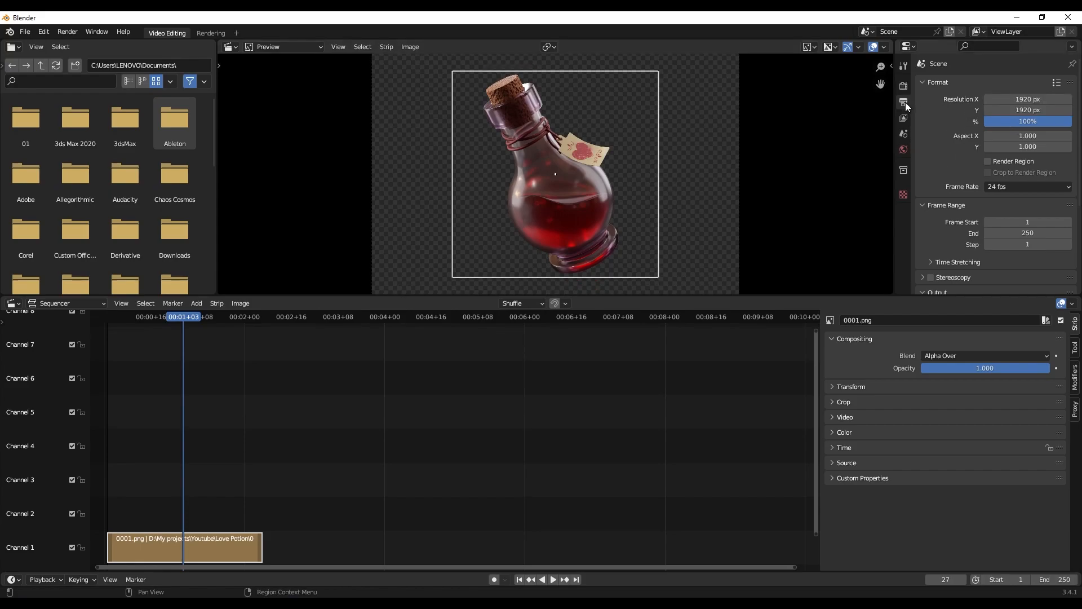
drag(1007, 102, 1009, 97)
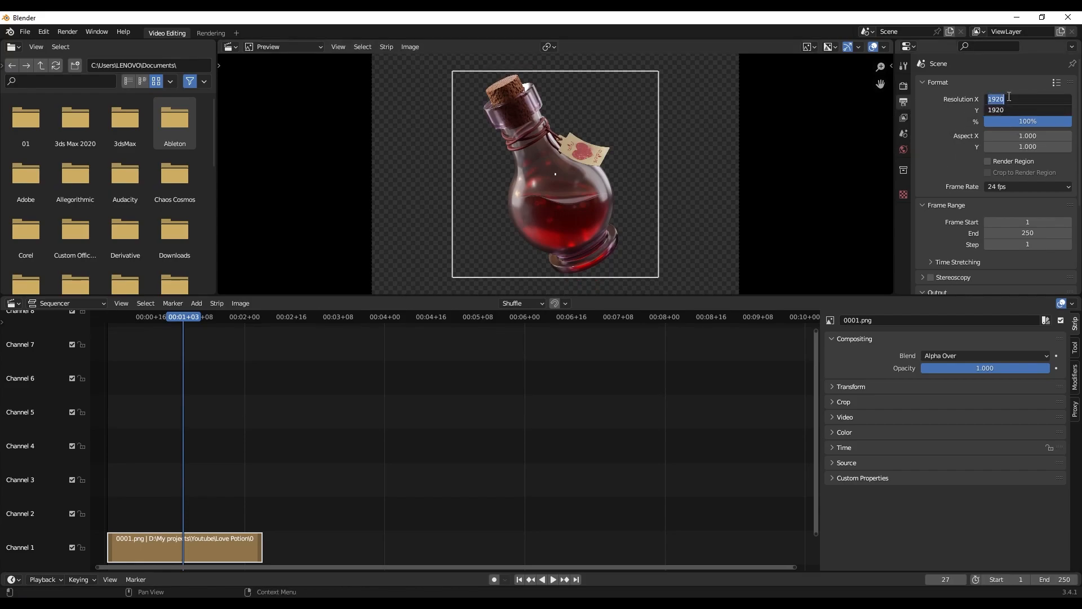
text(1080)
key(Return)
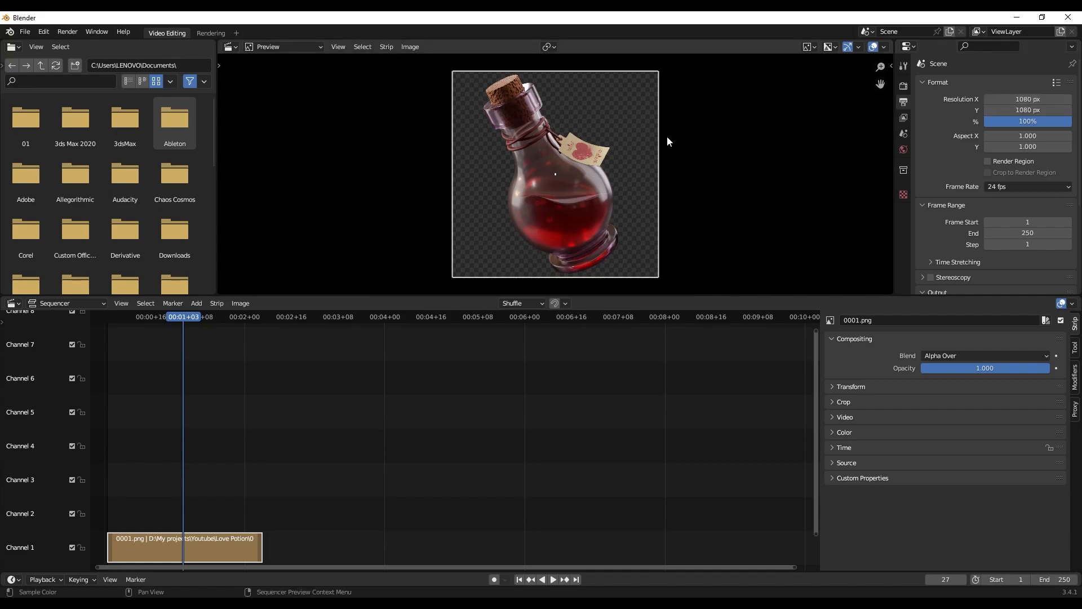
scroll(609, 266, down, 1)
click(717, 278)
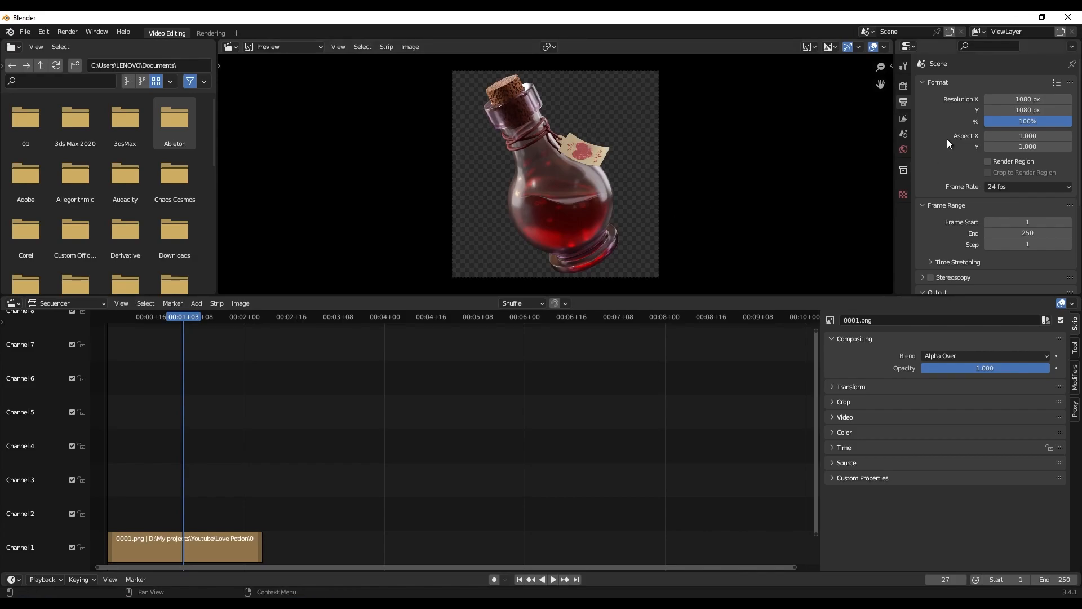
Set the output frame rate to 30 fps and play the animation
click(1004, 186)
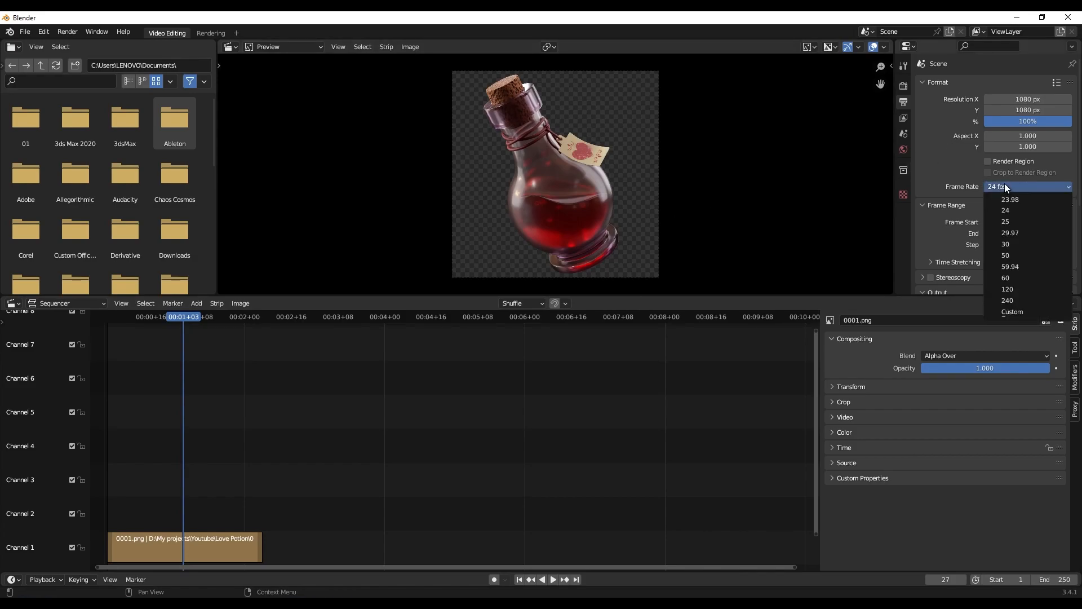
click(1009, 243)
key(space)
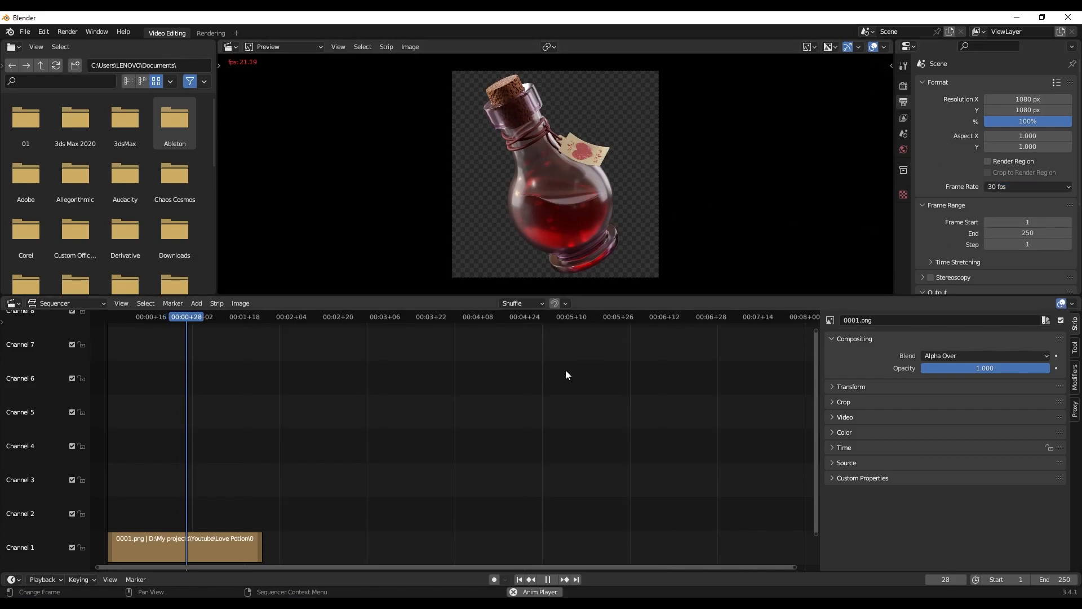
key(space)
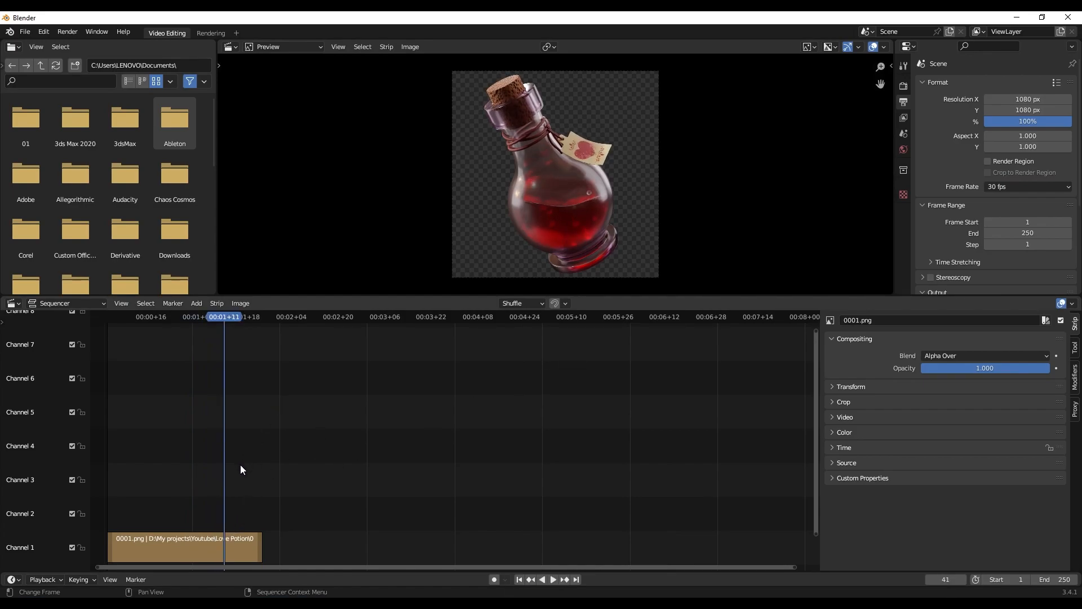
Rewind and replay the animation several times with the preview enlarged on the bottle to judge the liquid's speed
drag(229, 320, 134, 326)
key(space)
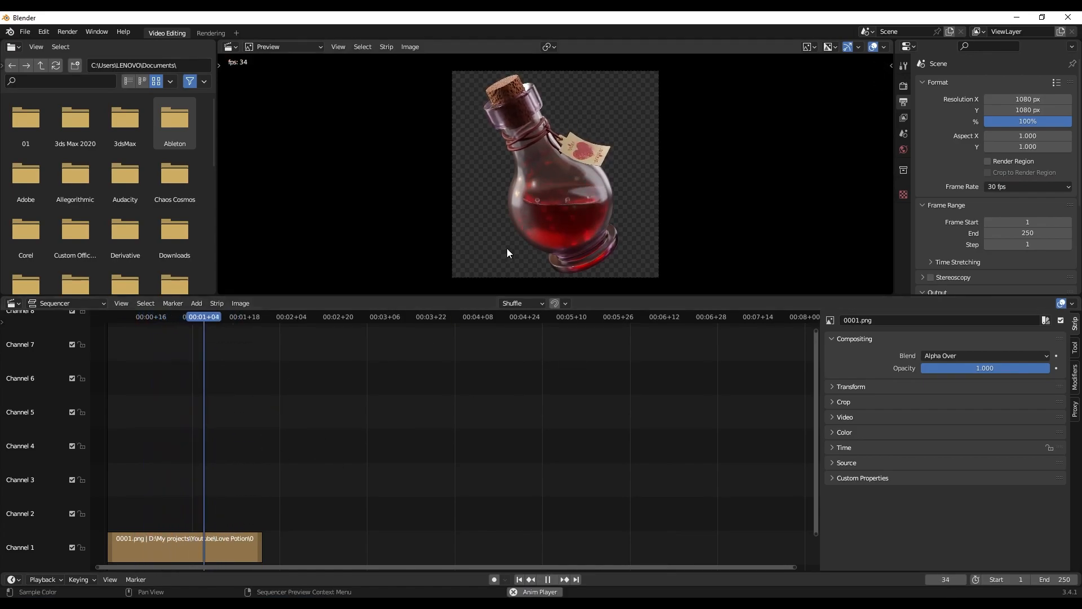
key(space)
drag(220, 316, 118, 315)
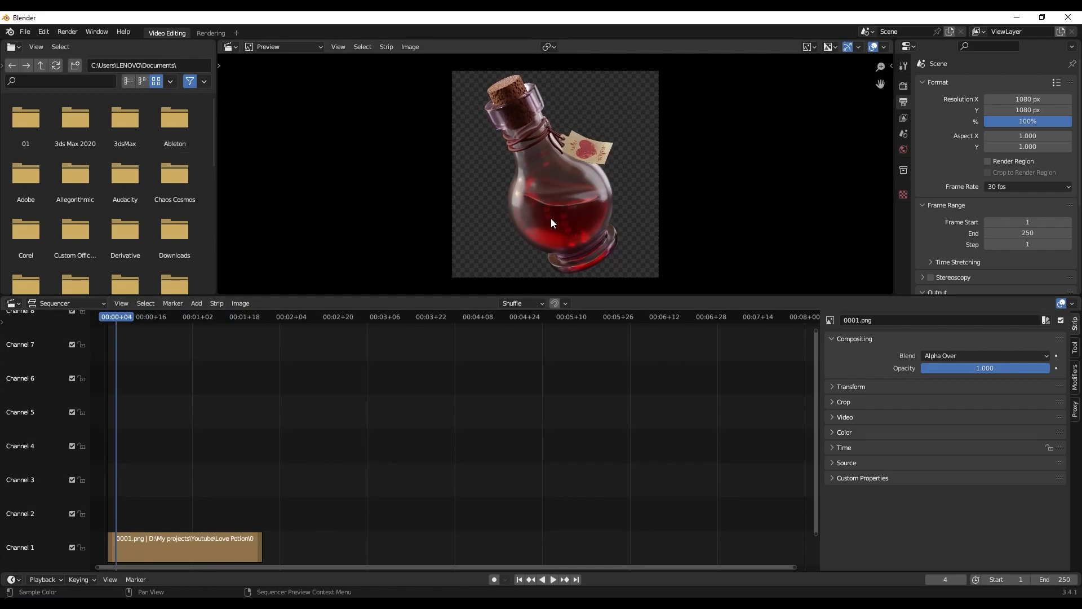
scroll(563, 212, up, 3)
key(space)
drag(195, 317, 133, 316)
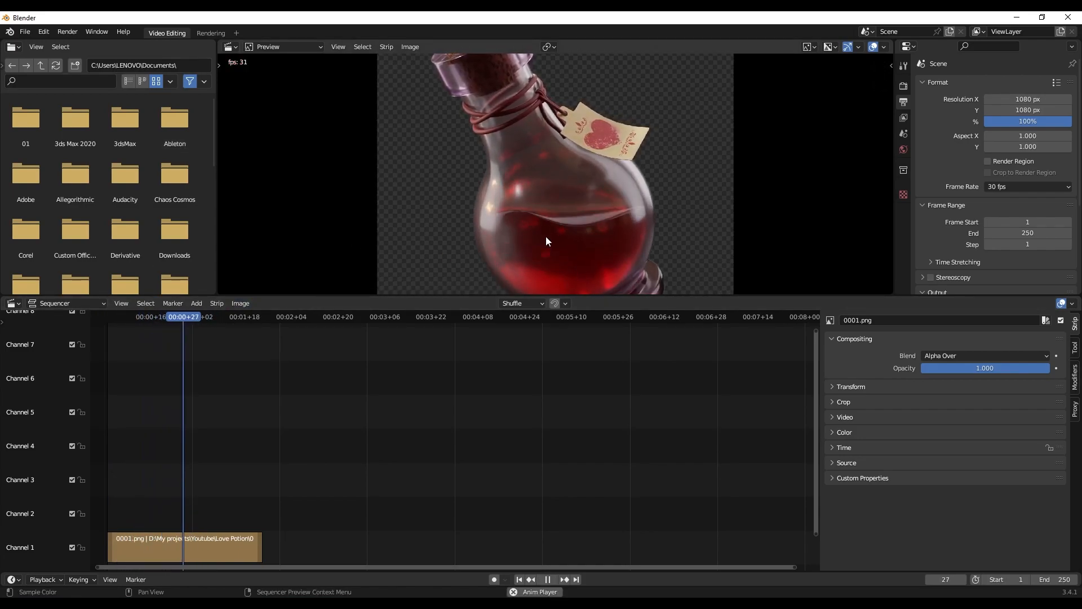
key(space)
drag(201, 316, 148, 316)
Slow the image strip down by setting its Speed Factor to 0.9, and play the result
click(175, 539)
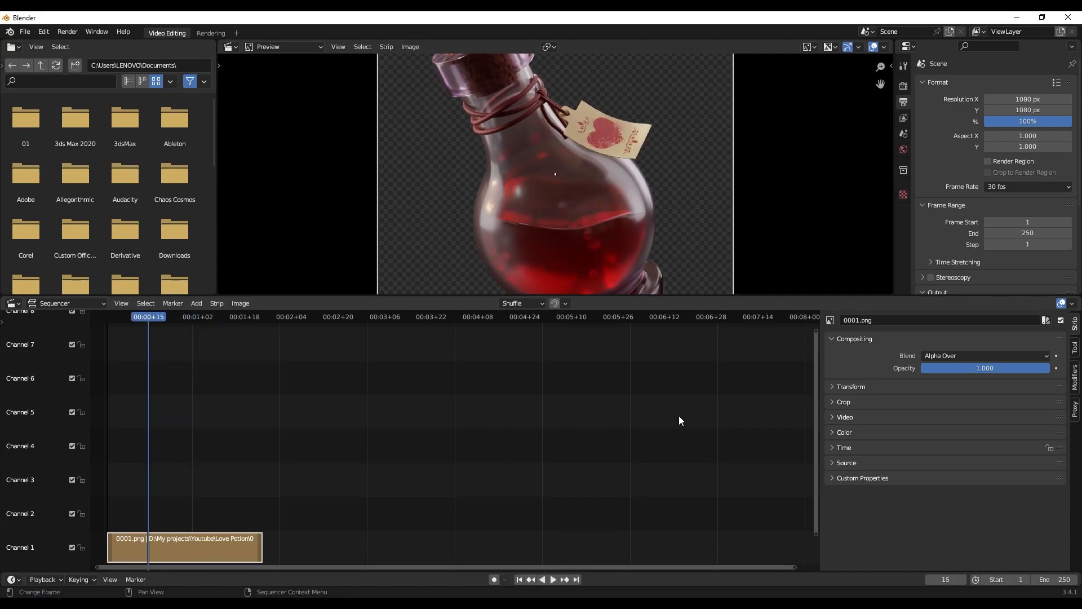
click(832, 448)
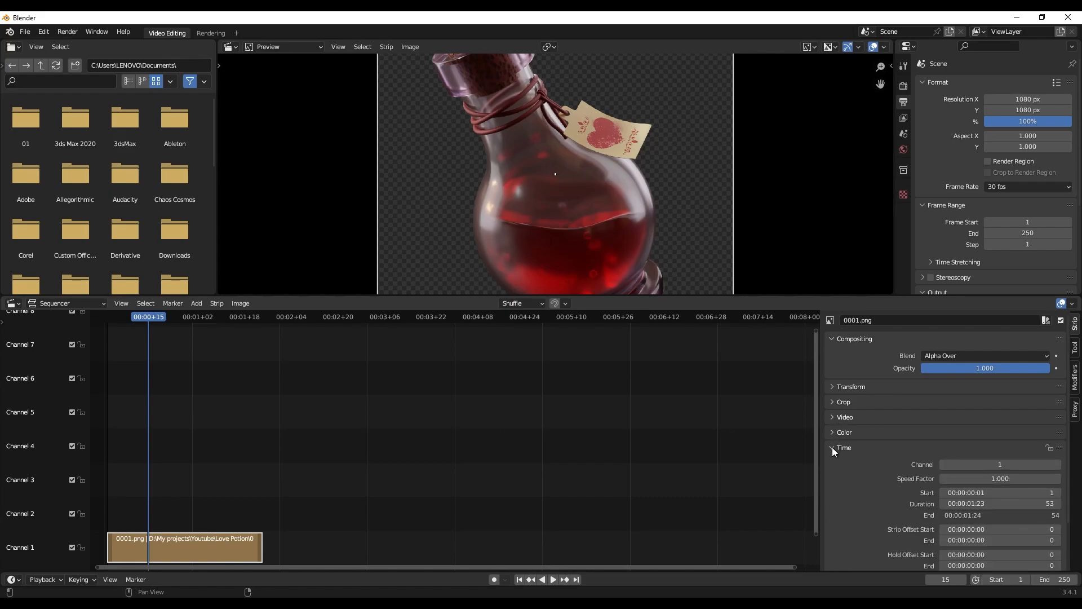
scroll(902, 454, down, 3)
click(969, 422)
key(BackSpace)
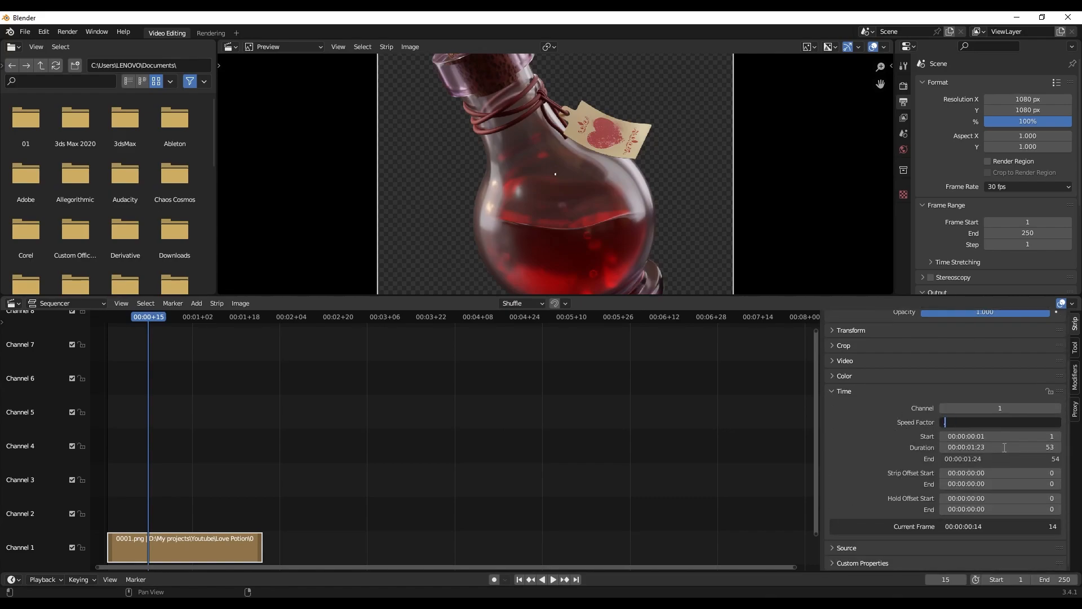
text(.9)
key(Return)
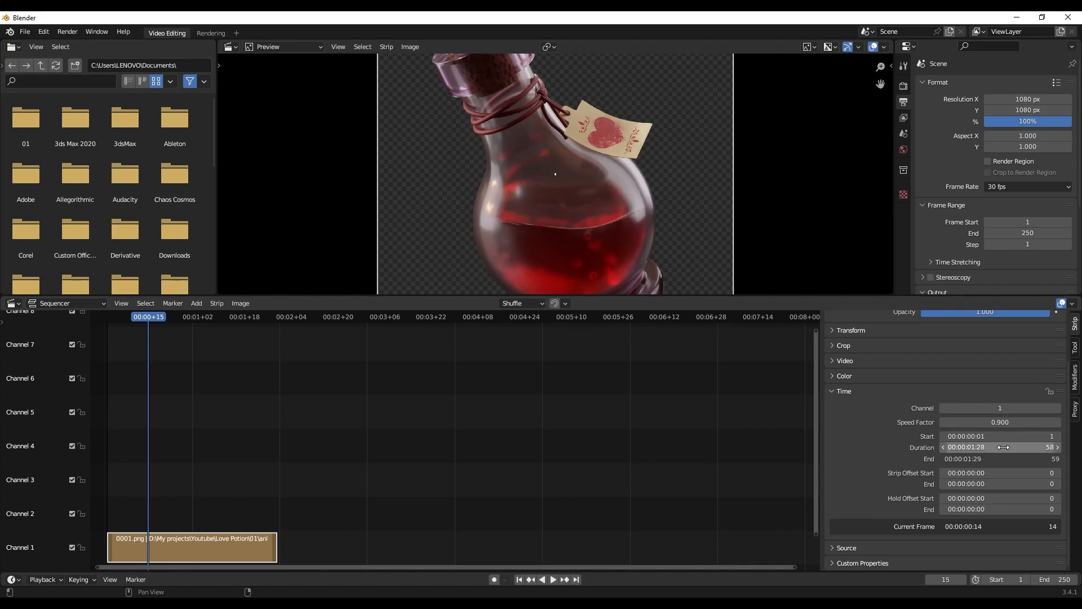
key(space)
Set the image strip's Speed Factor to 0.8 and replay the animation from near its start
click(979, 422)
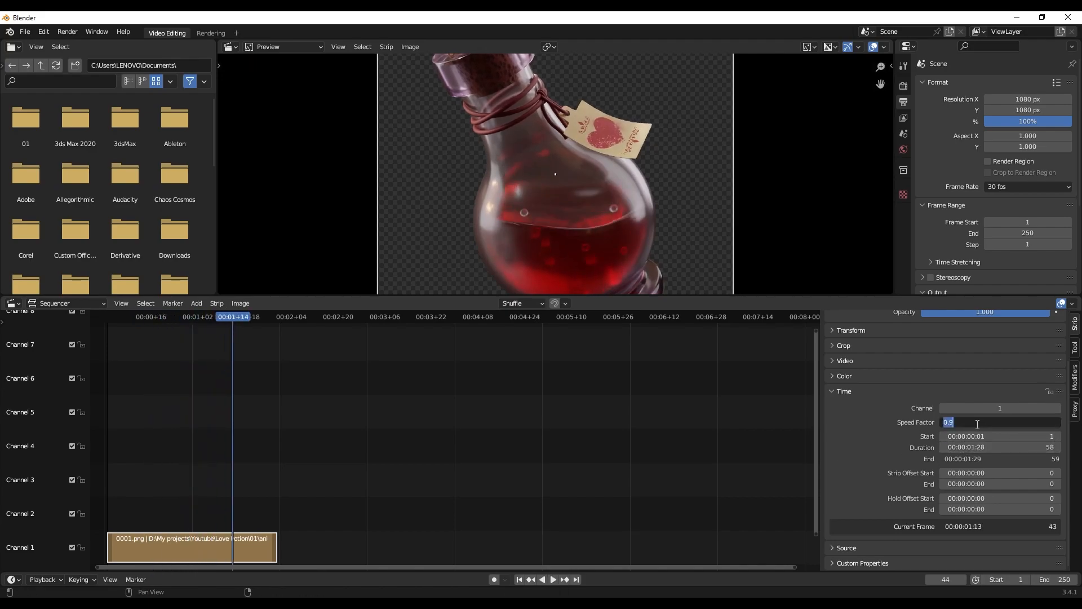
key(BackSpace)
text(.8)
key(Return)
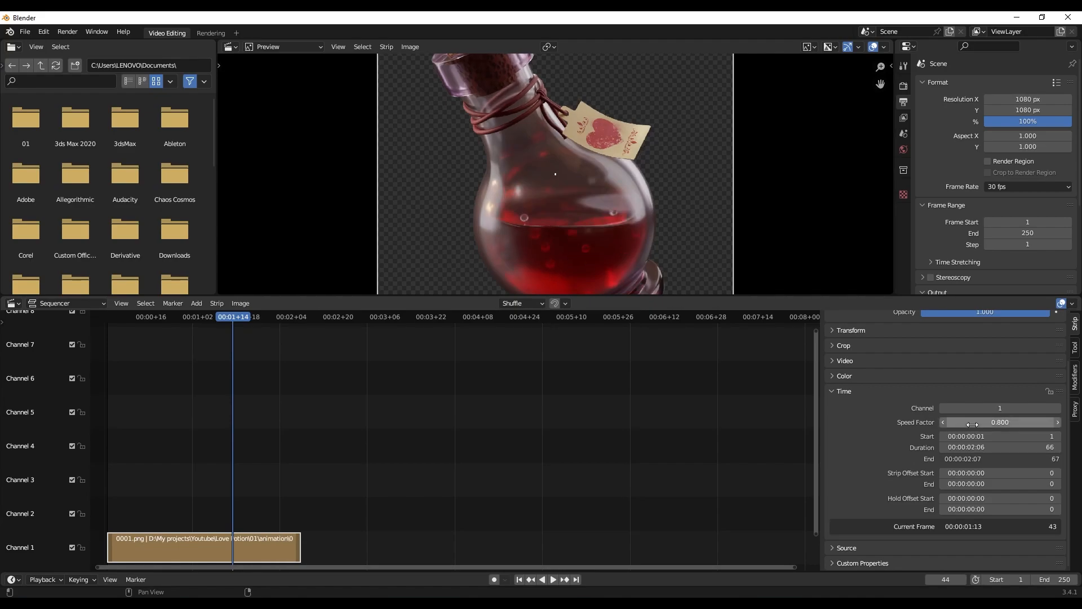
drag(132, 322, 111, 324)
key(space)
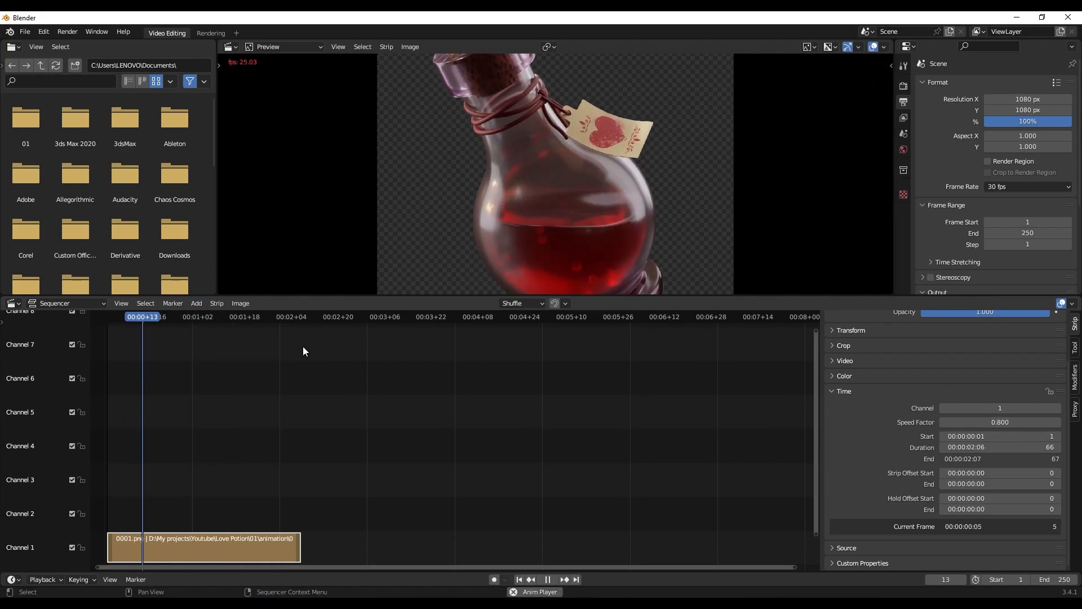
key(space)
drag(268, 316, 221, 323)
Scrub to the end of the image strip and set the scene's end frame to 66
middle_drag(286, 445, 296, 326)
scroll(208, 535, up, 3)
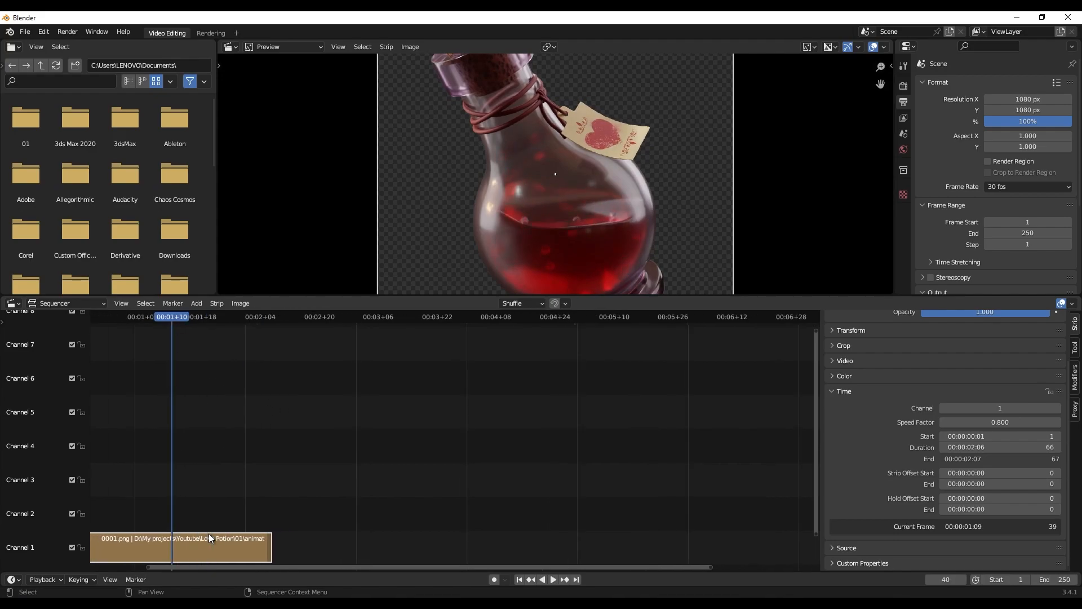
middle_drag(202, 532, 510, 451)
scroll(324, 504, up, 8)
middle_drag(367, 496, 667, 443)
scroll(432, 444, up, 1)
scroll(433, 444, down, 3)
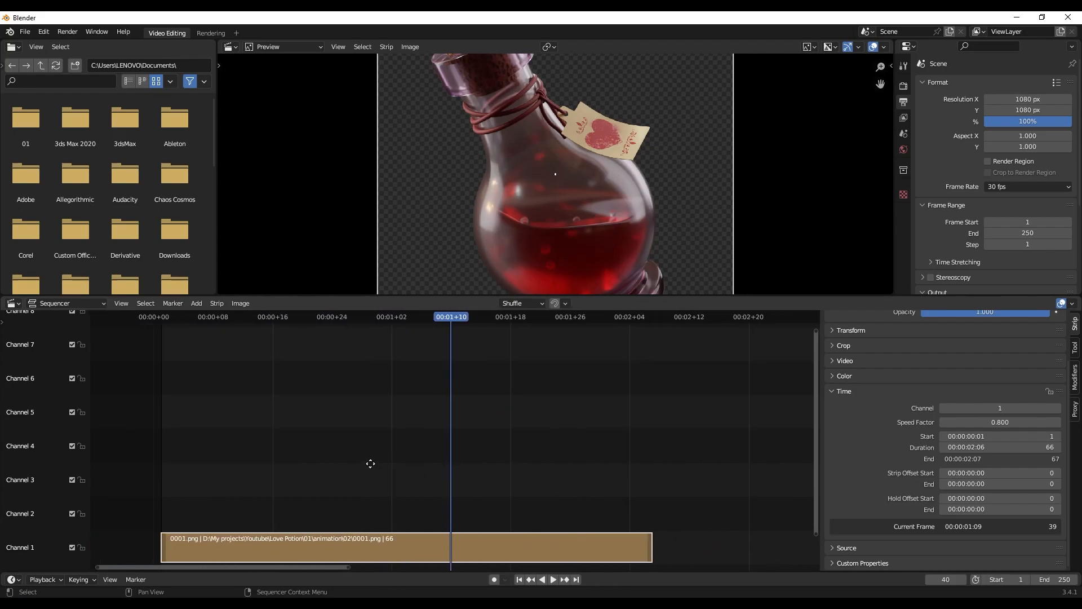
middle_drag(367, 464, 382, 474)
scroll(383, 421, down, 2)
scroll(392, 425, up, 4)
scroll(396, 431, down, 1)
scroll(401, 425, up, 1)
scroll(401, 423, down, 1)
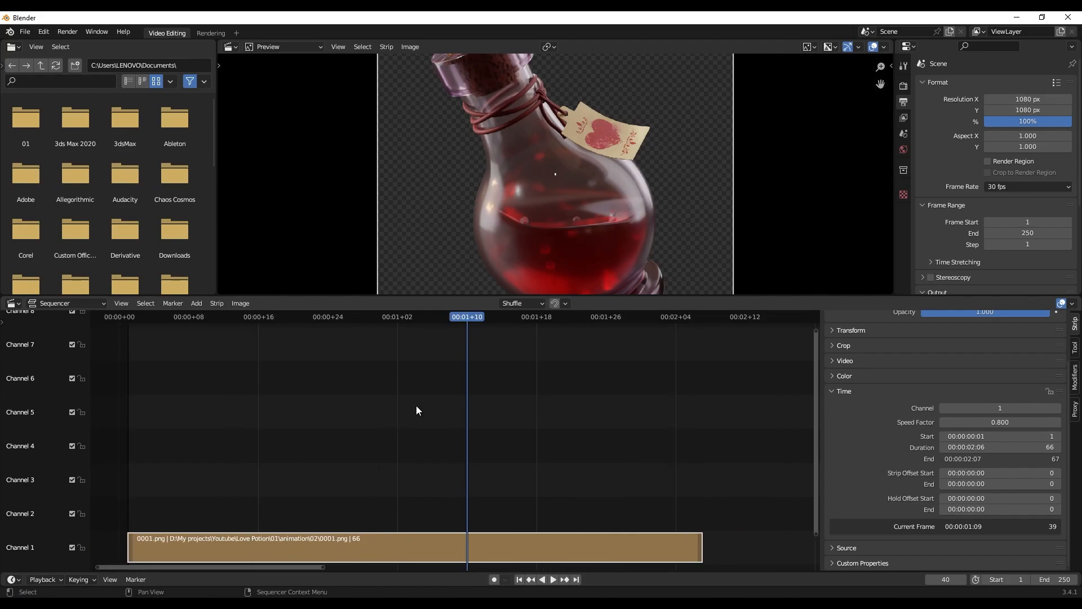
drag(468, 319, 688, 327)
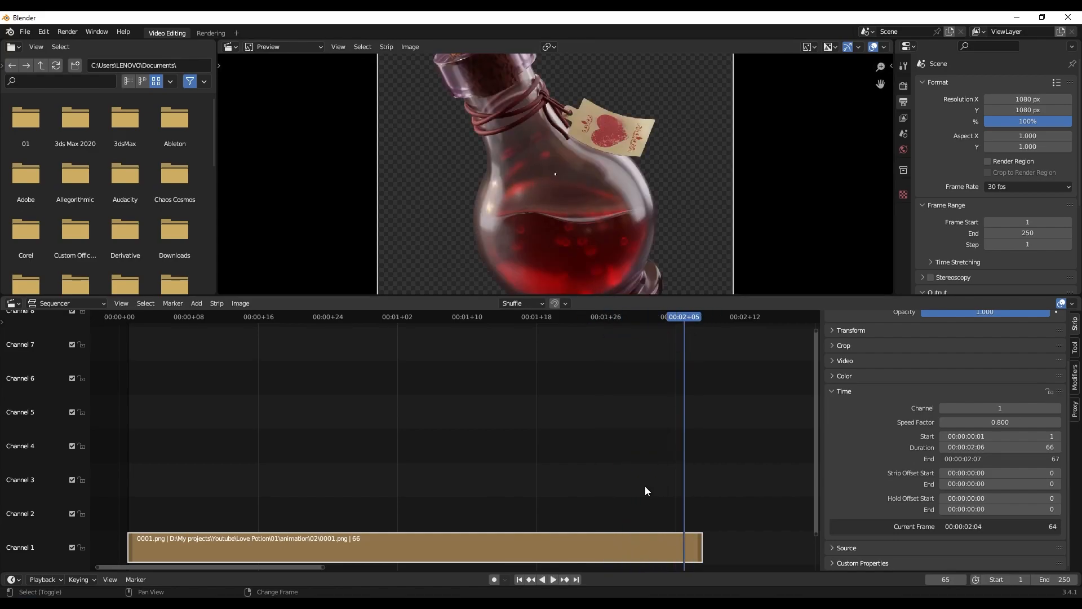
click(1058, 579)
text(66)
key(Return)
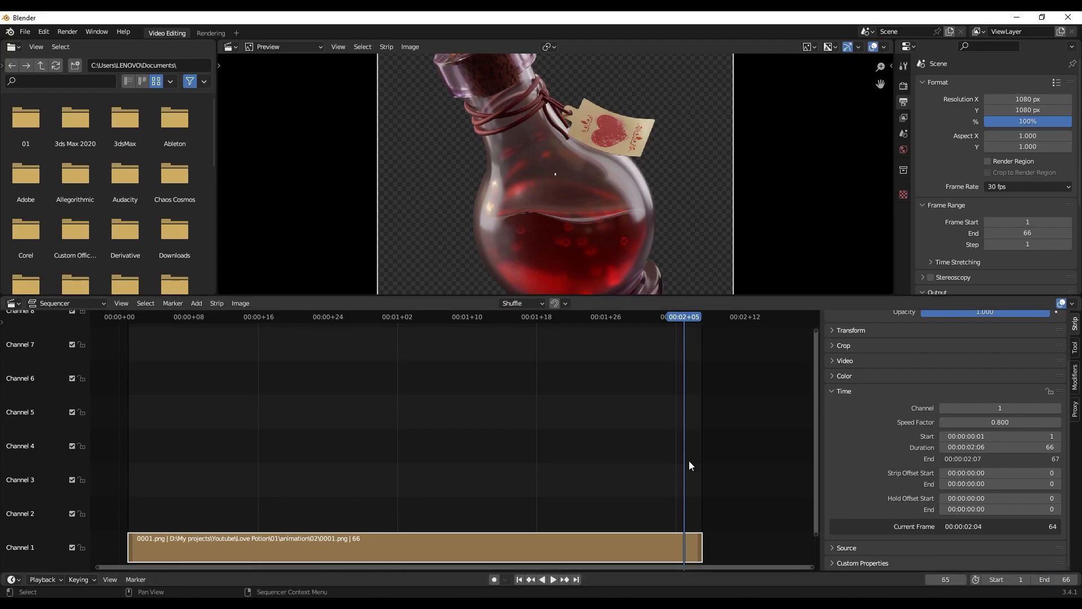
Scrub back and play the animation within the shortened frame range, with more of the bottle in the preview
click(671, 319)
drag(670, 319, 442, 317)
scroll(524, 223, down, 3)
key(space)
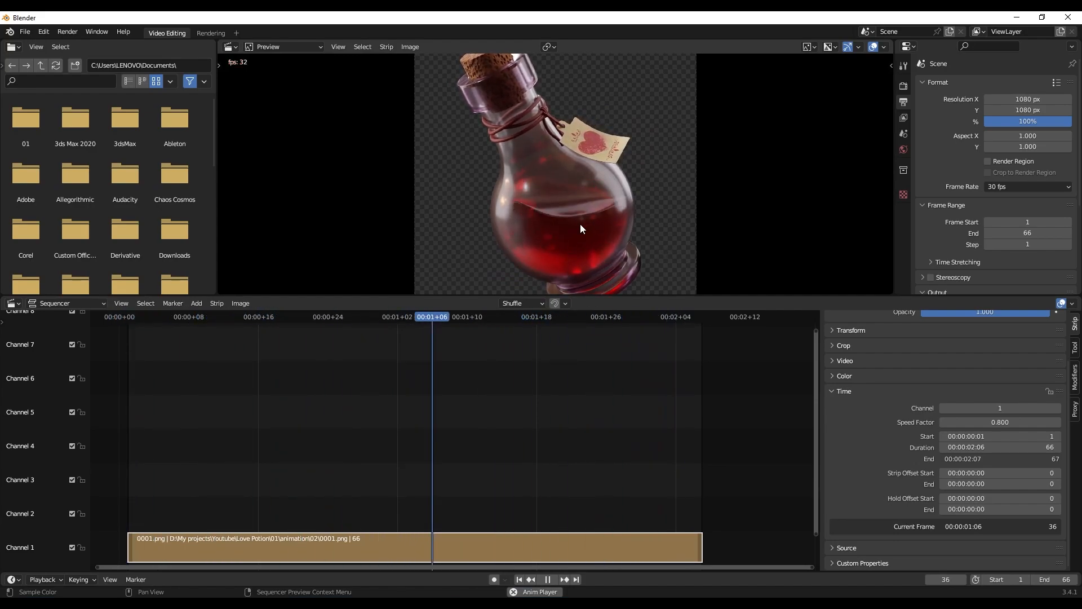
key(space)
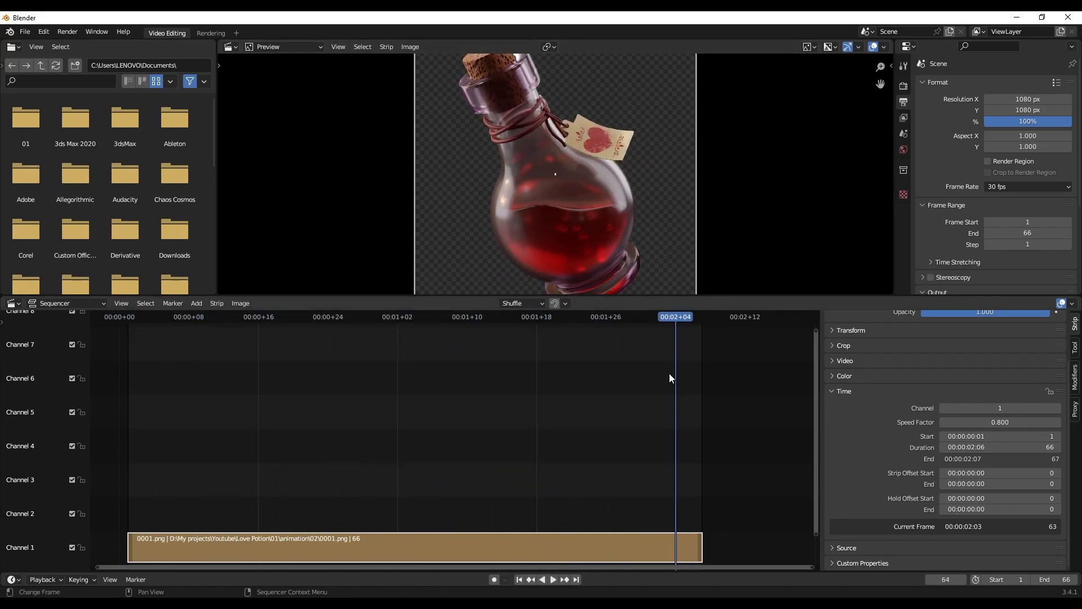
Set the image strip's Speed Factor to 0.7 and play the slower animation
click(1021, 423)
text(0.7)
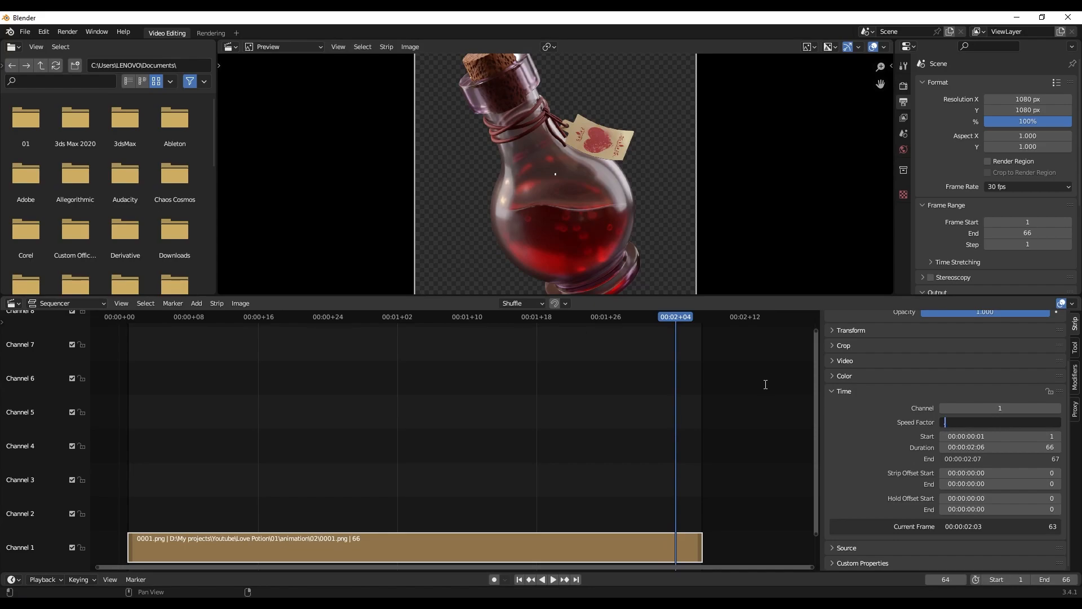
key(Return)
key(space)
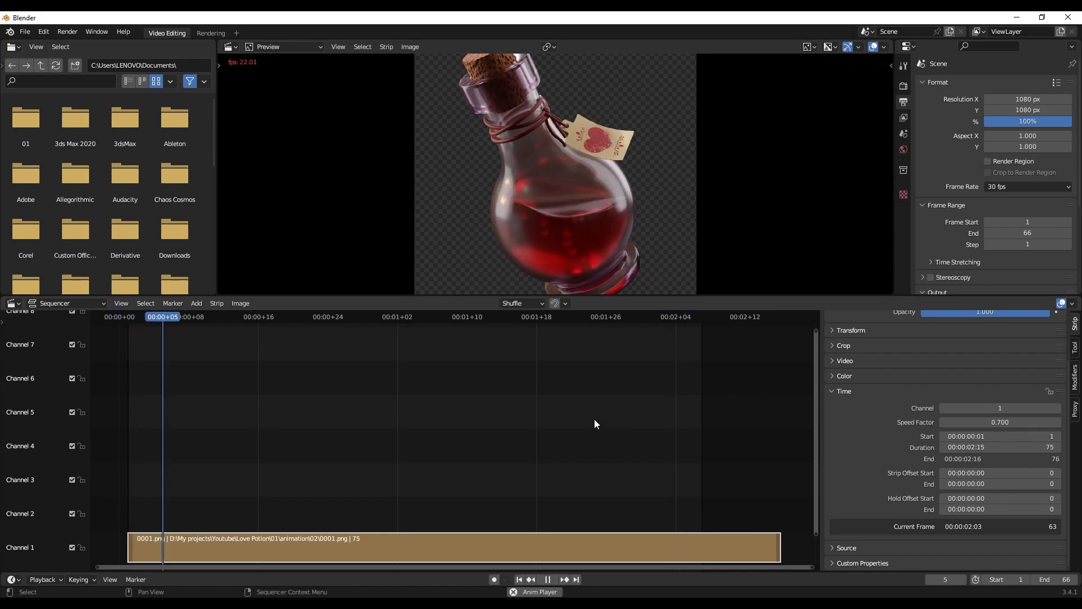
key(space)
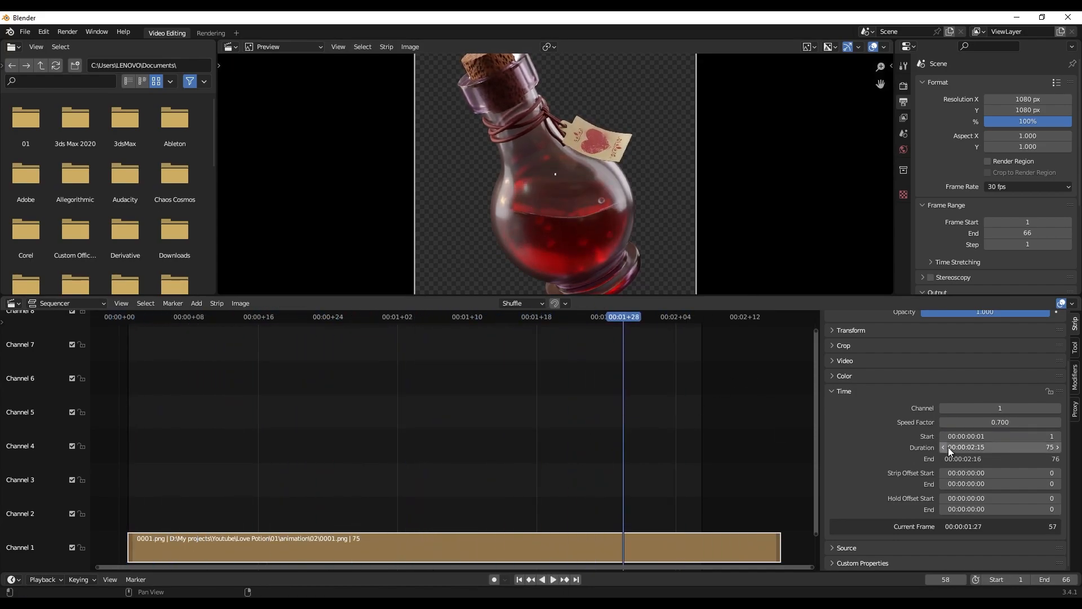
Set the image strip's Speed Factor to 0.75 and play the animation to check its pace
click(987, 422)
key(BackSpace)
text(.)
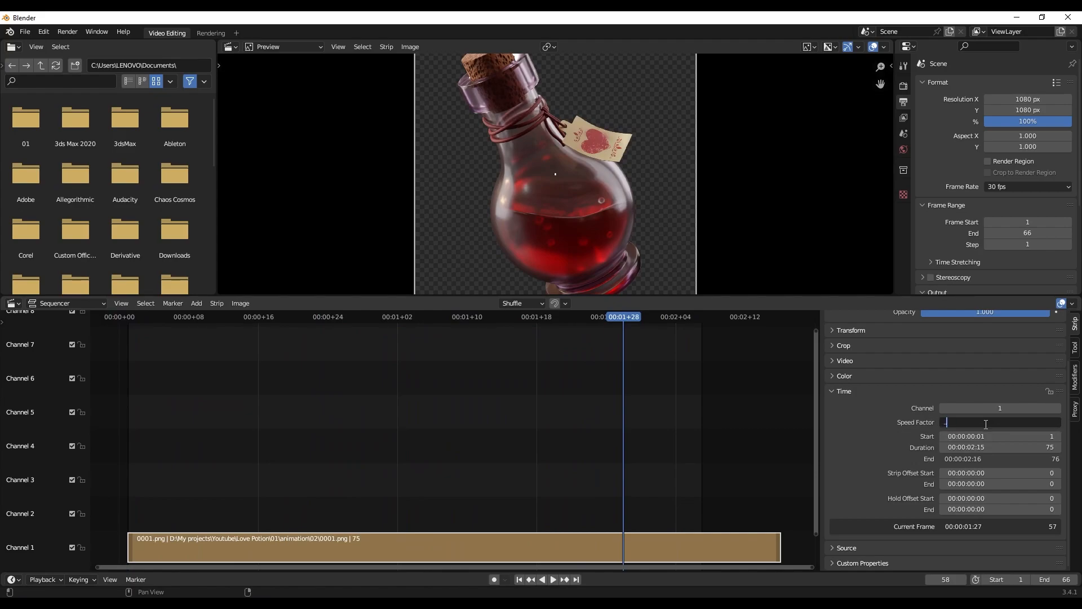
text(75)
key(Return)
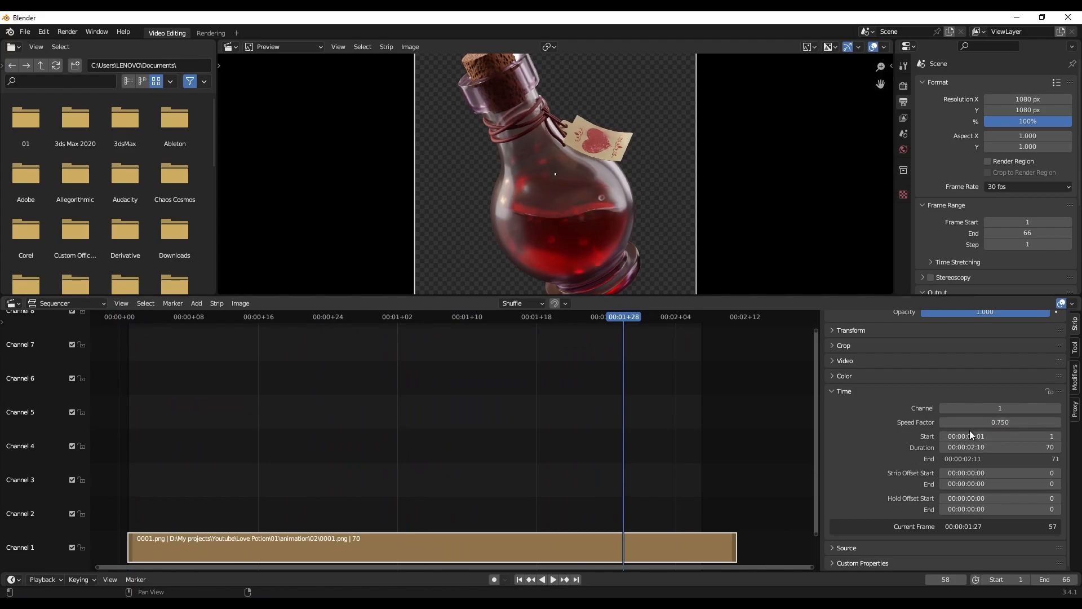
key(space)
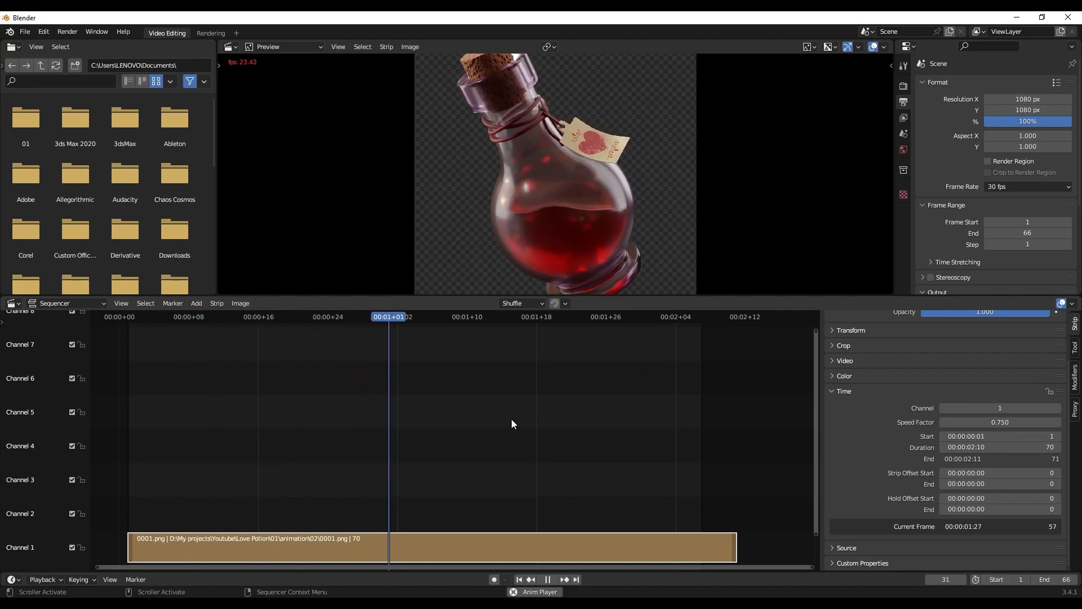
key(space)
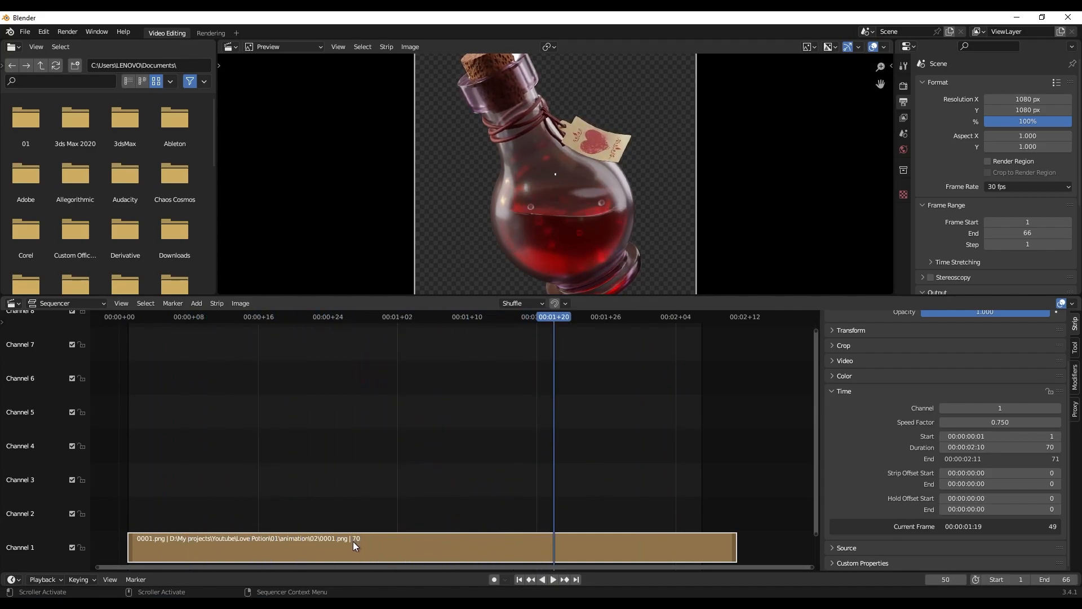
Set the scene's end frame to 70 to match the image strip's length, and play the loop
click(1053, 579)
text(70)
key(Return)
key(space)
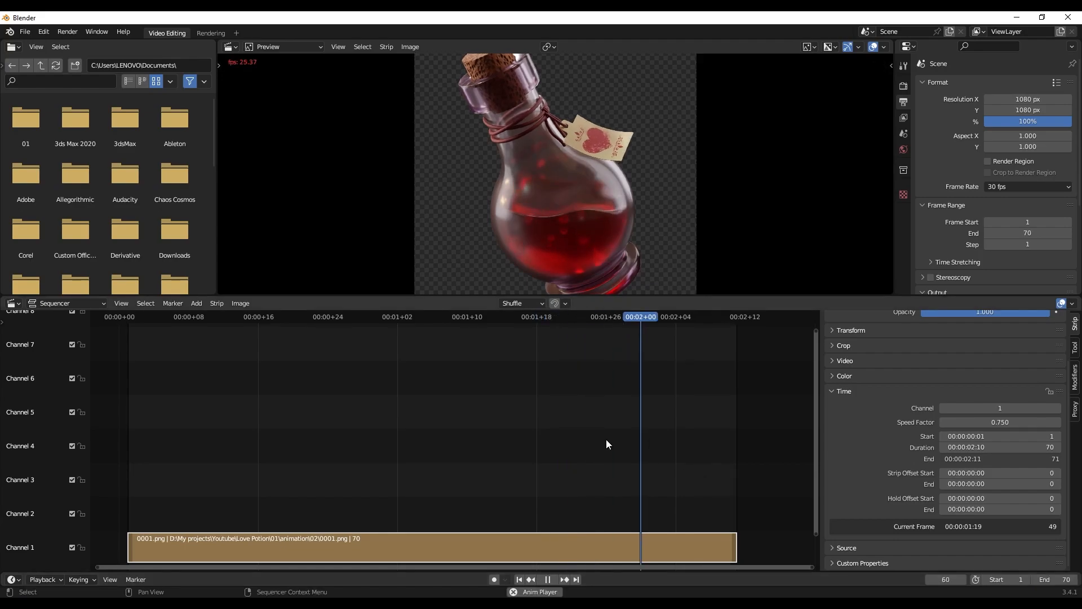
Stop the playback and set the potion image strip's Scale X and Y to 0.95
key(space)
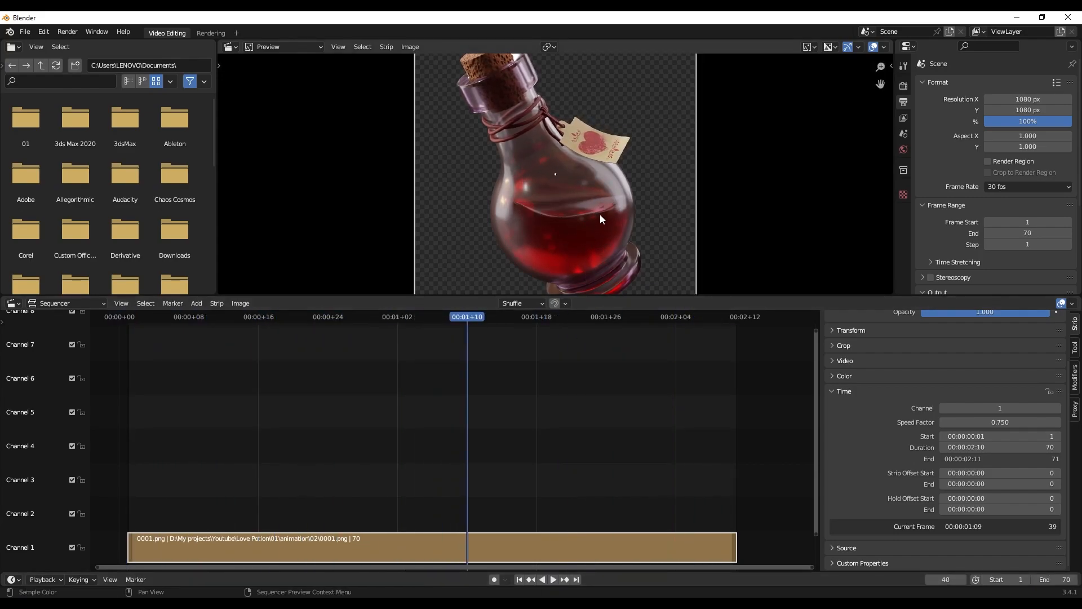
scroll(601, 220, down, 1)
scroll(590, 272, down, 1)
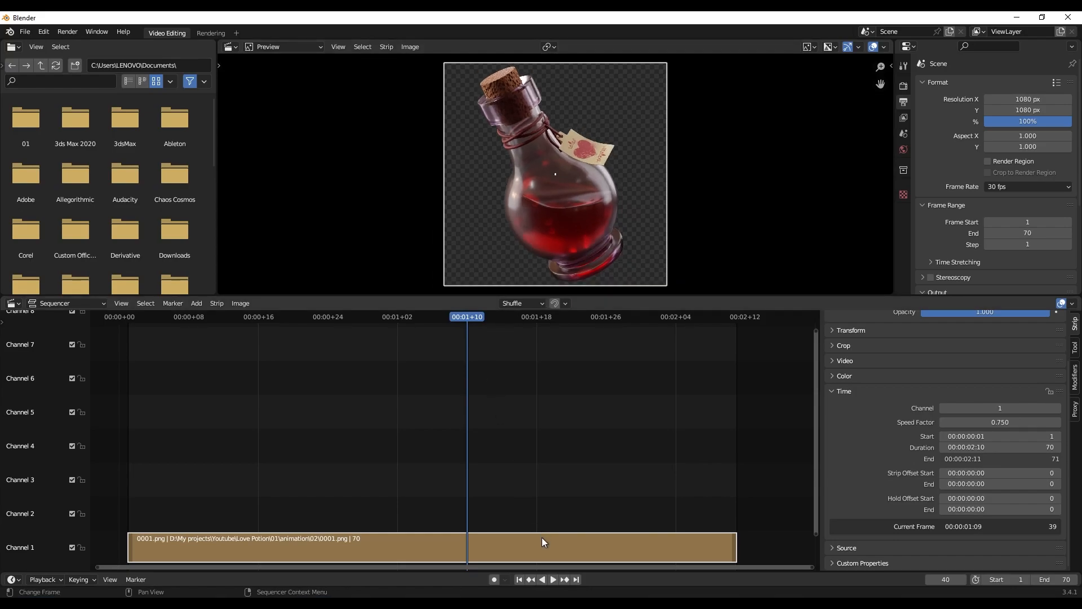
scroll(834, 334, up, 1)
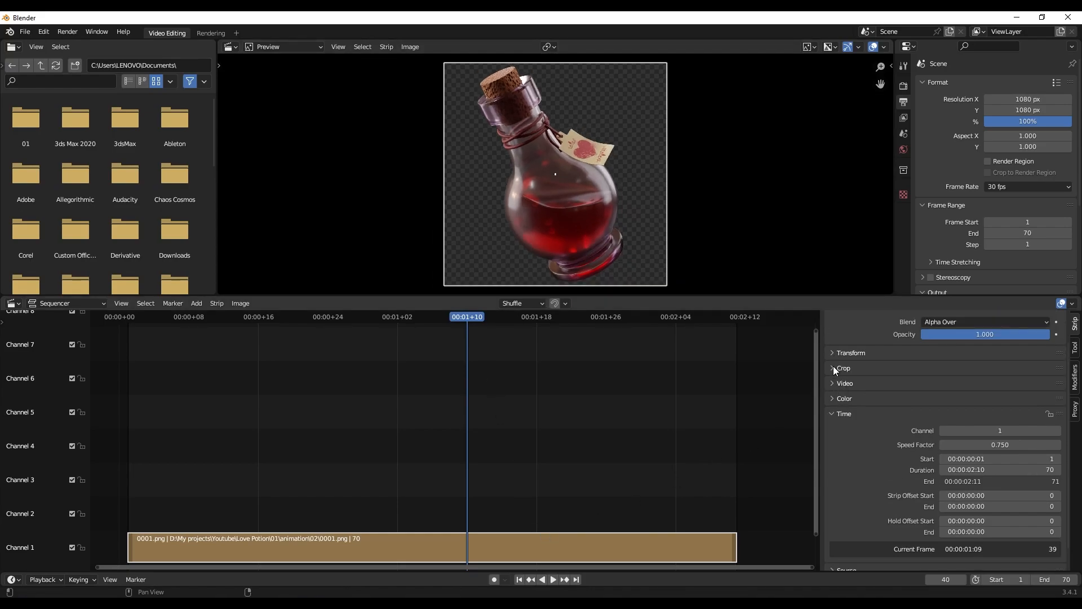
click(832, 352)
drag(935, 409, 935, 420)
key(BackSpace)
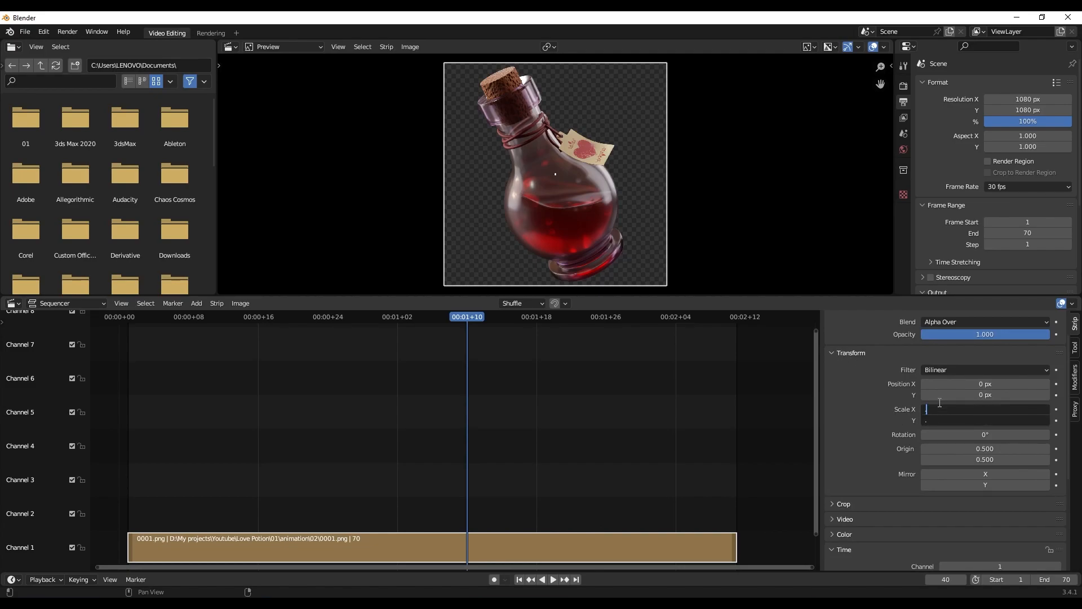
text(.95)
key(Return)
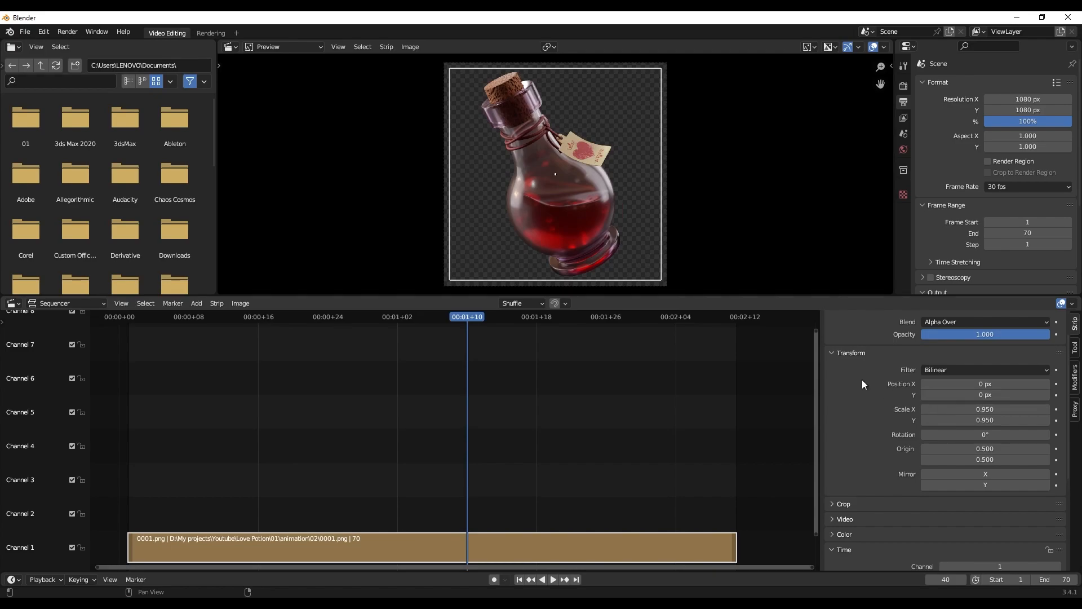
Deselect the strip and play the animation to check the scaled-down bottle's framing
click(661, 415)
key(space)
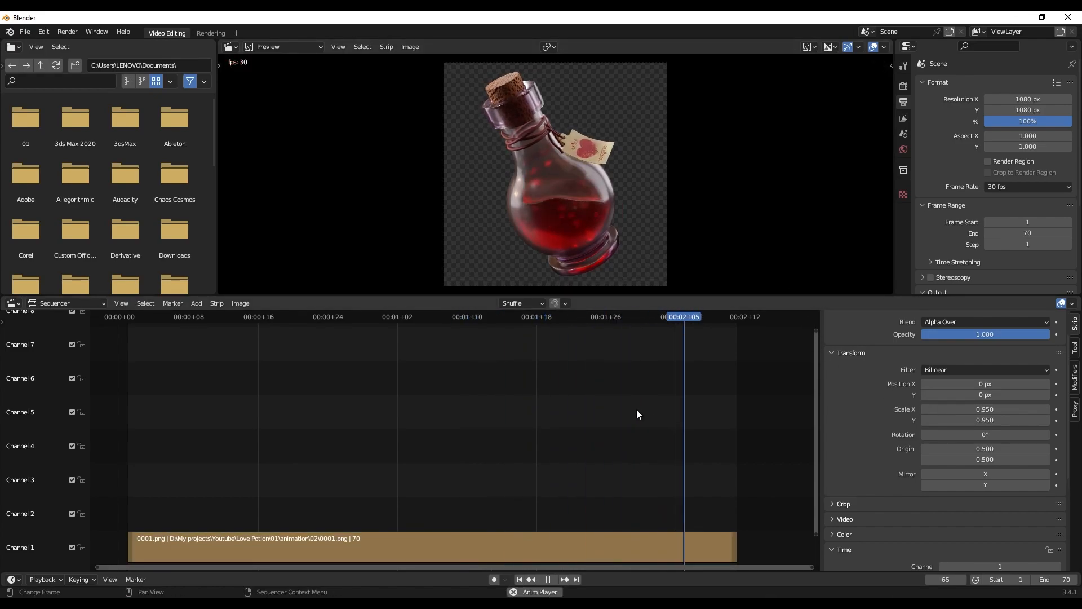
key(space)
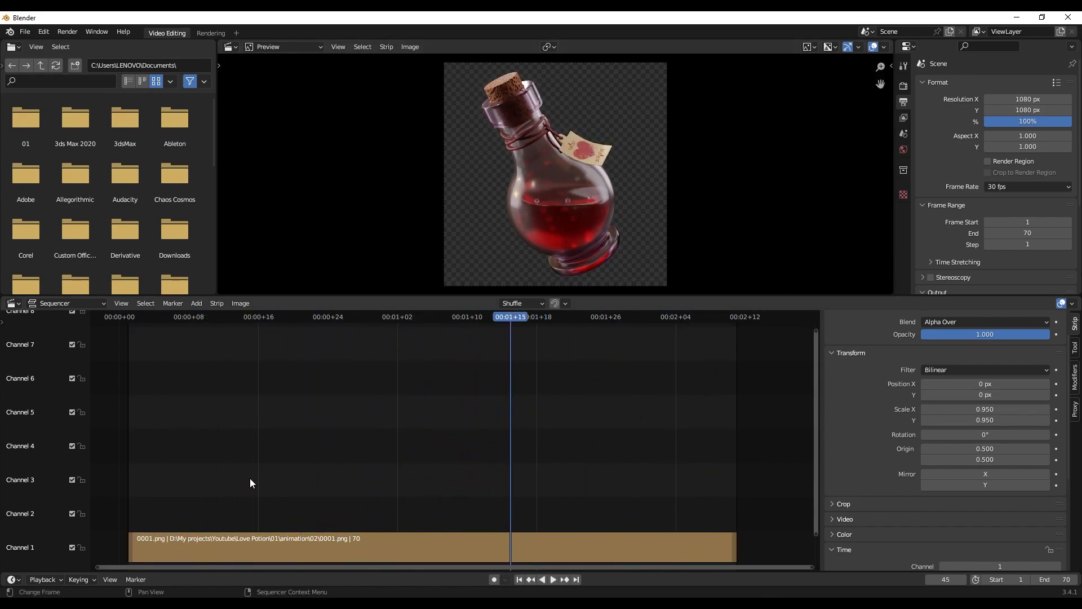
Add the background image bg.jpg from the Desktop as an image strip in channel 2
scroll(246, 429, down, 2)
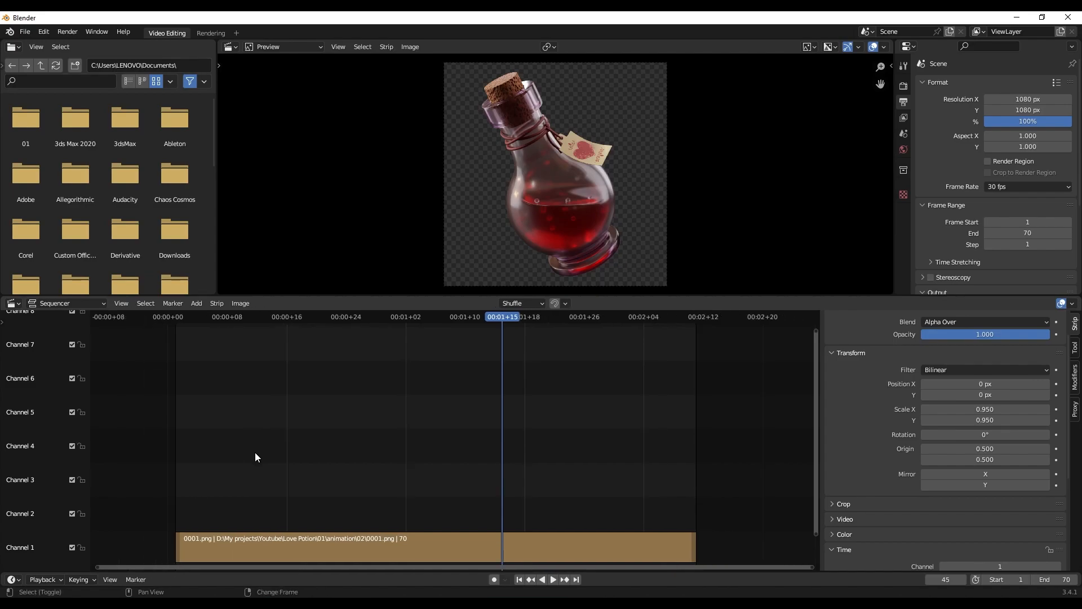
key(shift+a)
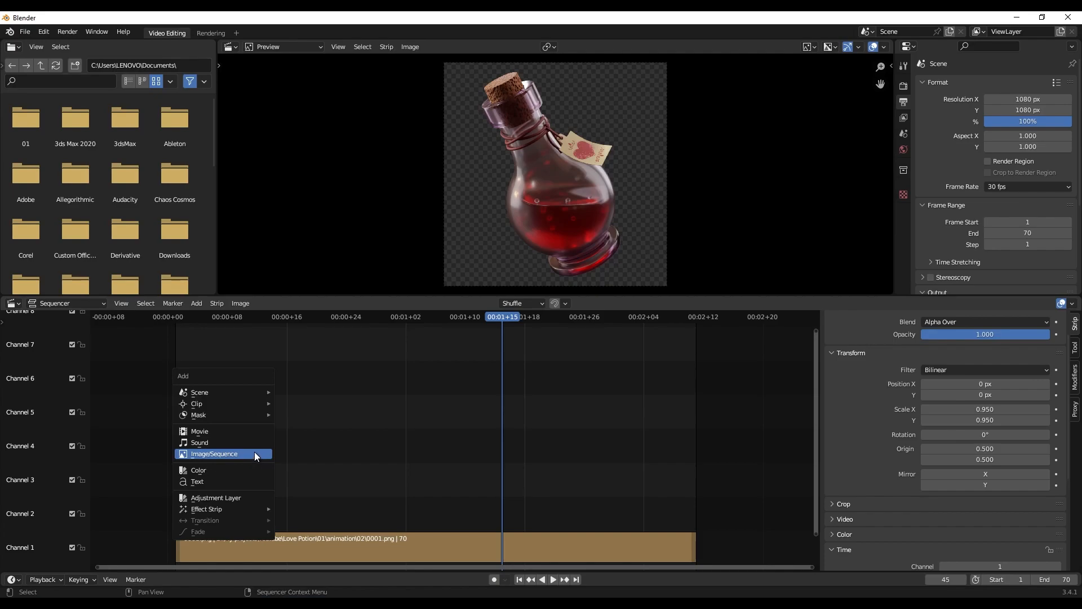
click(254, 451)
click(290, 243)
double_click(598, 288)
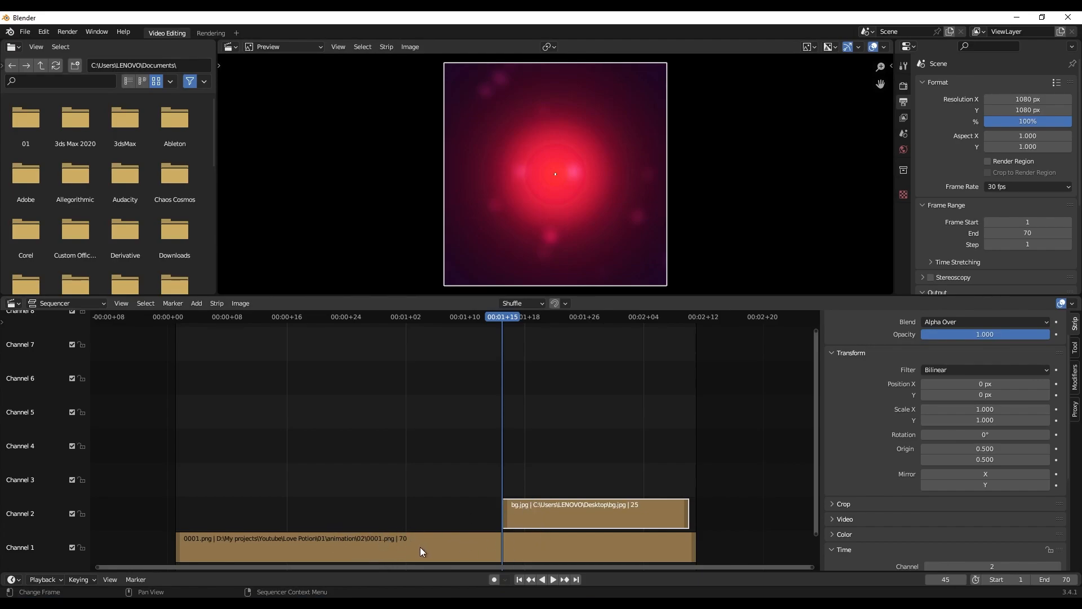
Move the potion strip up to channel 3 and fit the background strip beneath it, spanning the full 70 frames
drag(421, 540, 420, 478)
drag(564, 523, 266, 514)
drag(358, 511, 704, 519)
Play the composited animation from near the start and enlarge the preview area for a closer look at the bottle
drag(502, 317, 187, 342)
key(space)
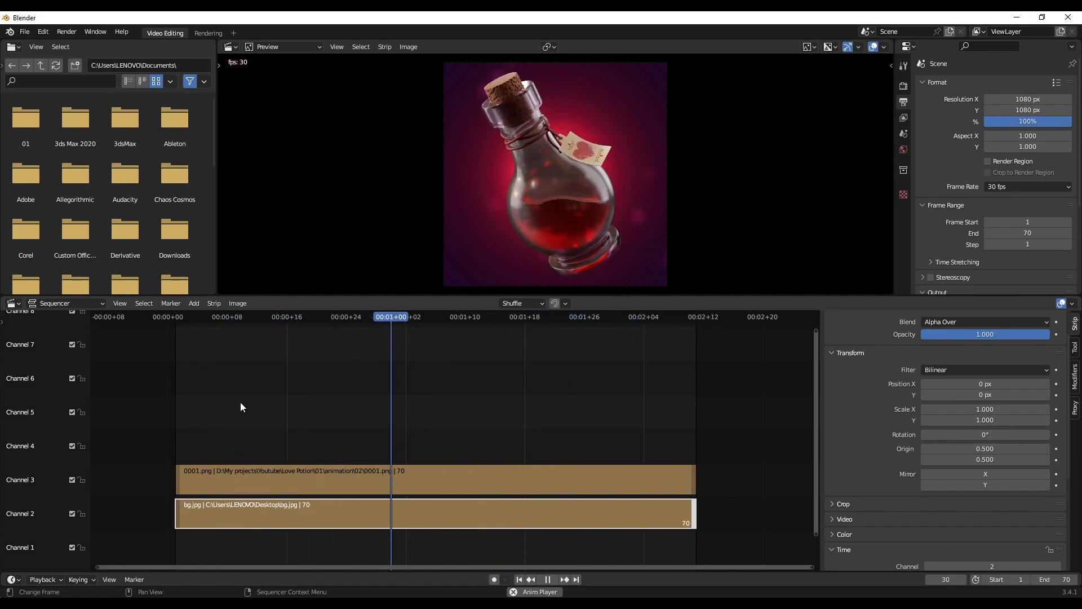
key(space)
click(554, 391)
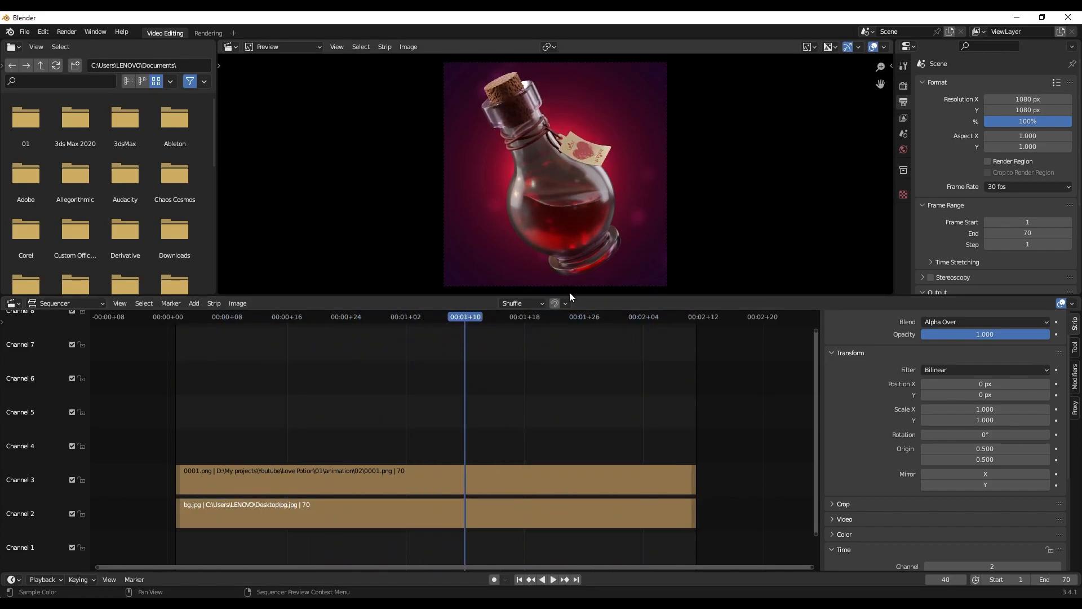
drag(571, 295, 568, 338)
scroll(566, 239, up, 3)
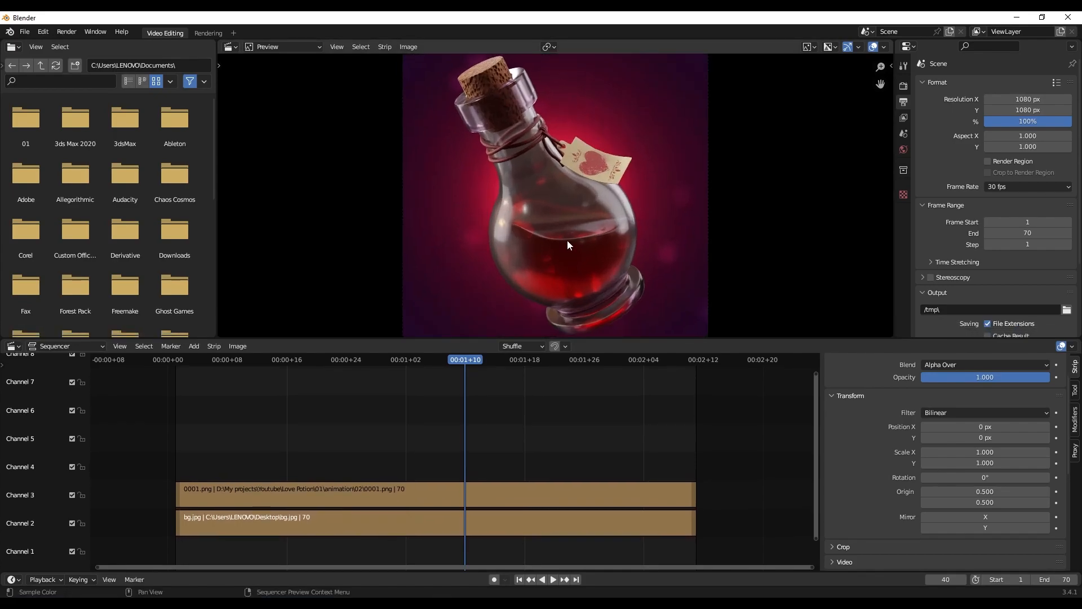
scroll(557, 235, down, 1)
scroll(534, 213, up, 1)
Add a Curves modifier to the potion image strip in channel 3
click(339, 497)
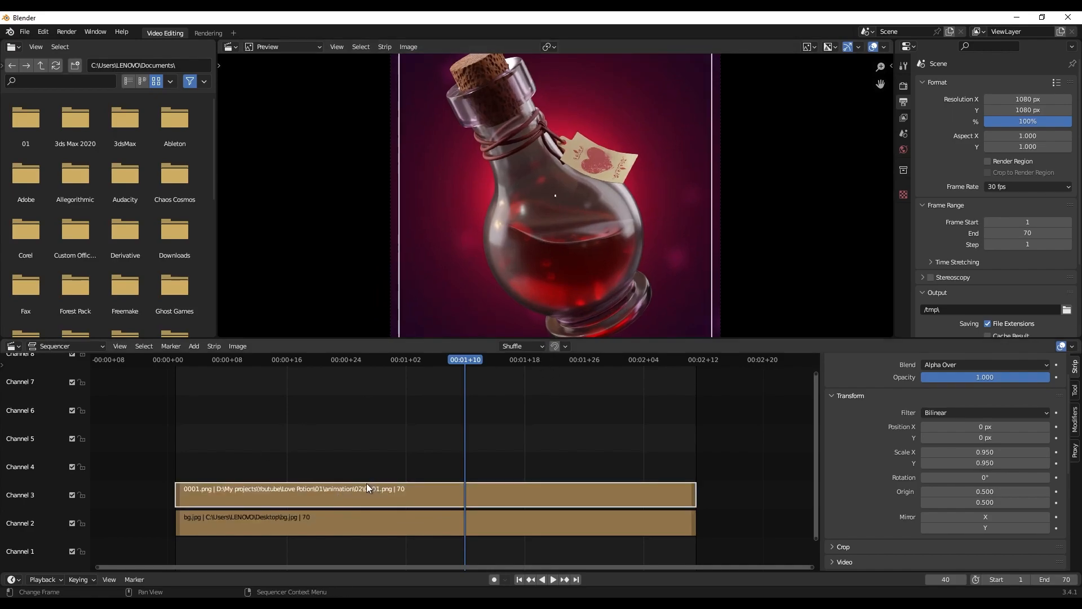
scroll(862, 433, up, 2)
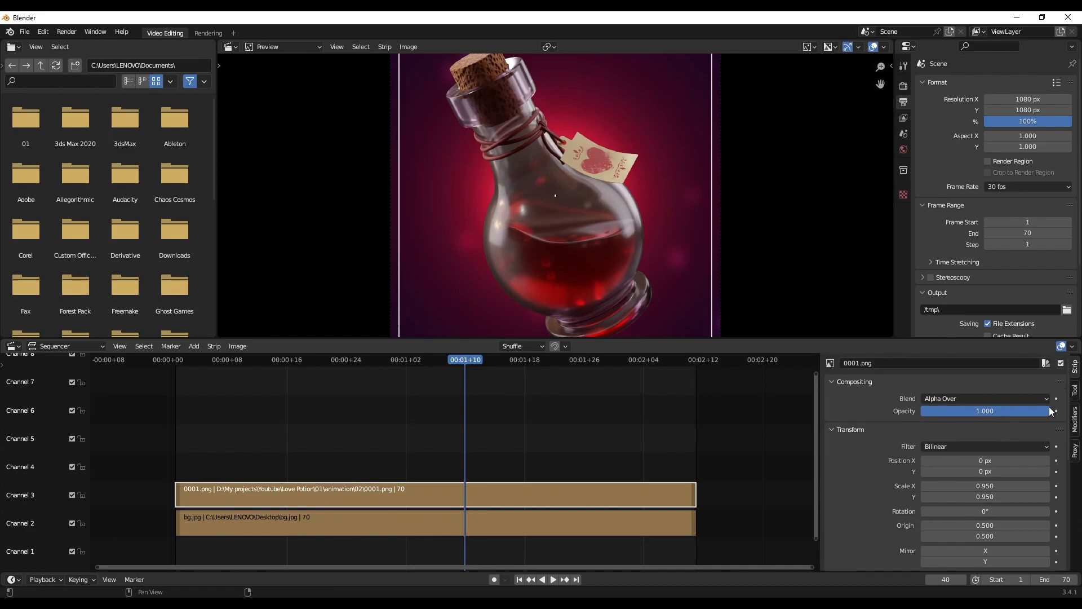
click(1075, 426)
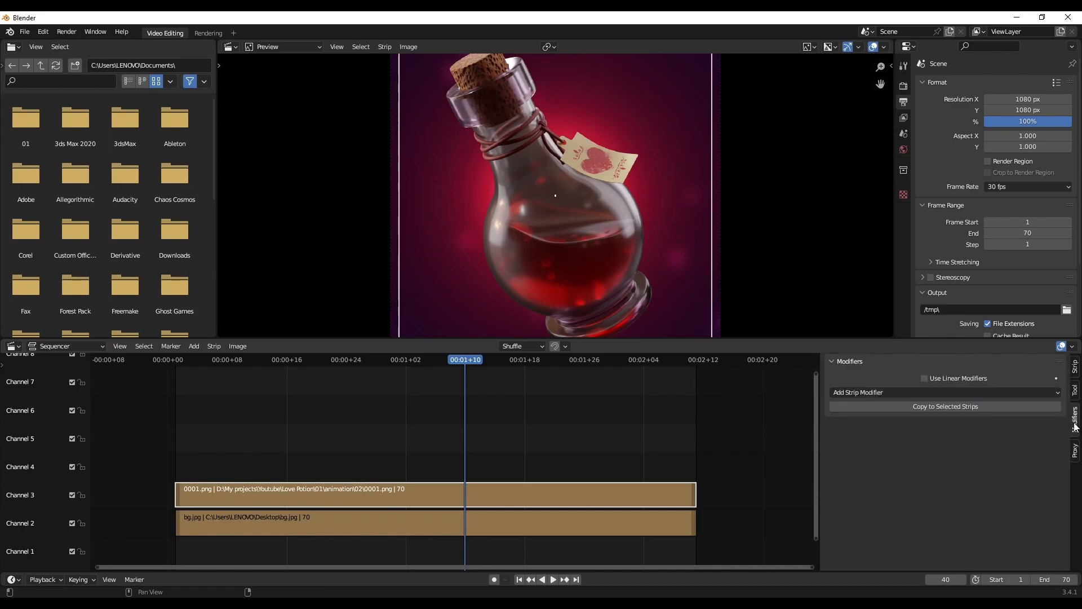
click(914, 393)
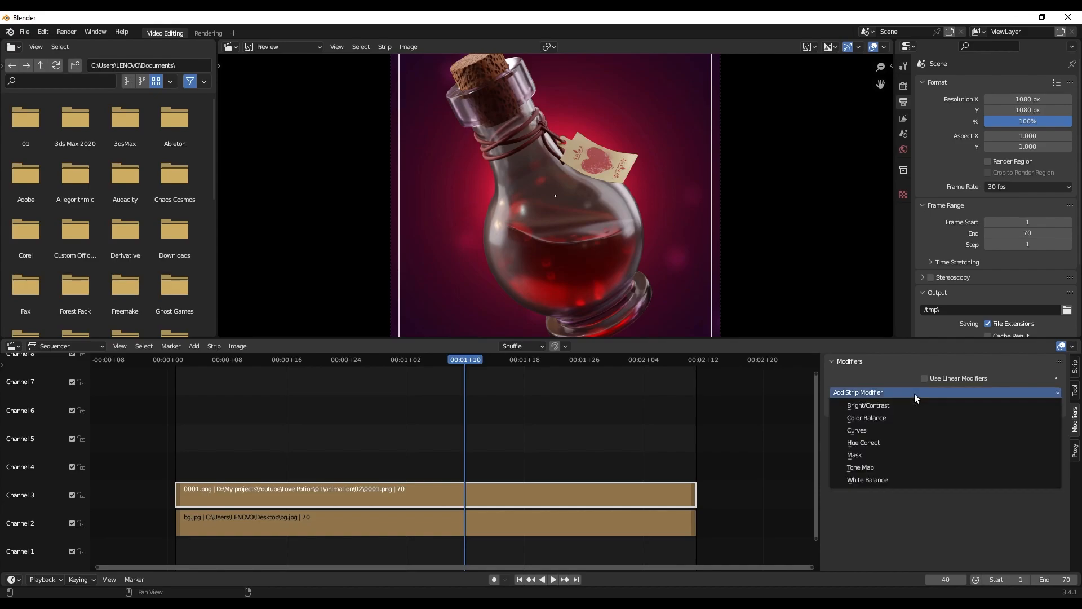
click(864, 431)
scroll(875, 432, down, 2)
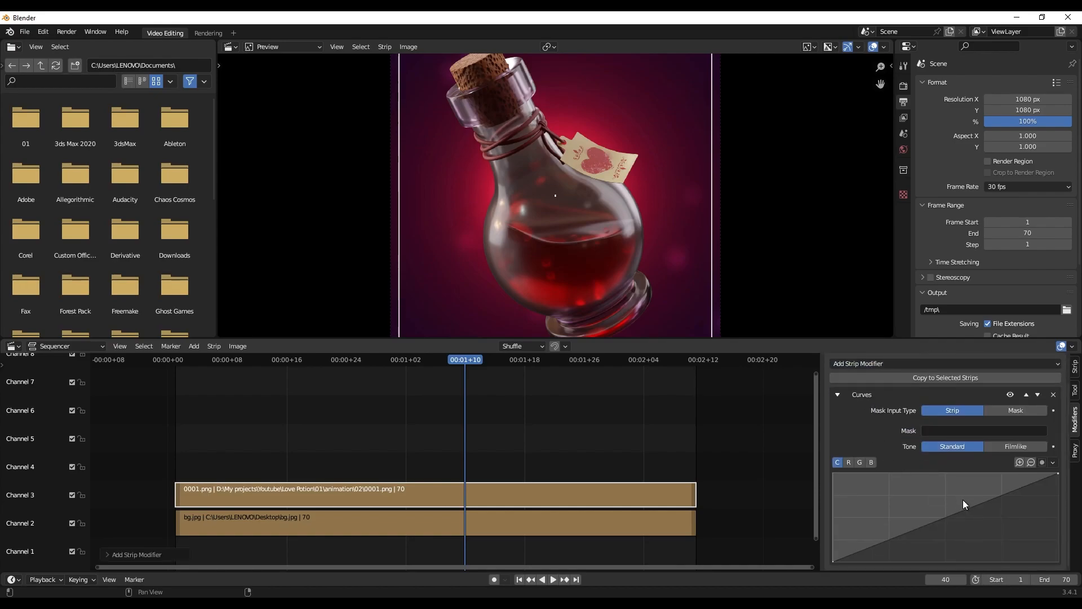
Shape the combined curve with a raised highlight point and a shadow point at about X 0.30, Y 0.39
drag(968, 507, 967, 495)
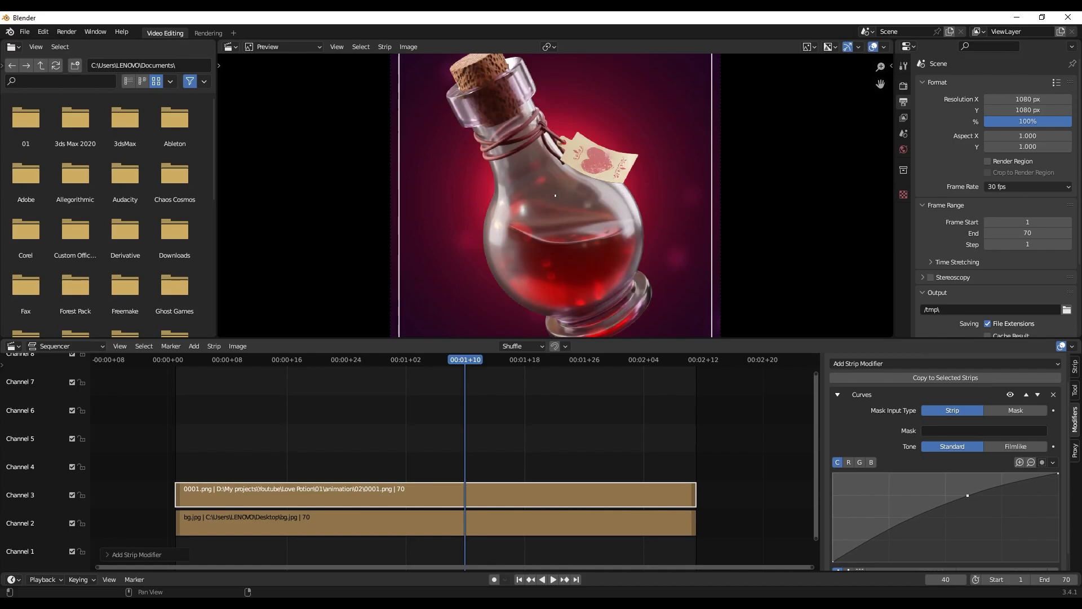
drag(897, 527, 901, 529)
drag(968, 495, 967, 490)
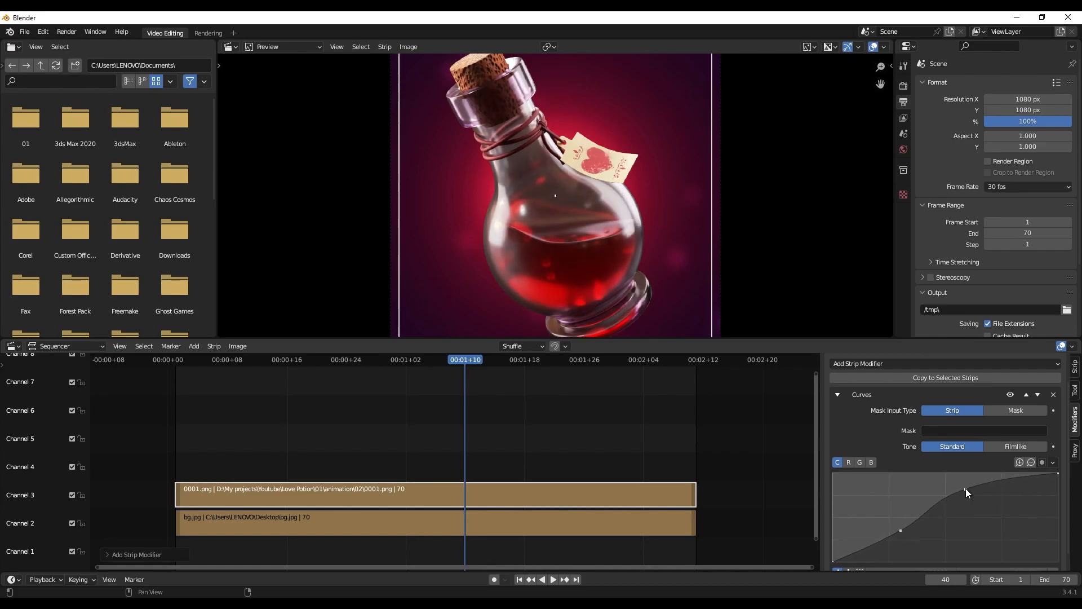
drag(902, 532, 901, 527)
scroll(905, 453, up, 2)
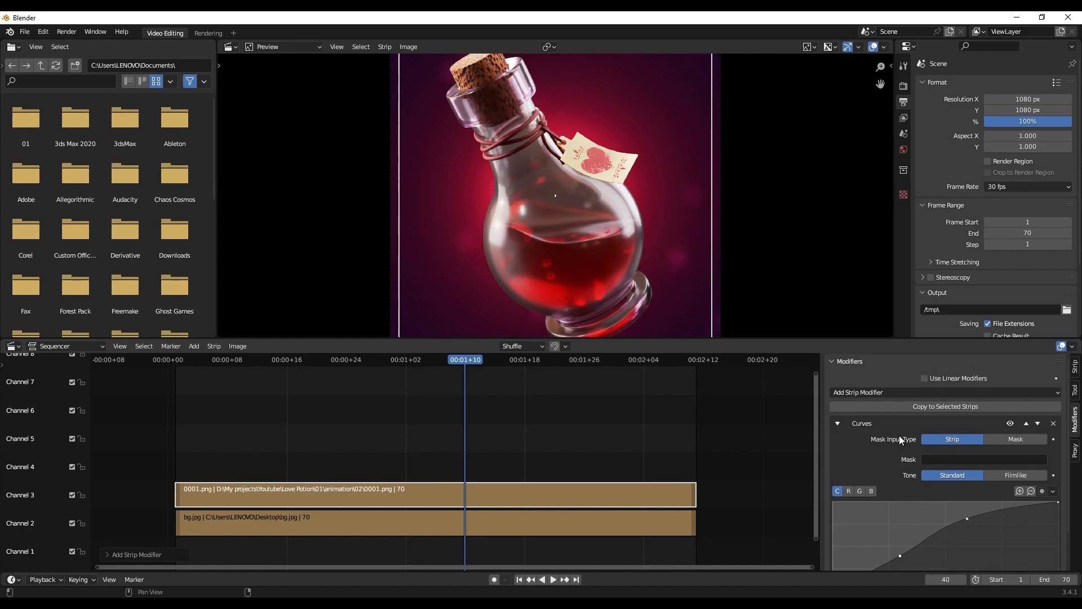
Compare the bottle with the Curves modifier off and on, and play the animation with it enabled
click(1010, 423)
click(1010, 423)
click(1010, 423)
click(1009, 423)
click(1009, 423)
click(1009, 424)
key(space)
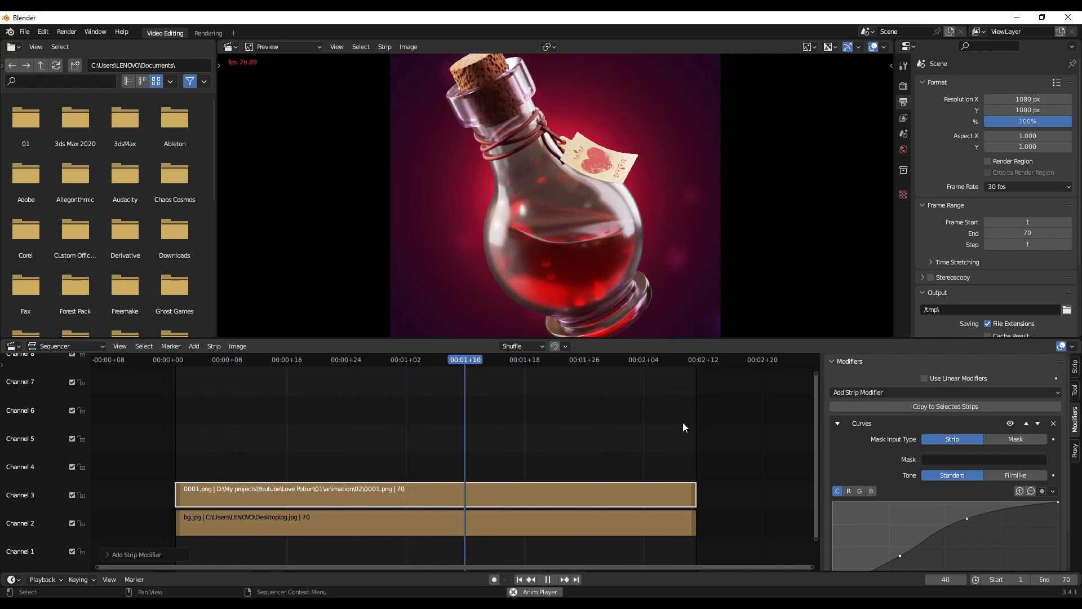
key(space)
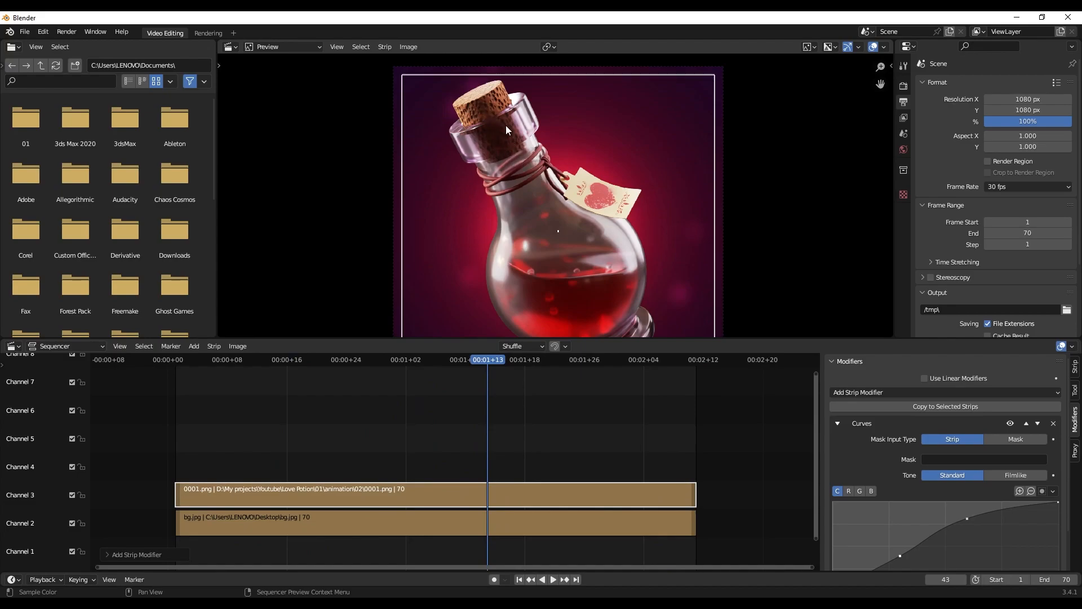
key(space)
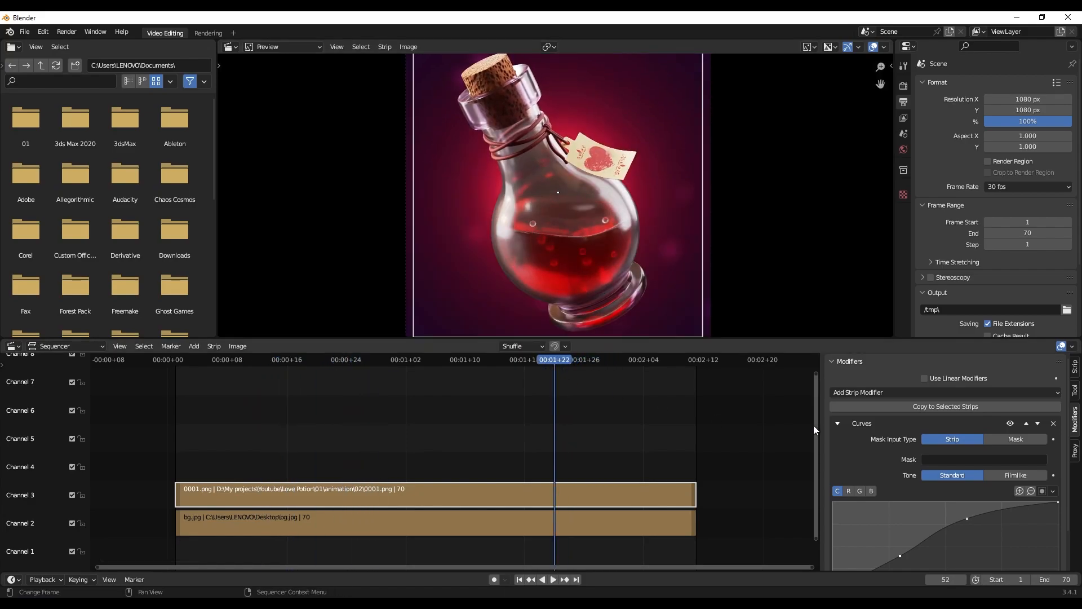
Add a Bright/Contrast modifier to the potion strip with Bright 4.24 and Contrast 2.36
click(876, 393)
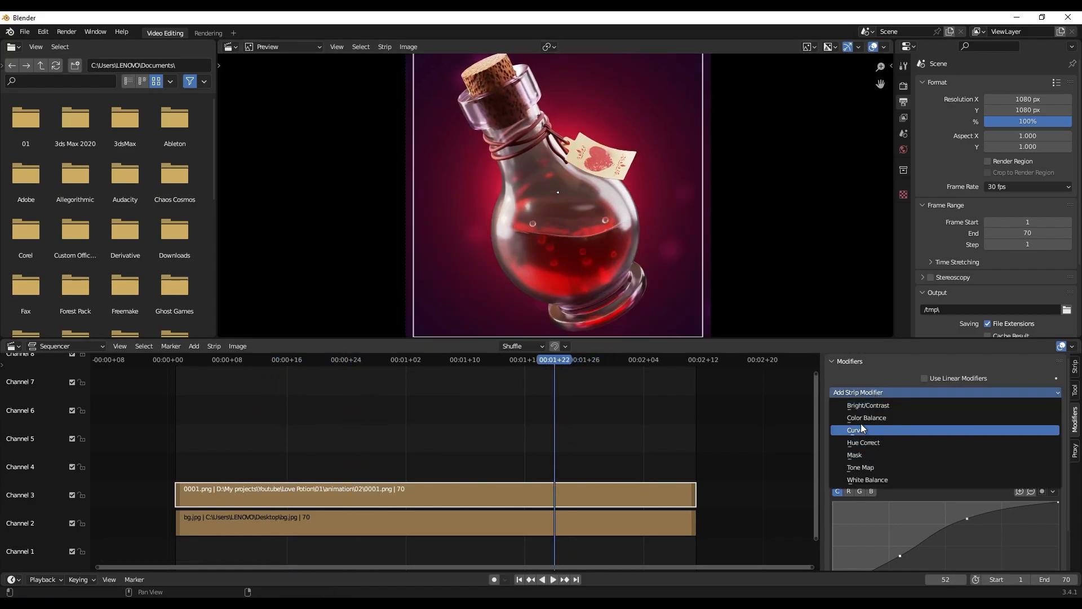
click(867, 406)
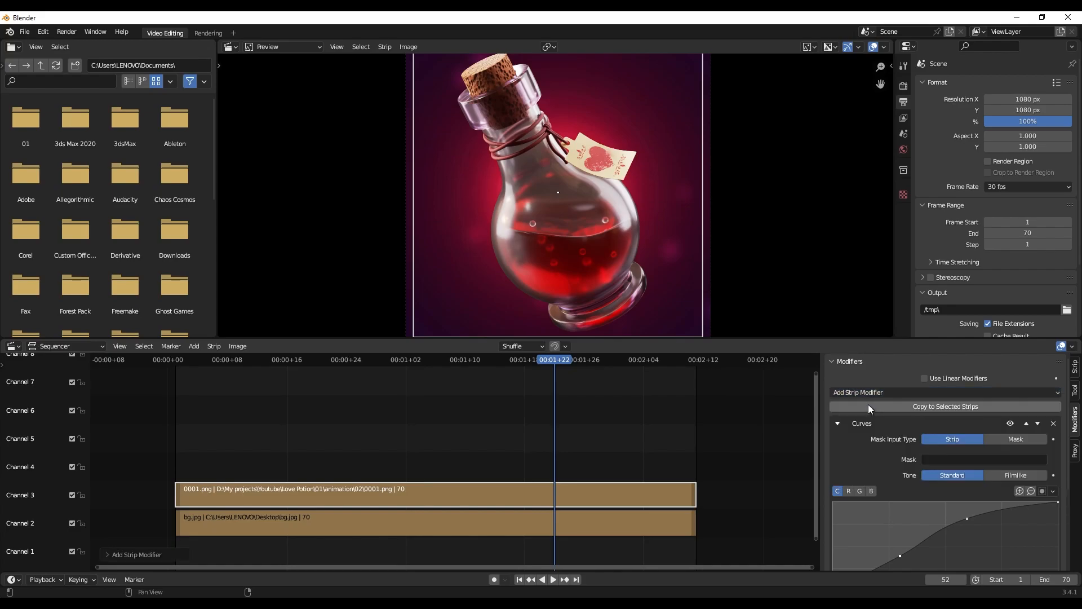
scroll(876, 429, down, 5)
drag(950, 544, 983, 544)
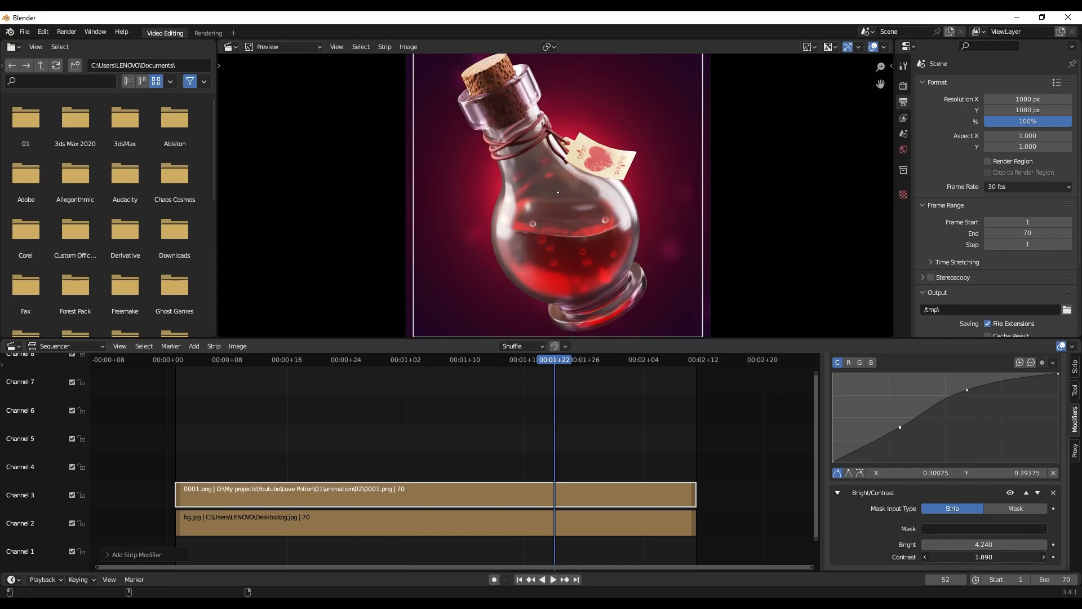
click(387, 437)
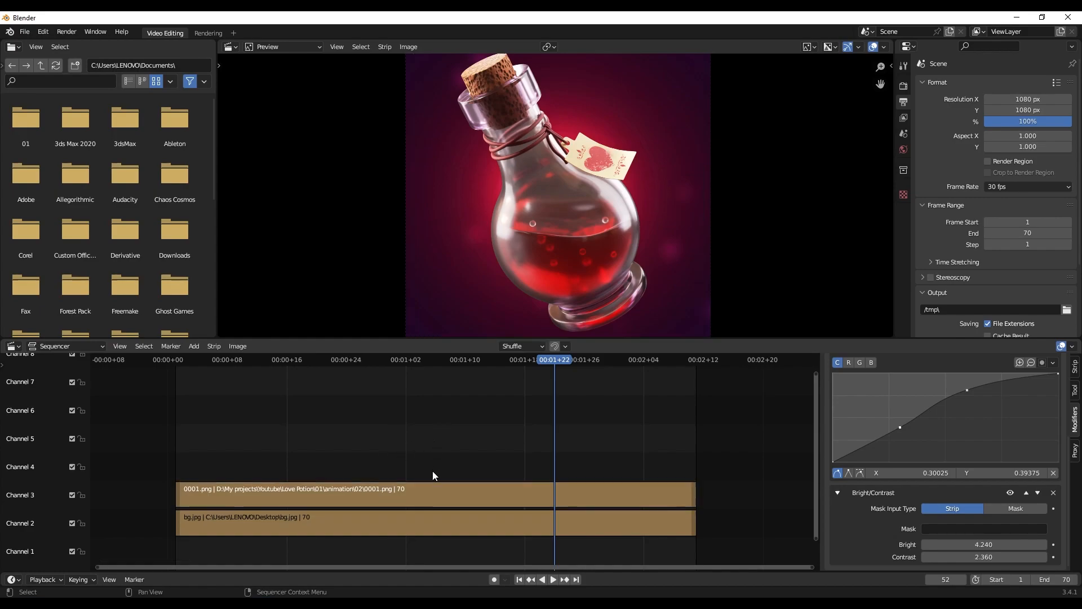
Add a Glow effect strip to the potion image strip
click(420, 495)
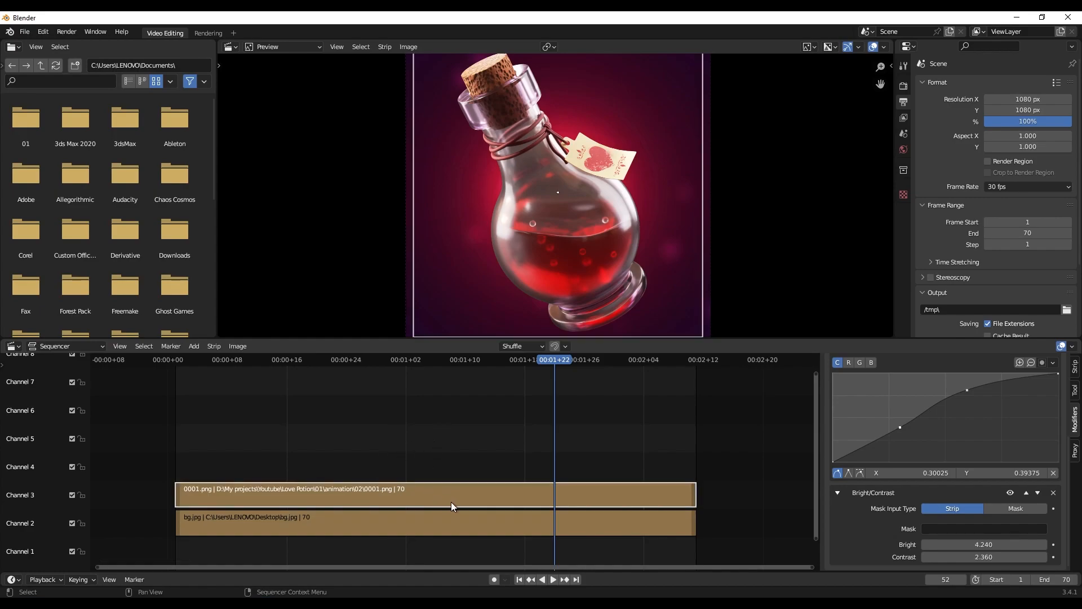
key(shift+a)
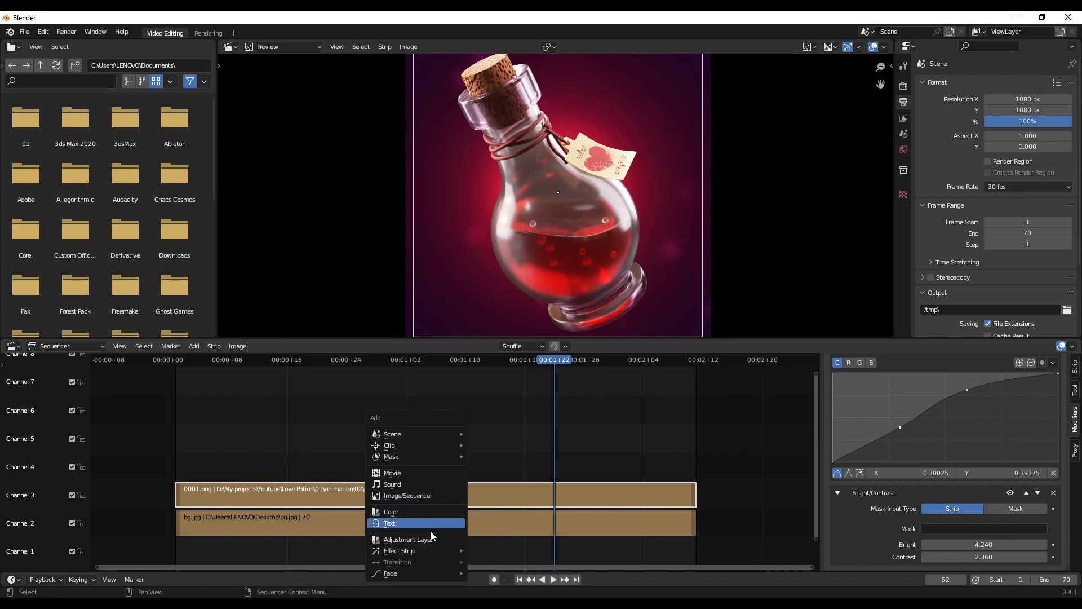
mouse_move(423, 550)
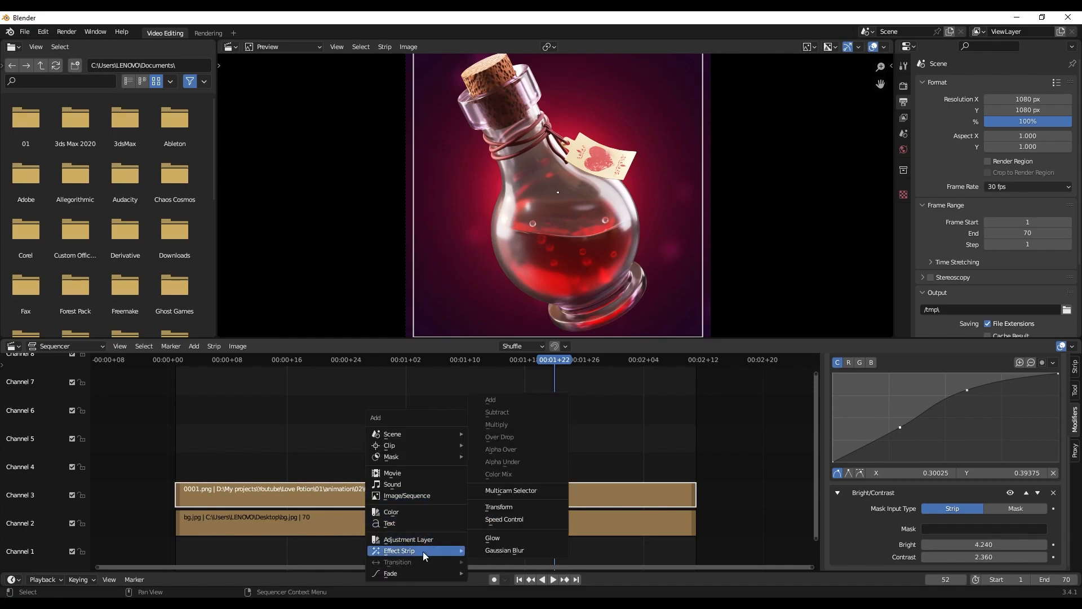
click(510, 538)
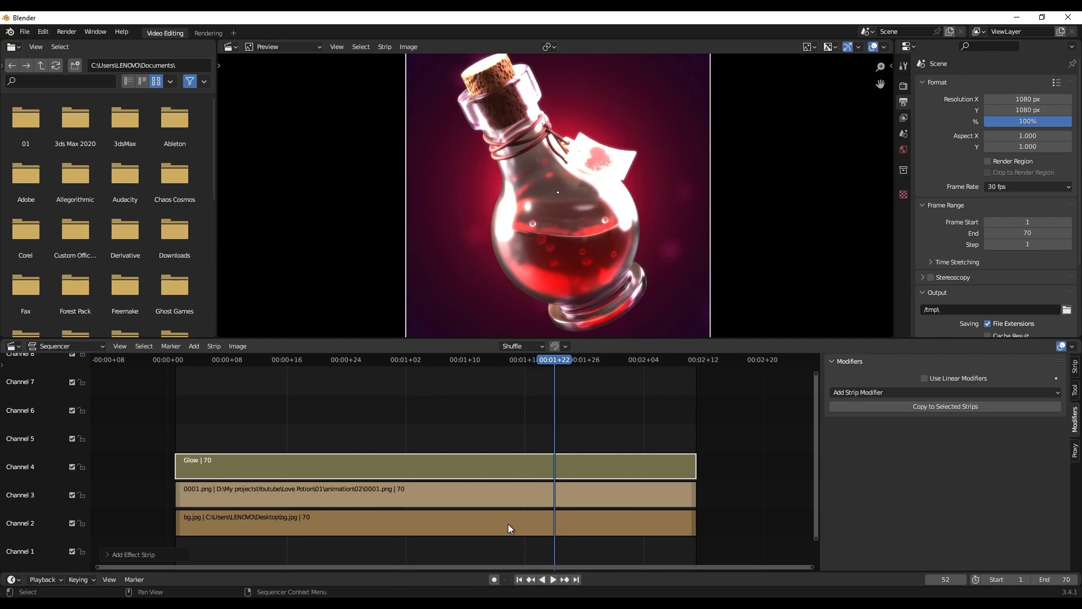
Set the Glow strip's Clamp to 0.1 and its Threshold to about 0.44
key(alt+a)
click(589, 459)
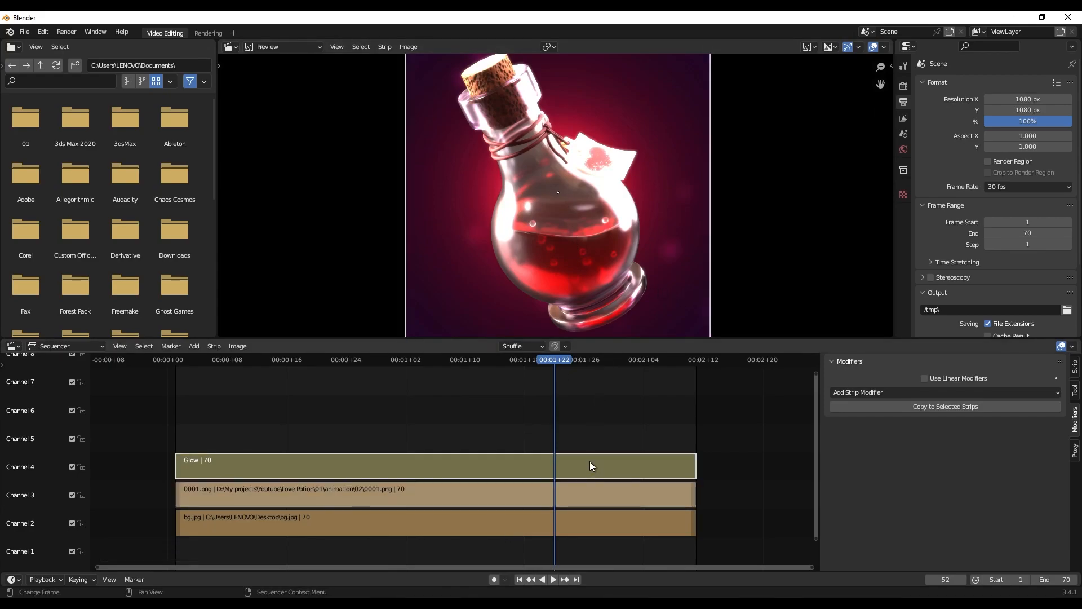
click(1075, 366)
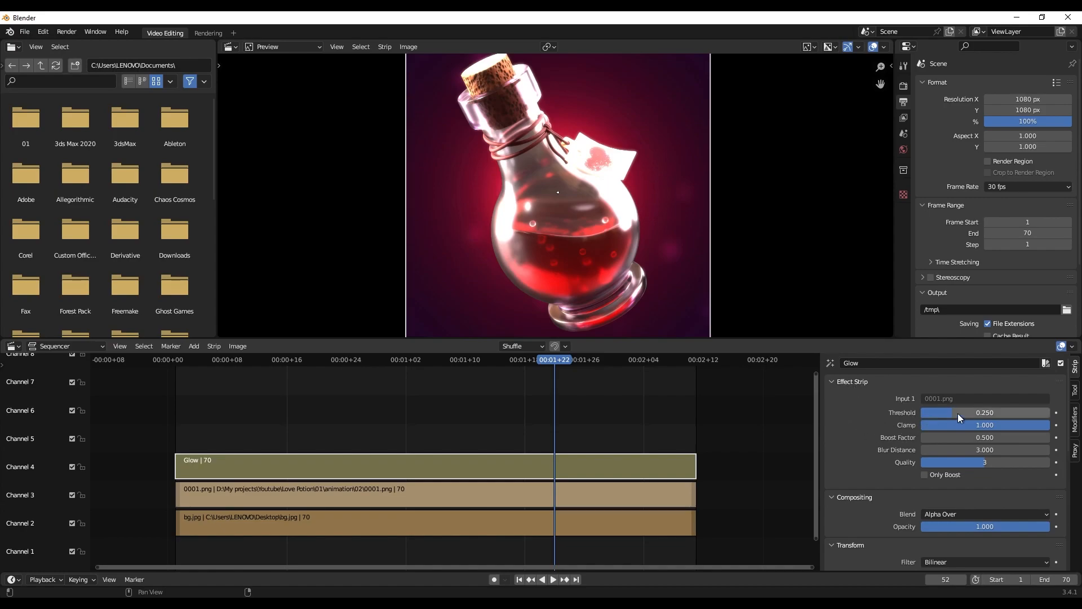
drag(1006, 424, 890, 424)
mouse_move(954, 413)
mouse_down()
mouse_move(978, 414)
mouse_move(969, 414)
mouse_up()
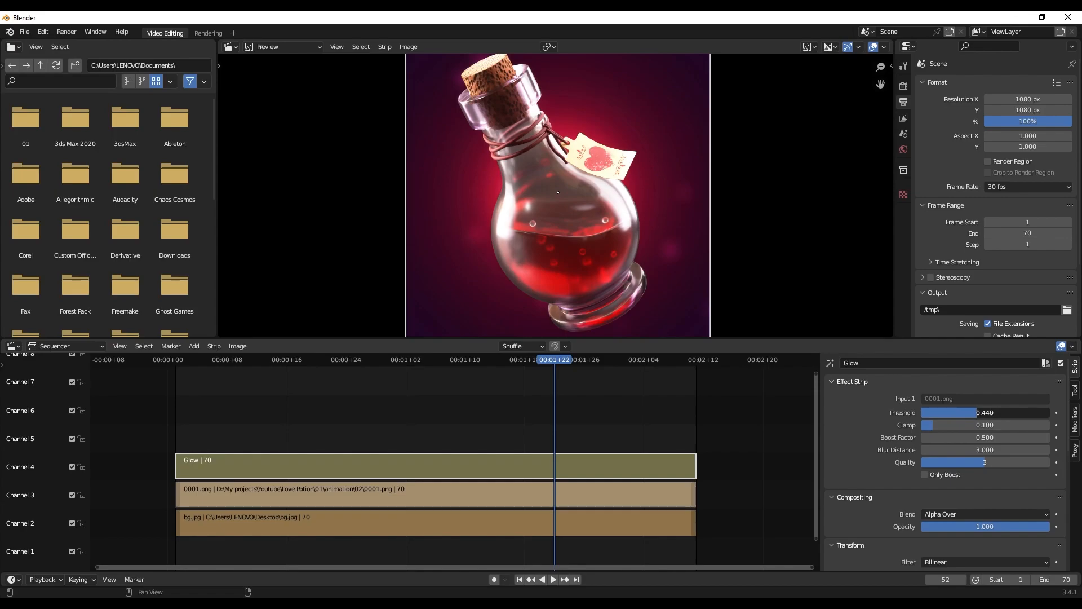
Play the animation to check the glow, and set the Glow strip's Threshold to about 0.285
key(space)
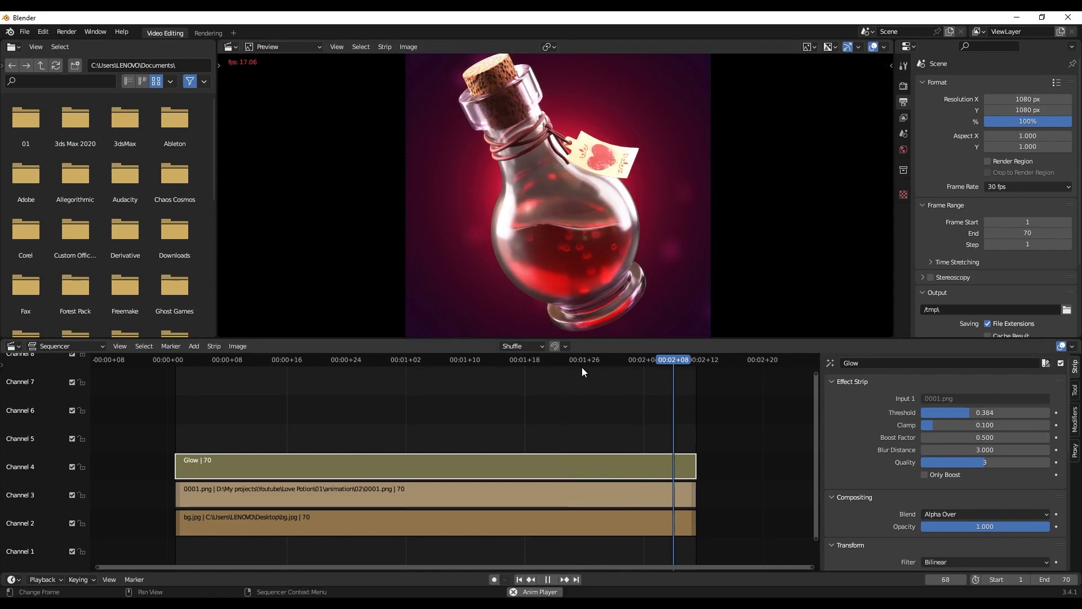
key(space)
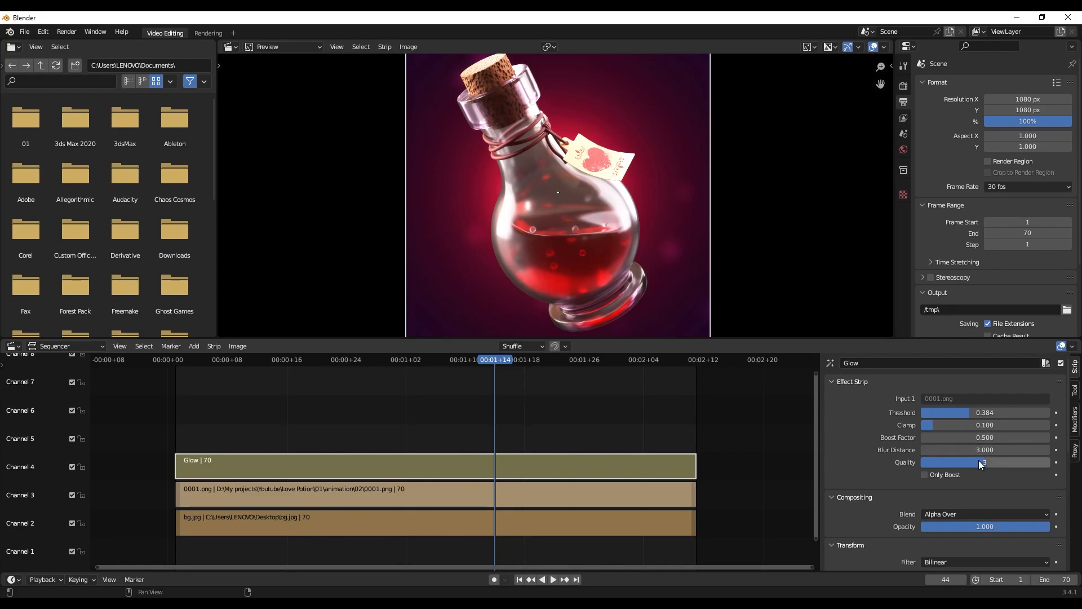
drag(970, 413, 968, 413)
scroll(631, 255, down, 2)
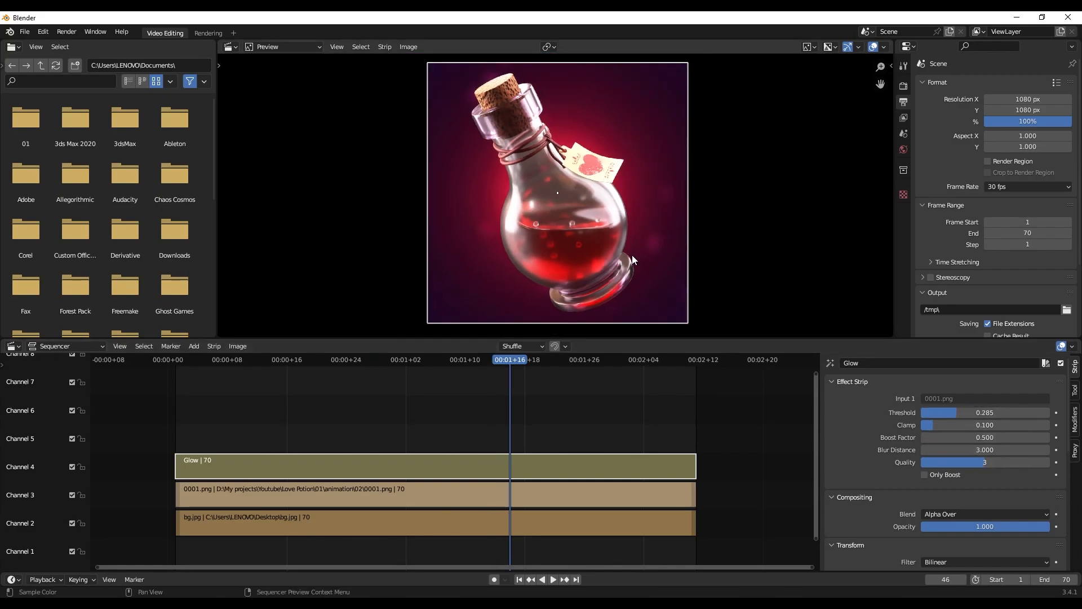
Set the render output folder to C:\Users\LENOVO\Desktop\ and the file format to FFmpeg Video
drag(779, 338, 780, 368)
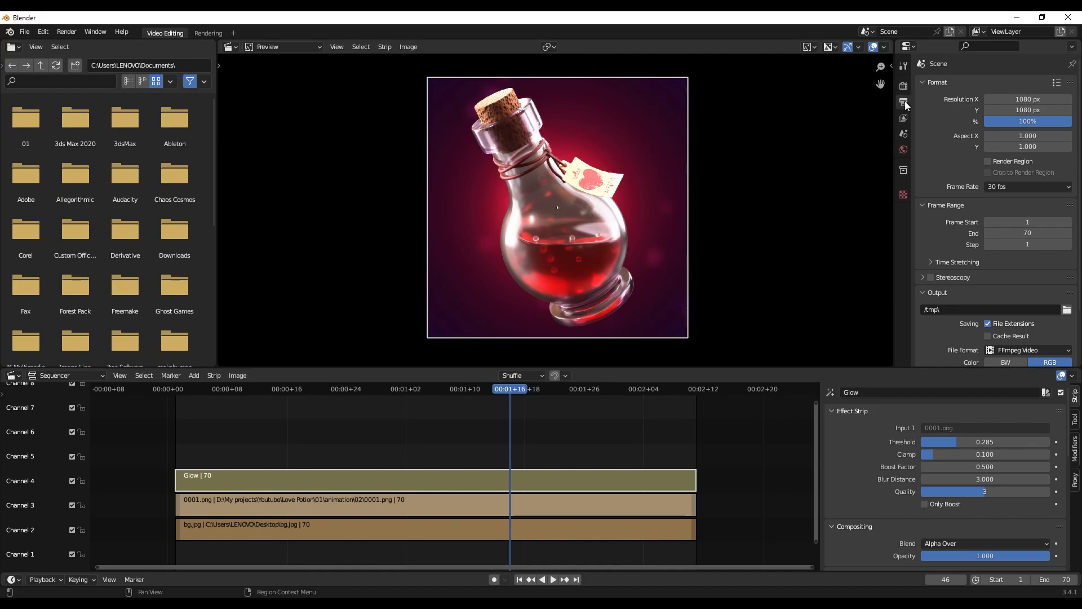
scroll(946, 127, down, 3)
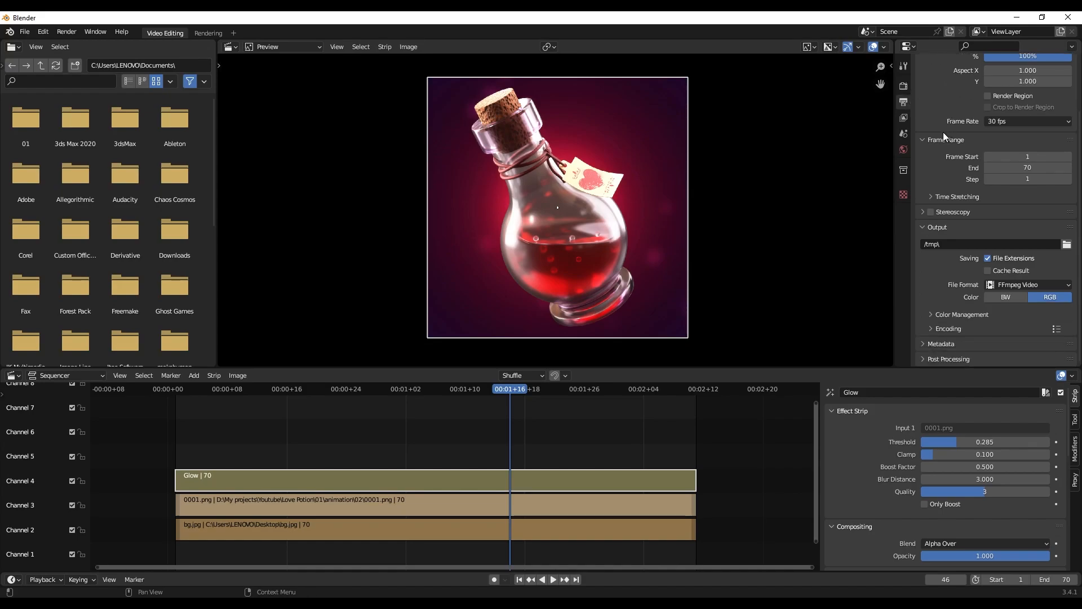
click(1065, 245)
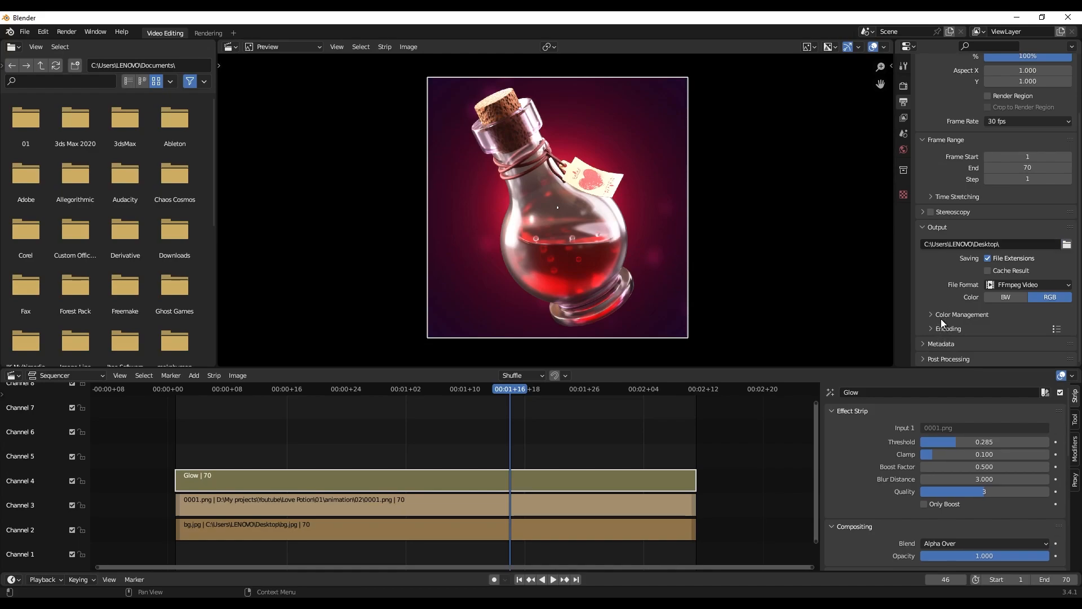
click(1016, 285)
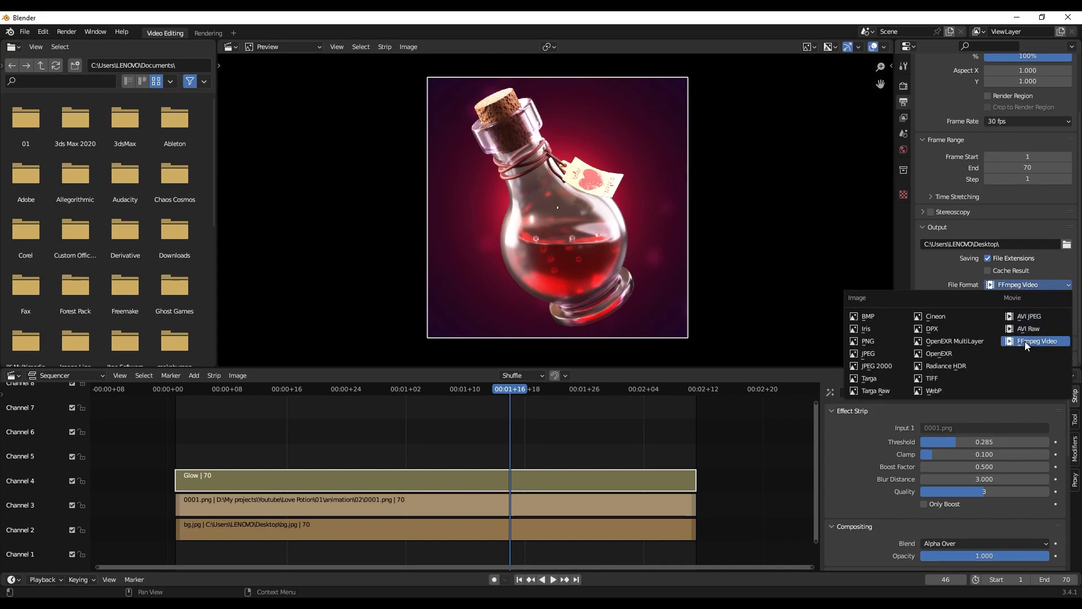
click(1024, 341)
Set the video encoding's Output Quality to High Quality, and review the remaining video and audio encoding settings
click(939, 330)
scroll(949, 310, down, 5)
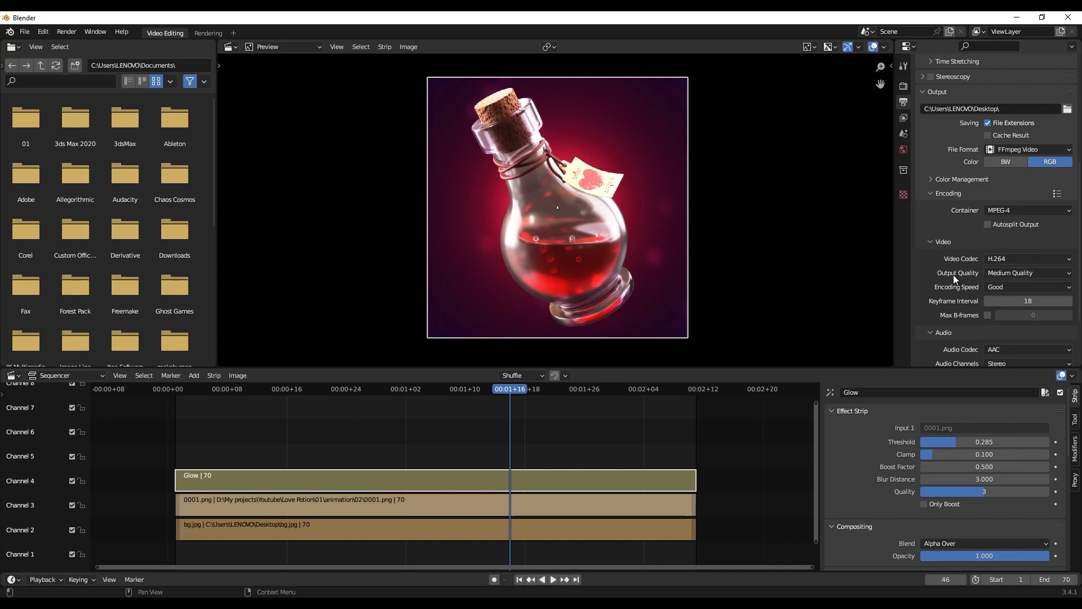
click(1000, 275)
click(1002, 319)
scroll(924, 276, down, 4)
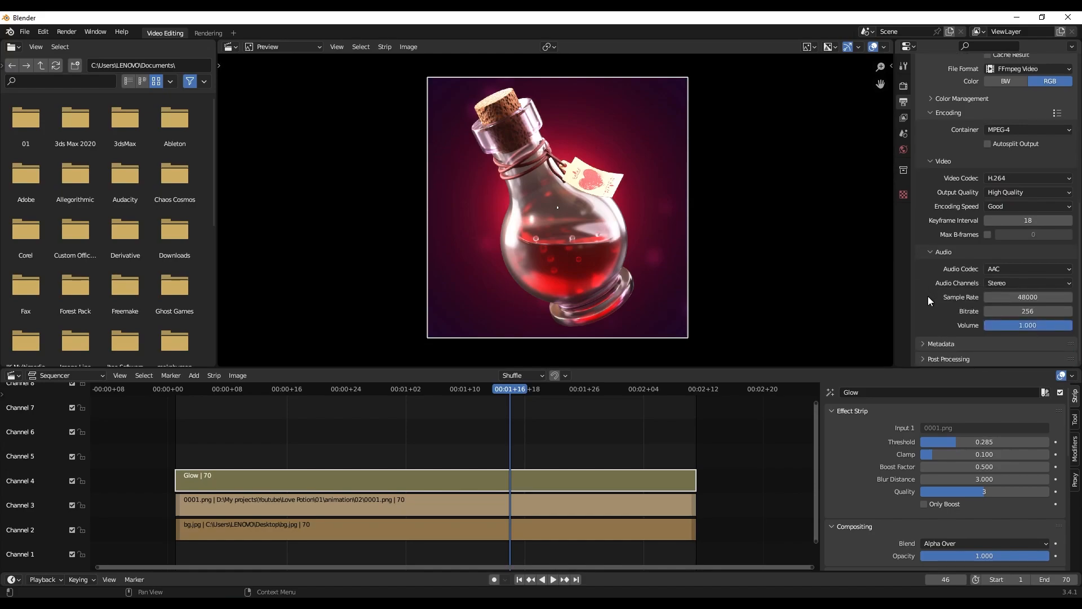
scroll(929, 299, up, 5)
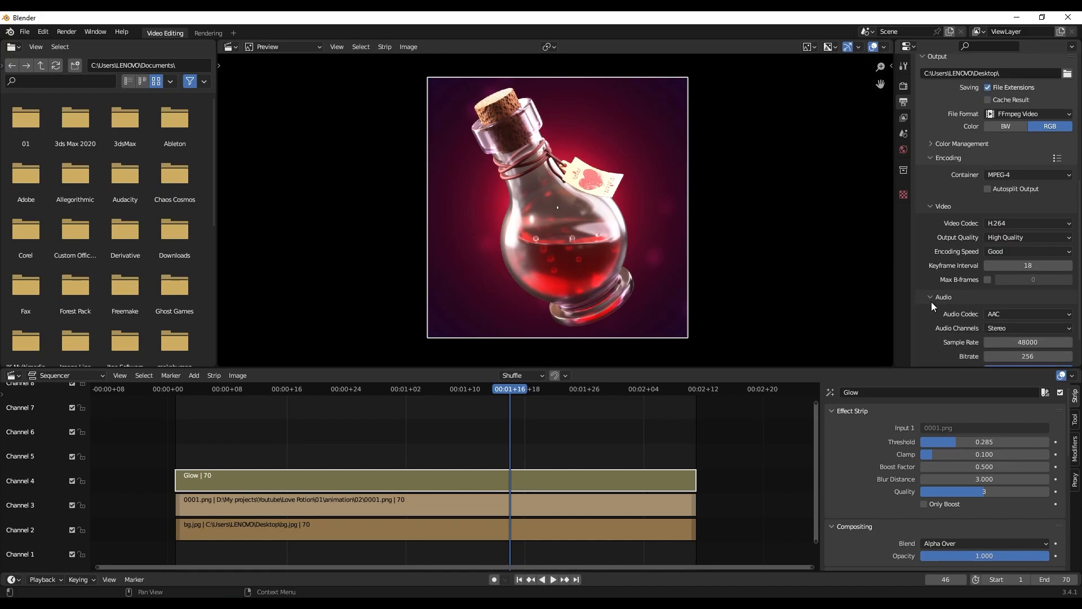
Render the full animation to the output video, and close the render window
click(66, 32)
click(89, 56)
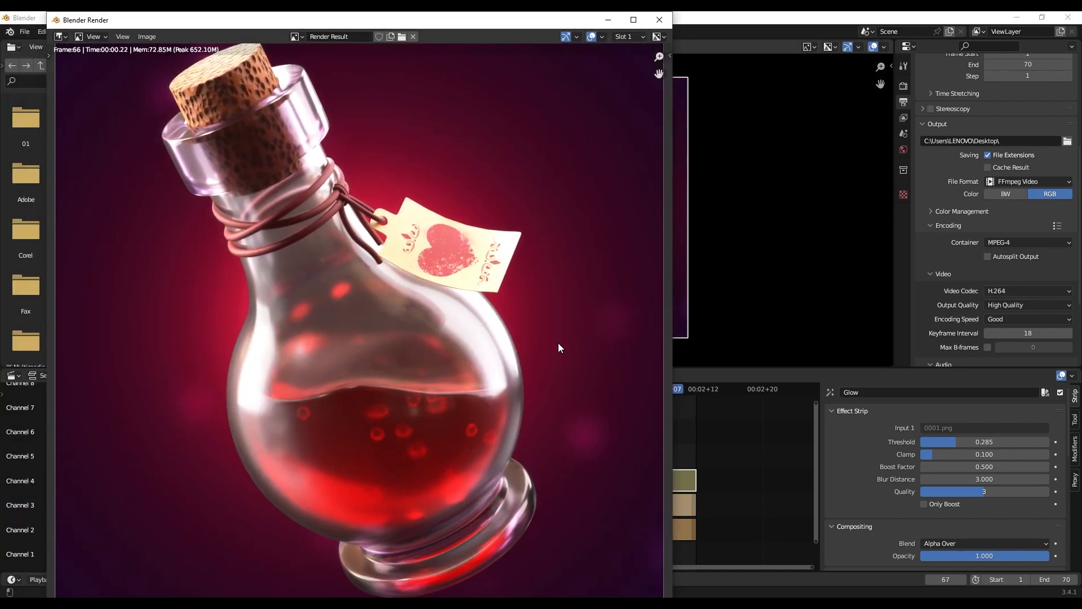
click(659, 21)
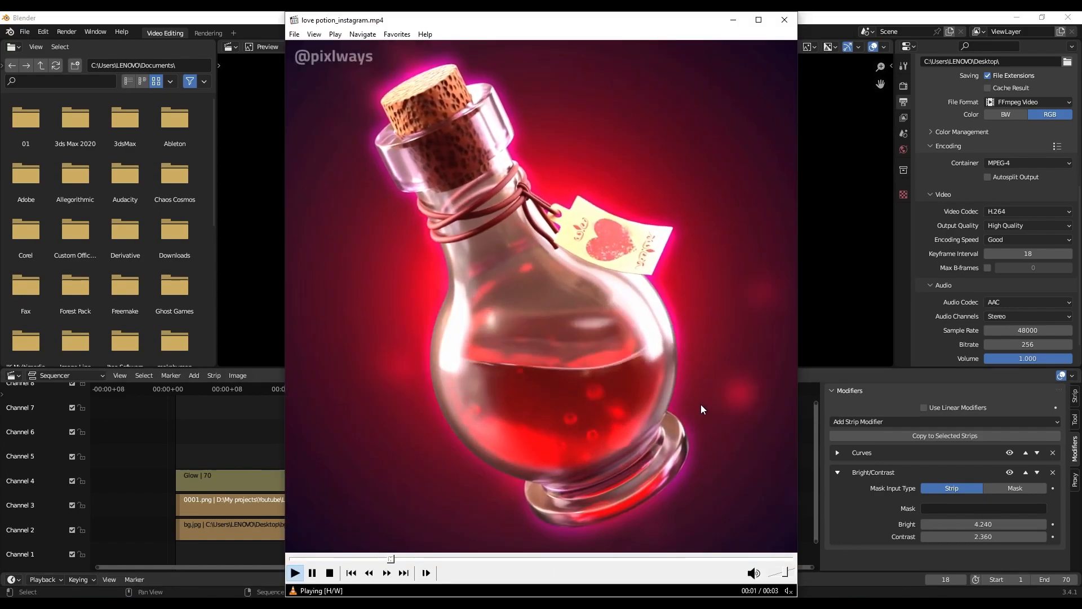
View the love potion_instagram.mp4 video full screen in the media player
double_click(701, 404)
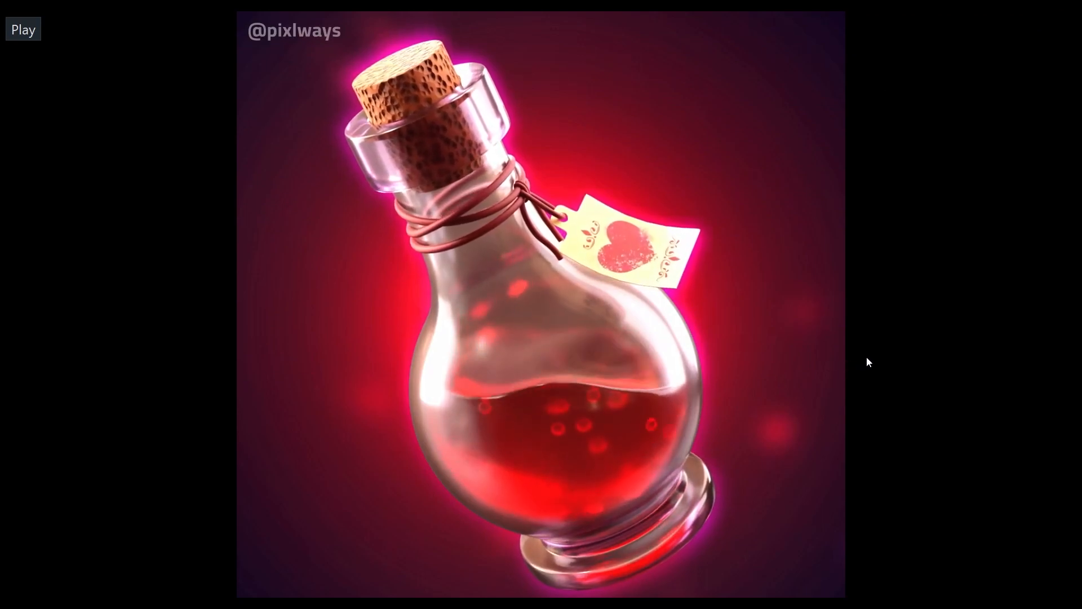